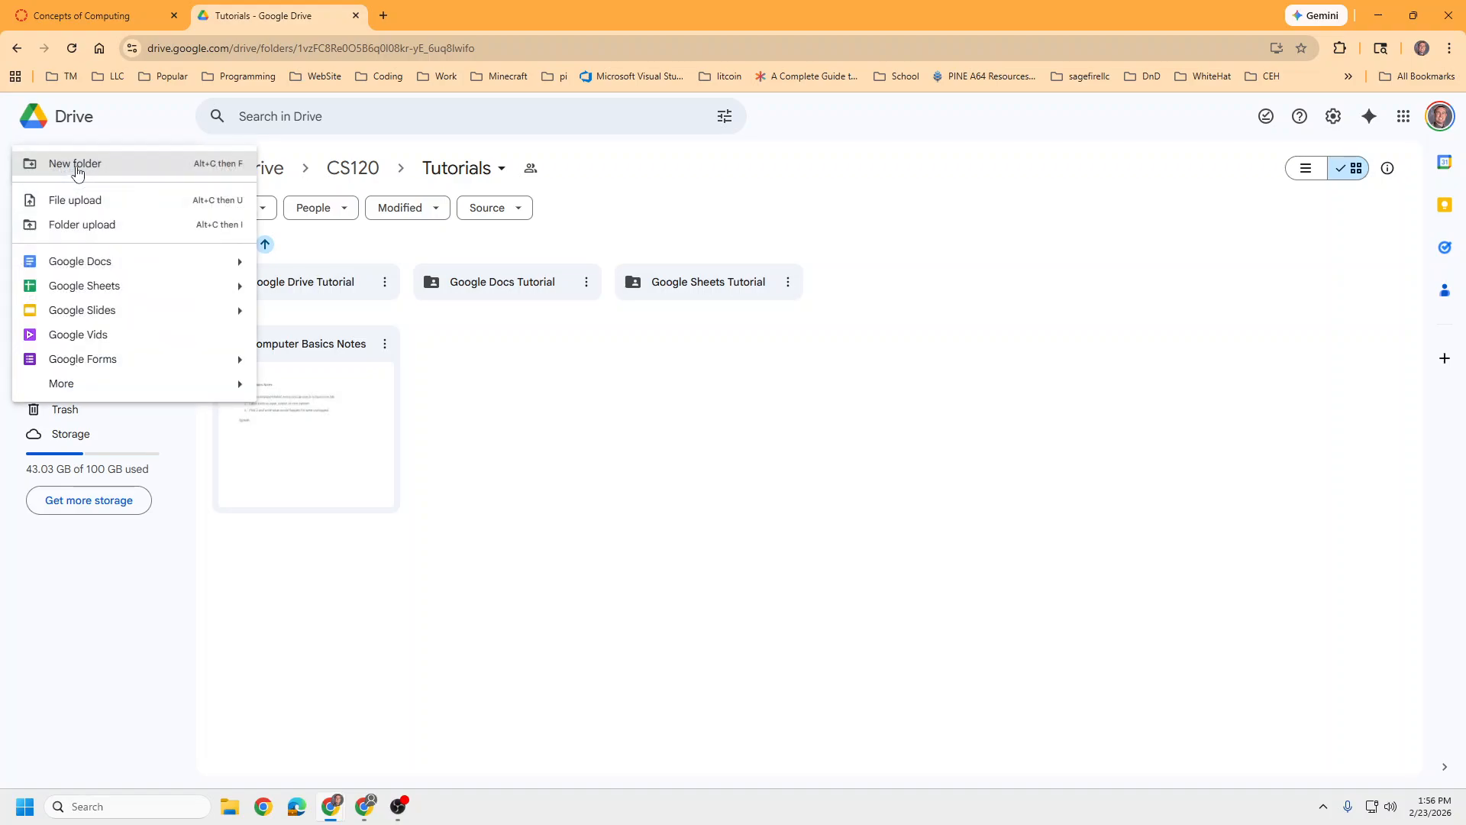
# Create a blank Google Form in the shared Tutorials folder and name both the form and its file "First Quiz"
pyautogui.click(81, 359)
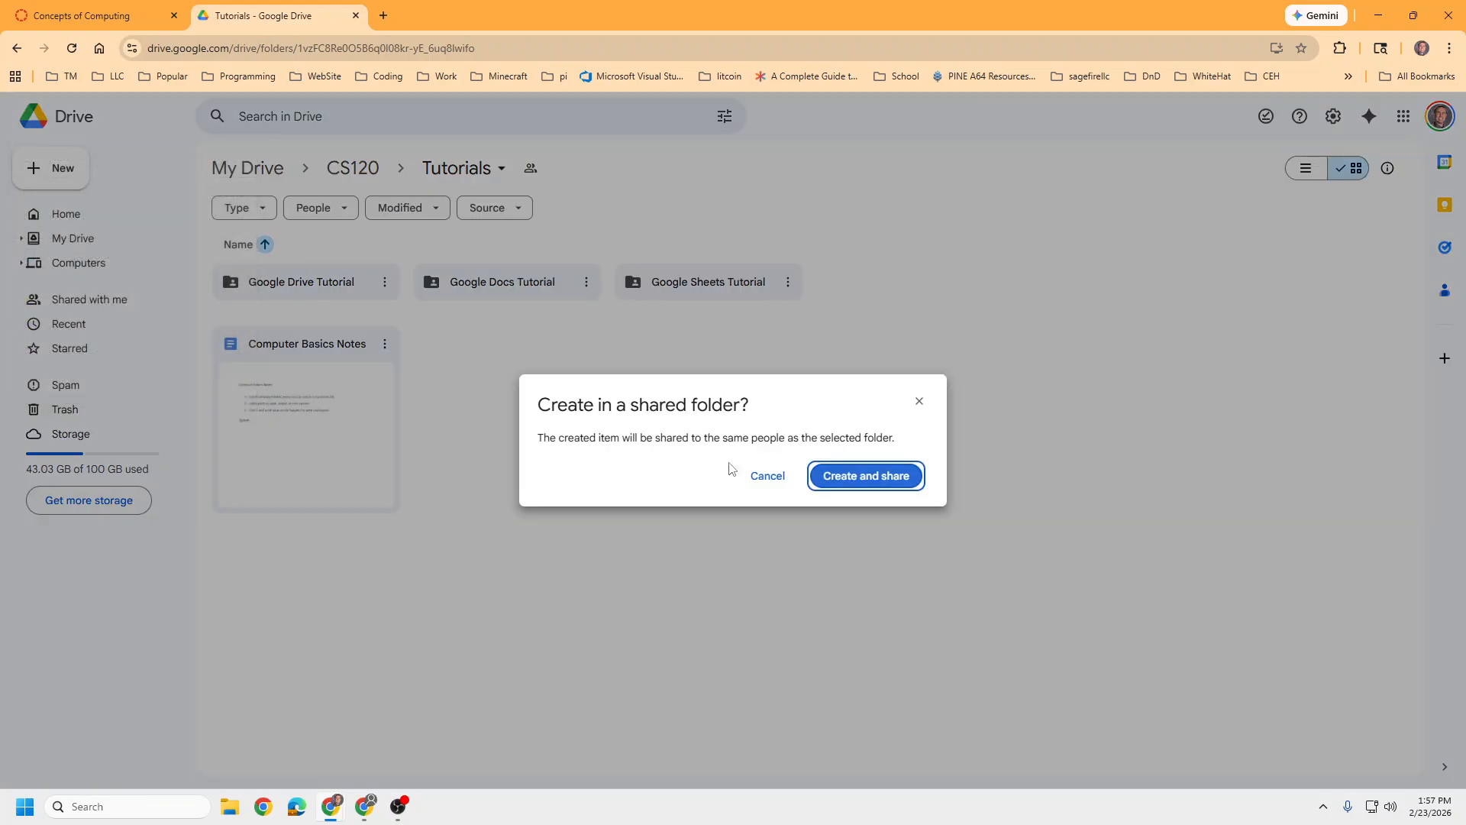
pyautogui.click(886, 476)
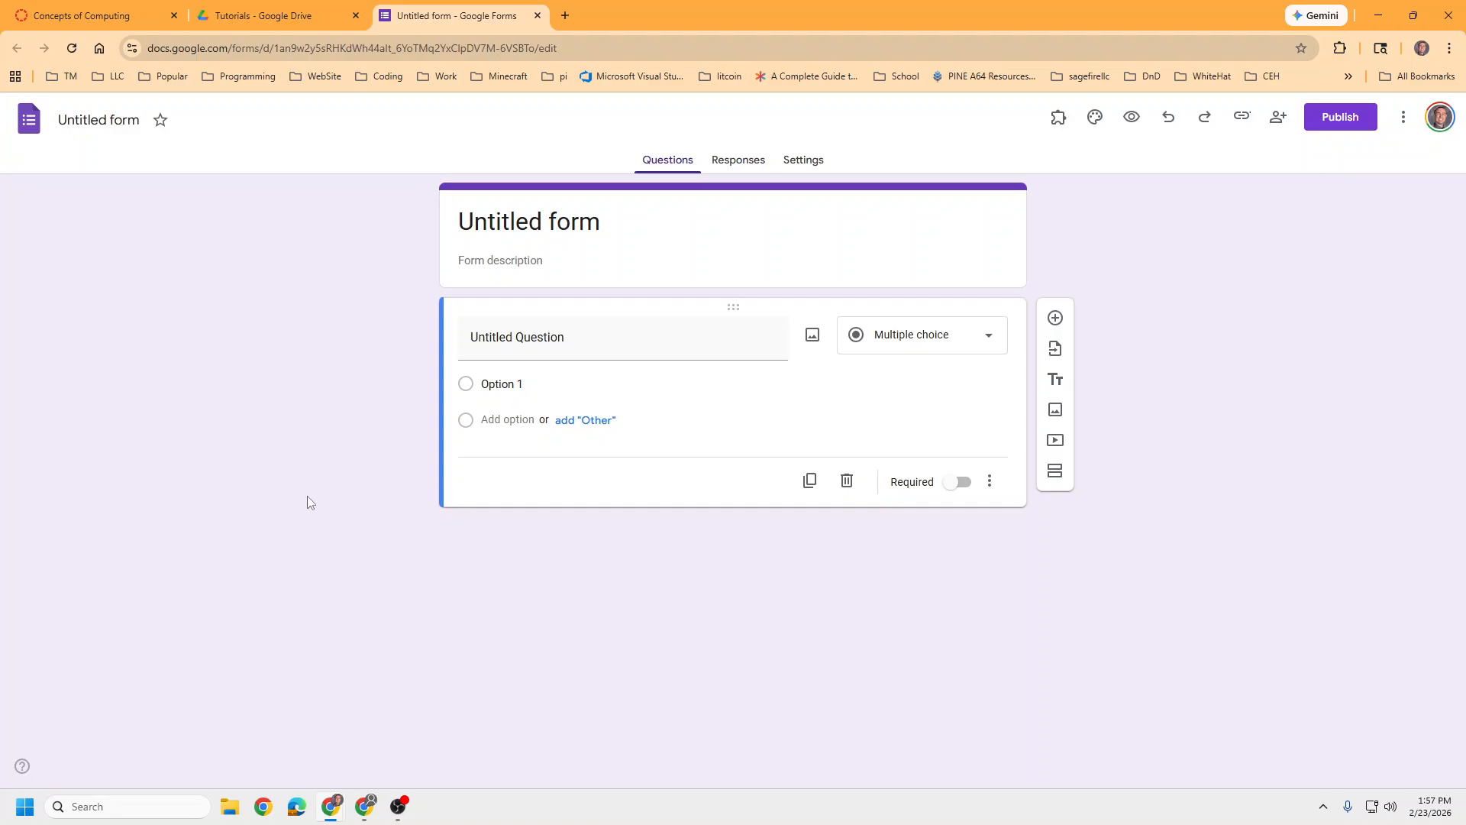
pyautogui.moveTo(602, 221); pyautogui.dragTo(462, 210)
pyautogui.write('First Quiz')
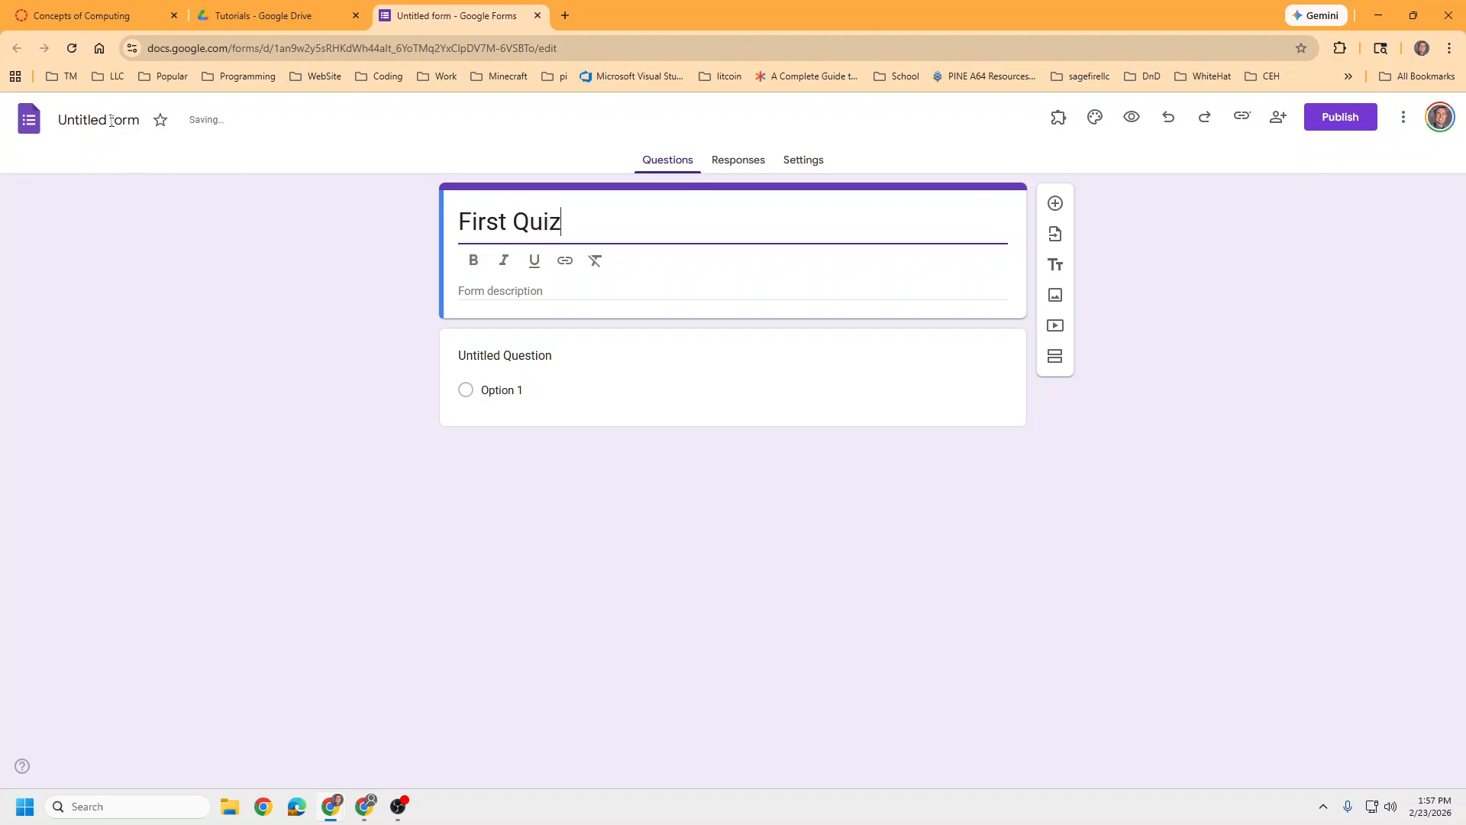
pyautogui.click(116, 120)
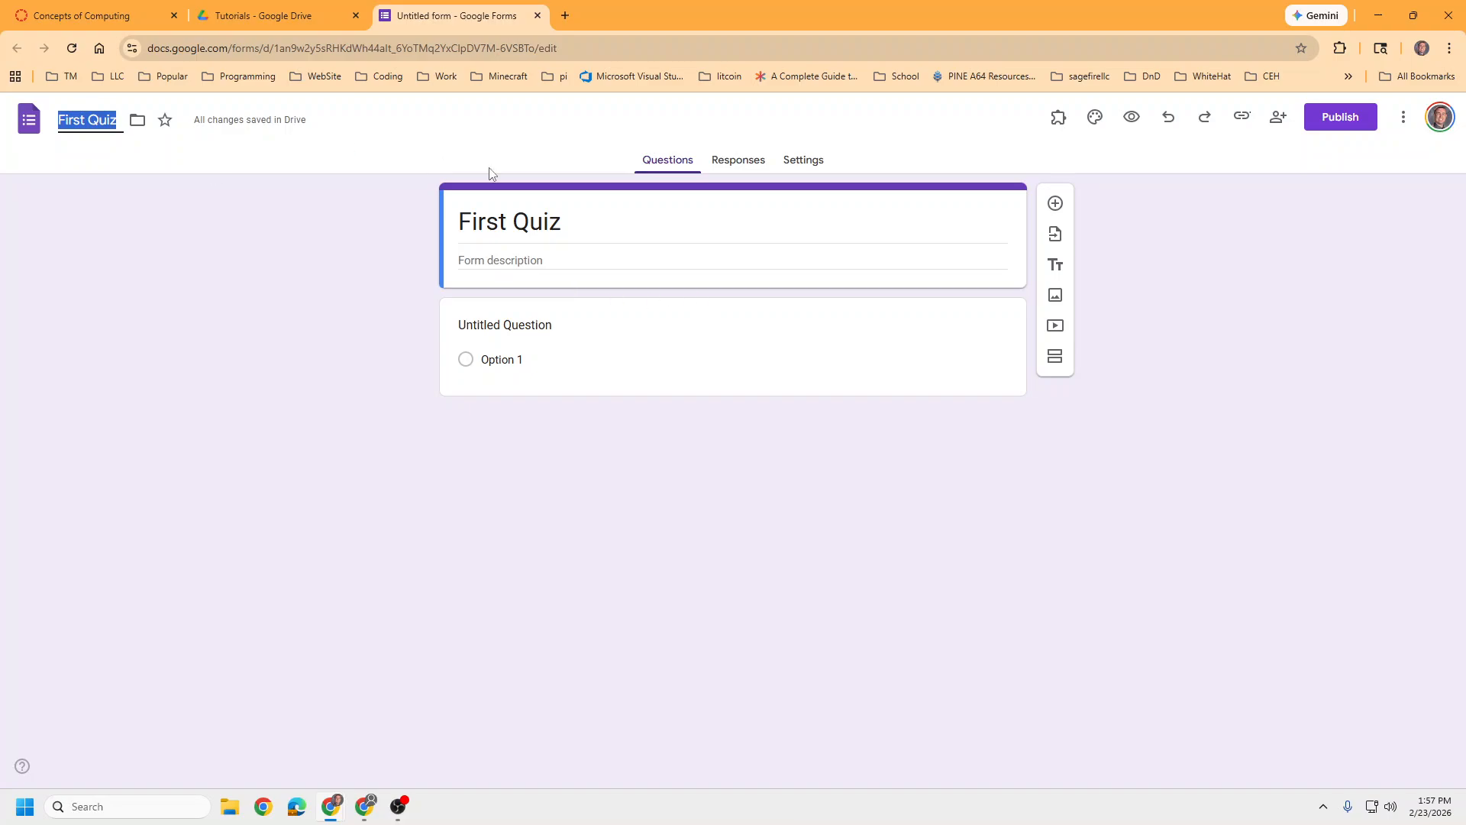
pyautogui.click(569, 227)
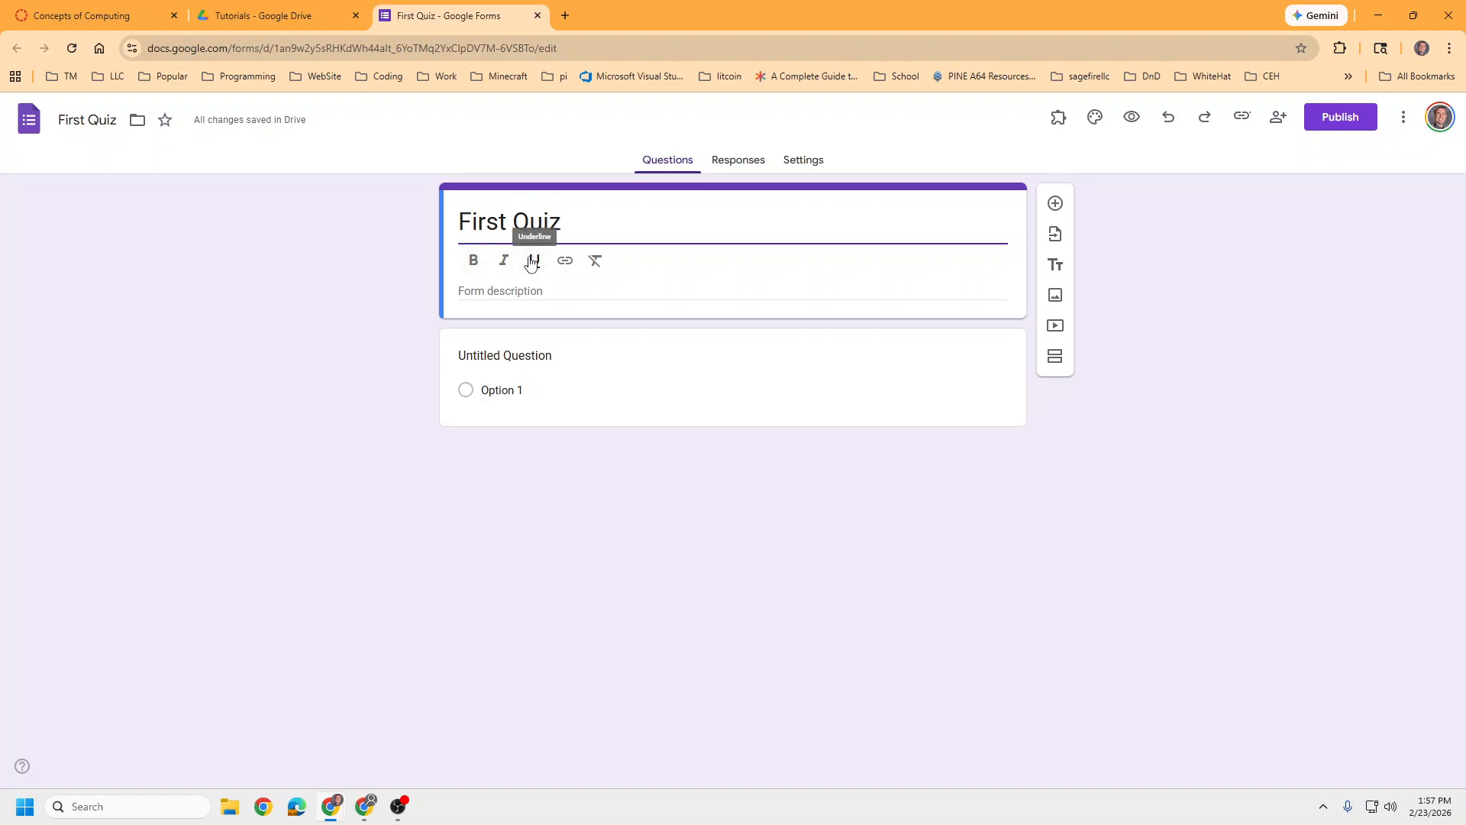
pyautogui.click(550, 287)
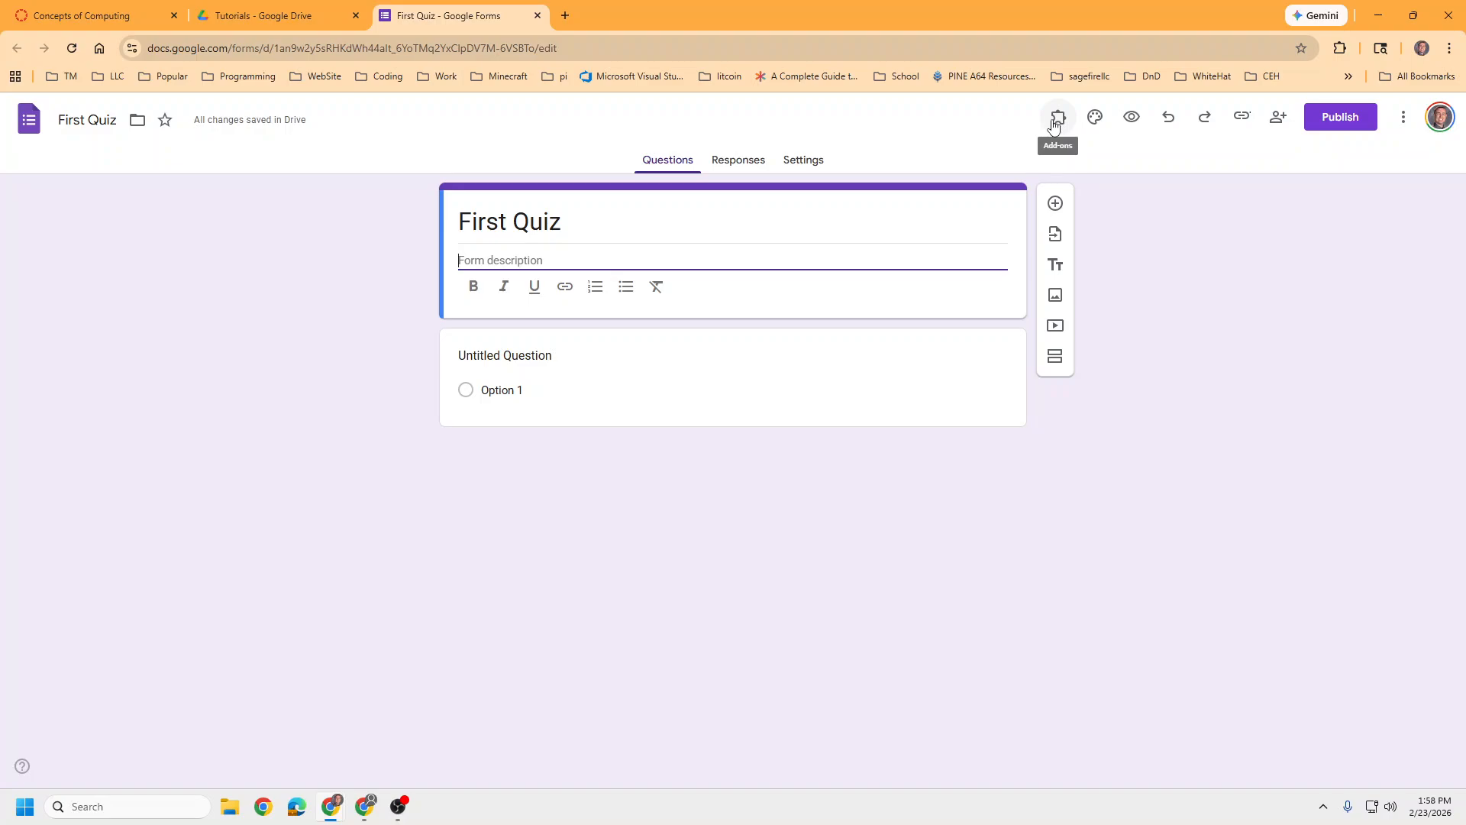
# Change the form's theme color to blue
pyautogui.click(1097, 123)
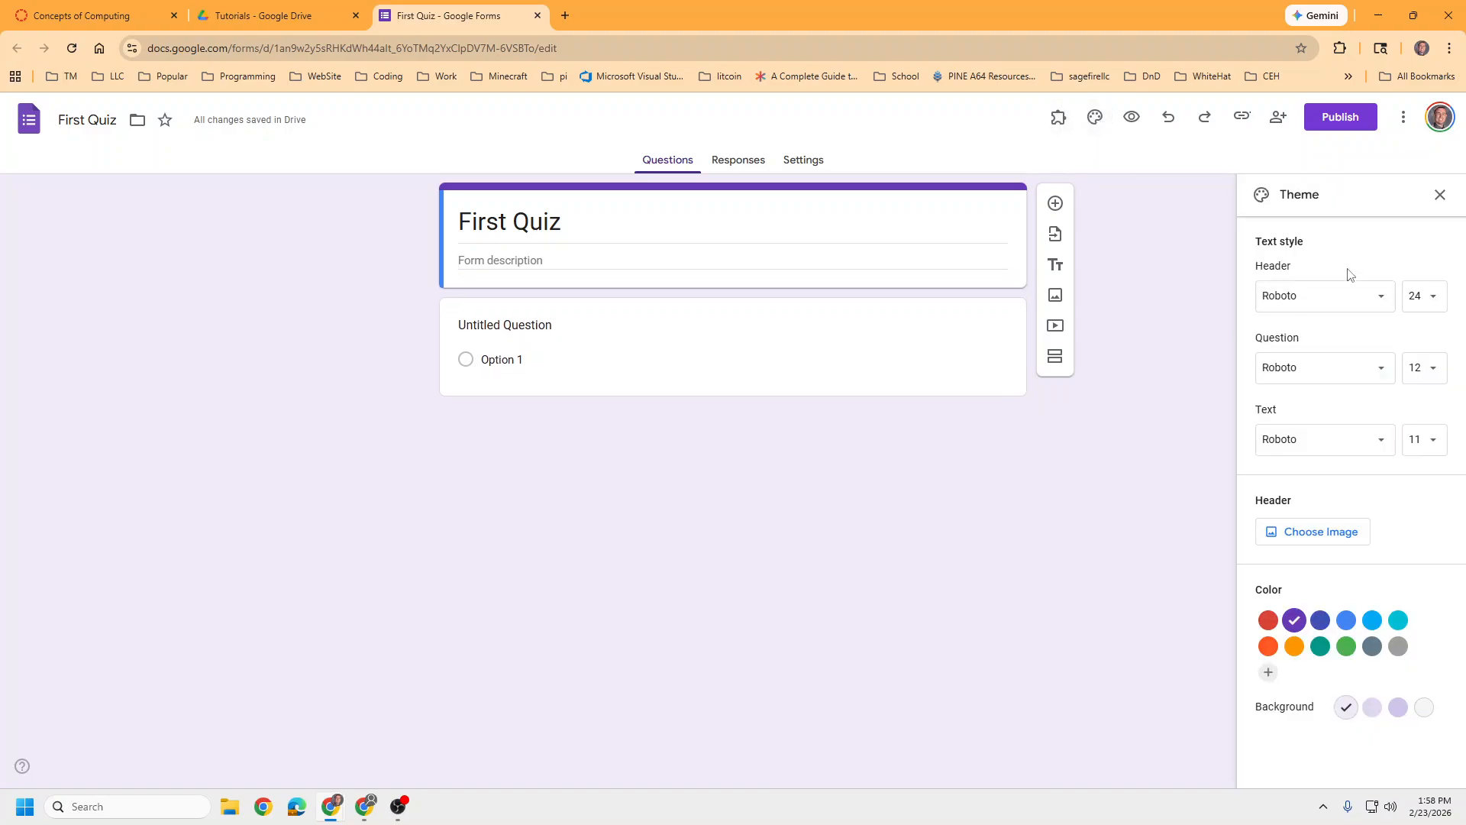
pyautogui.click(1344, 624)
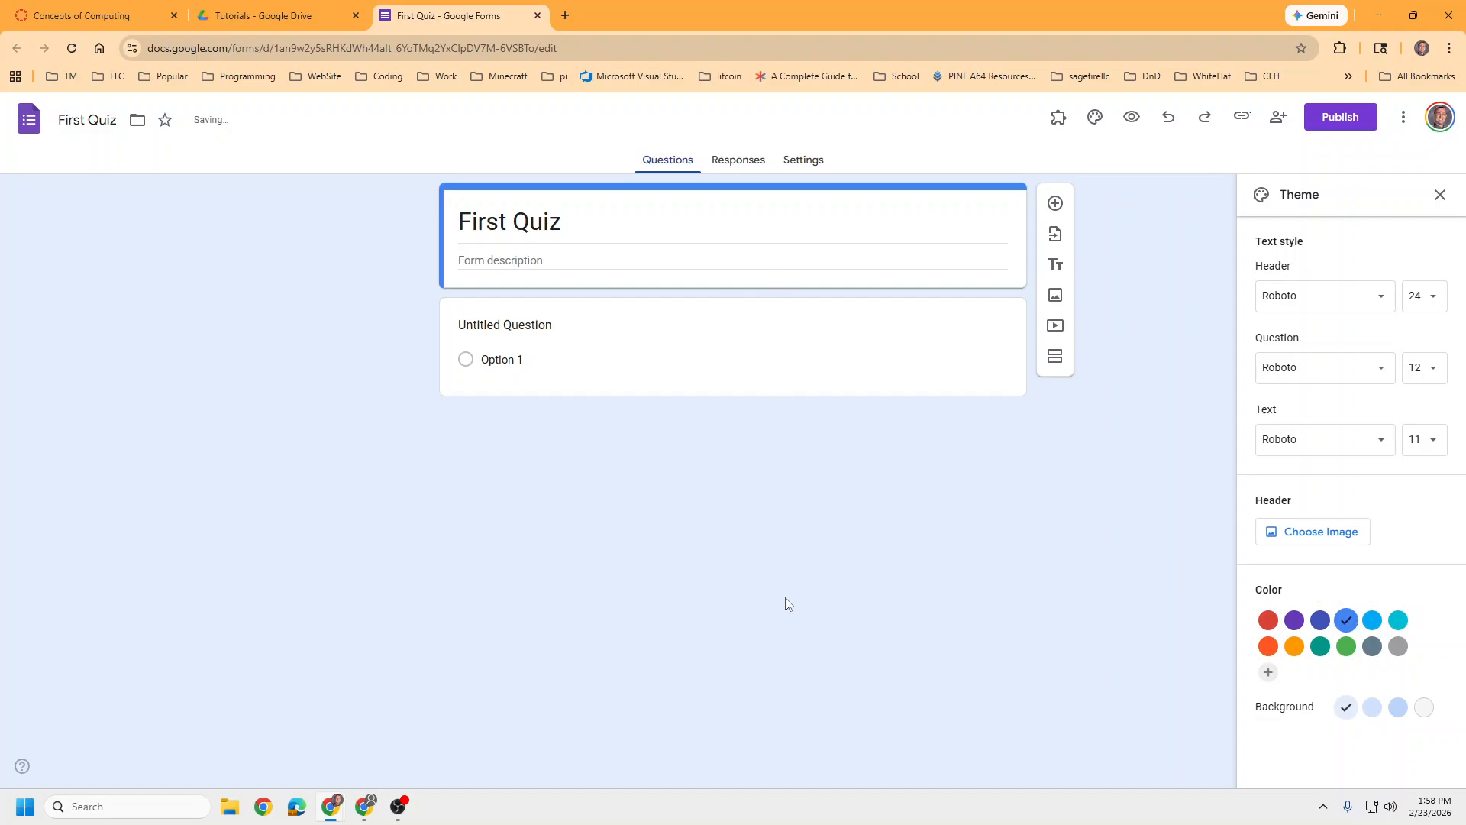
pyautogui.click(1440, 195)
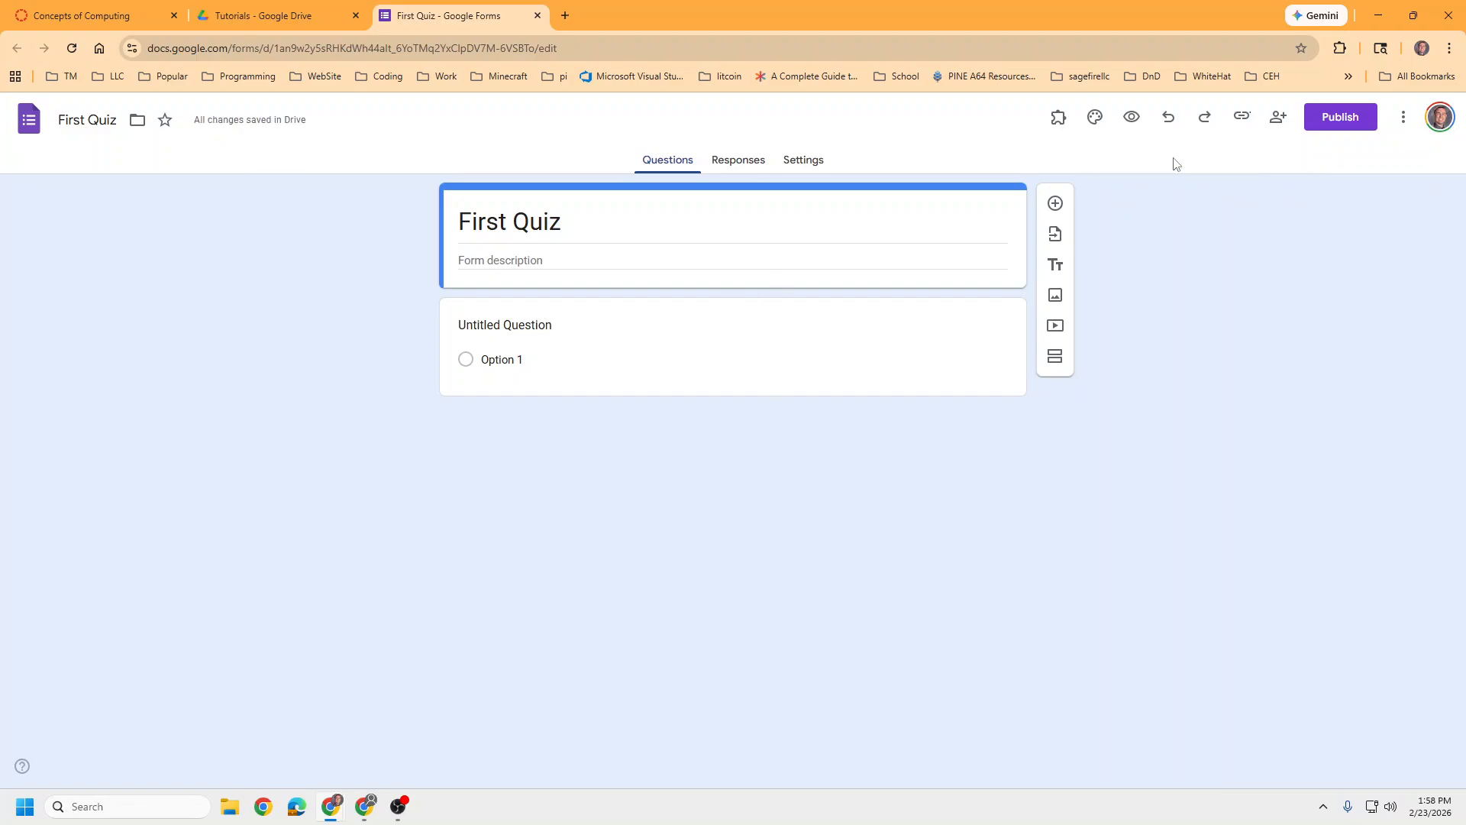
# Preview the form, try selecting Option 1 as a respondent, and close the preview
pyautogui.click(1132, 118)
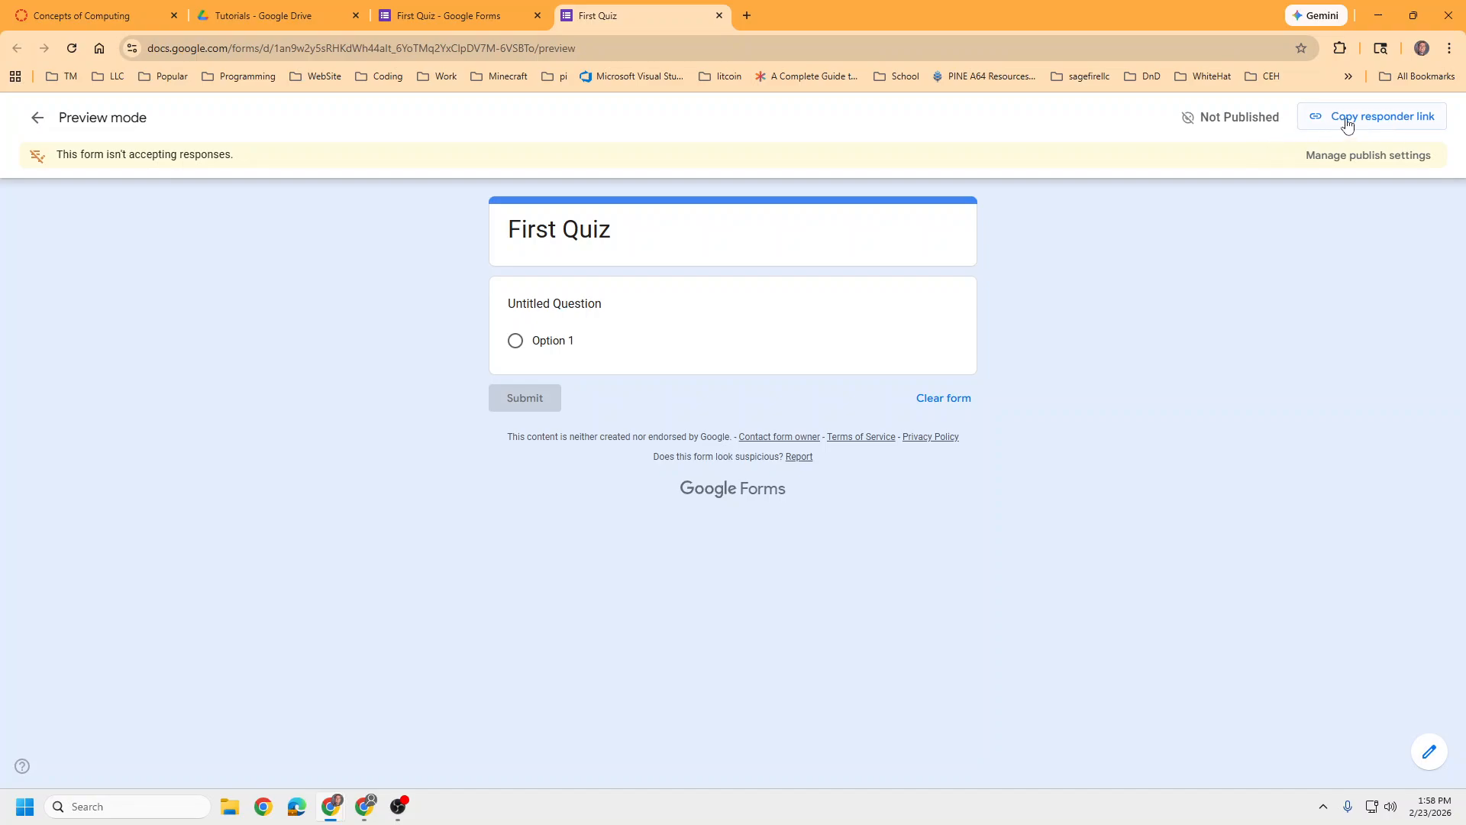
pyautogui.click(515, 340)
pyautogui.click(37, 118)
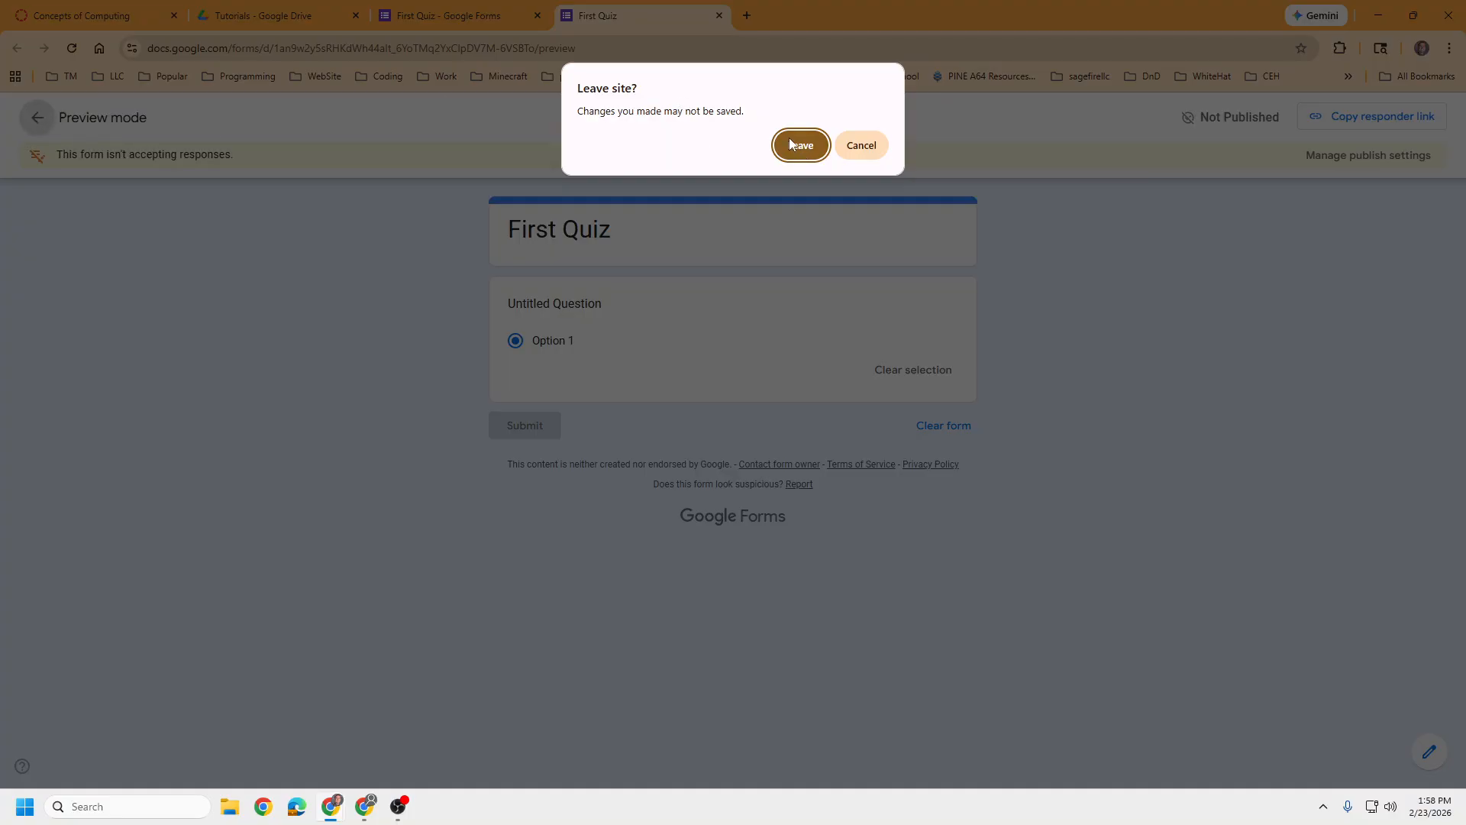
pyautogui.click(862, 146)
pyautogui.click(719, 16)
pyautogui.click(799, 168)
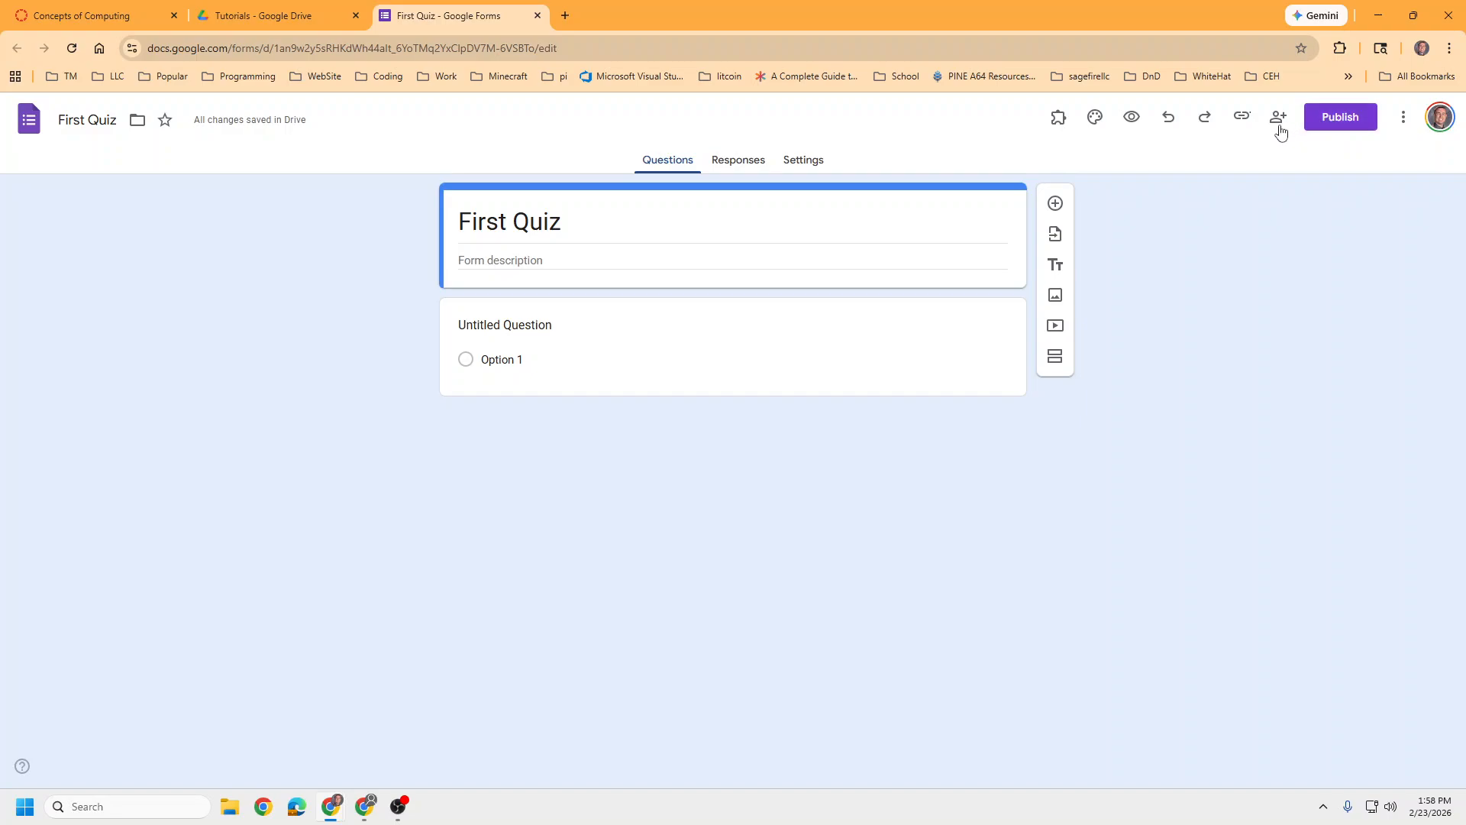
pyautogui.click(1403, 119)
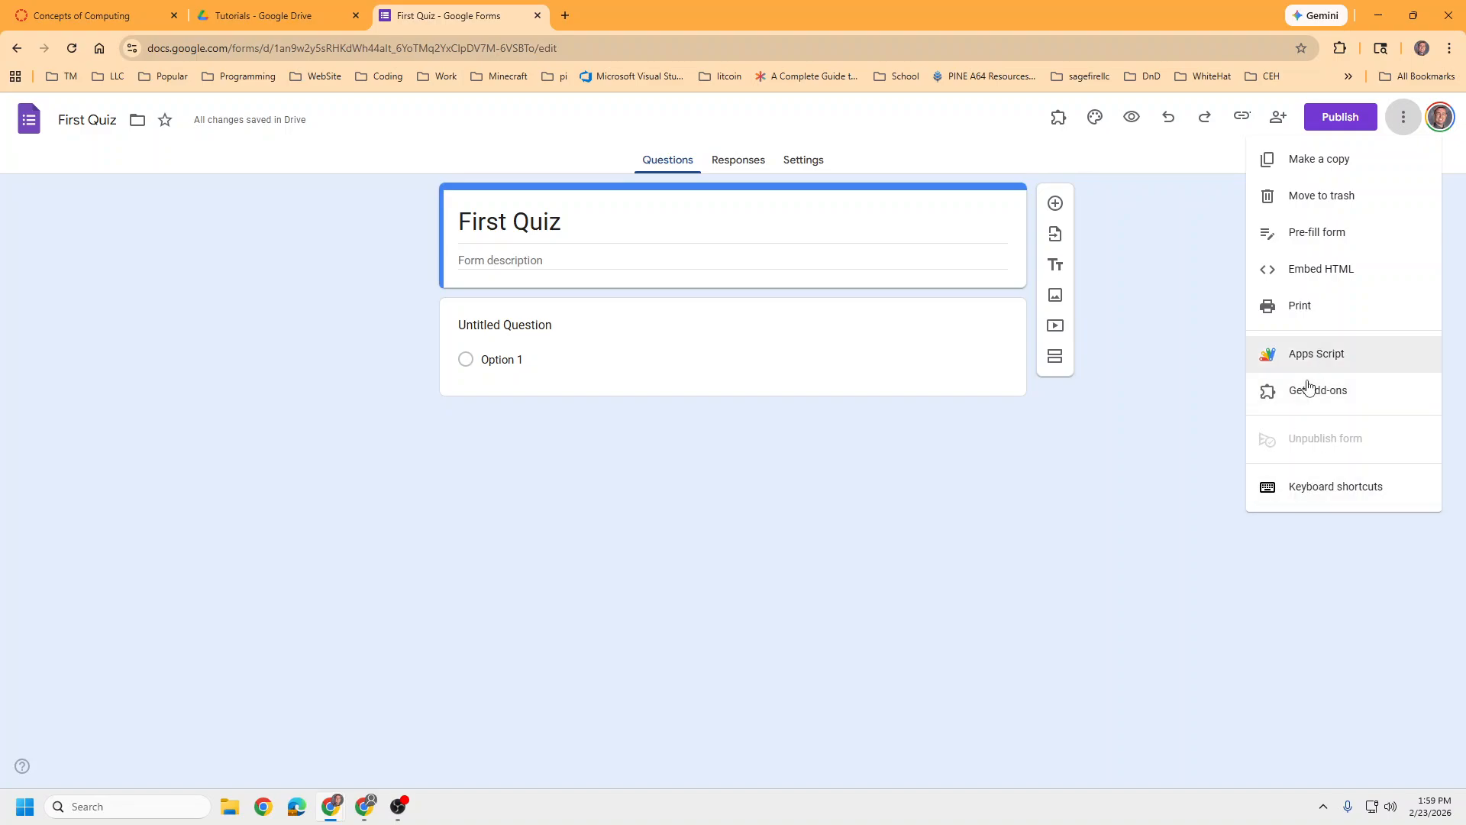
pyautogui.click(1195, 341)
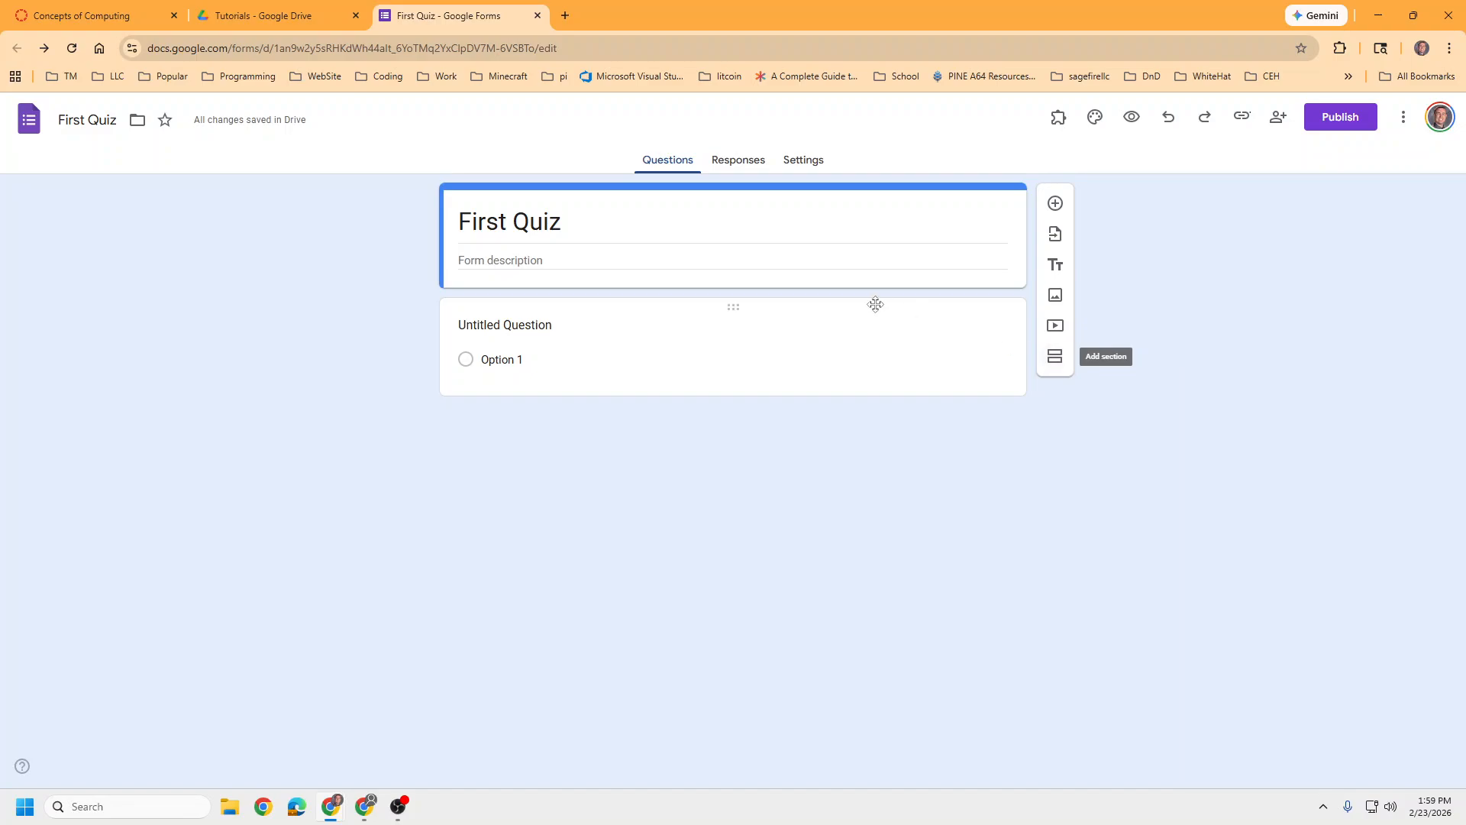
pyautogui.click(835, 307)
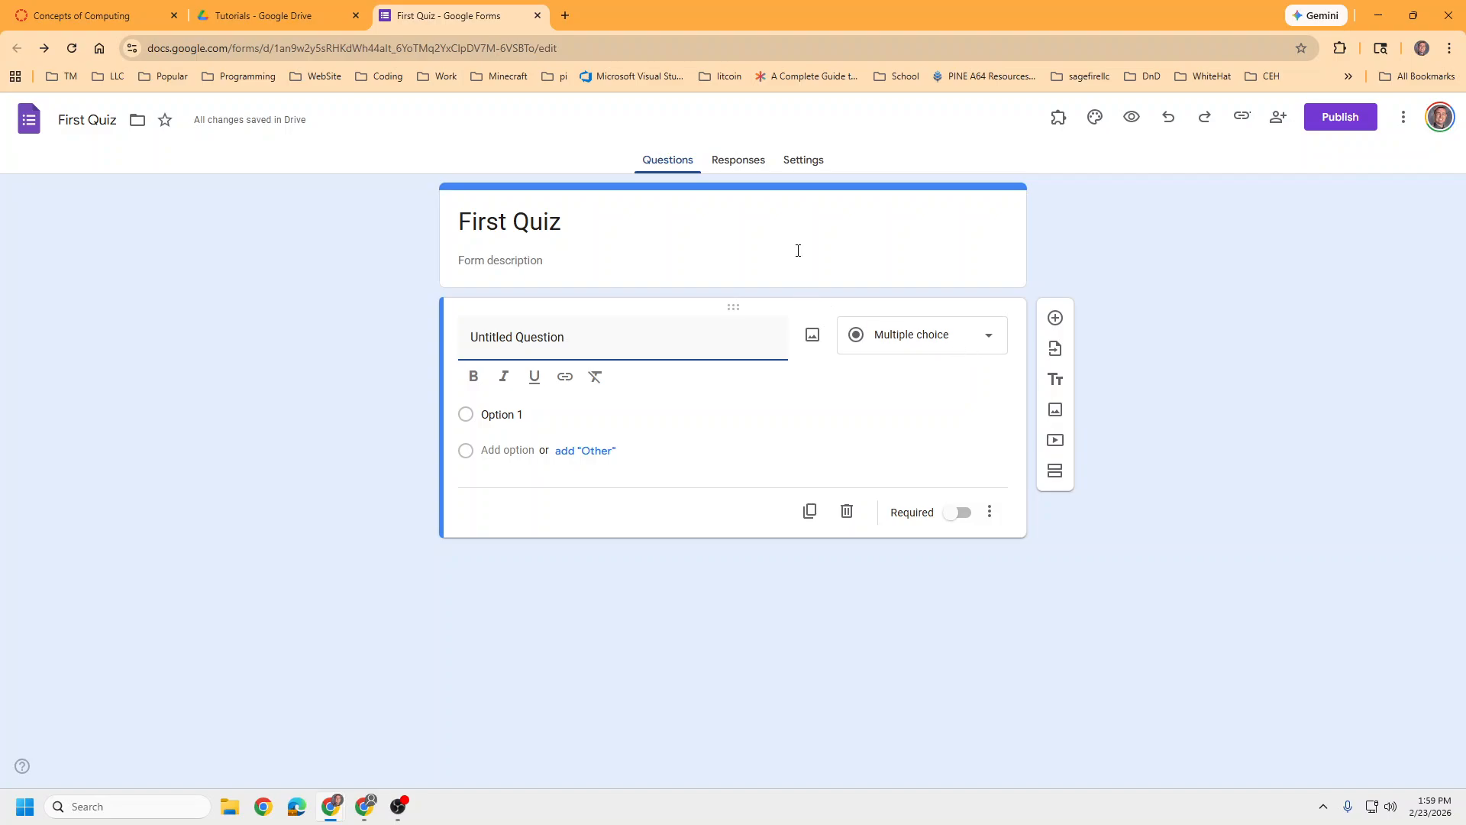
pyautogui.click(795, 196)
pyautogui.click(768, 316)
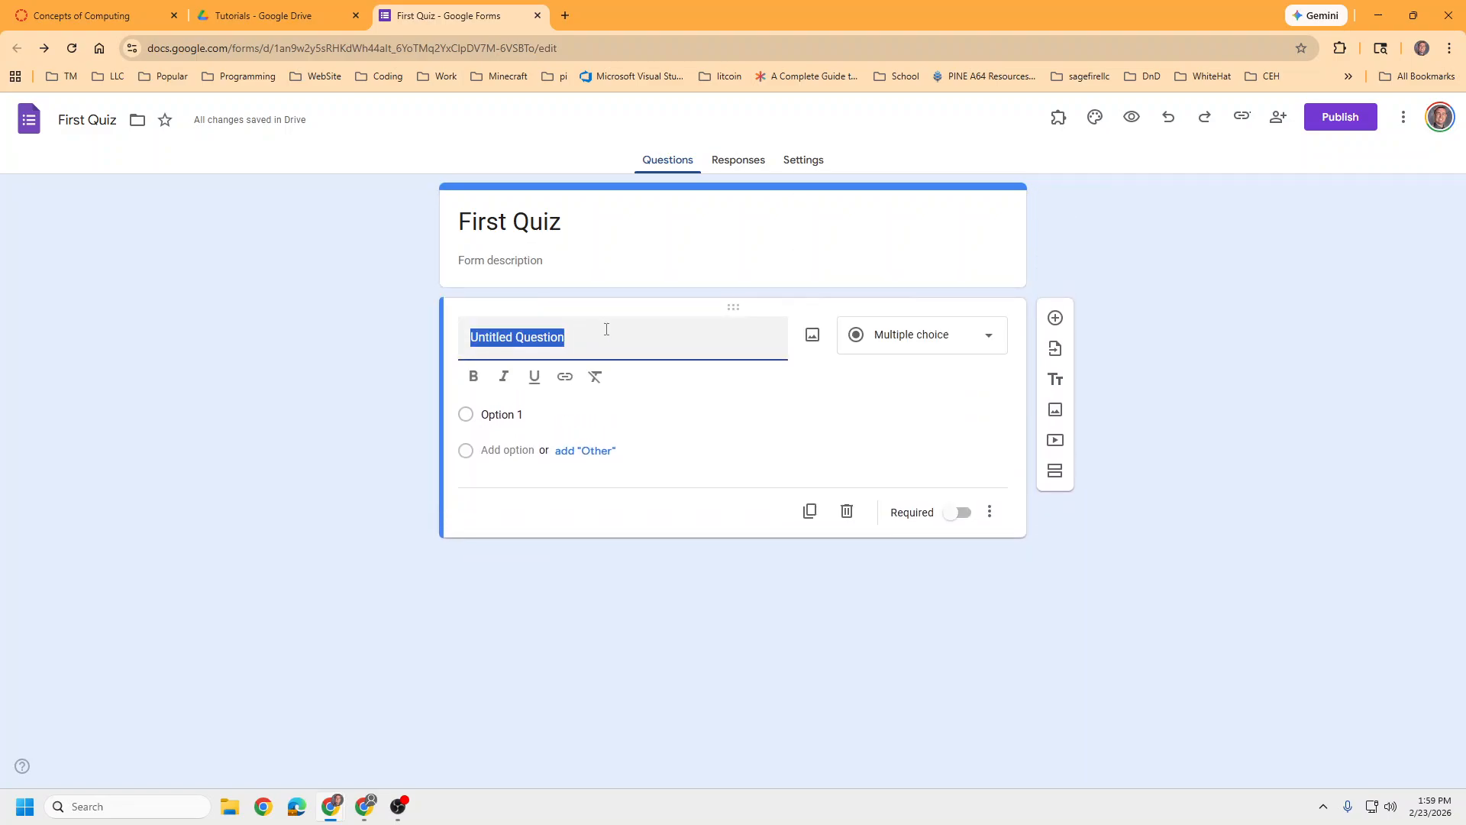
pyautogui.click(674, 208)
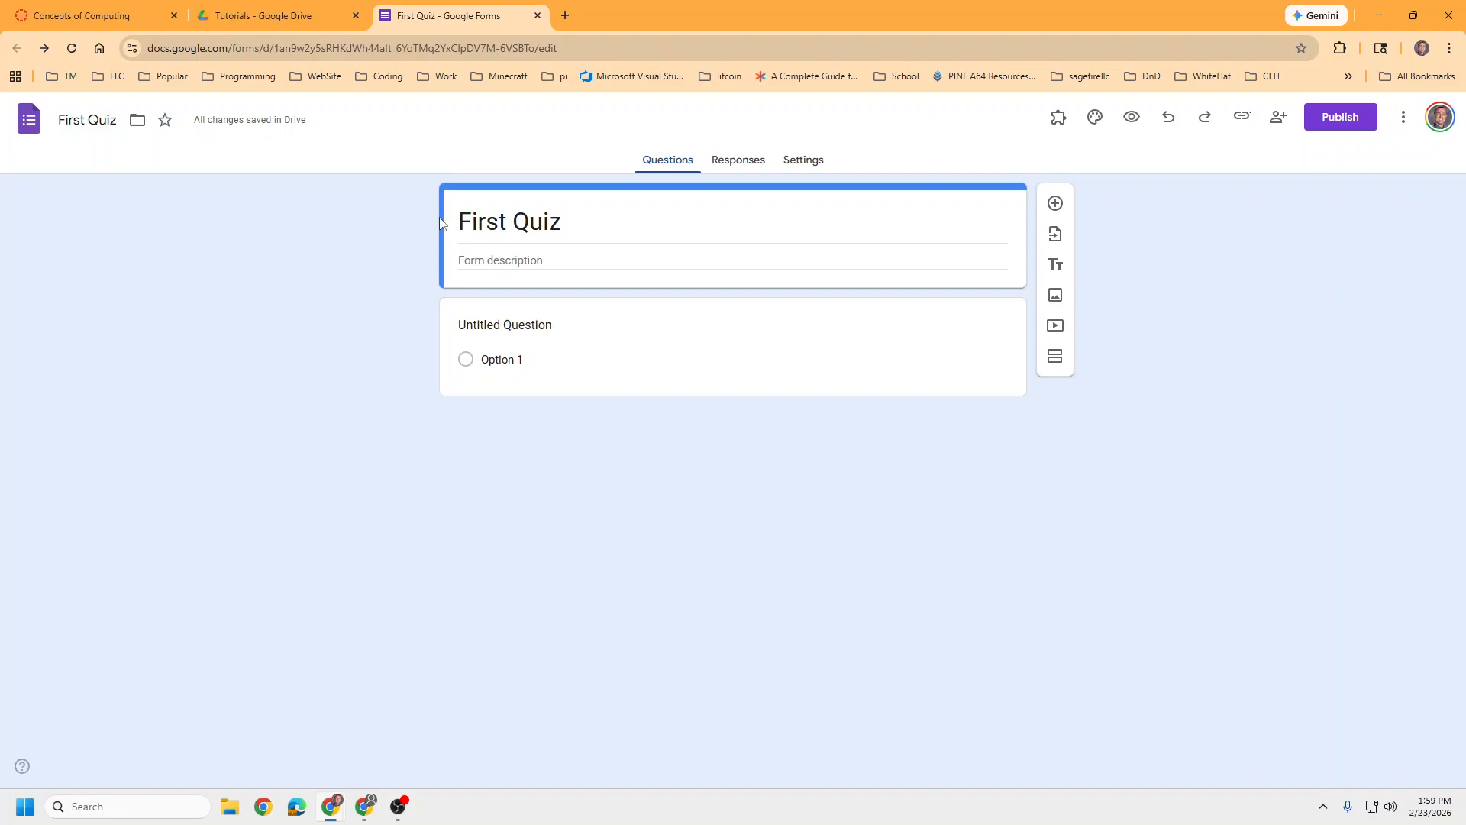
pyautogui.click(452, 325)
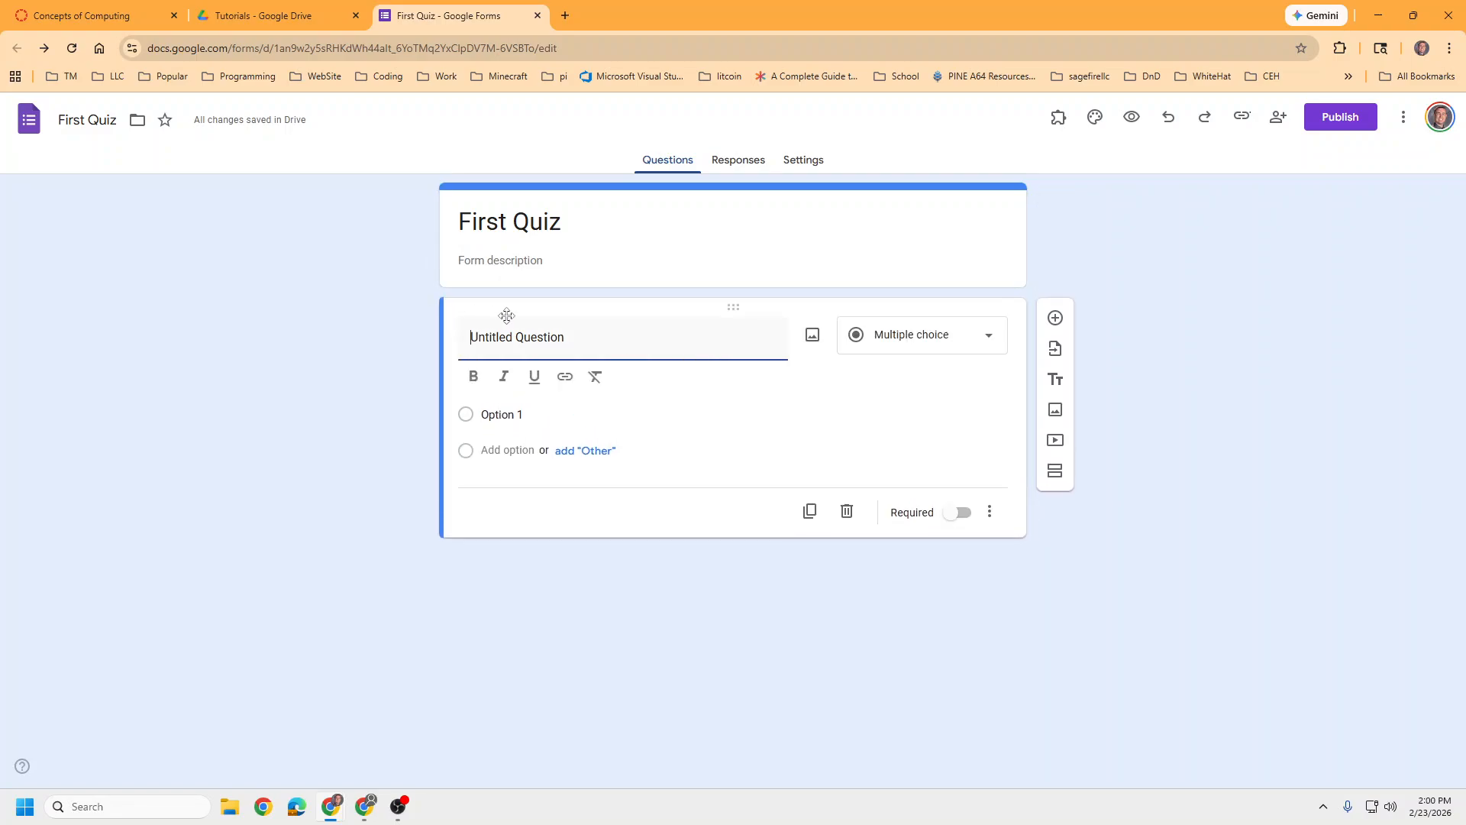
# Set the form's theme color to purple
pyautogui.click(1096, 117)
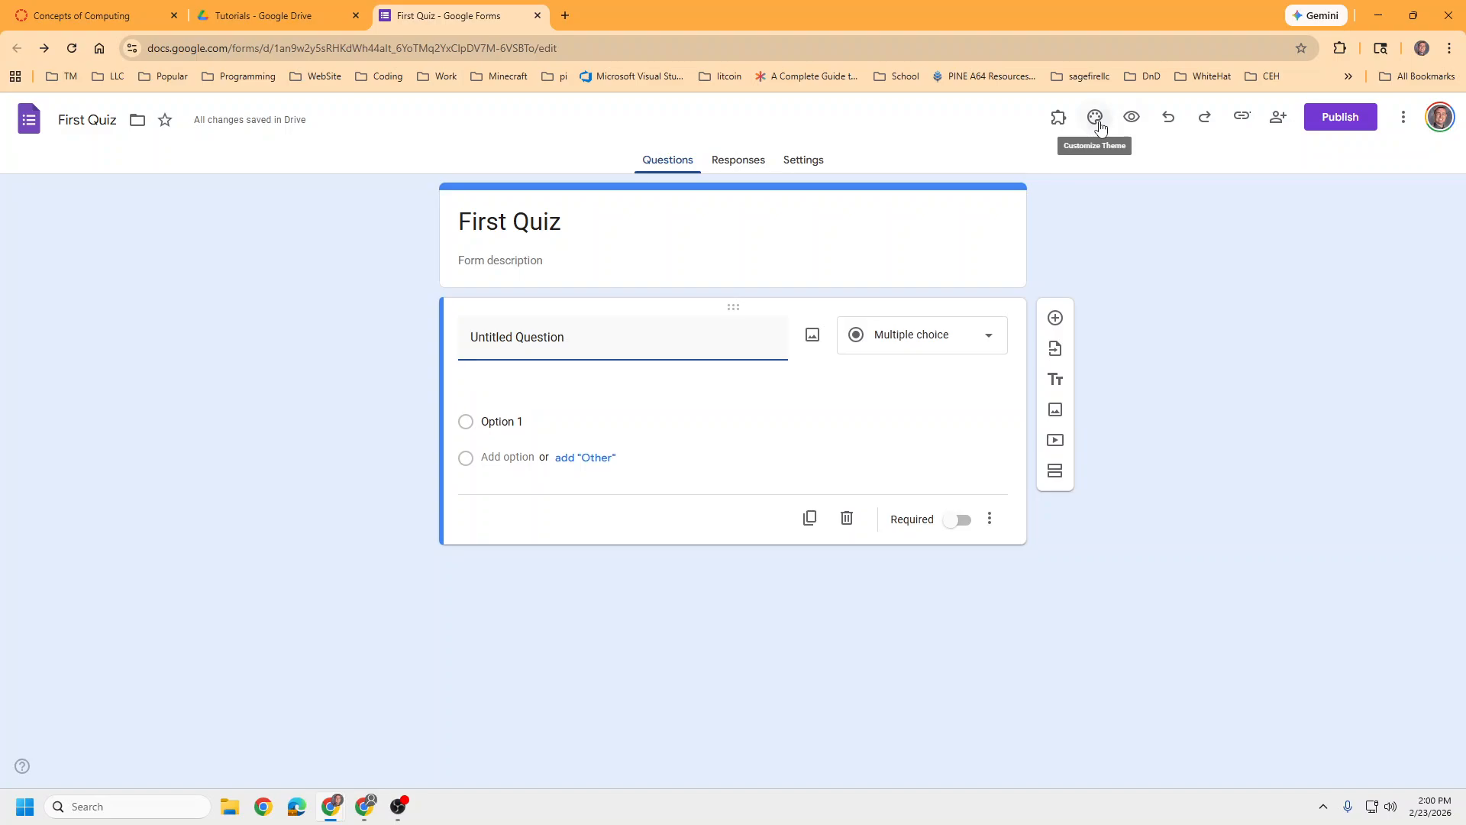
pyautogui.click(1294, 620)
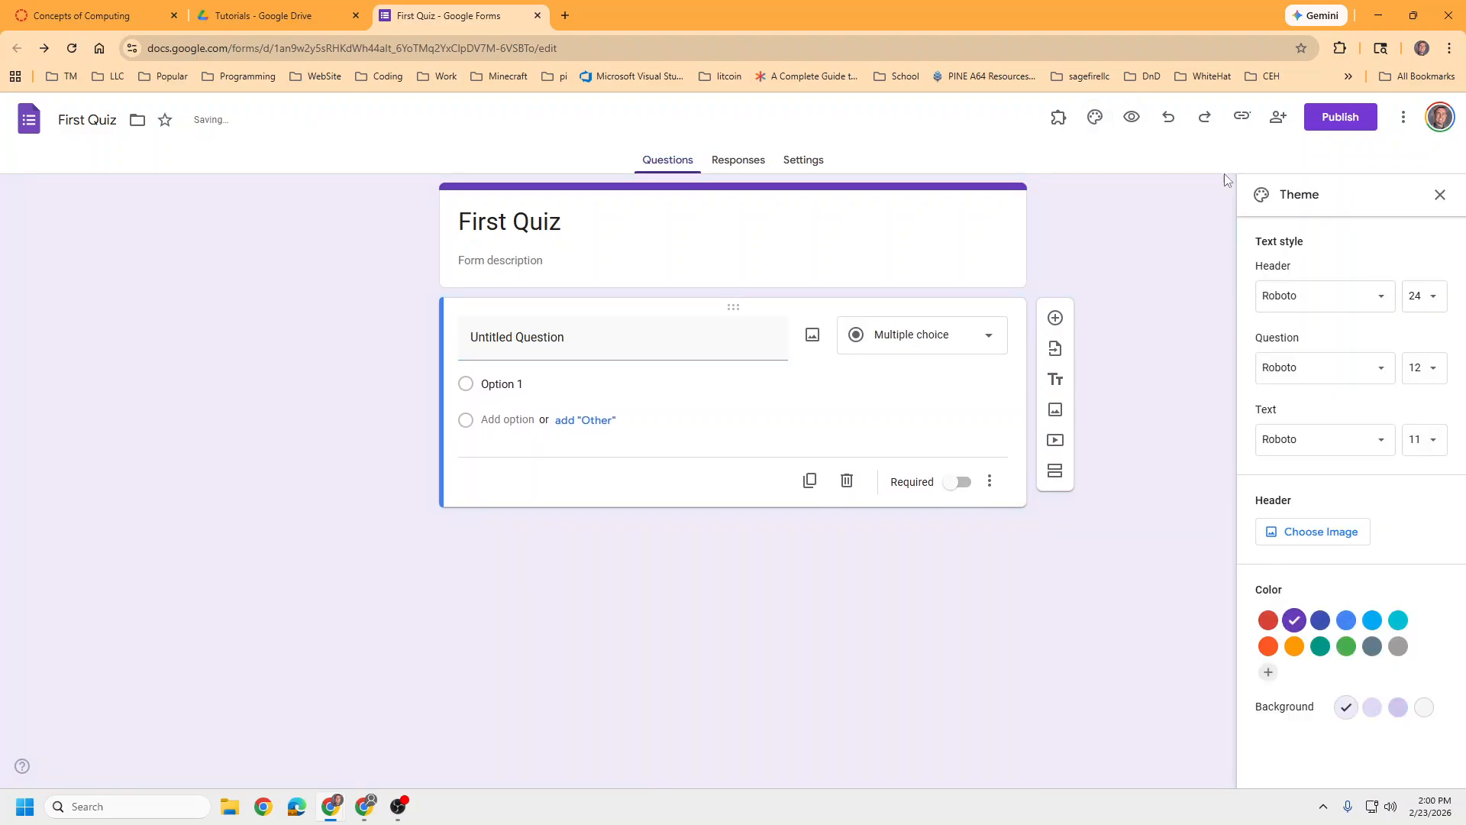
pyautogui.click(1440, 196)
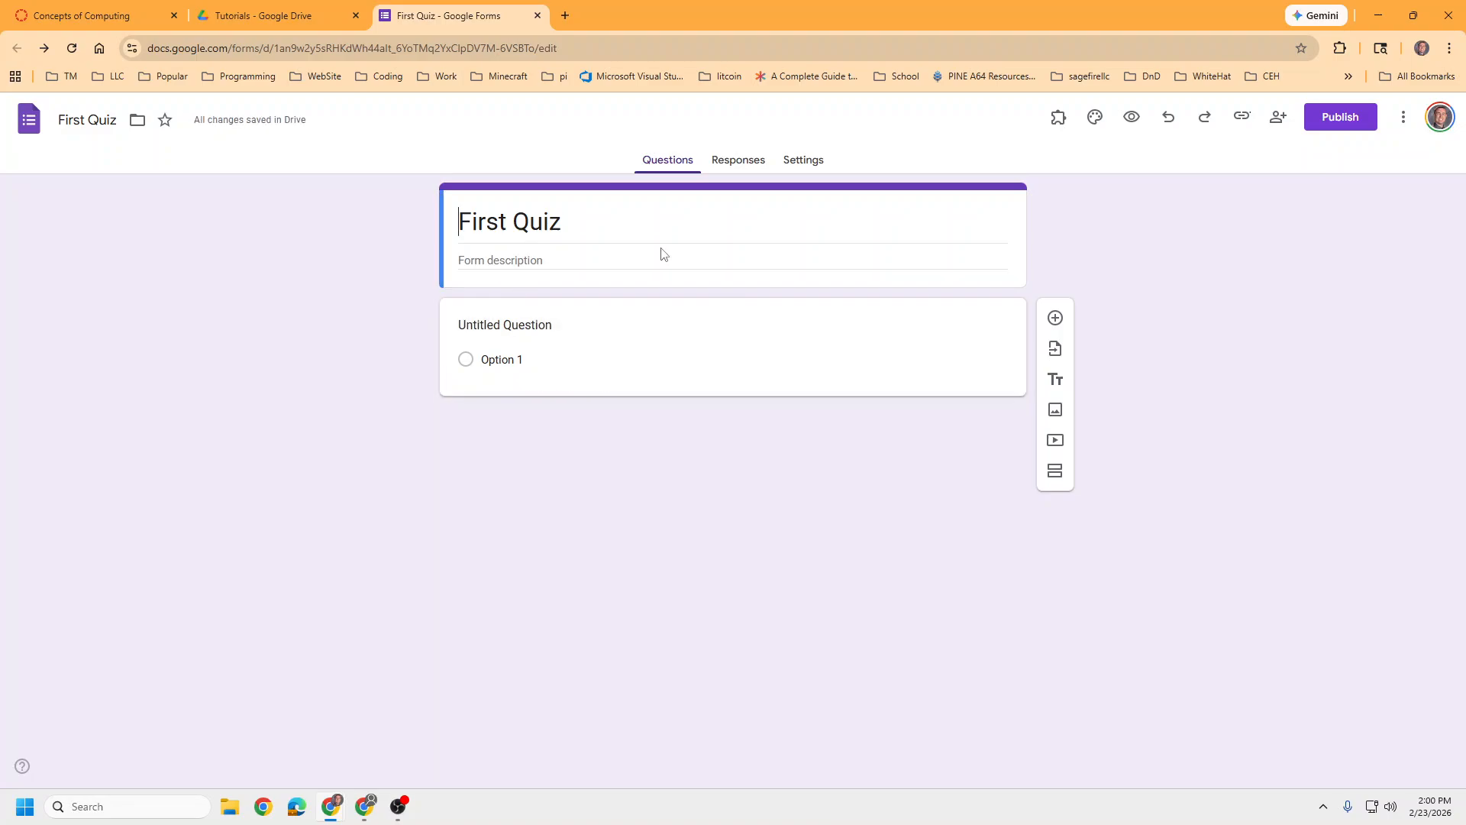
# Replace the untitled question's text with "Your Name"
pyautogui.click(627, 374)
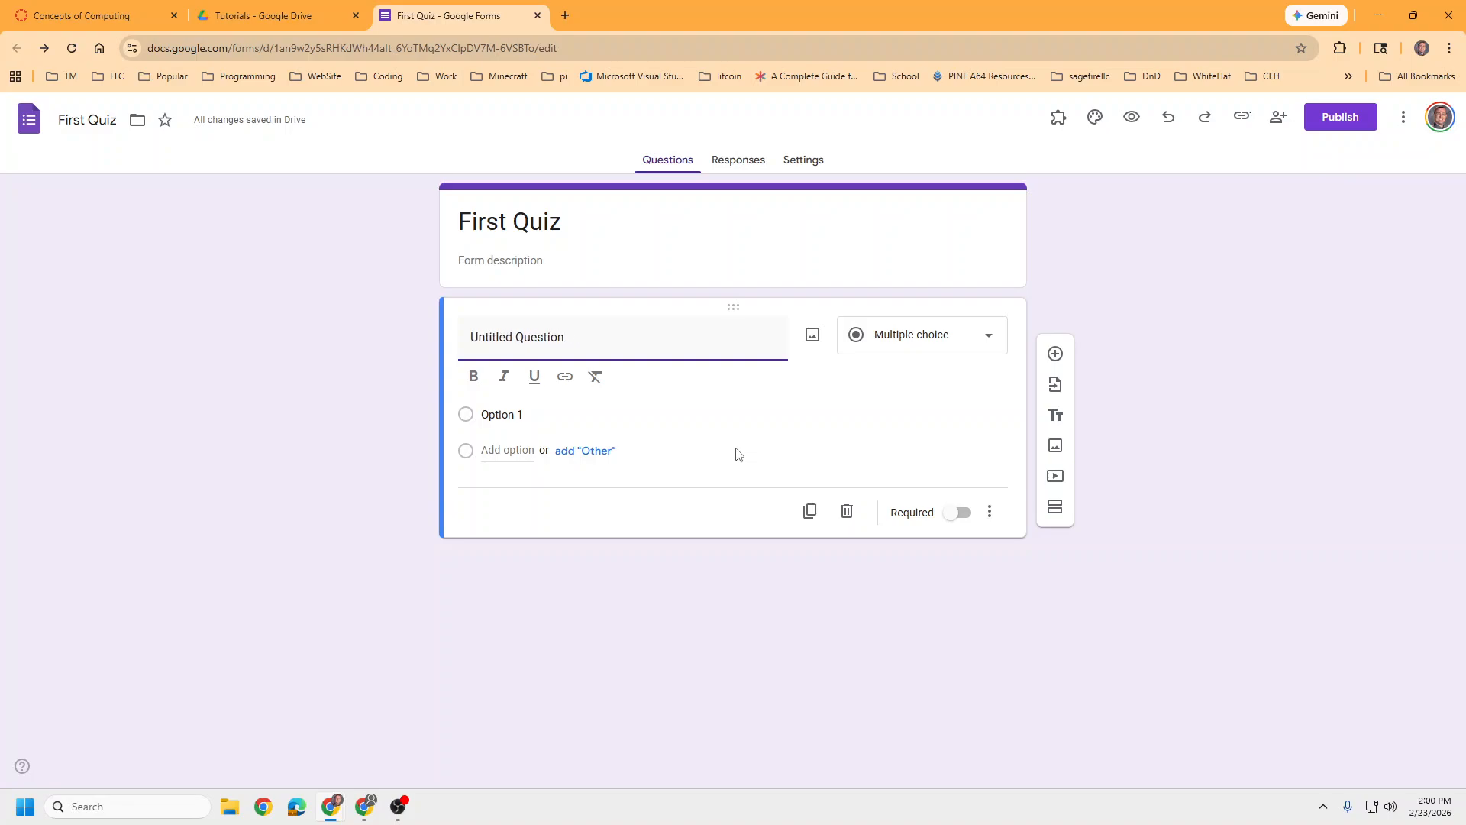
pyautogui.press('Delete')
pyautogui.press('Delete')
pyautogui.press('Delete')
pyautogui.press('Delete')
pyautogui.press('Delete')
pyautogui.press('Delete')
pyautogui.write('Your Name')
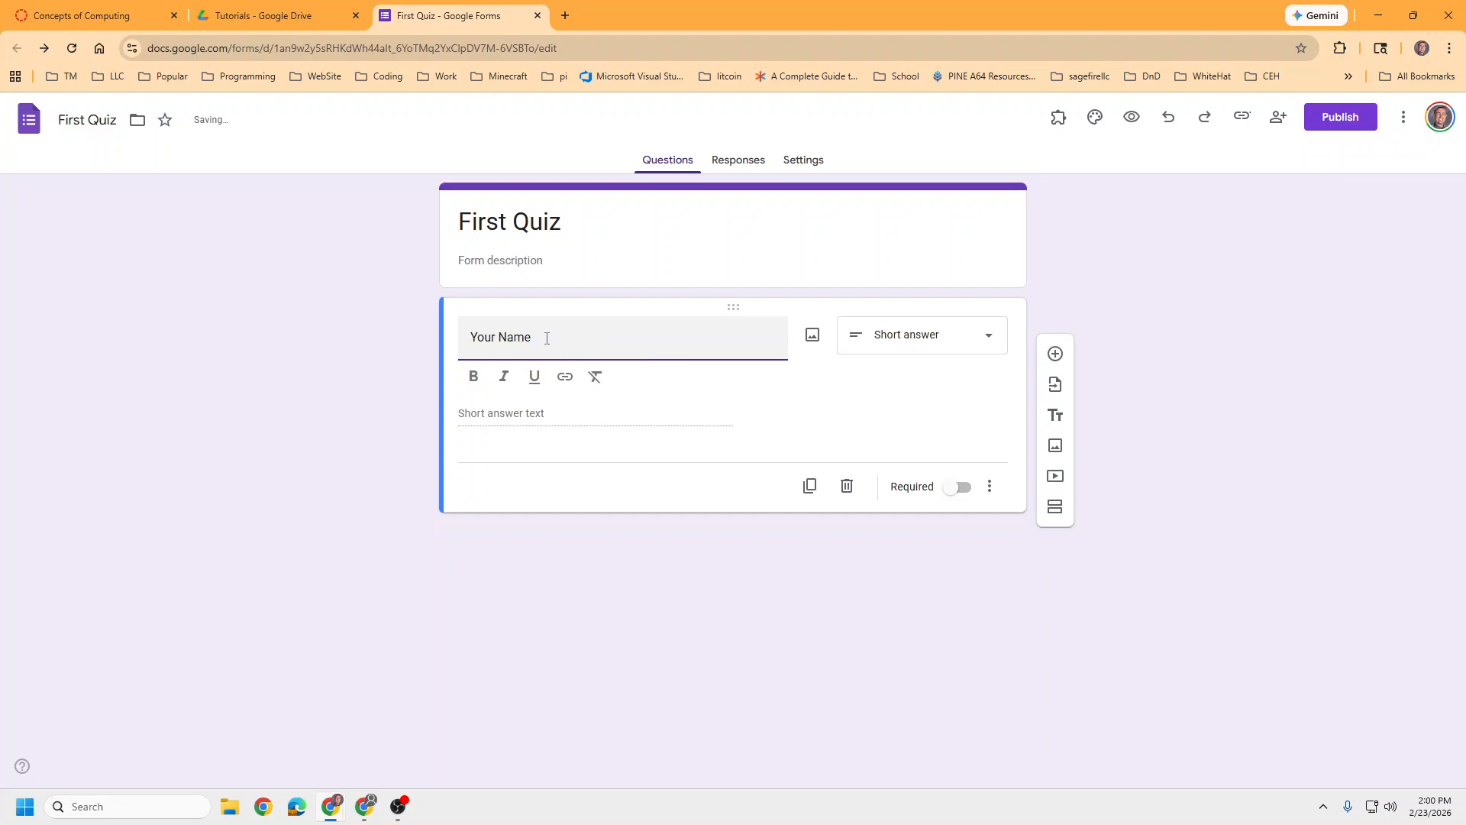
# Check the available answer types, keep Short answer, and make the "Your Name" question required
pyautogui.click(979, 339)
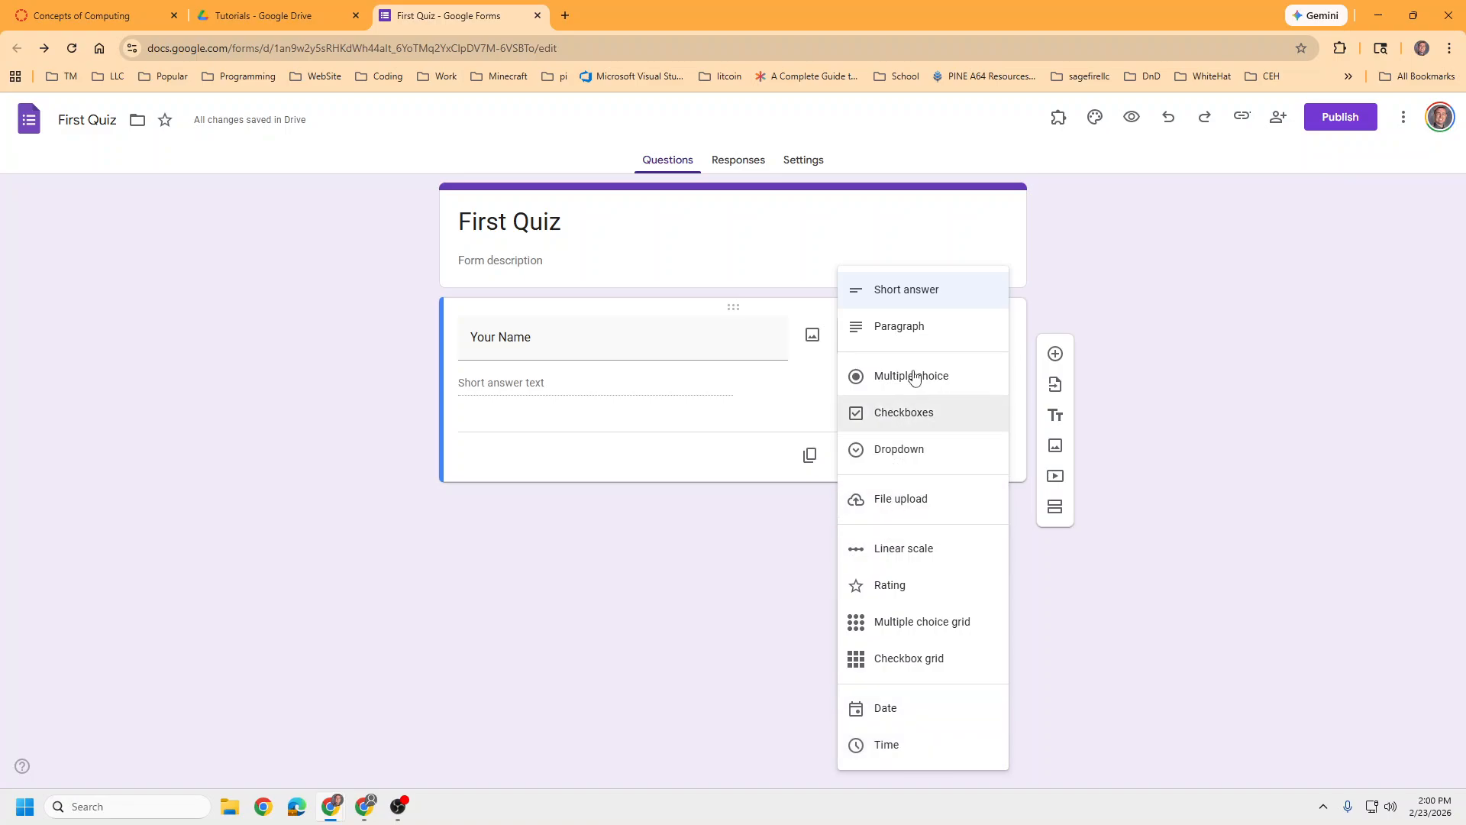
pyautogui.click(696, 387)
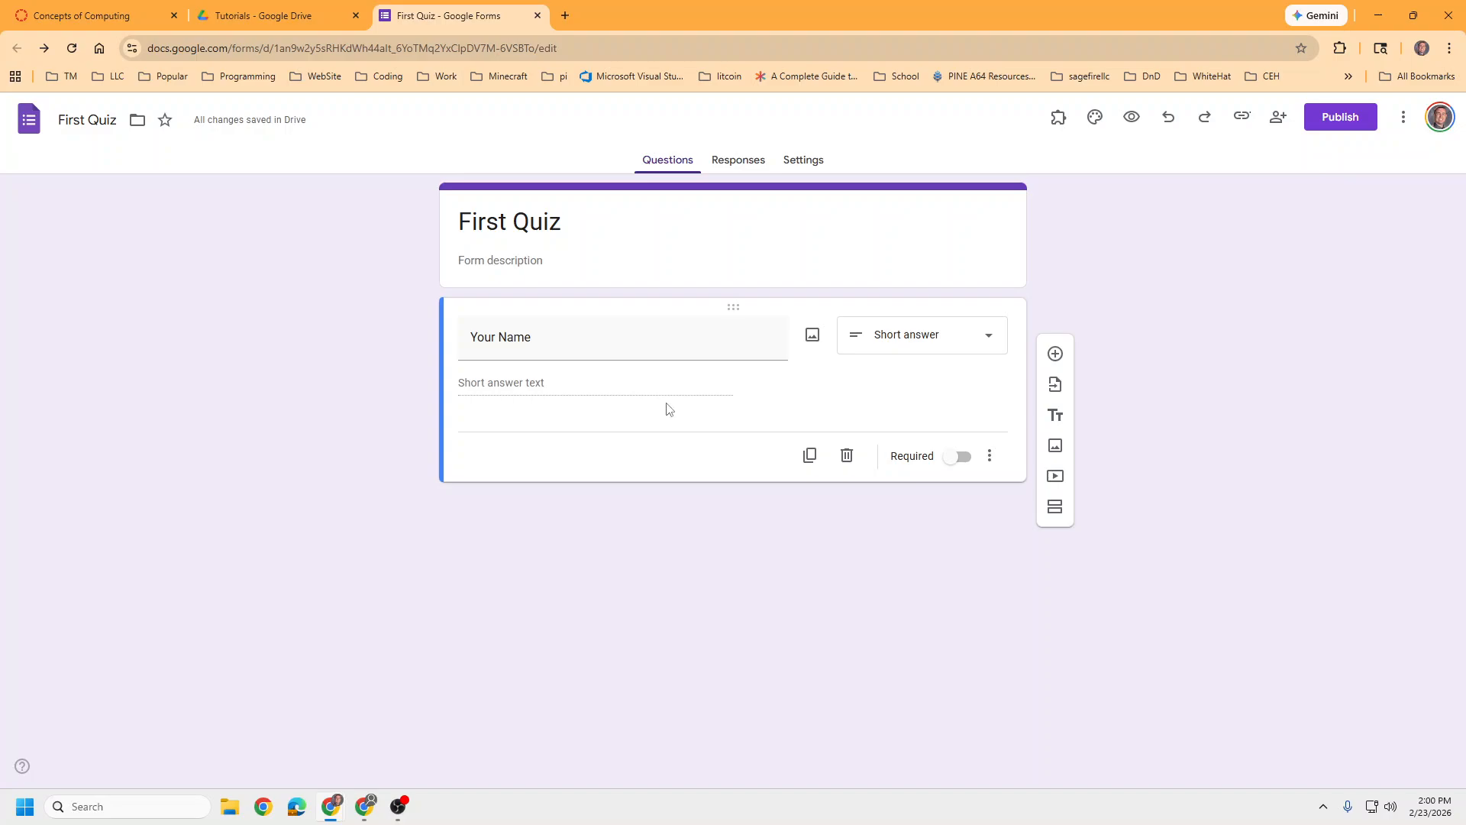
pyautogui.click(948, 457)
pyautogui.click(720, 255)
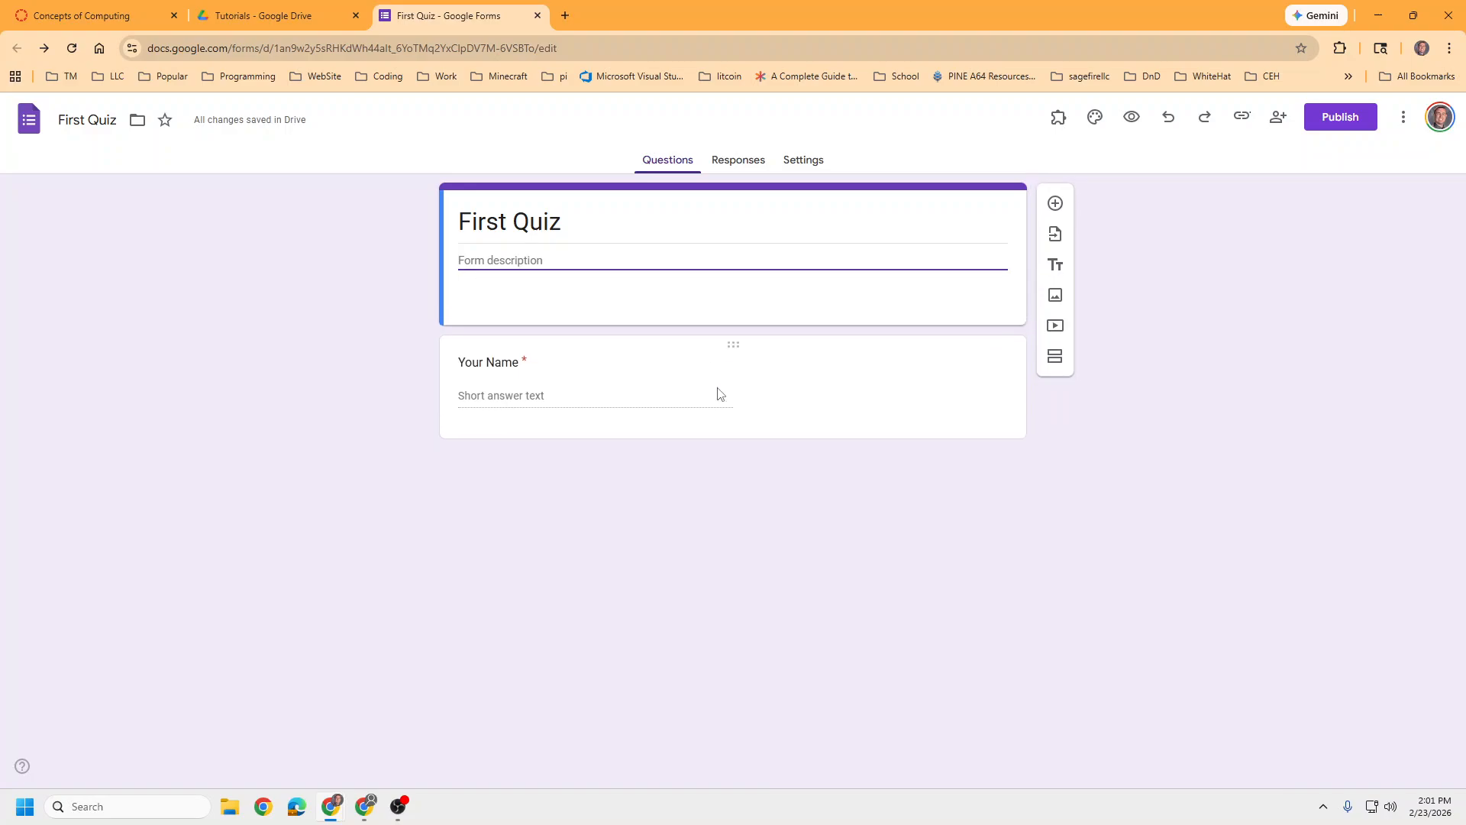
pyautogui.click(1054, 205)
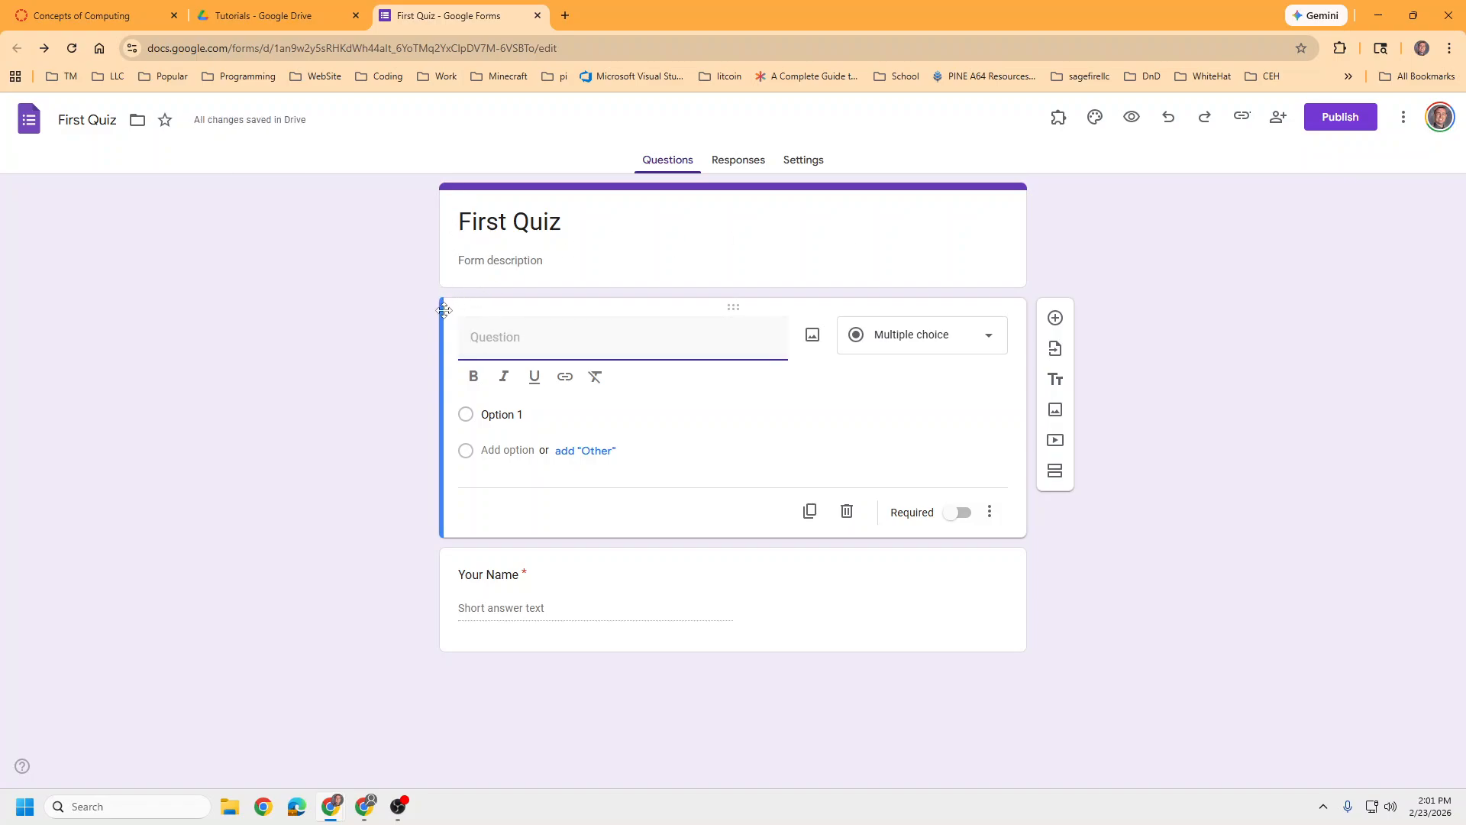
pyautogui.moveTo(449, 302); pyautogui.dragTo(559, 679)
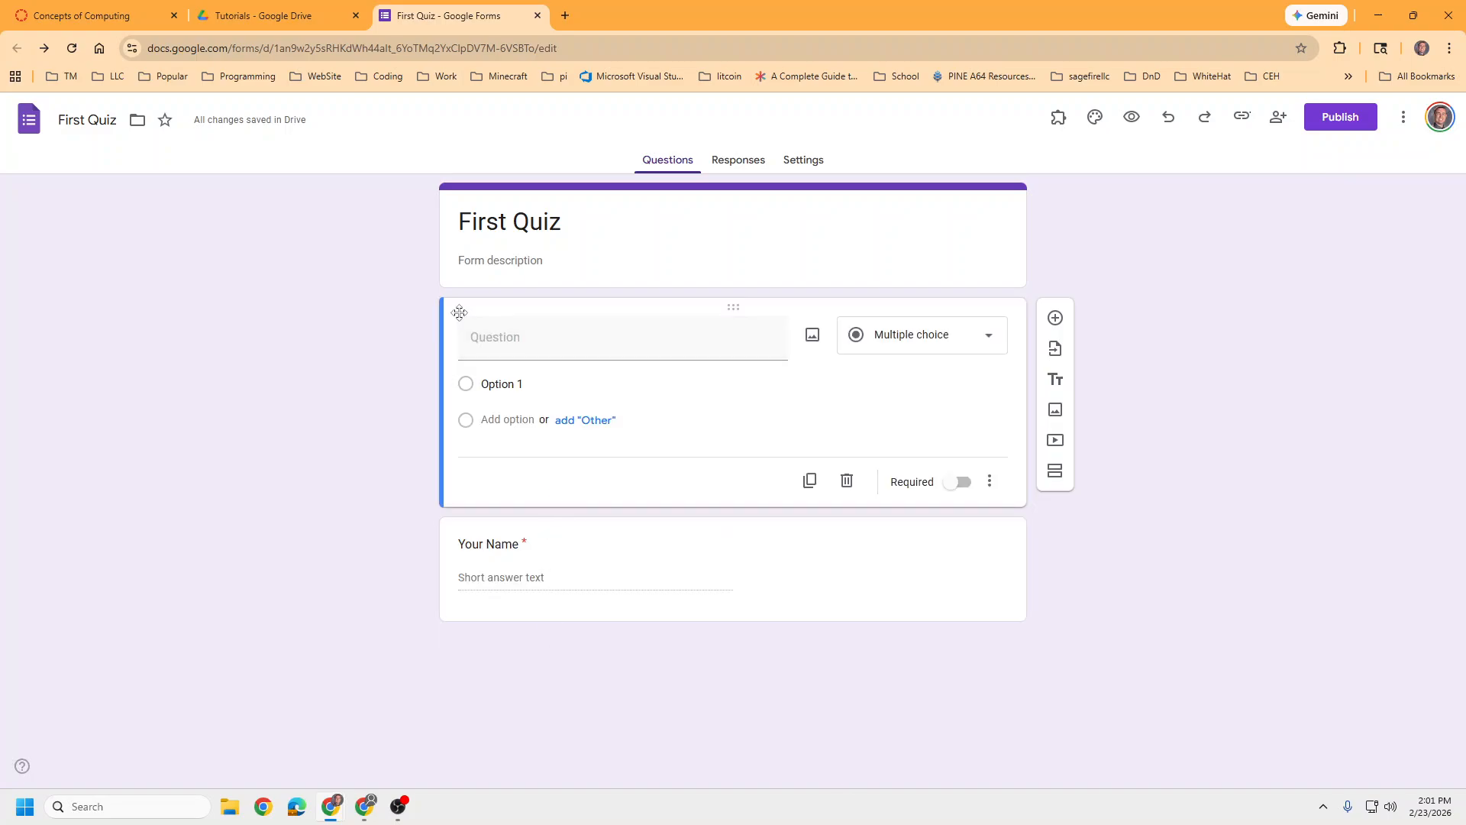
pyautogui.click(847, 481)
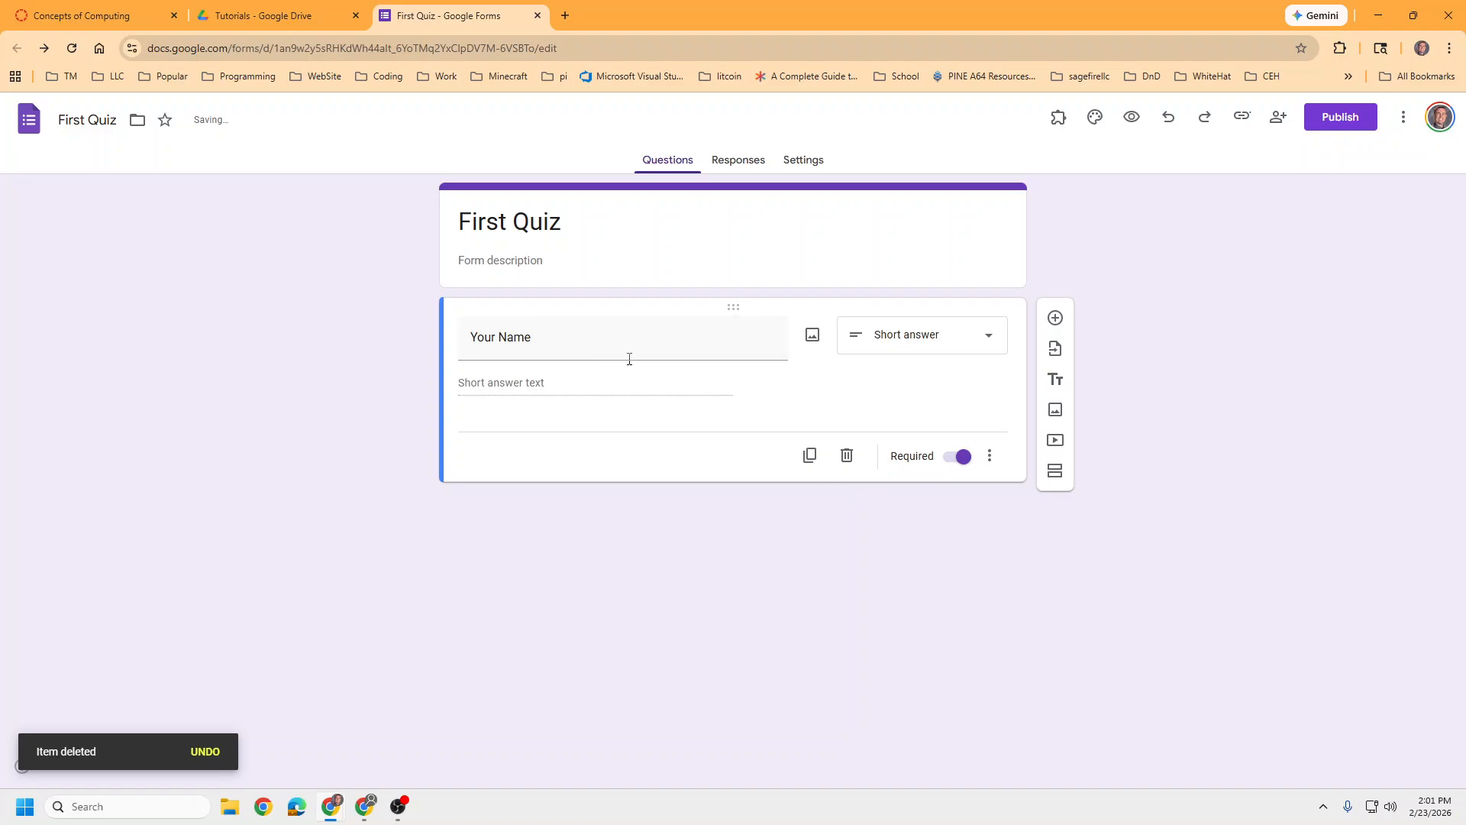
# Add a required short-answer question titled "Email" below the "Your Name" question
pyautogui.click(1057, 317)
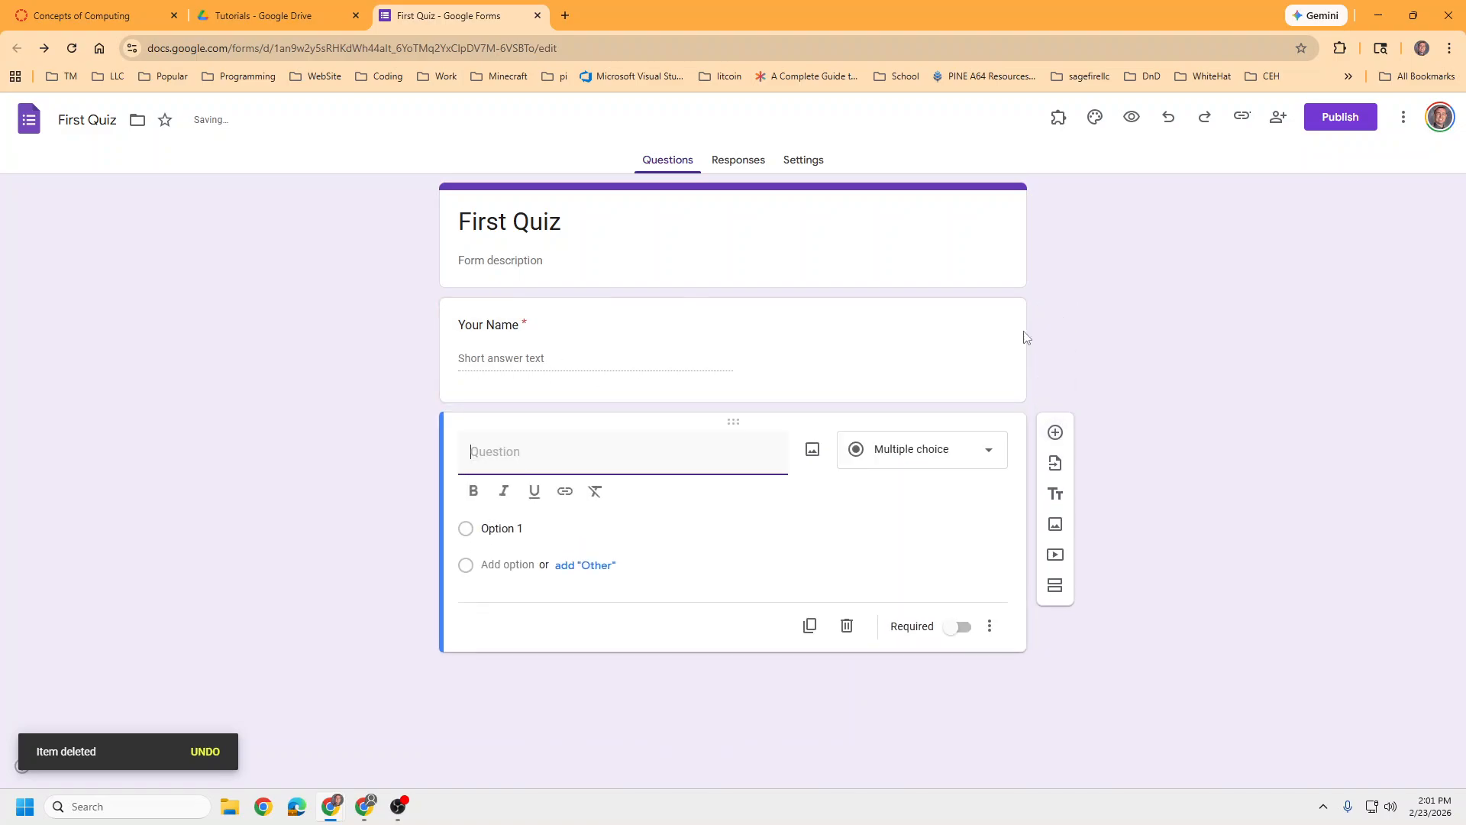
pyautogui.write('Email')
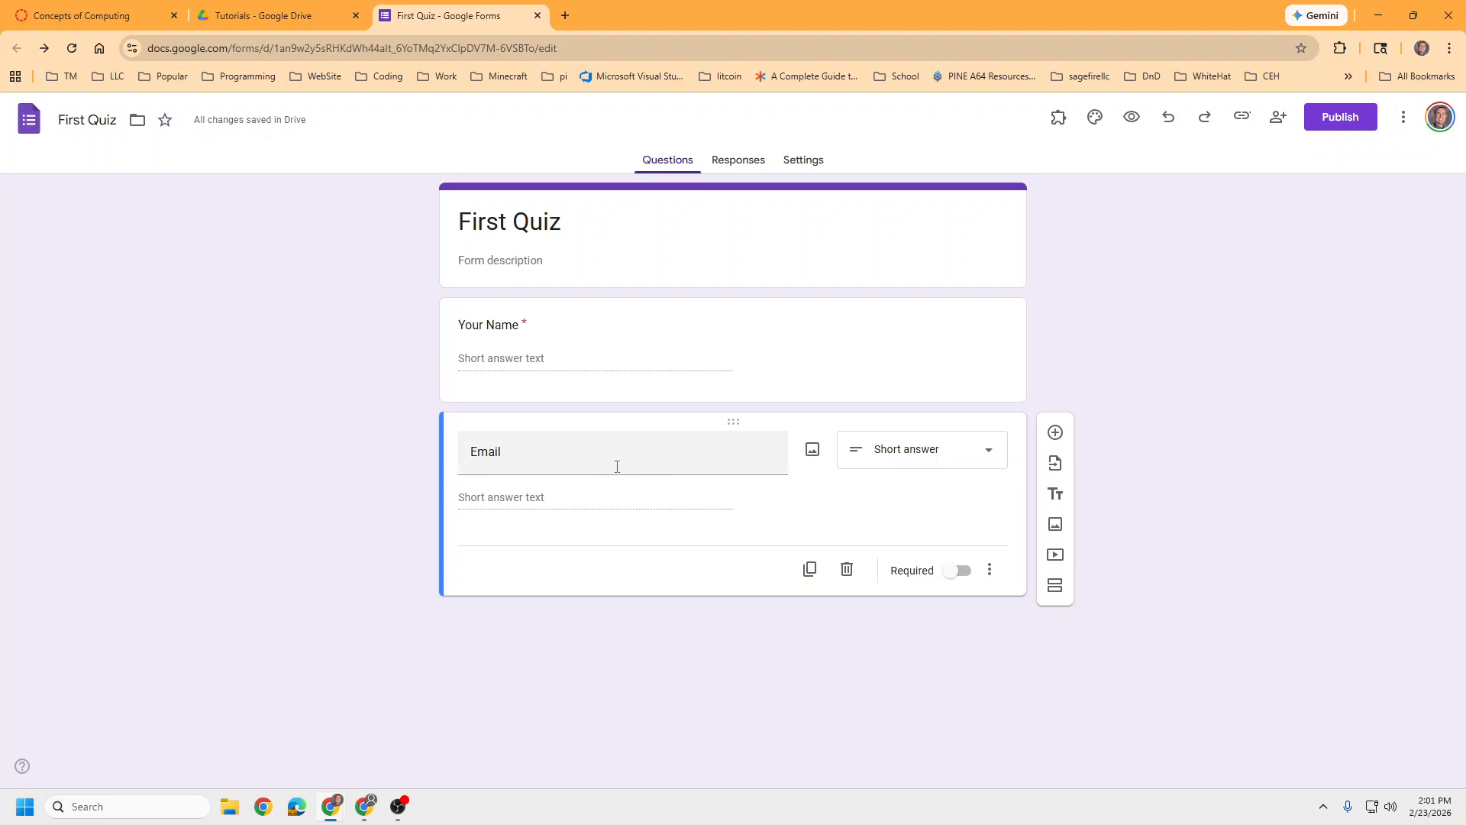
pyautogui.click(947, 572)
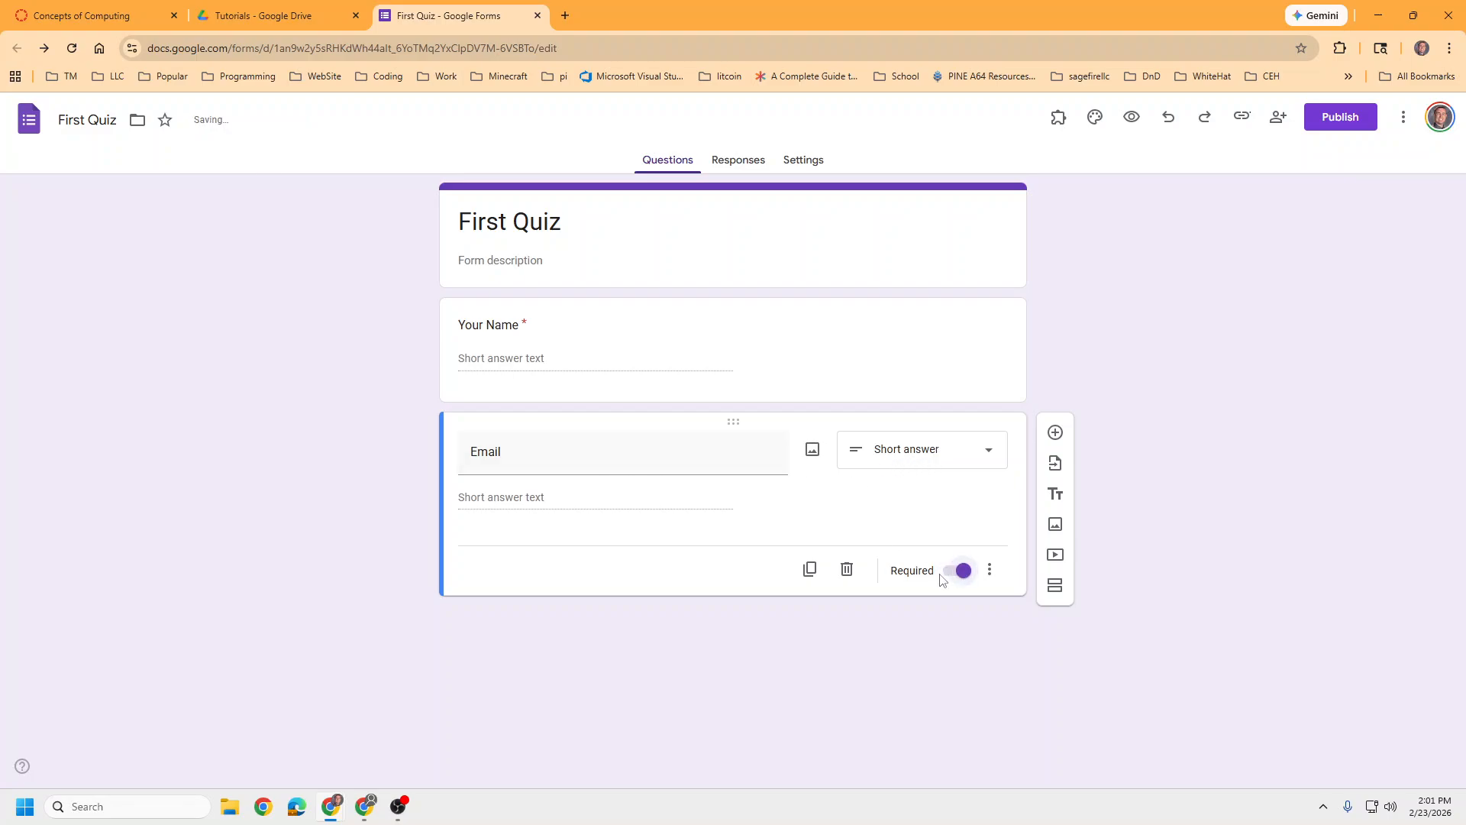
# Add a multiple-choice question below Email with the text "Which of the following is do you like the most?"
pyautogui.click(1055, 434)
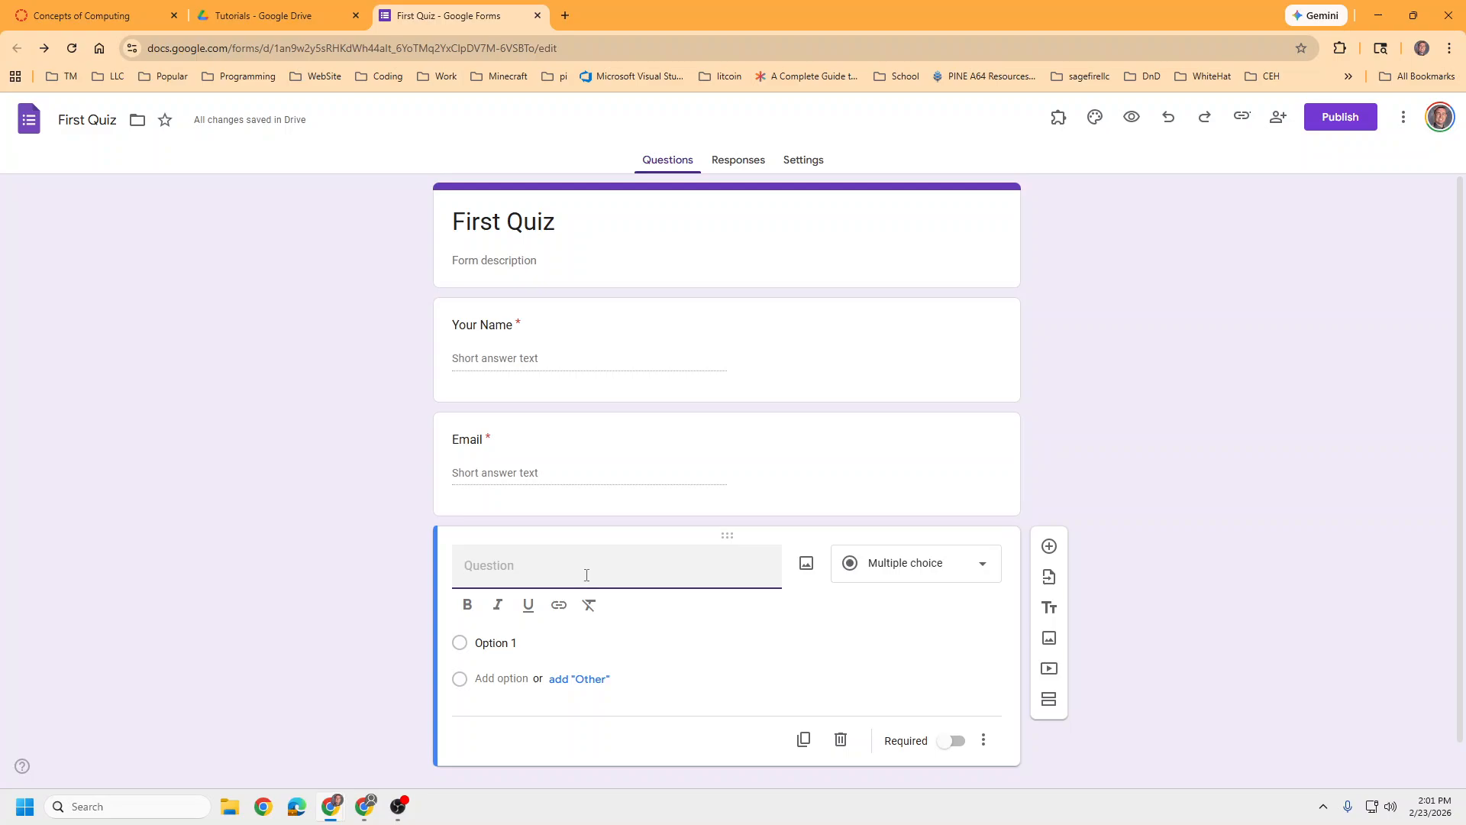
pyautogui.write('Which of the followi')
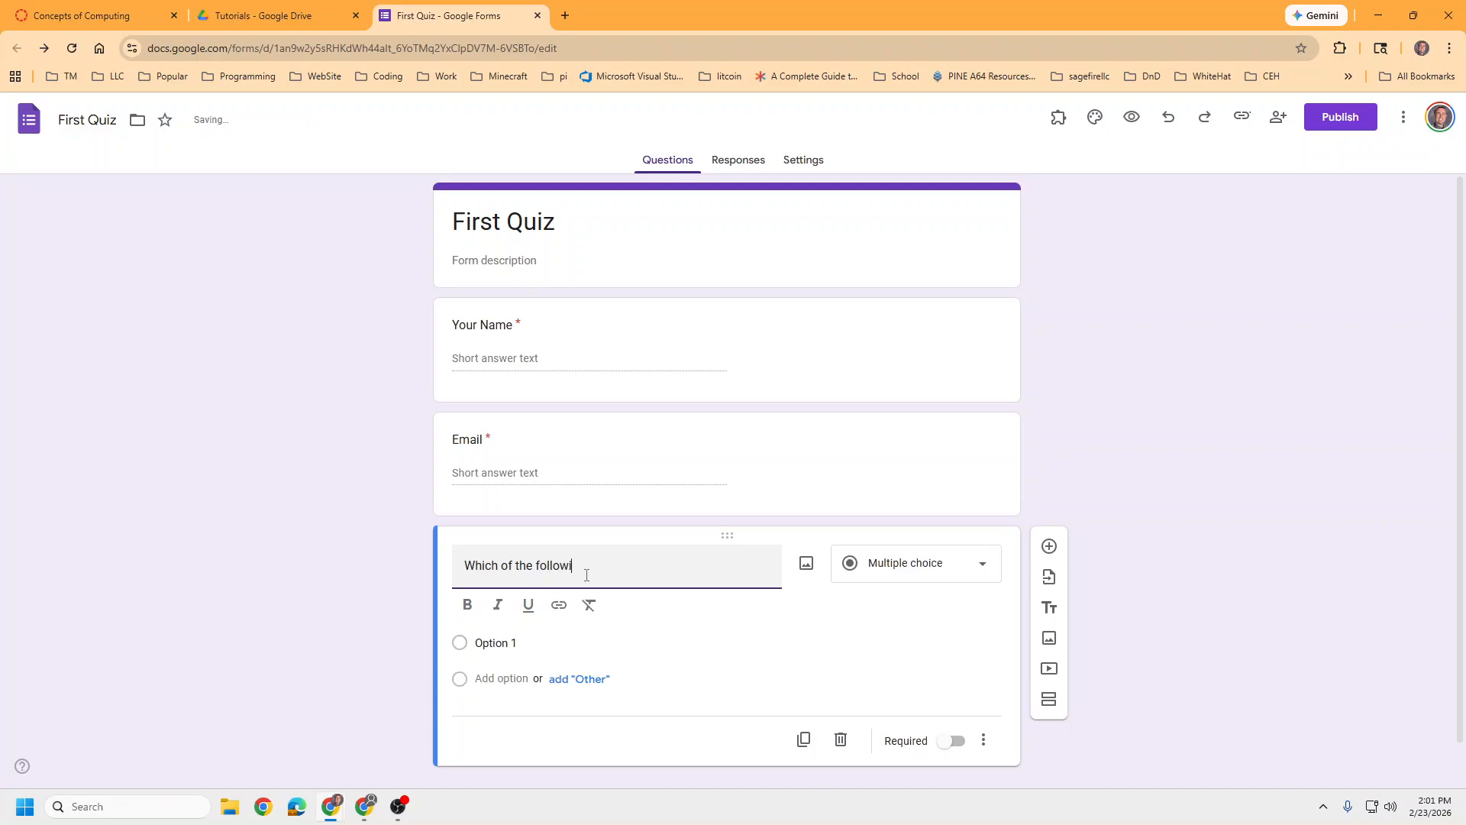
pyautogui.write('ng is your favorite')
pyautogui.moveTo(671, 565); pyautogui.dragTo(596, 568)
pyautogui.write('do yiou like the most')
pyautogui.click(628, 566)
pyautogui.press('BackSpace')
pyautogui.scroll(-1, 704, 595)
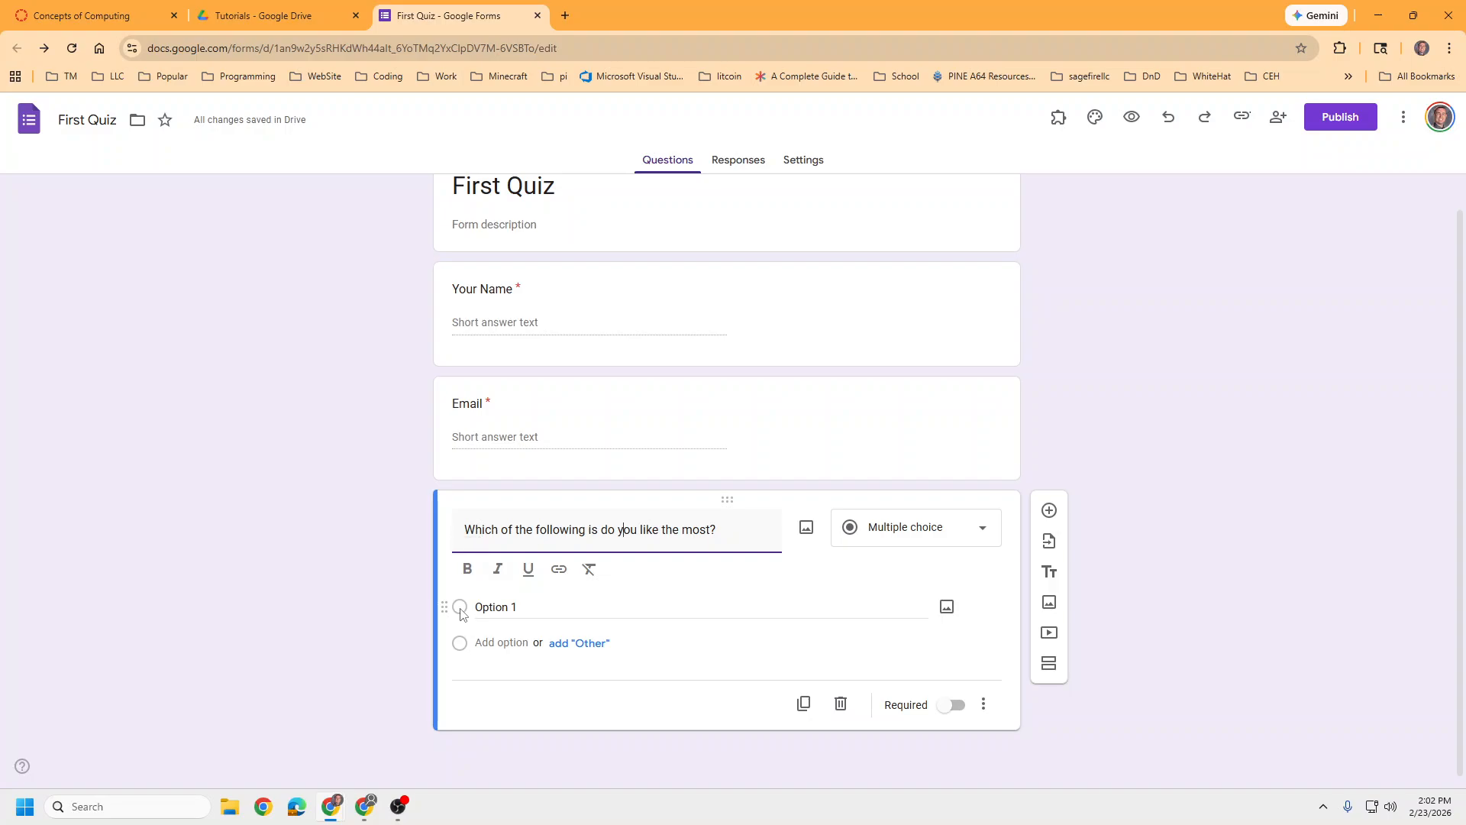
# Give the "Which of the following is do you like the most?" question the options Movie 1, Movie 2 and Movie 3
pyautogui.click(497, 608)
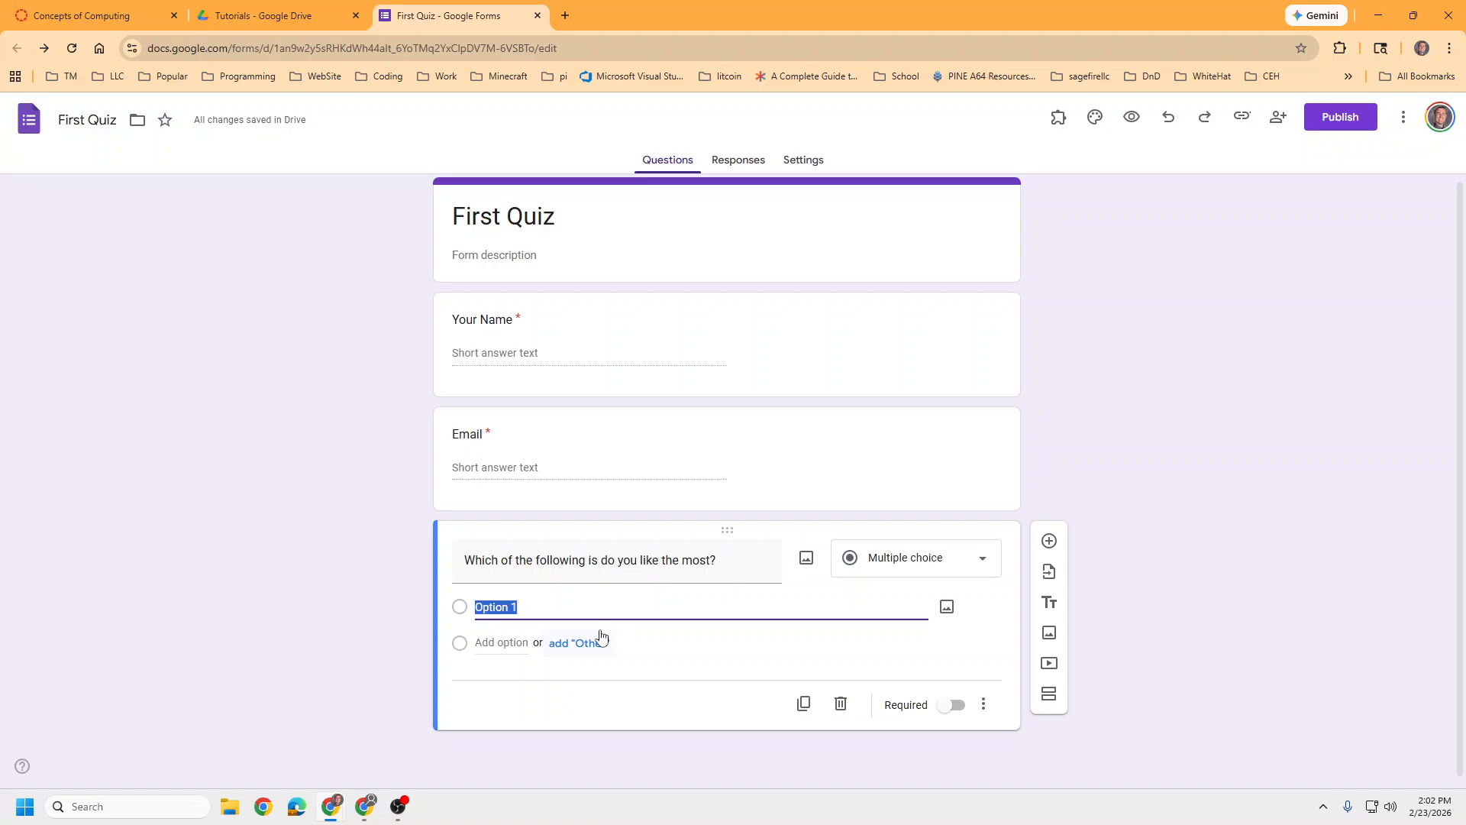
pyautogui.moveTo(573, 222); pyautogui.dragTo(447, 242)
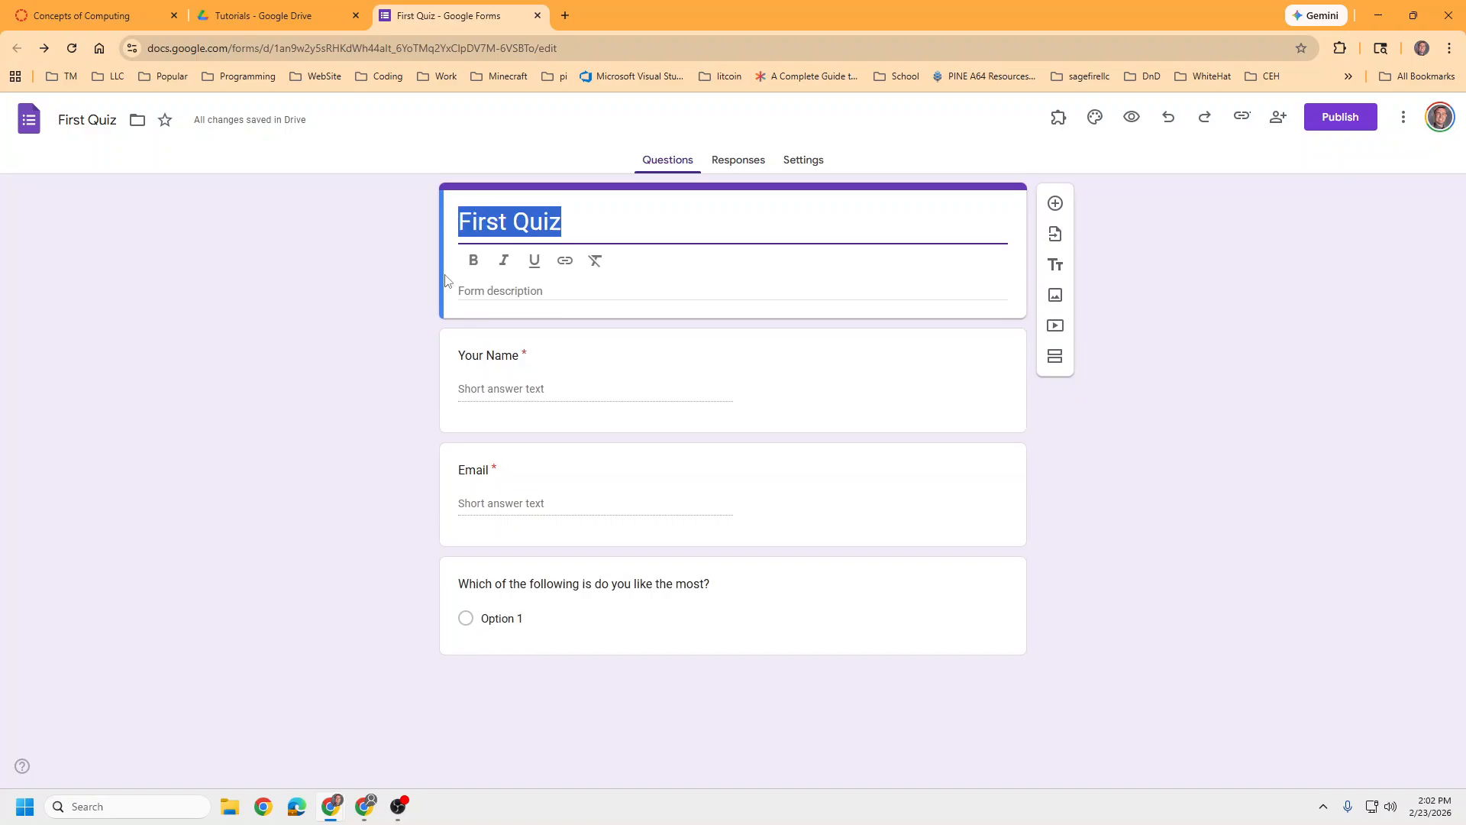
pyautogui.tripleClick(529, 582)
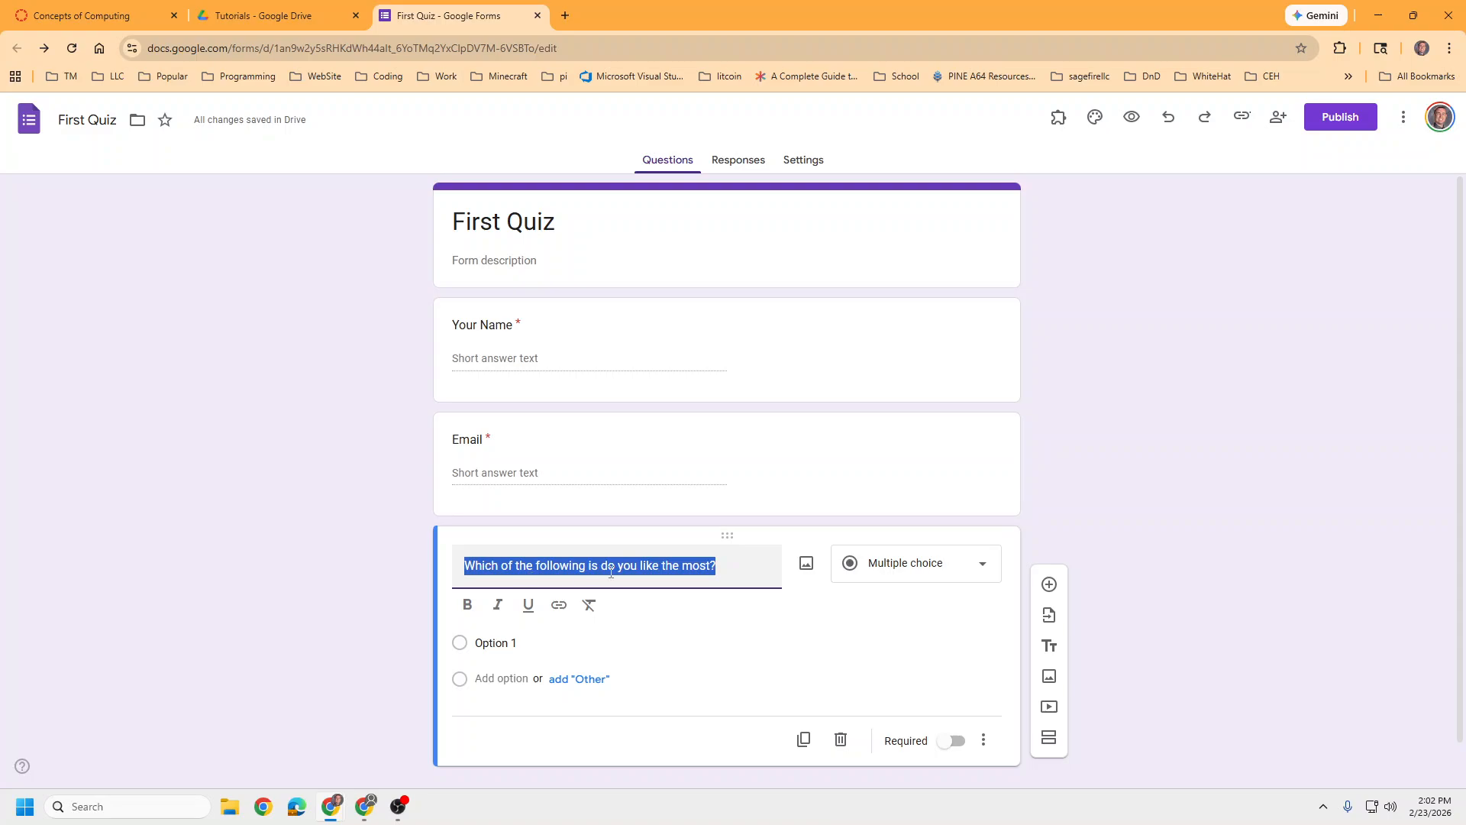
pyautogui.click(543, 642)
pyautogui.write('Movies')
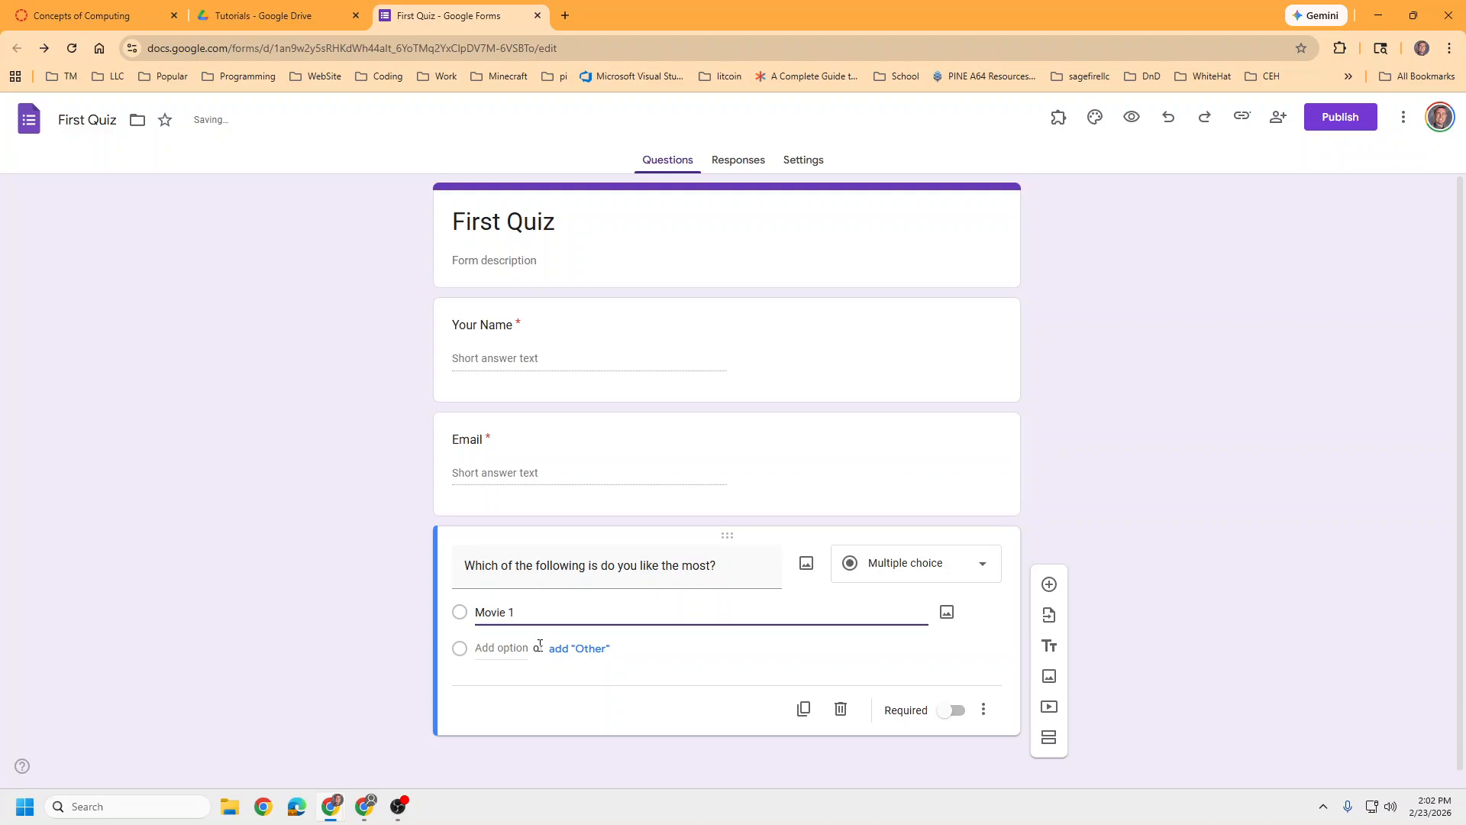
pyautogui.press('Return')
pyautogui.write('Movie 2')
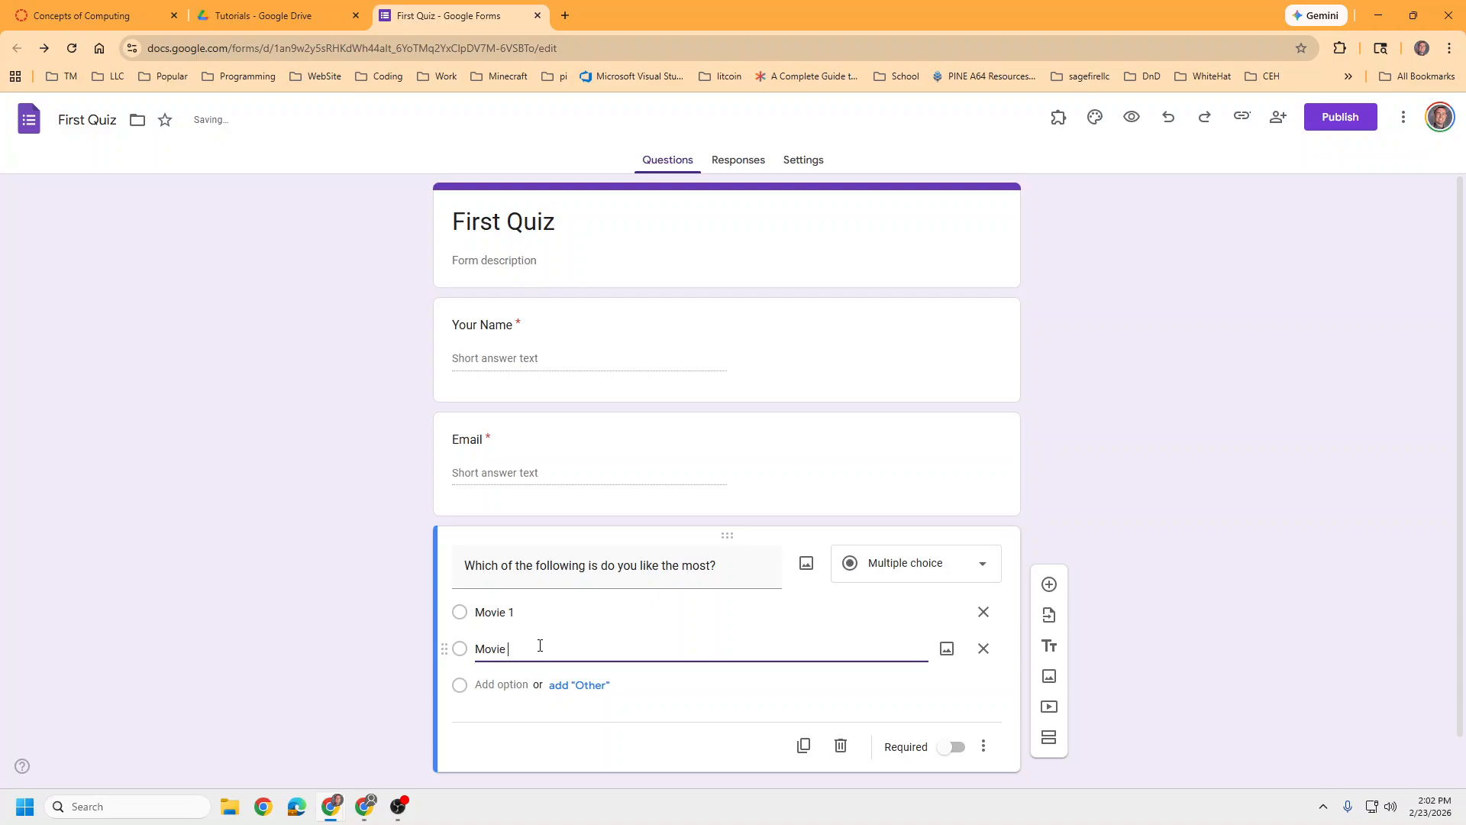
pyautogui.click(497, 685)
pyautogui.write('Movie 3')
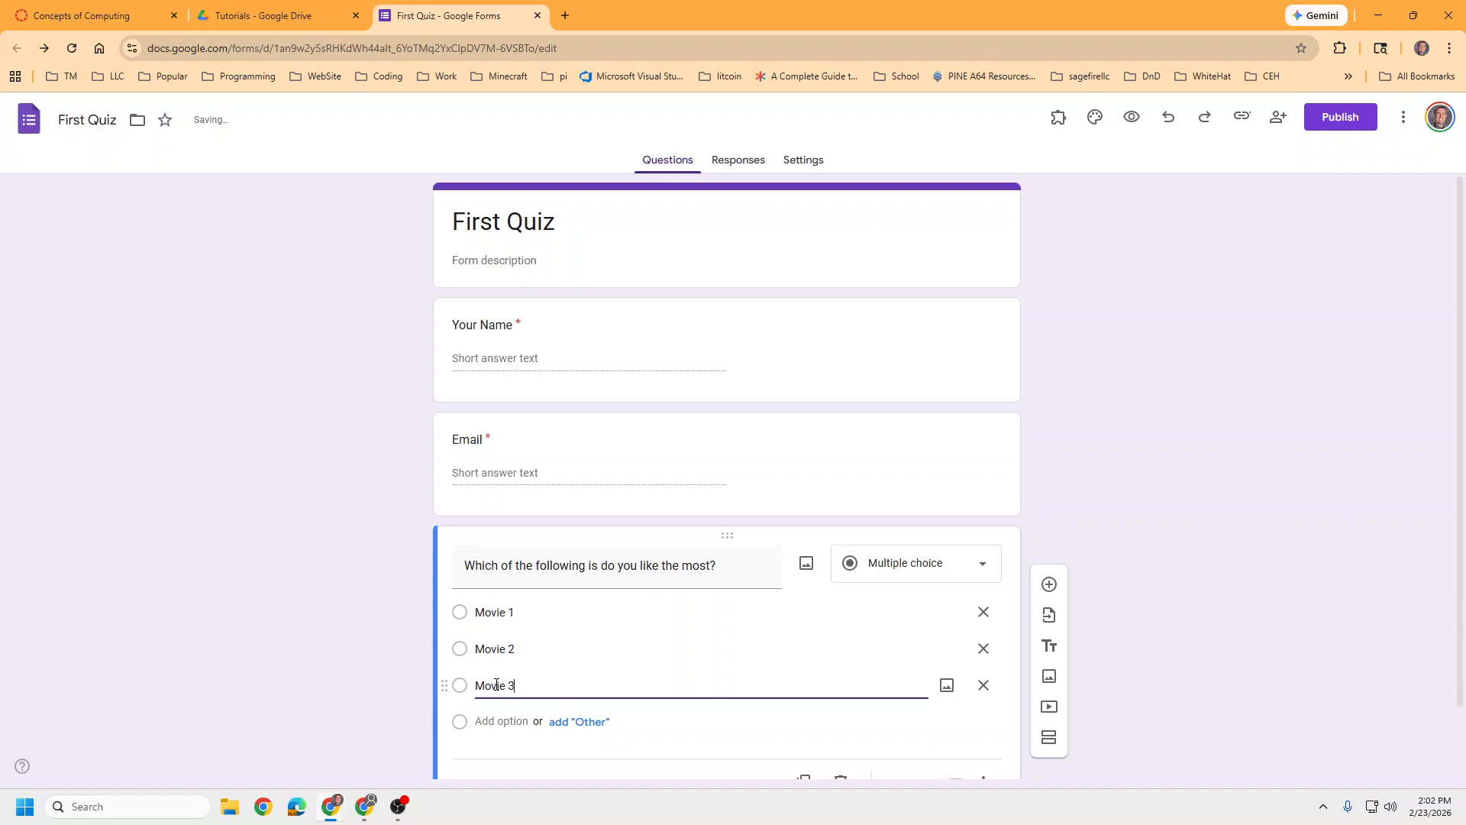
# Add an "Other" choice below Movie 3 and remove it again
pyautogui.click(585, 723)
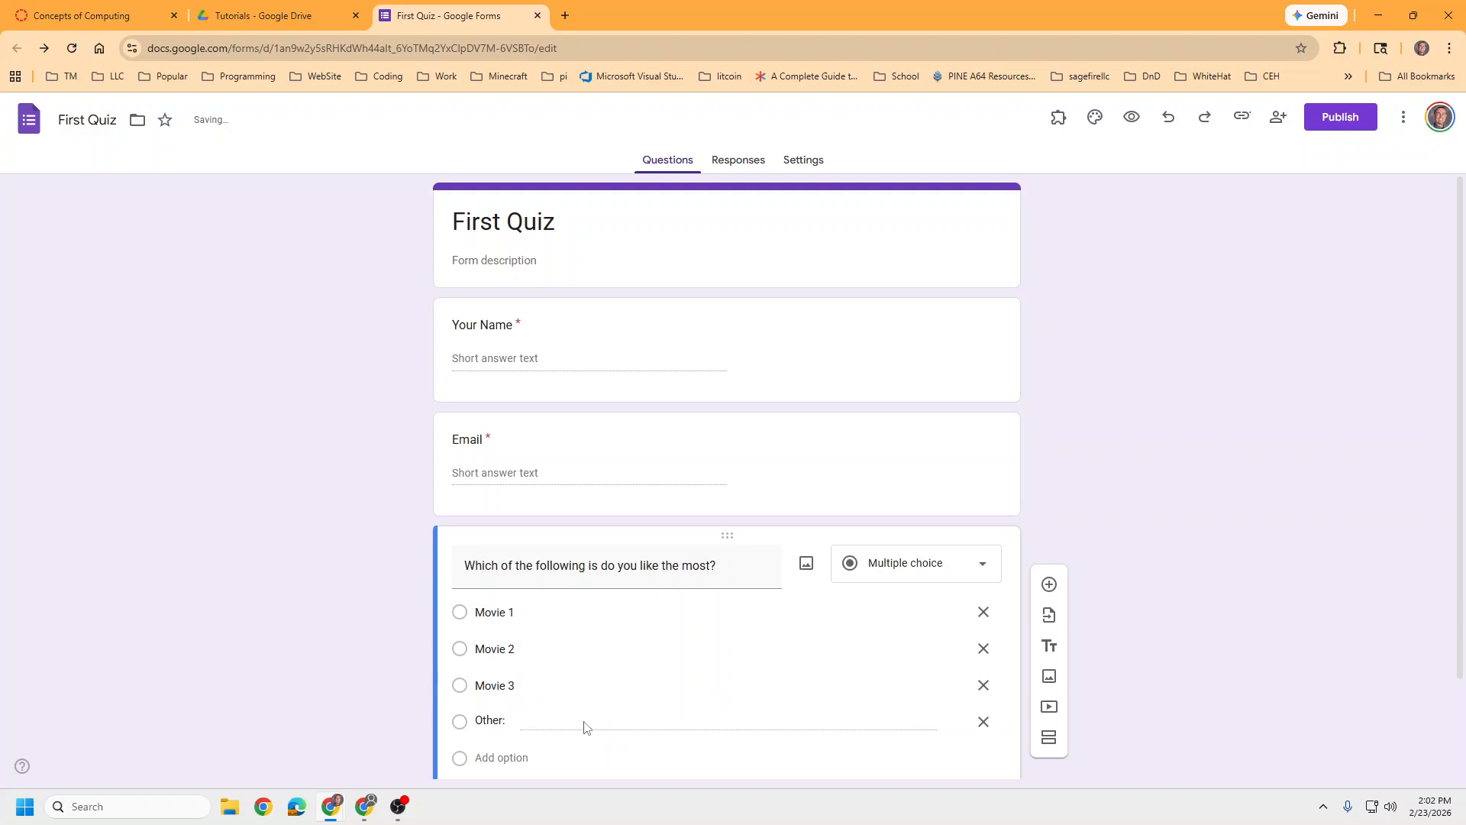
pyautogui.scroll(-2, 598, 533)
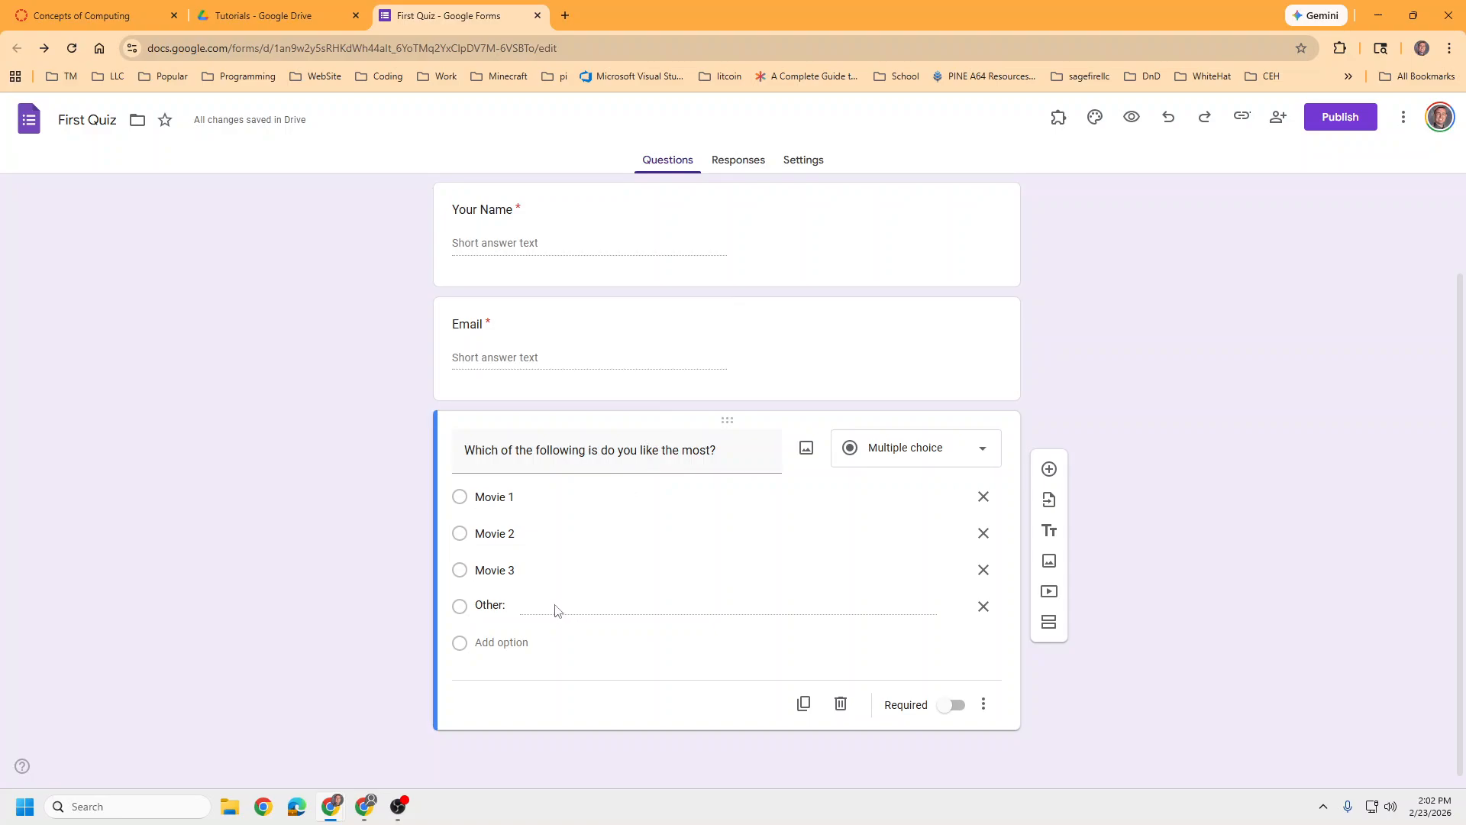
pyautogui.click(989, 612)
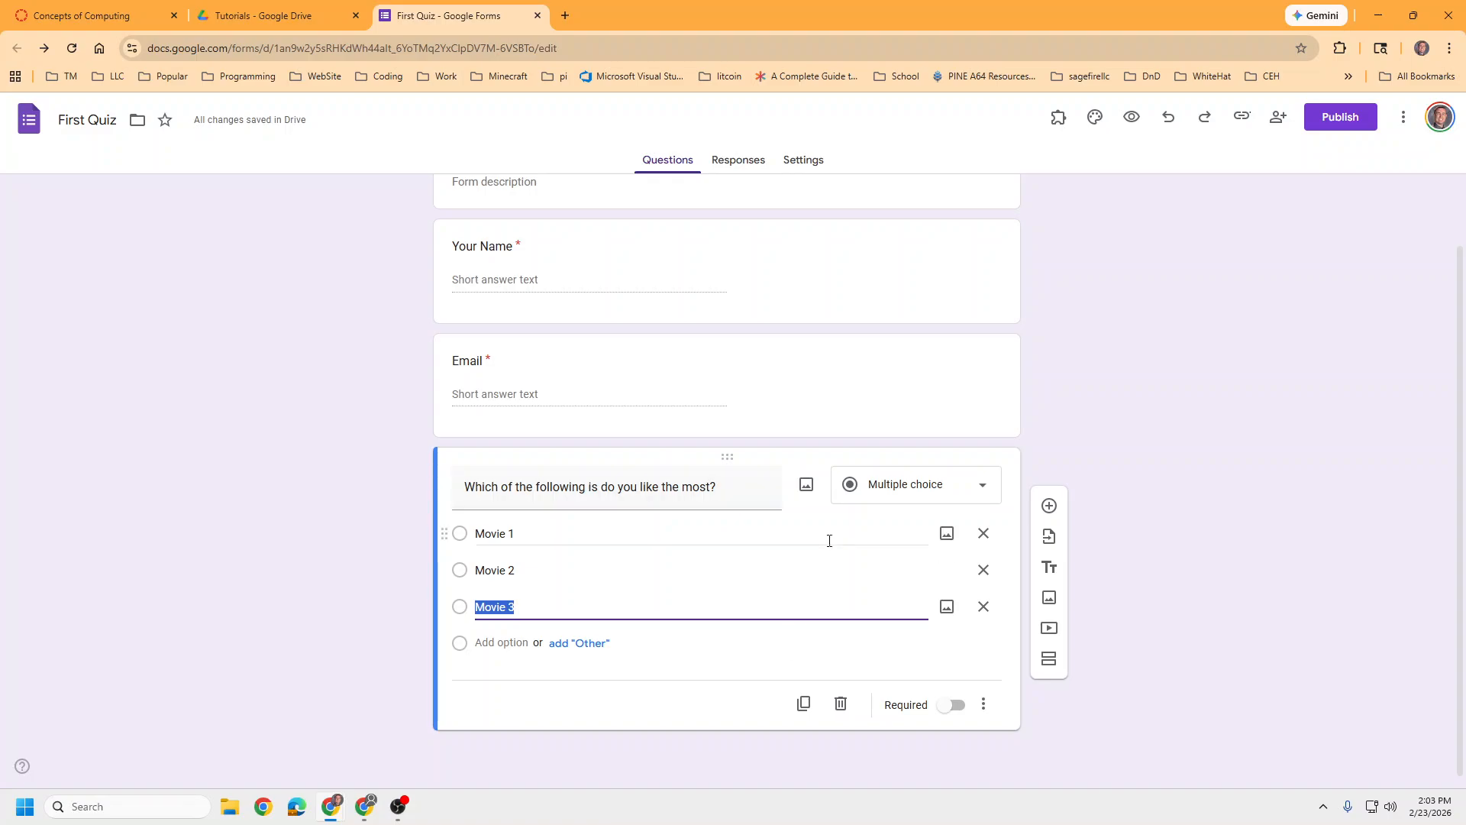
# Add a new section after the movie question and check where section 1 can lead, keeping "Continue to next section"
pyautogui.scroll(1, 861, 548)
pyautogui.scroll(-1, 751, 523)
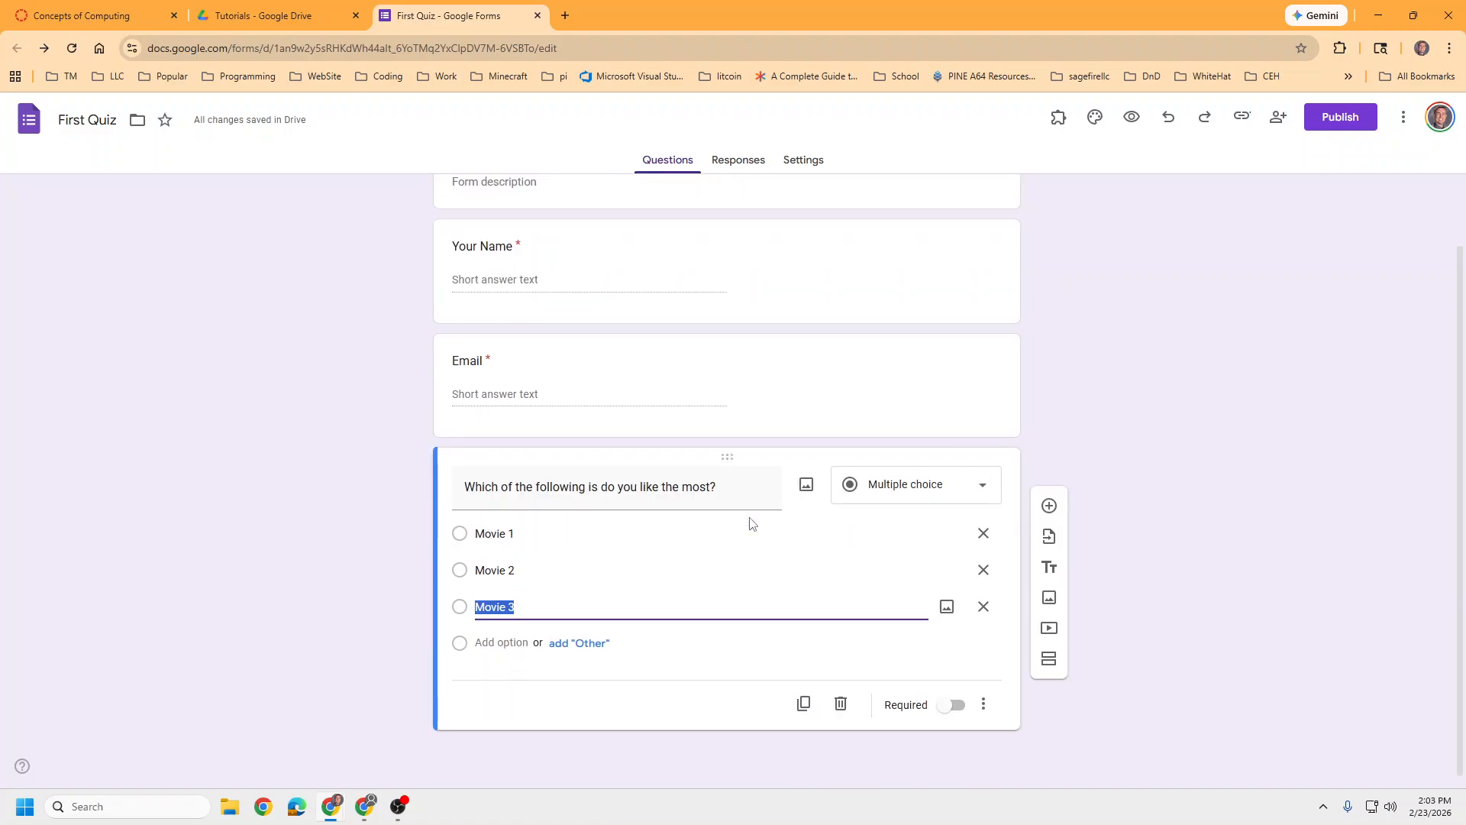
pyautogui.scroll(1, 752, 524)
pyautogui.scroll(-1, 629, 500)
pyautogui.click(1051, 661)
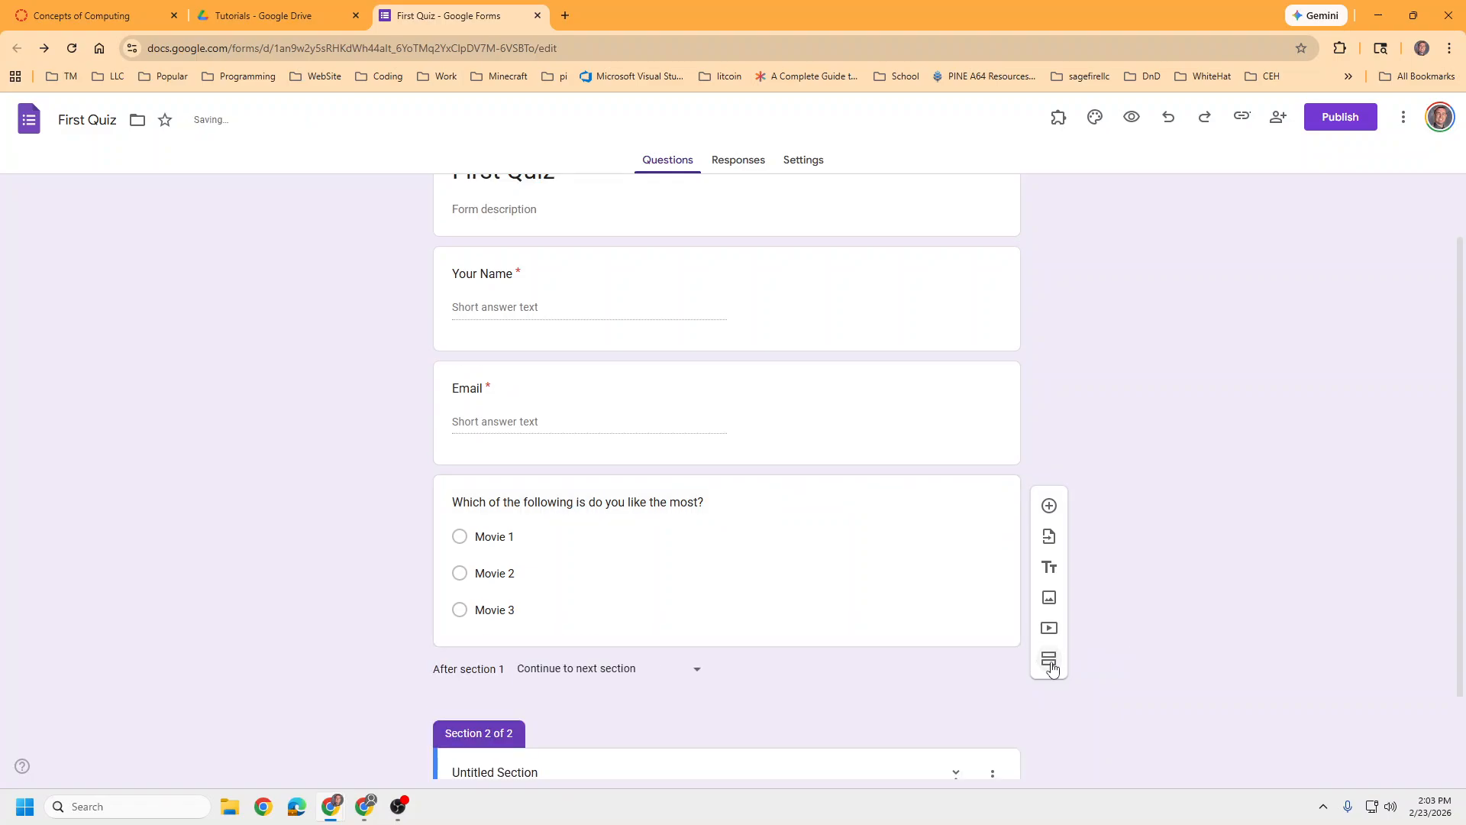
pyautogui.click(676, 567)
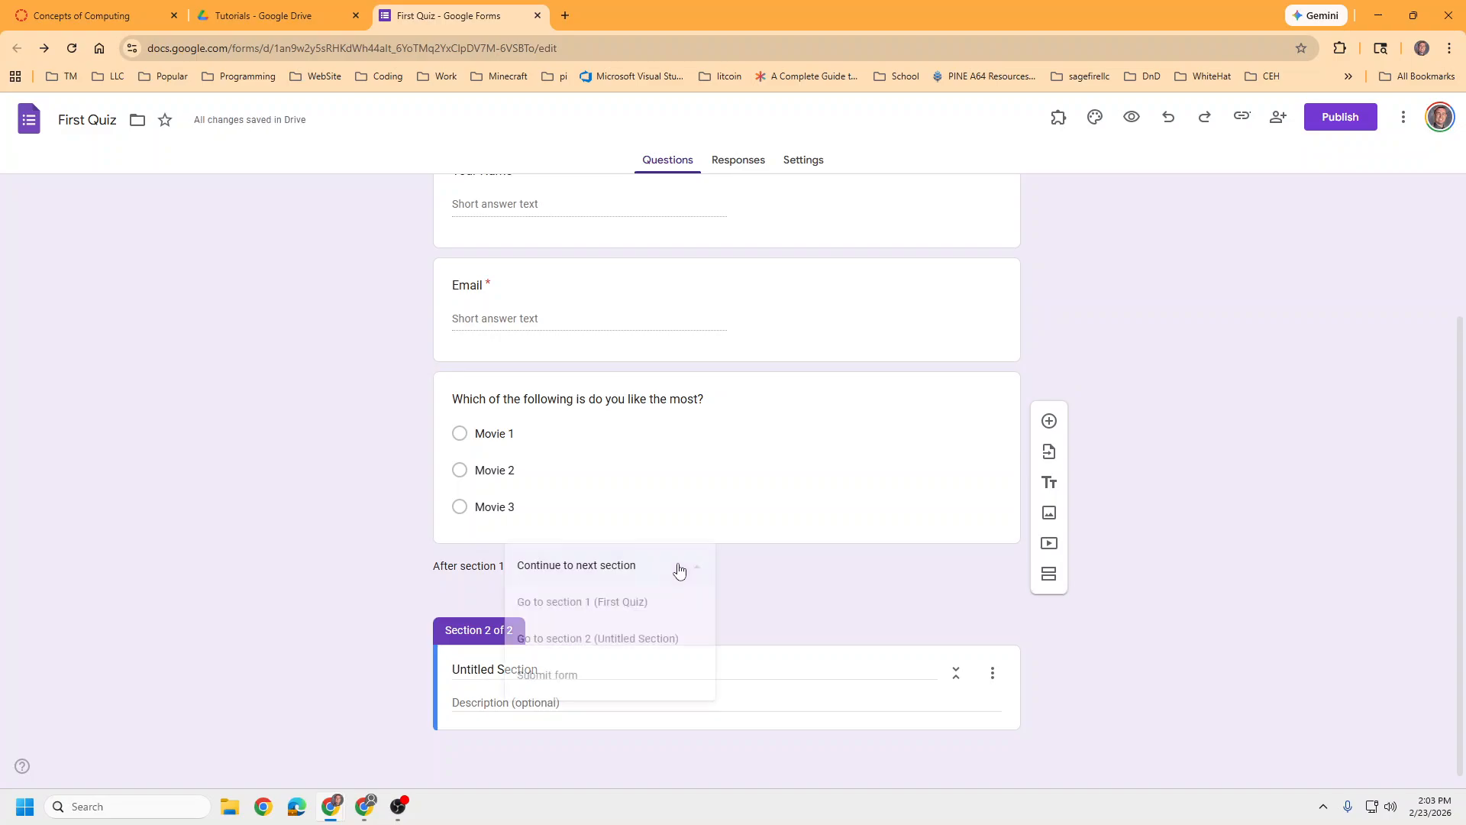
pyautogui.click(405, 565)
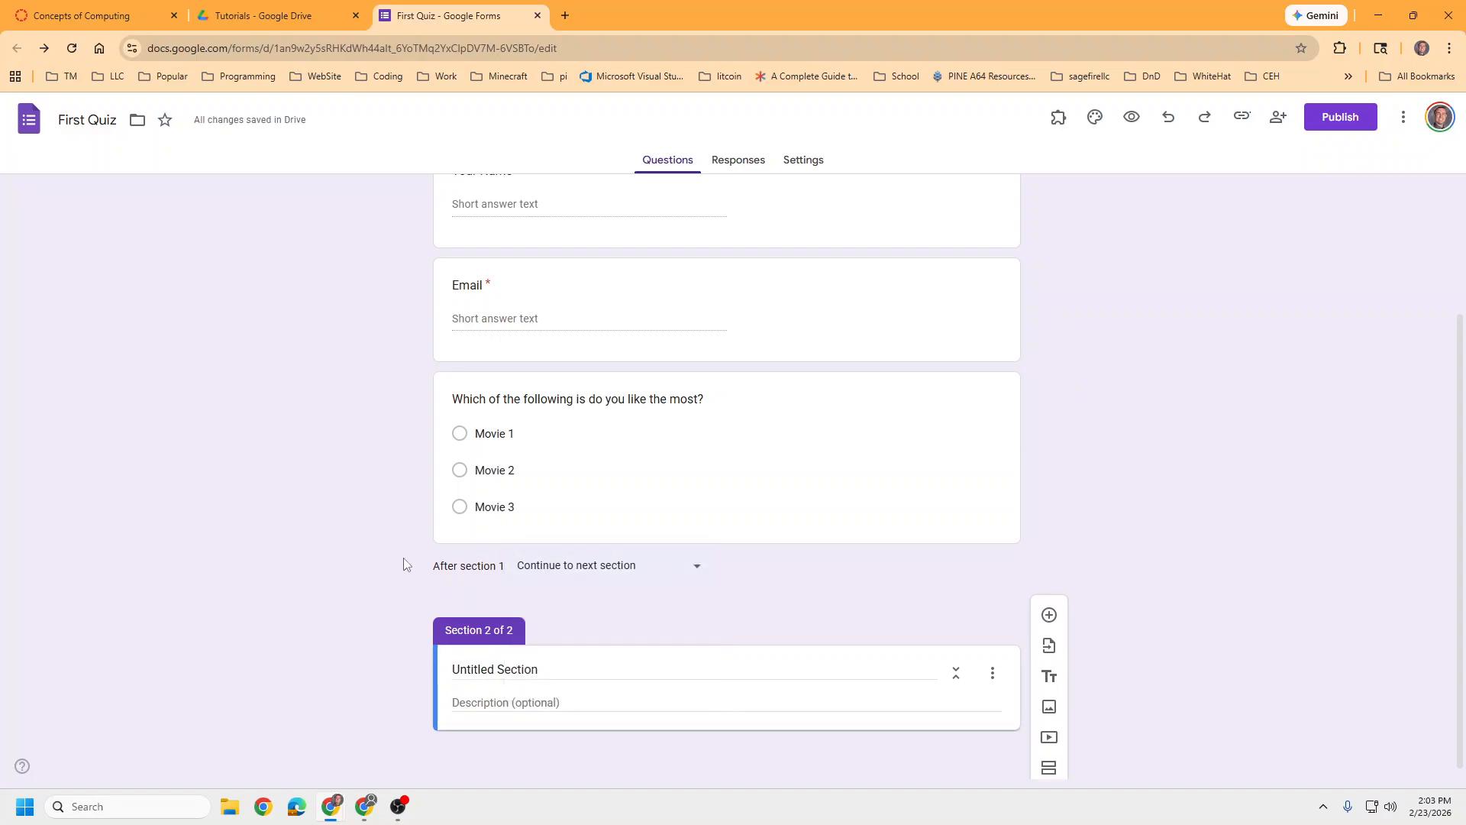
# Check the movie question's additional settings, such as going to a section based on the answer
pyautogui.click(723, 451)
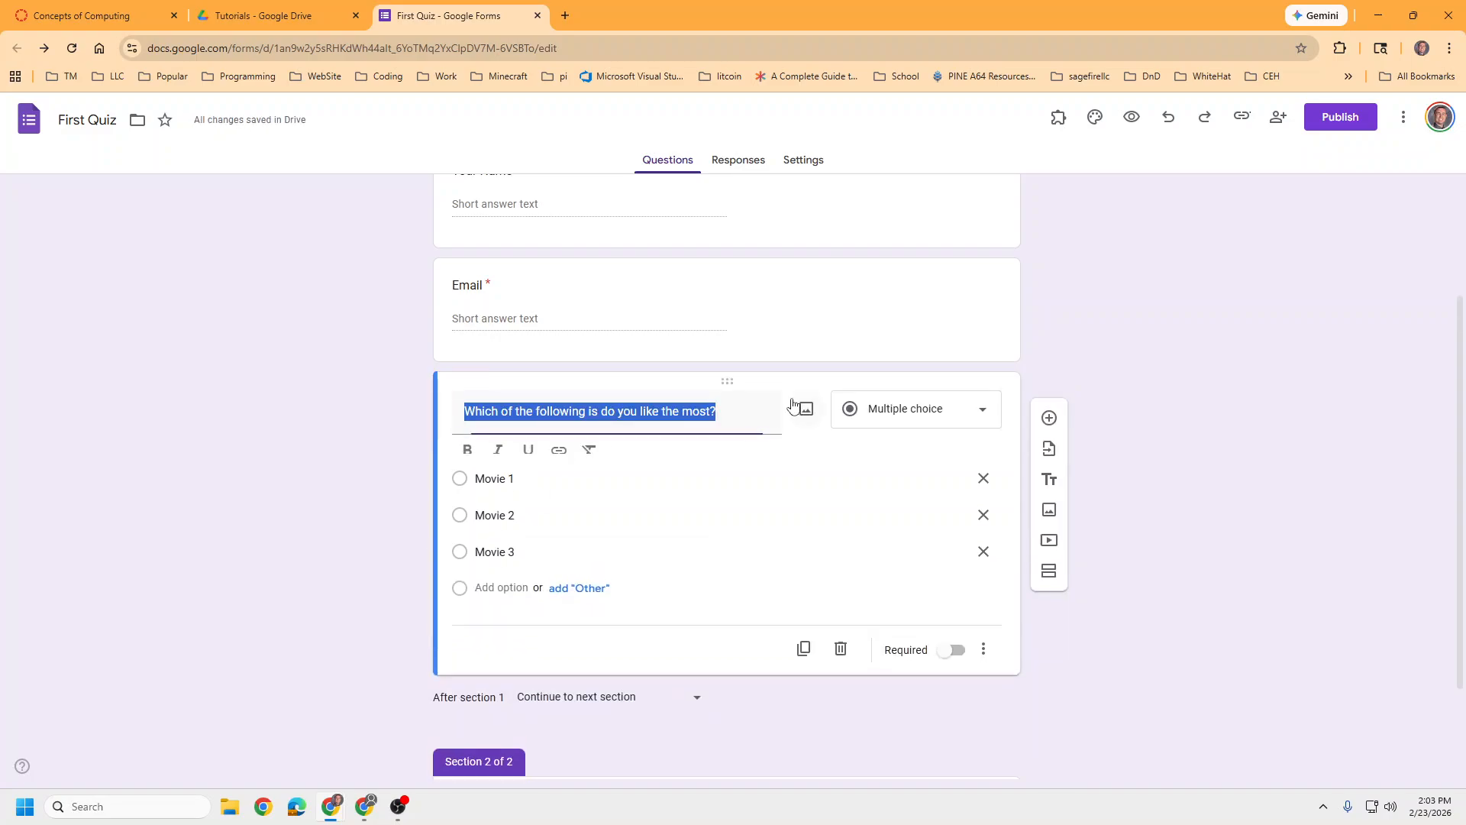
pyautogui.click(984, 658)
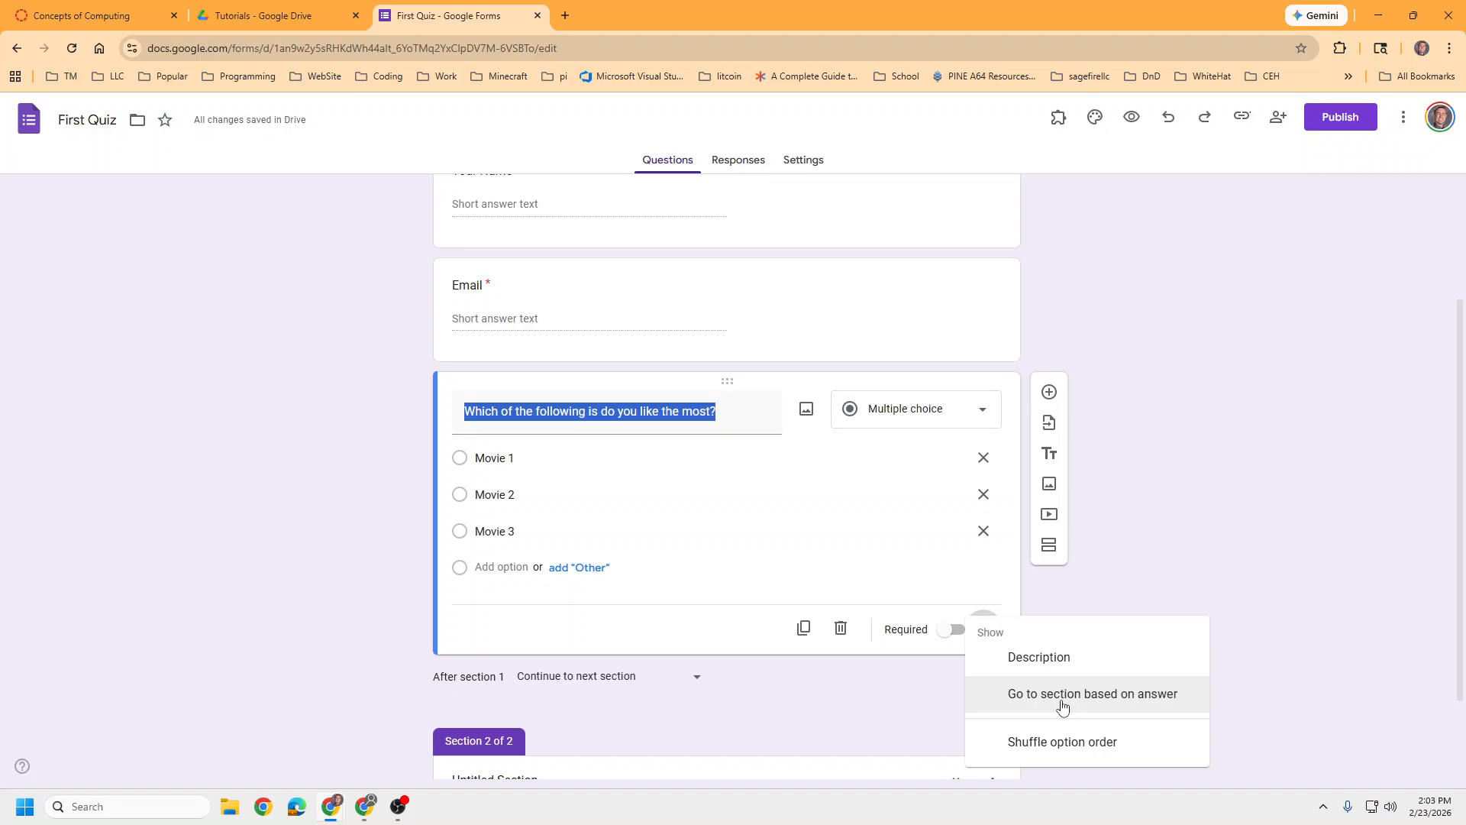
pyautogui.click(804, 630)
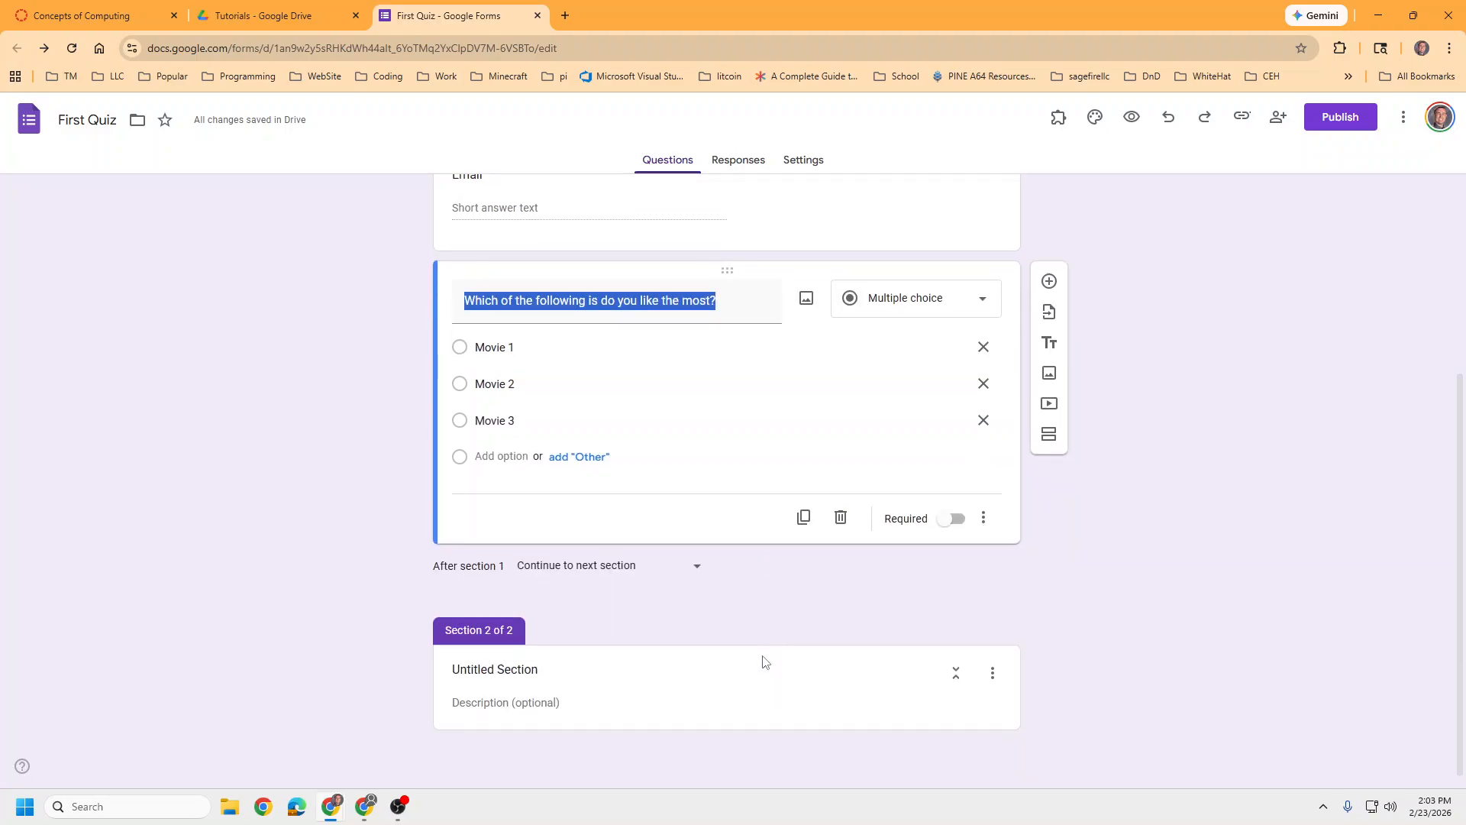
# Rename the untitled second section "Food Section"
pyautogui.click(585, 676)
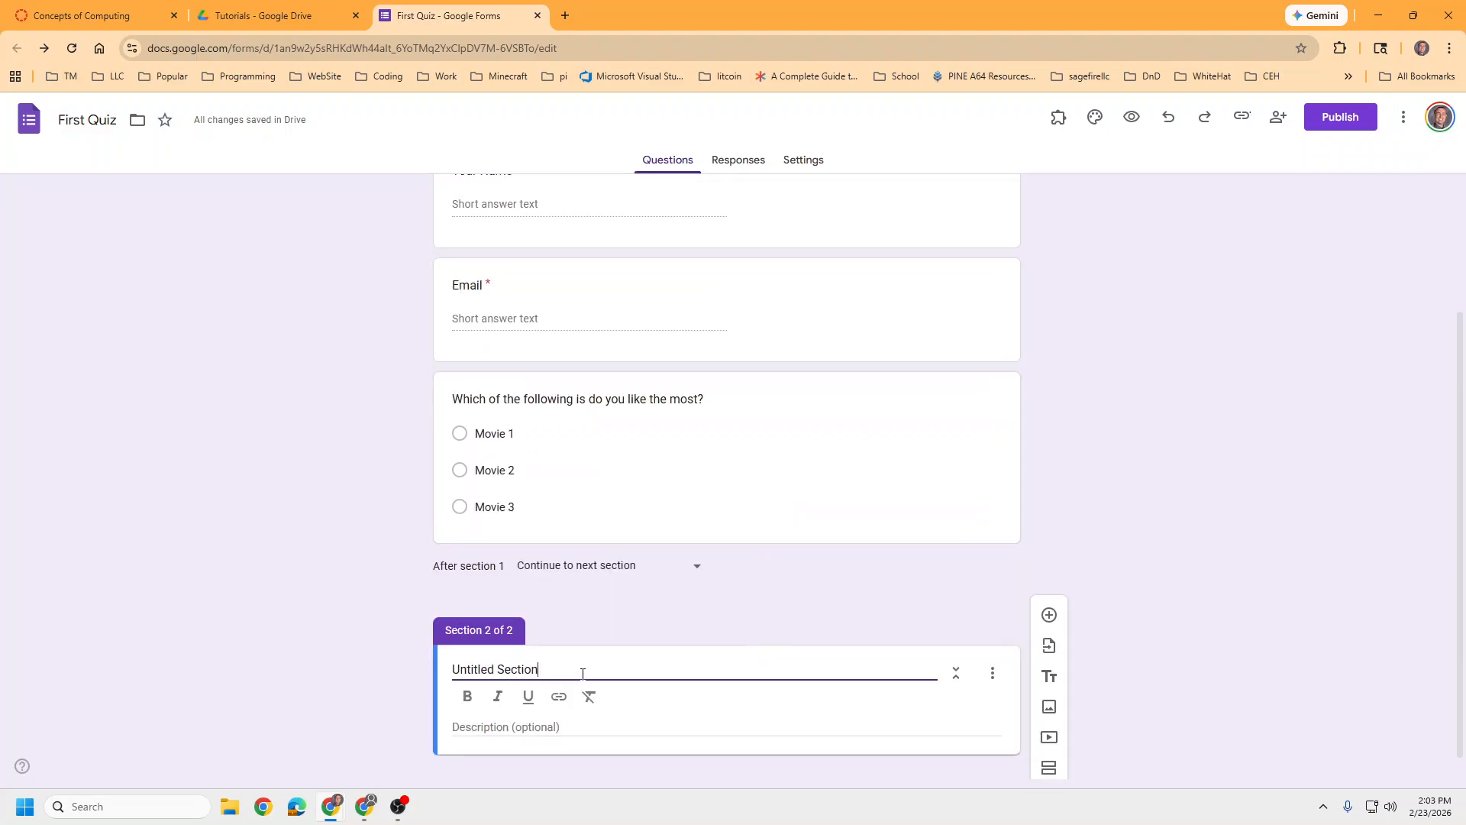
pyautogui.moveTo(496, 669); pyautogui.dragTo(443, 670)
pyautogui.write('Food')
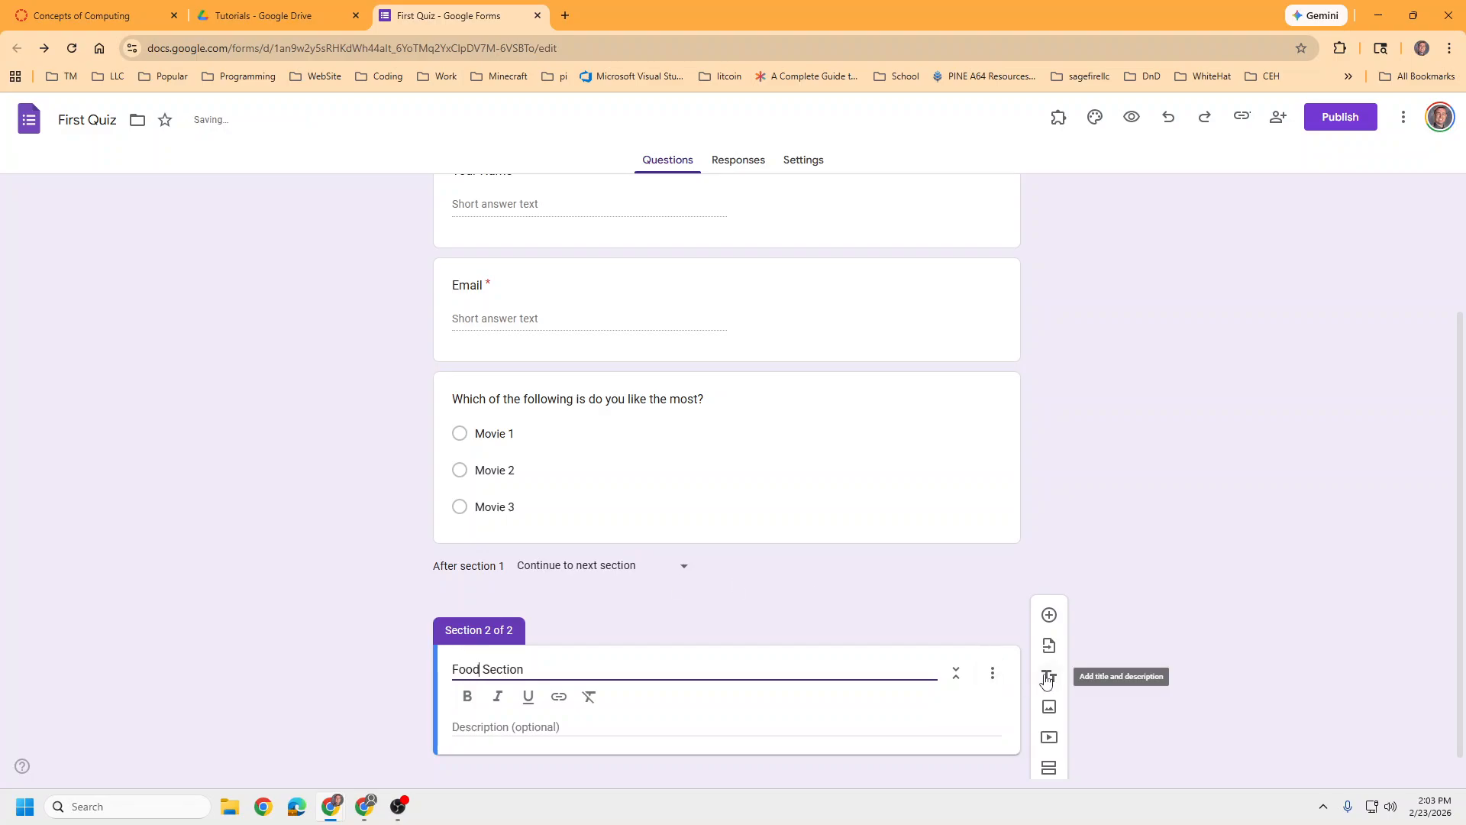
# Add a title and description block under Food Section and delete it again
pyautogui.click(1049, 676)
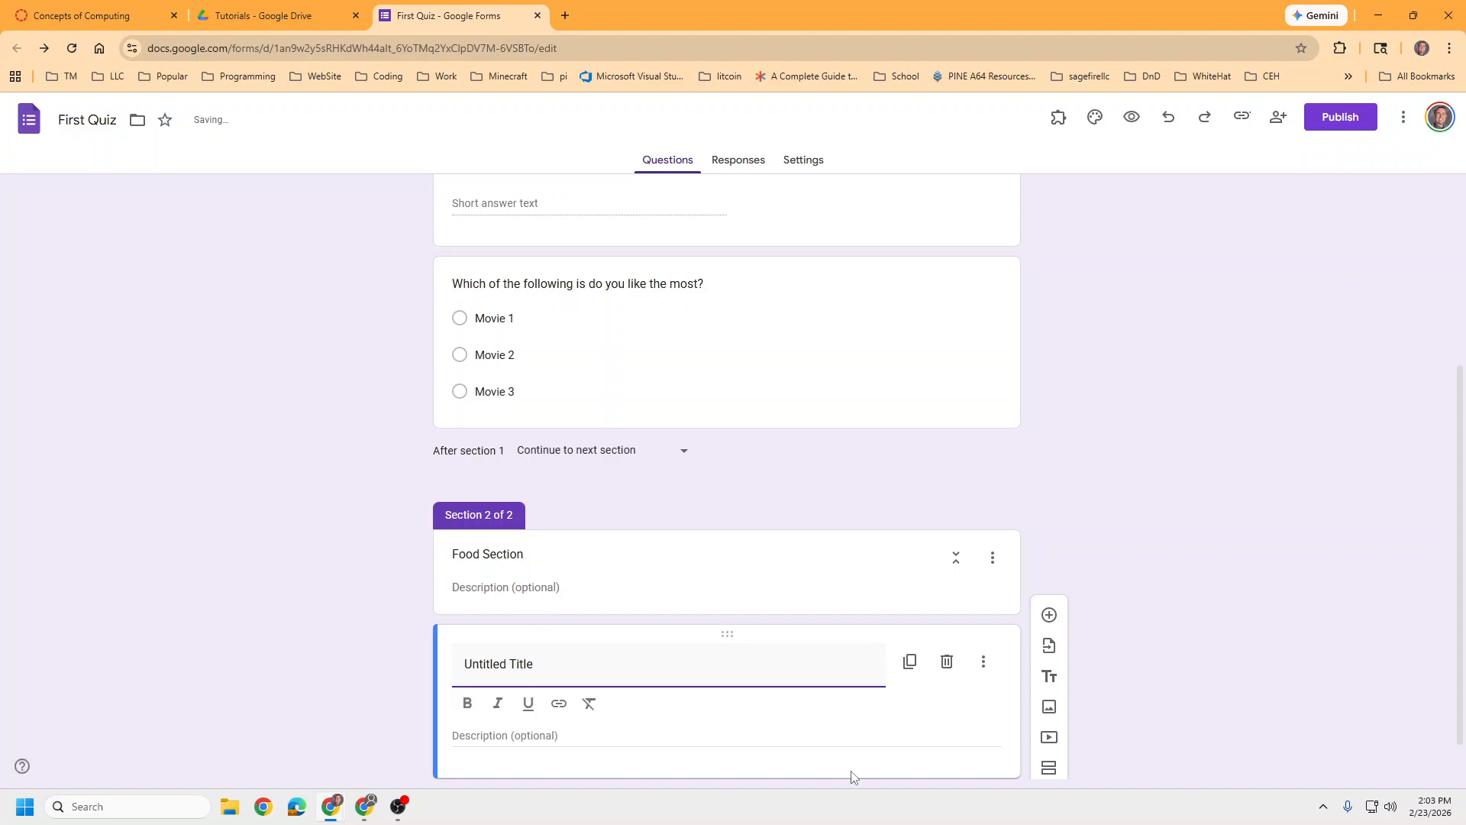
pyautogui.click(945, 662)
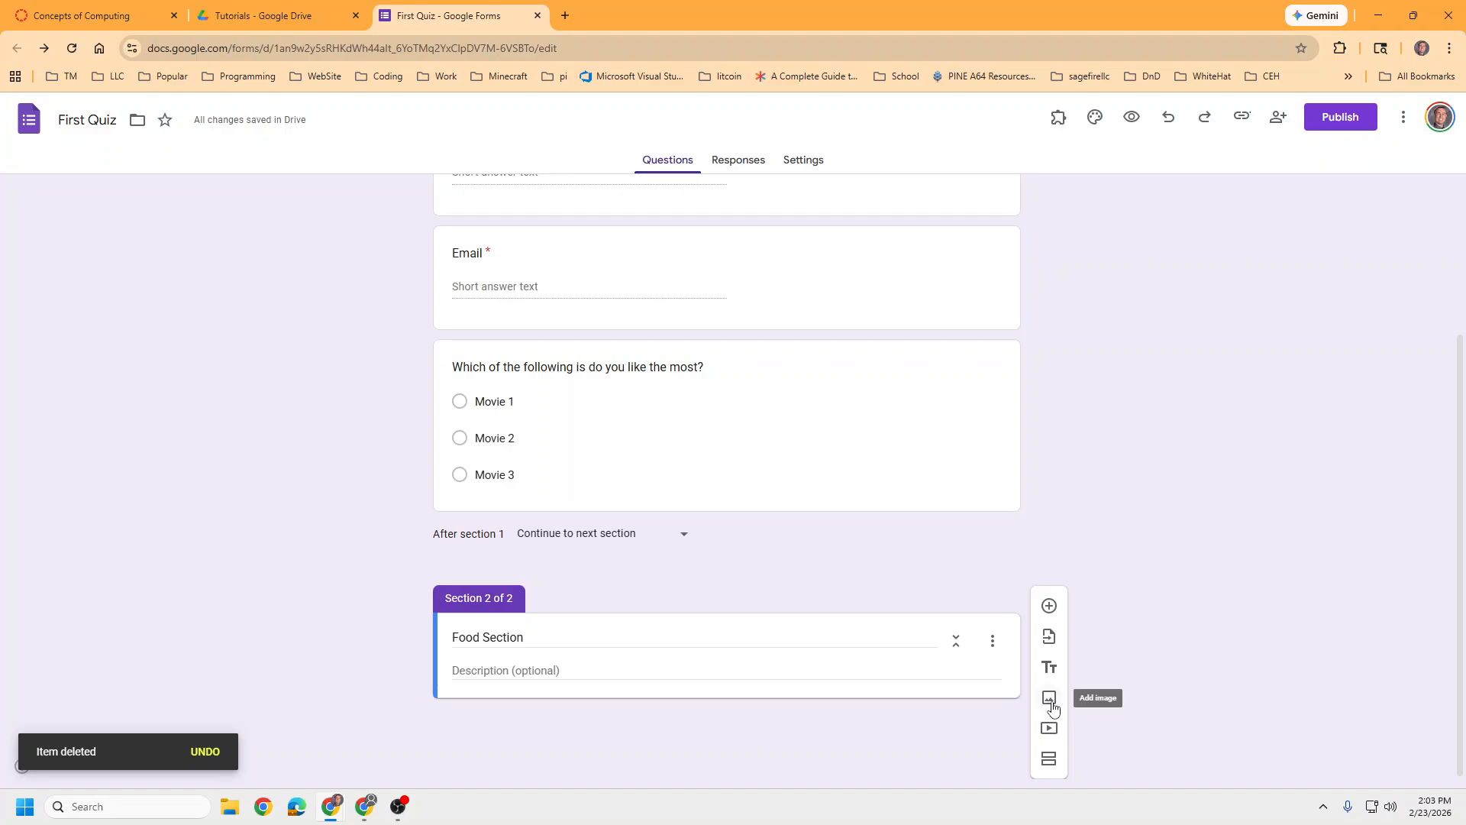
# Review the form from its title through the section 1 questions to Food Section
pyautogui.scroll(3, 1050, 703)
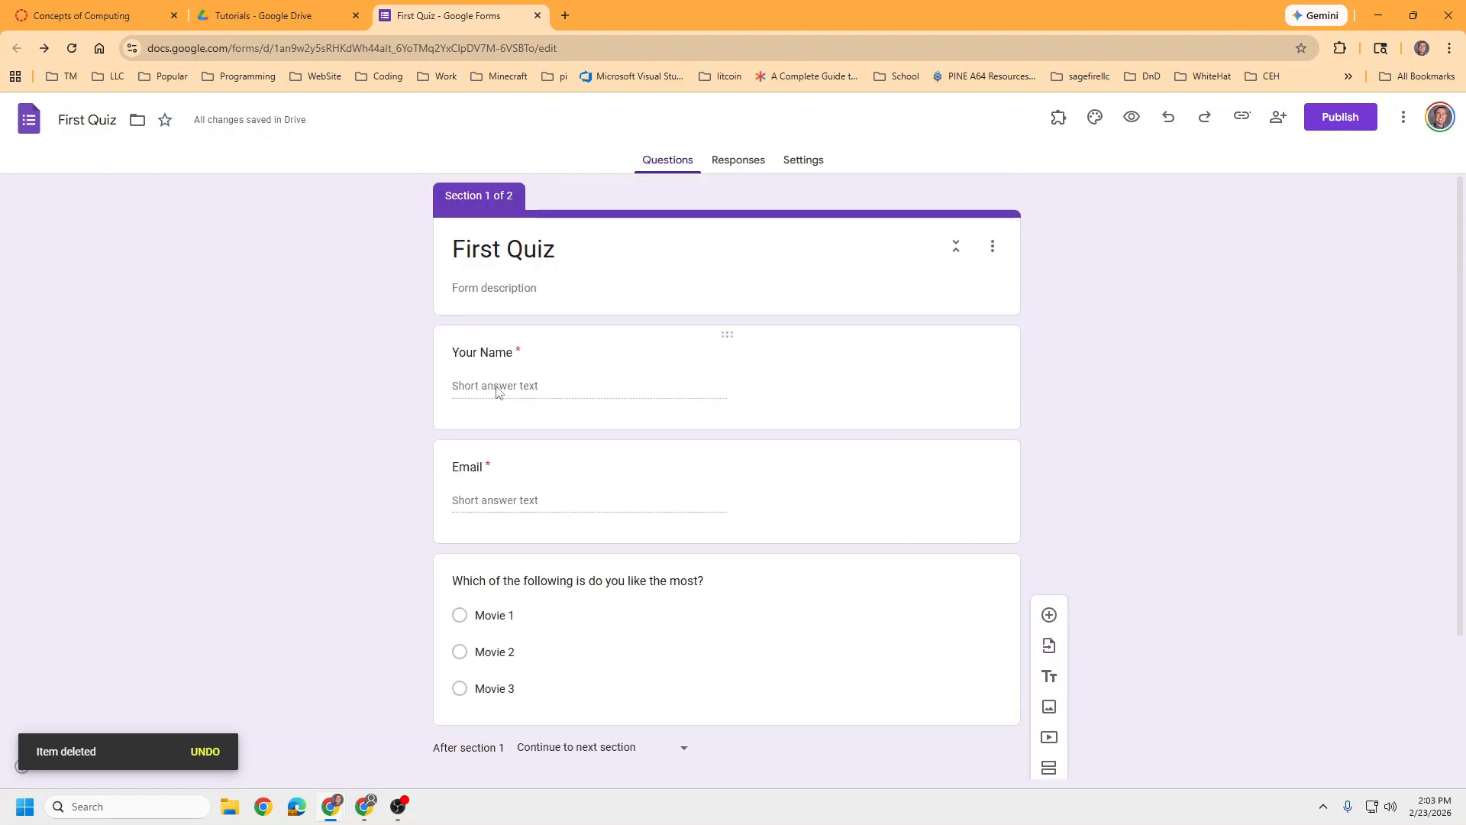
pyautogui.scroll(-1, 604, 319)
pyautogui.scroll(-1, 652, 382)
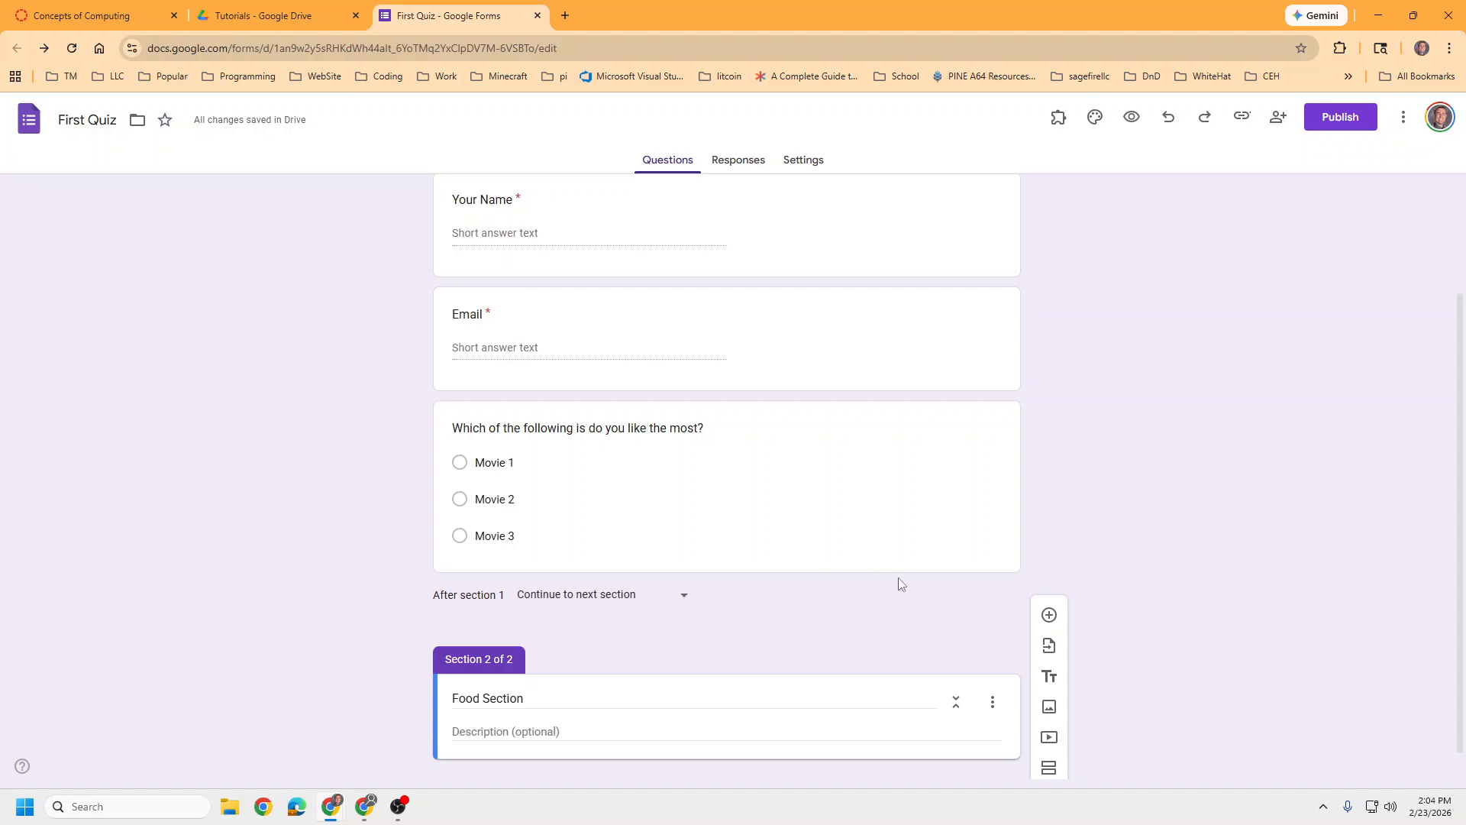
pyautogui.scroll(-1, 897, 583)
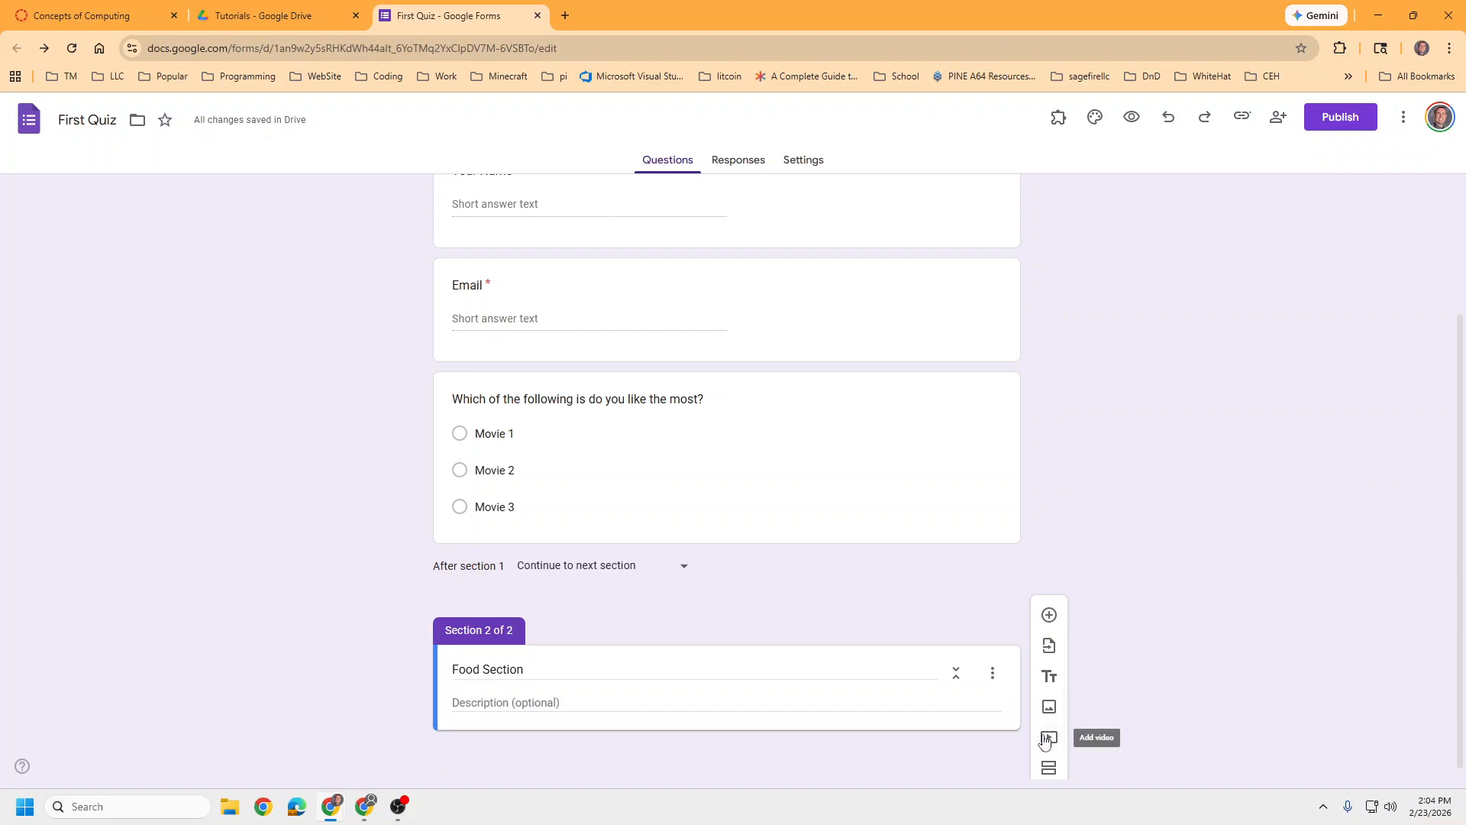
pyautogui.scroll(2, 598, 281)
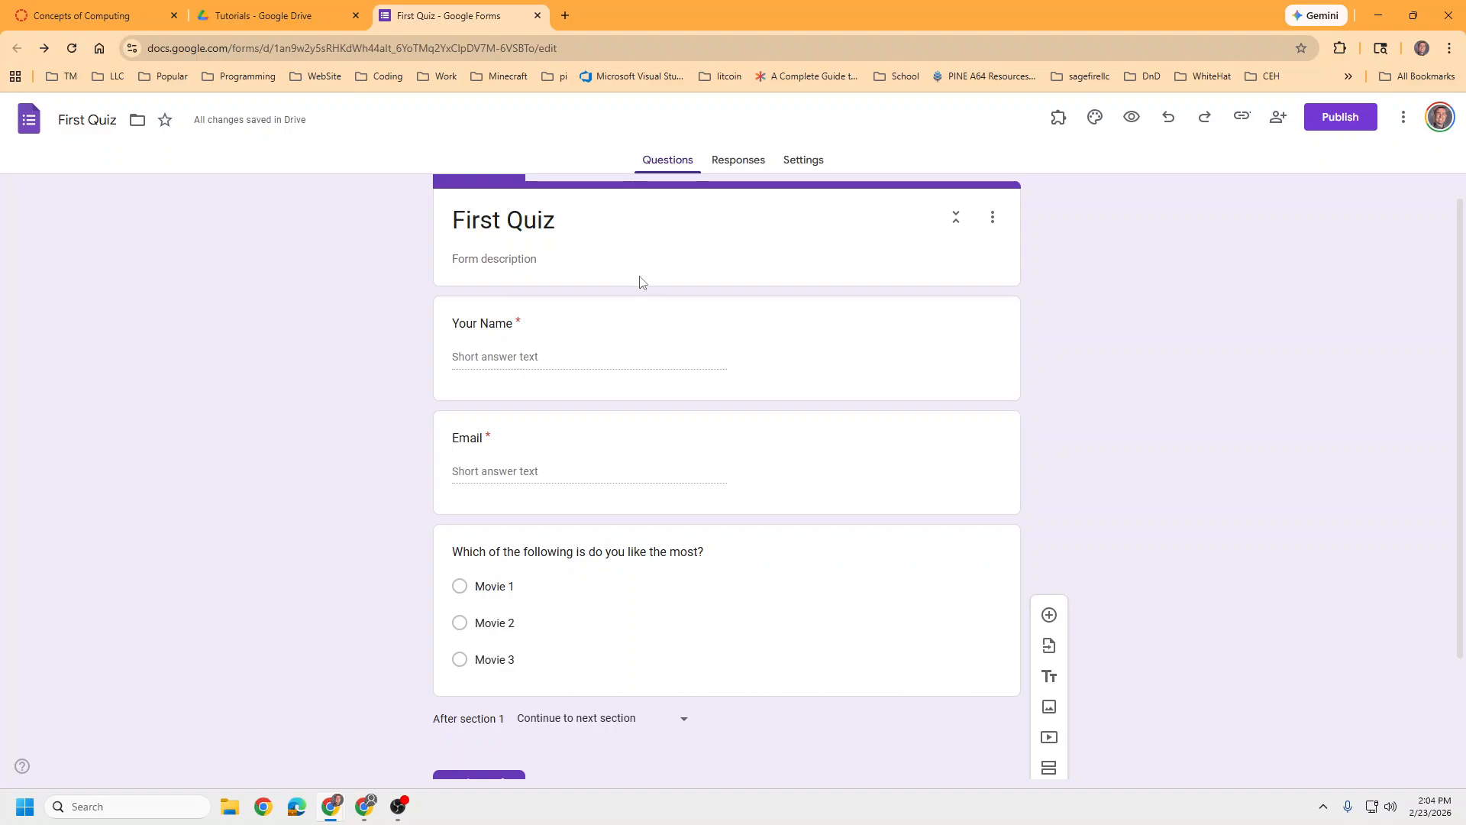
pyautogui.scroll(-2, 639, 315)
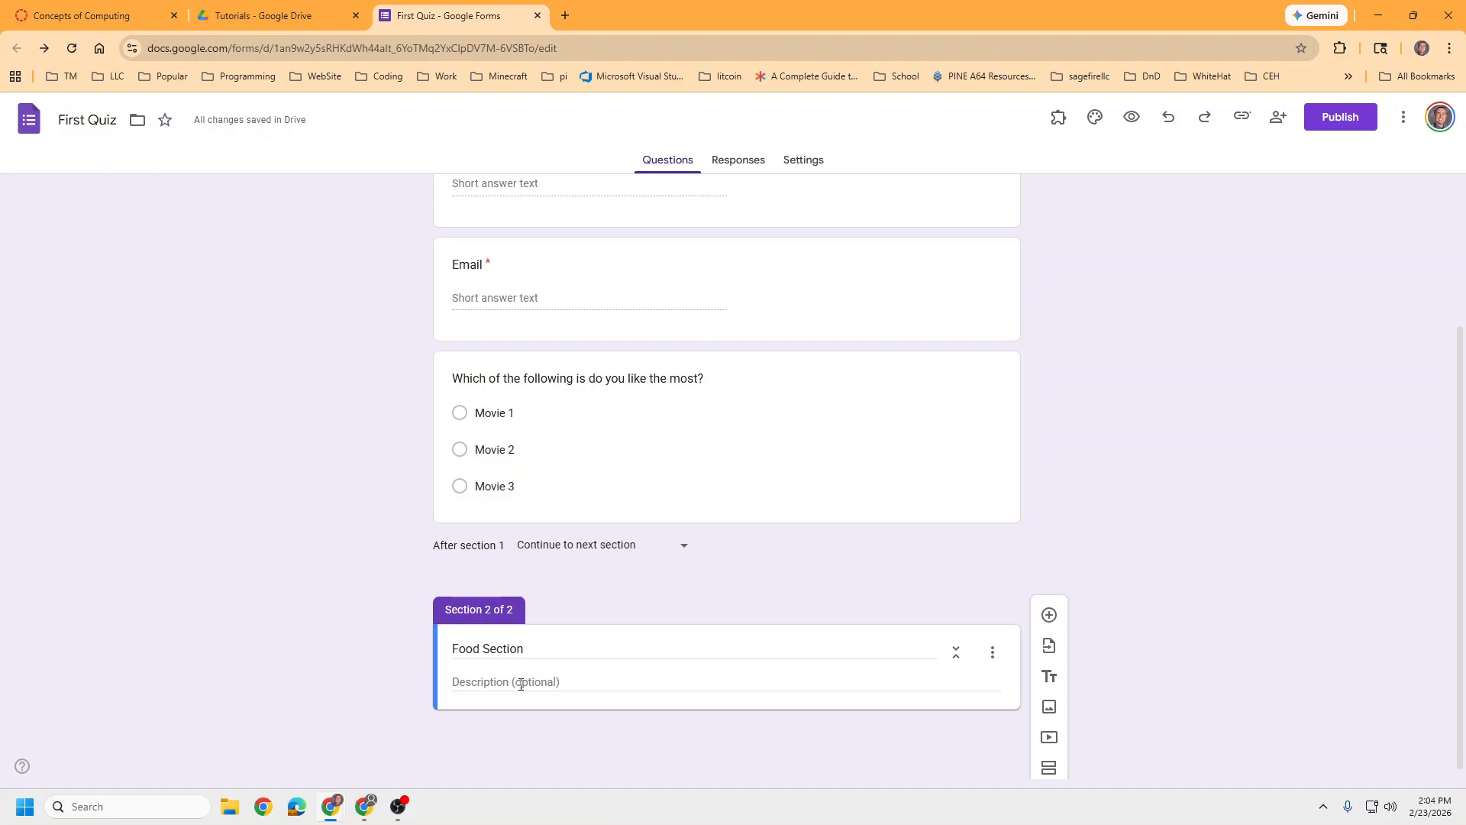
pyautogui.click(632, 686)
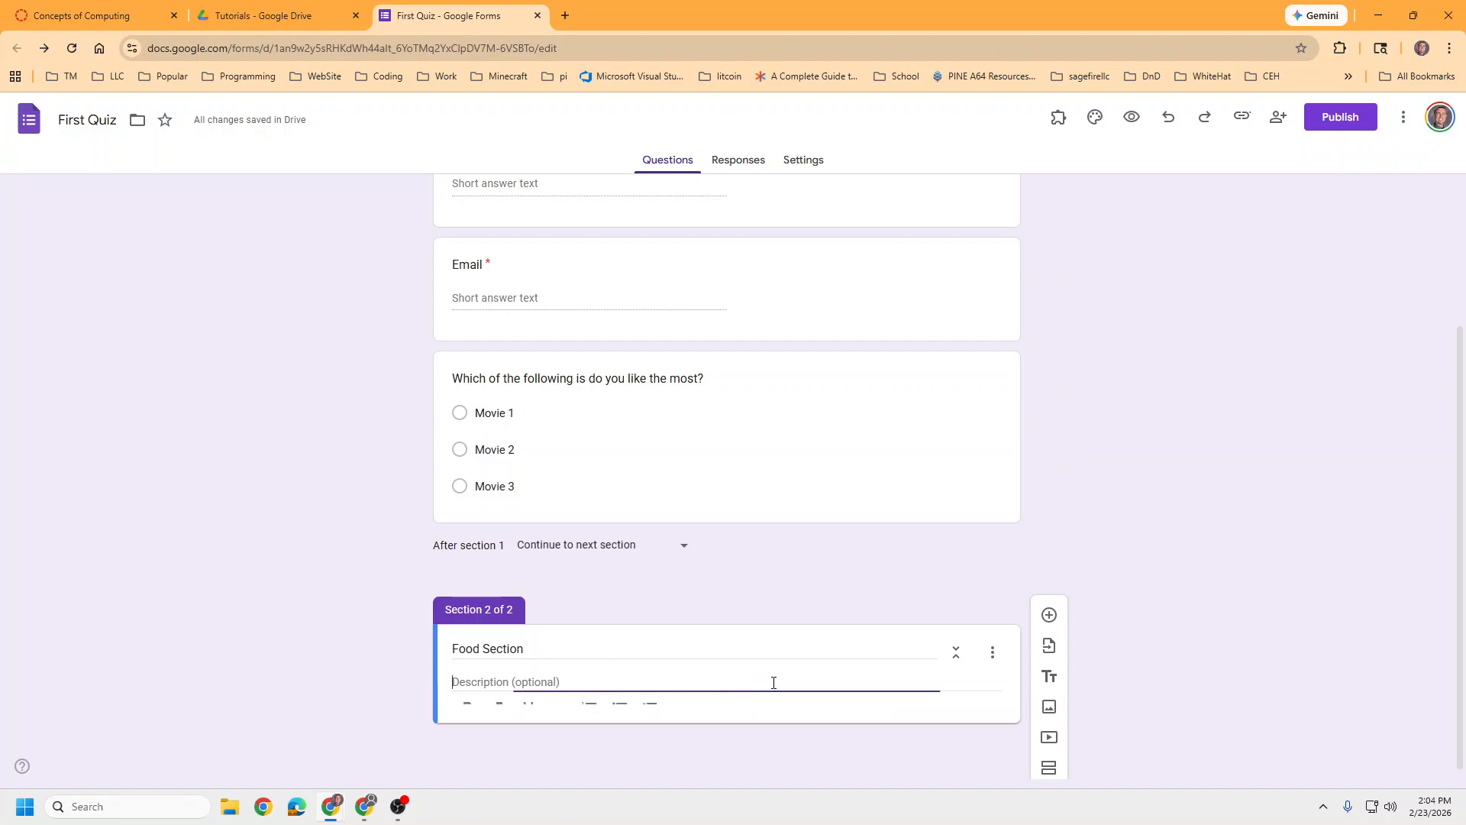
pyautogui.click(694, 443)
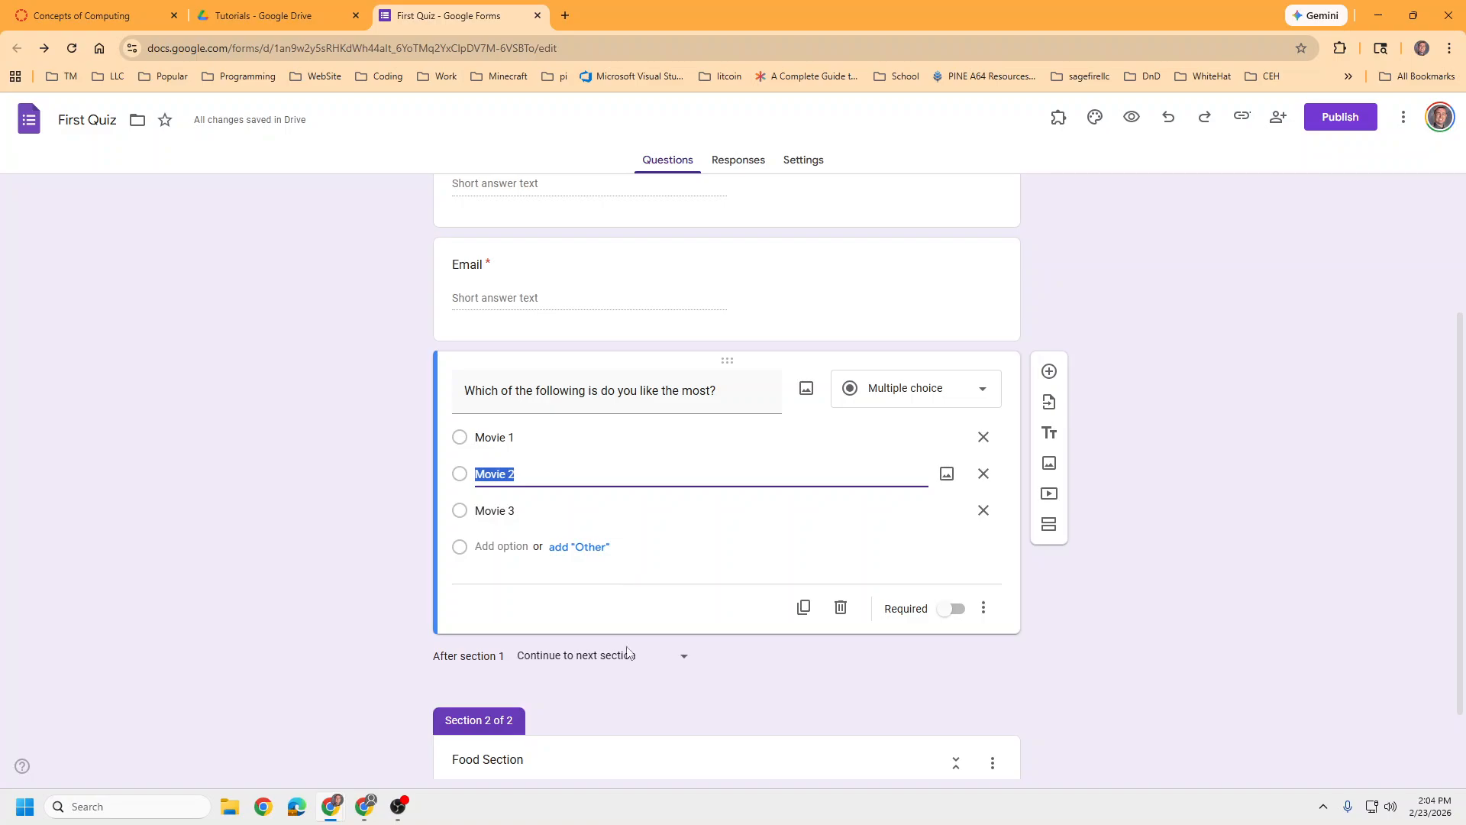
# Add a question to Food Section with the text "Which of these do you like?"
pyautogui.scroll(-1, 632, 593)
pyautogui.click(645, 664)
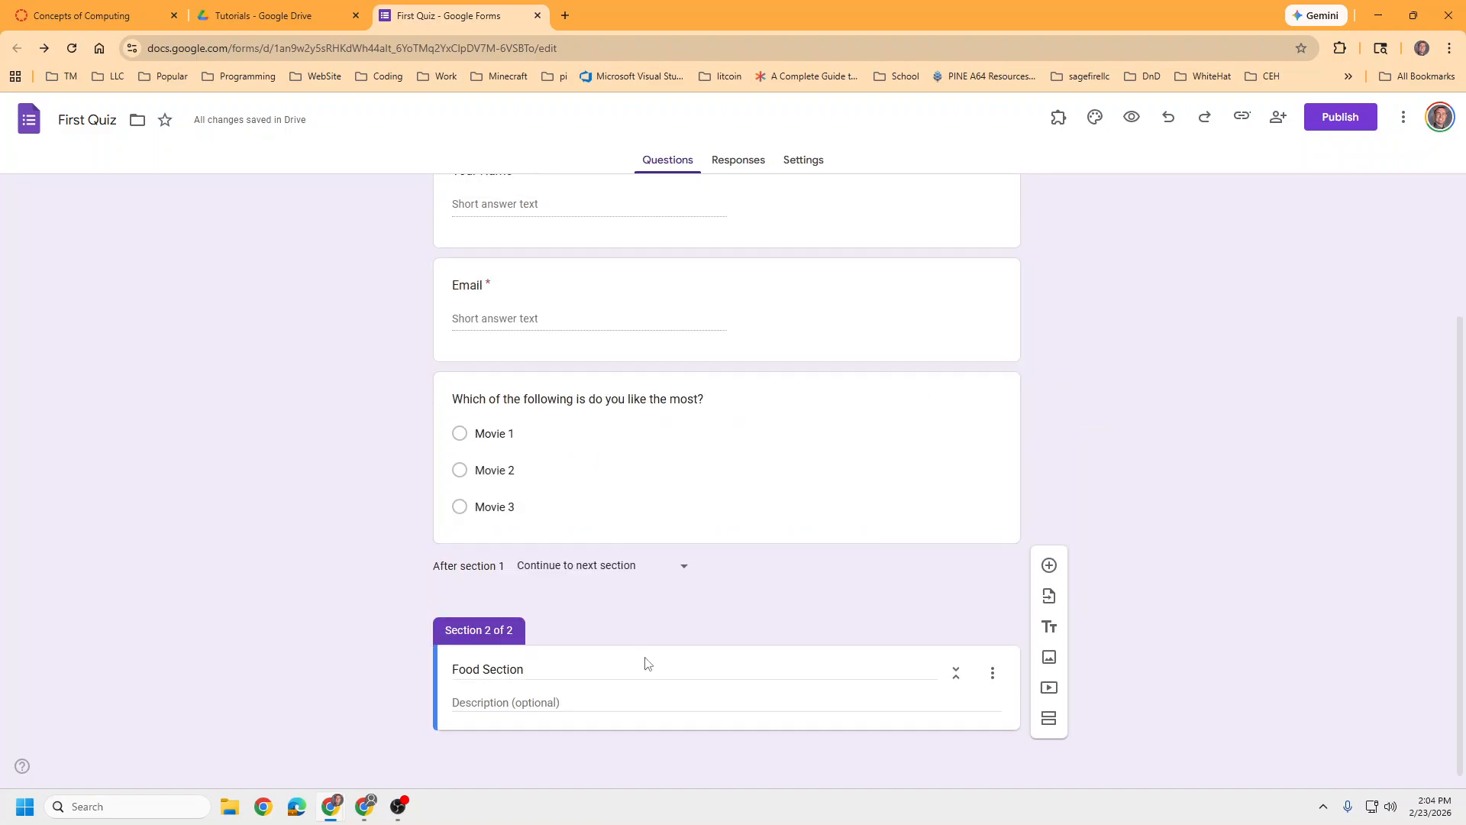
pyautogui.click(1049, 608)
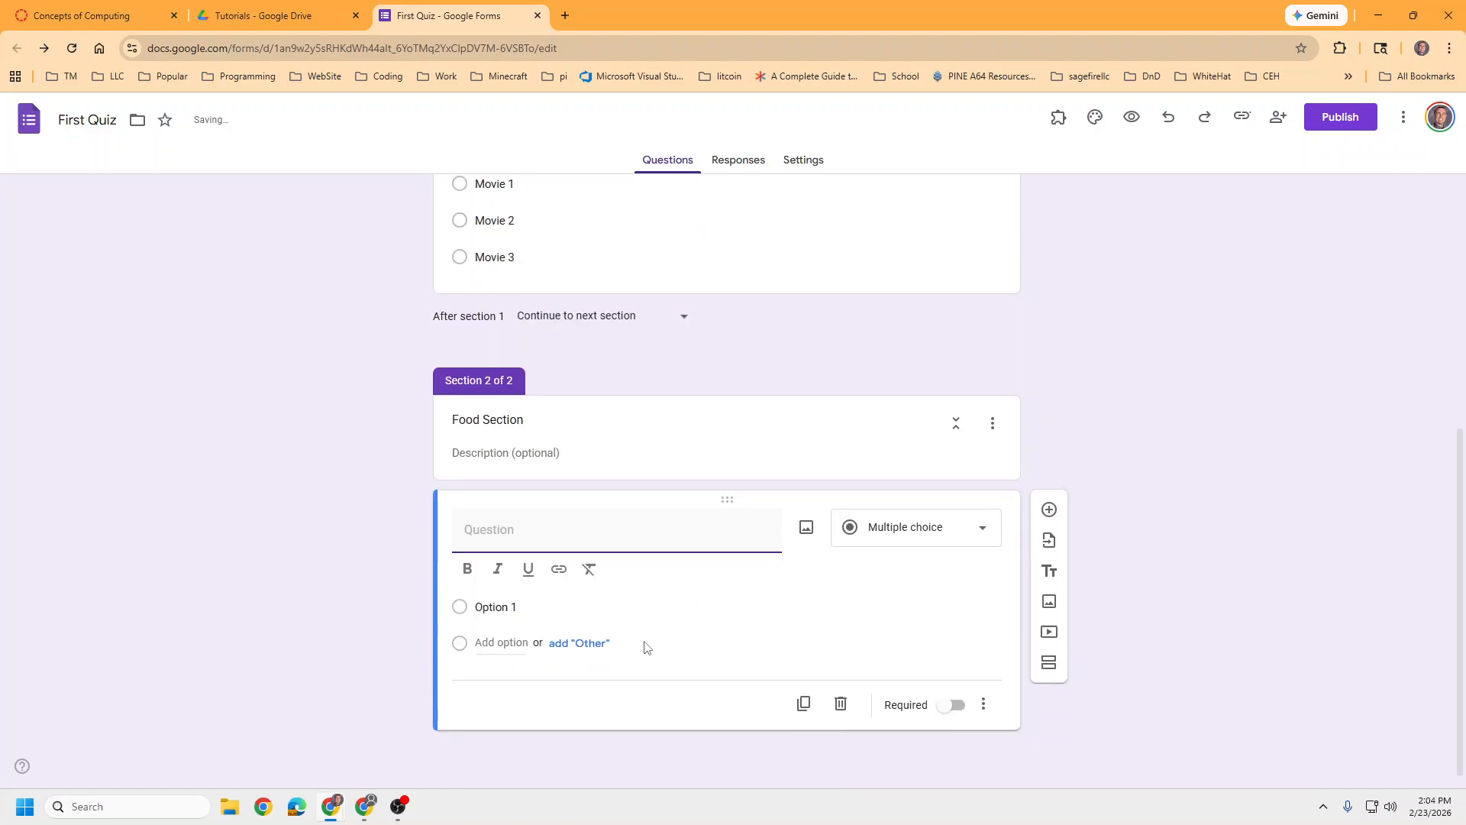
pyautogui.write('Which of thes')
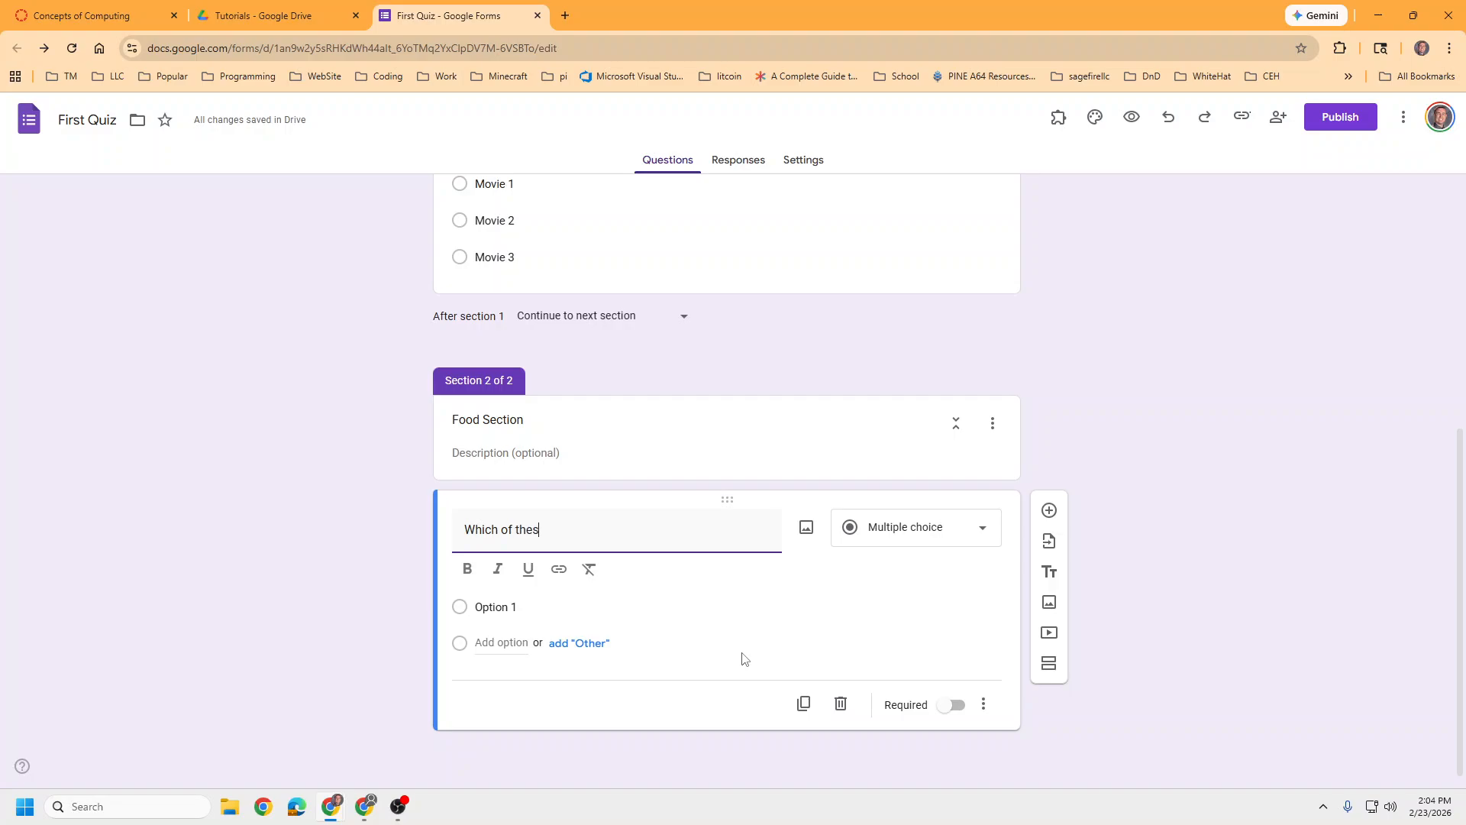
pyautogui.write('e do you like?')
pyautogui.click(744, 658)
pyautogui.click(634, 601)
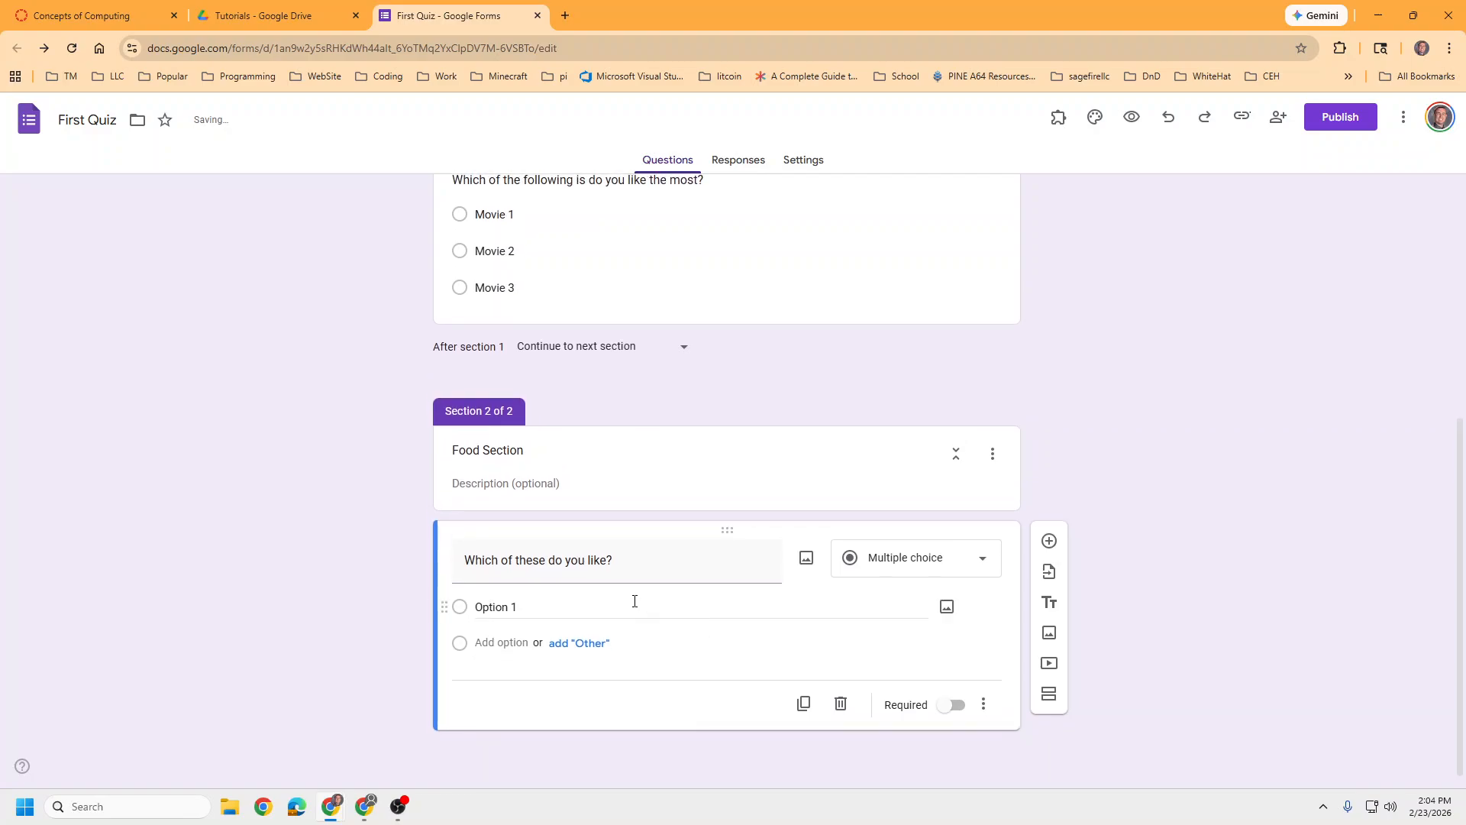
# Change the food question to Checkboxes and give it the options Pizza, Carrots, Cake and Candy
pyautogui.click(985, 565)
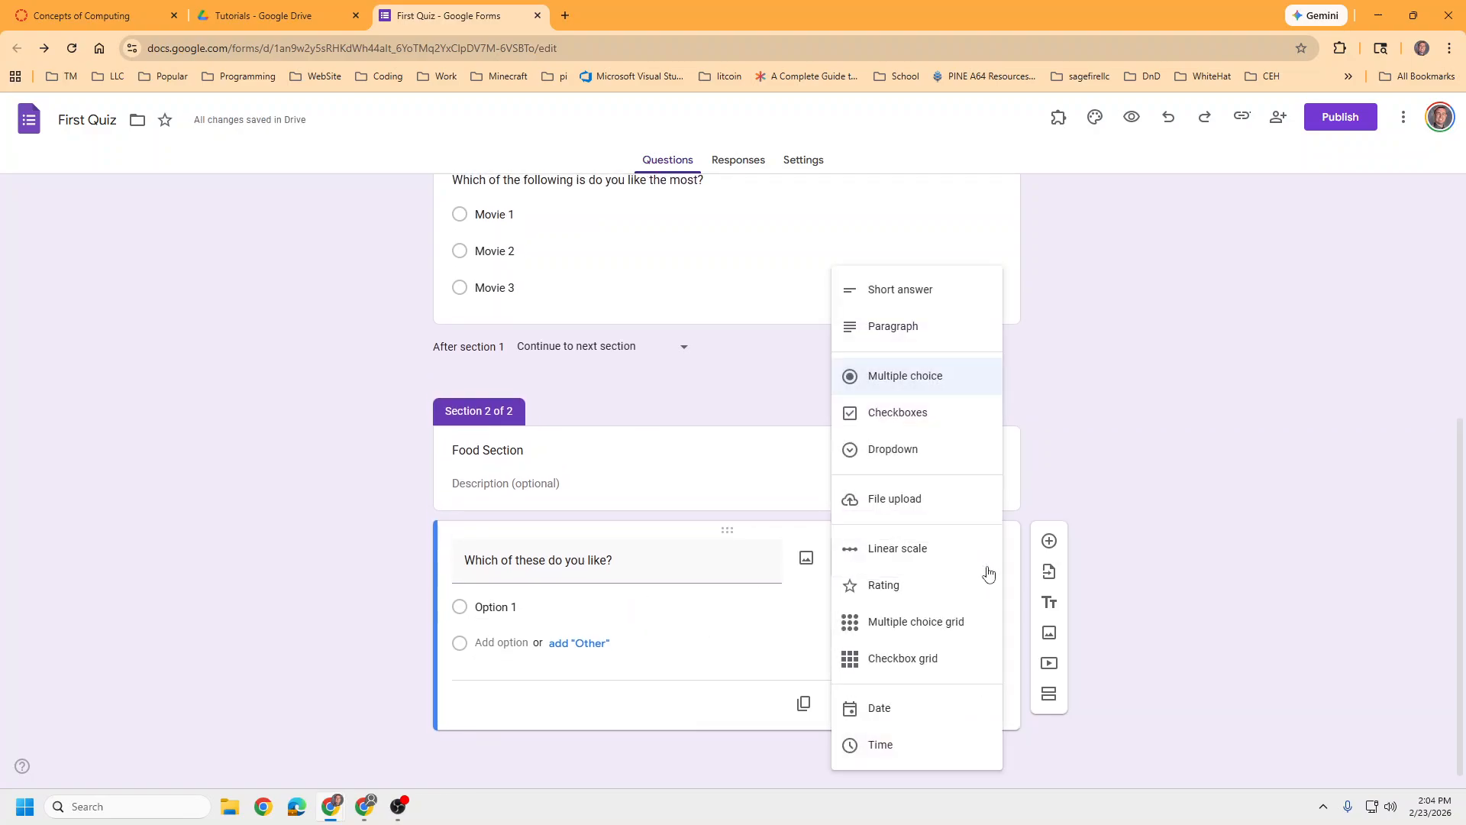
pyautogui.click(924, 419)
pyautogui.click(496, 607)
pyautogui.write('Pizza')
pyautogui.press('Return')
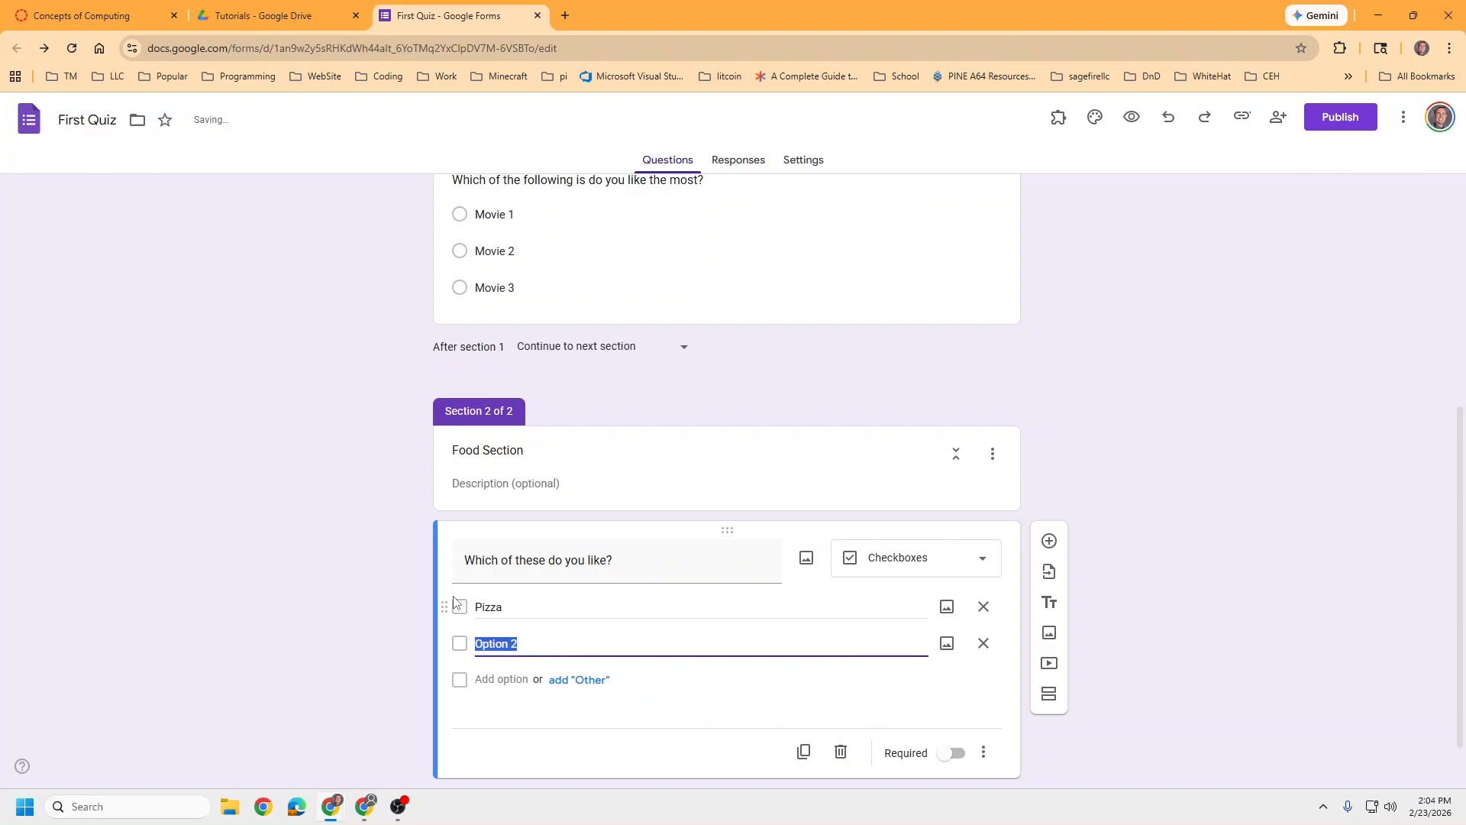
pyautogui.write('Carrots')
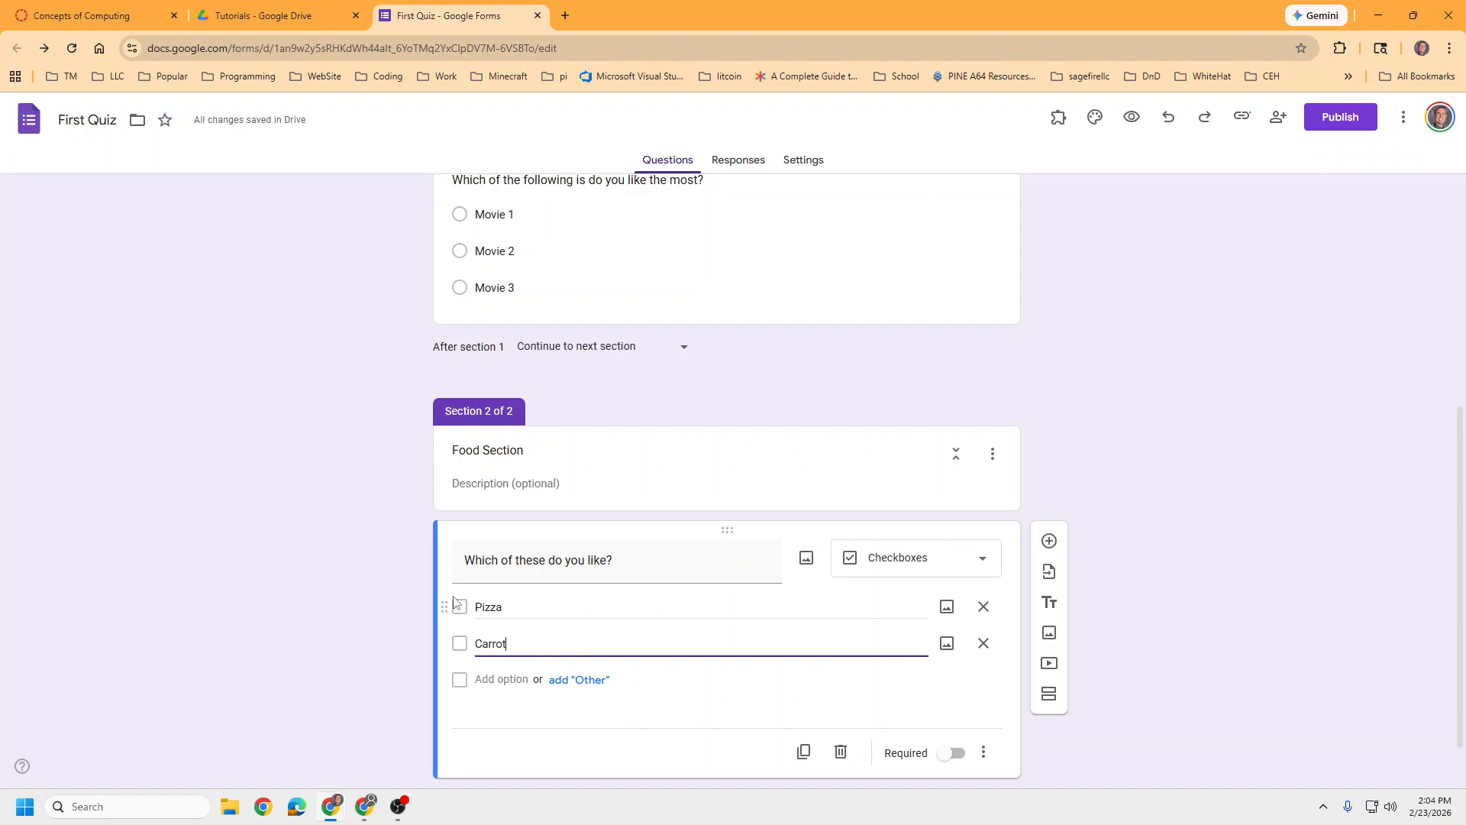
pyautogui.press('Return')
pyautogui.write('Cake')
pyautogui.press('Return')
pyautogui.write('Candy')
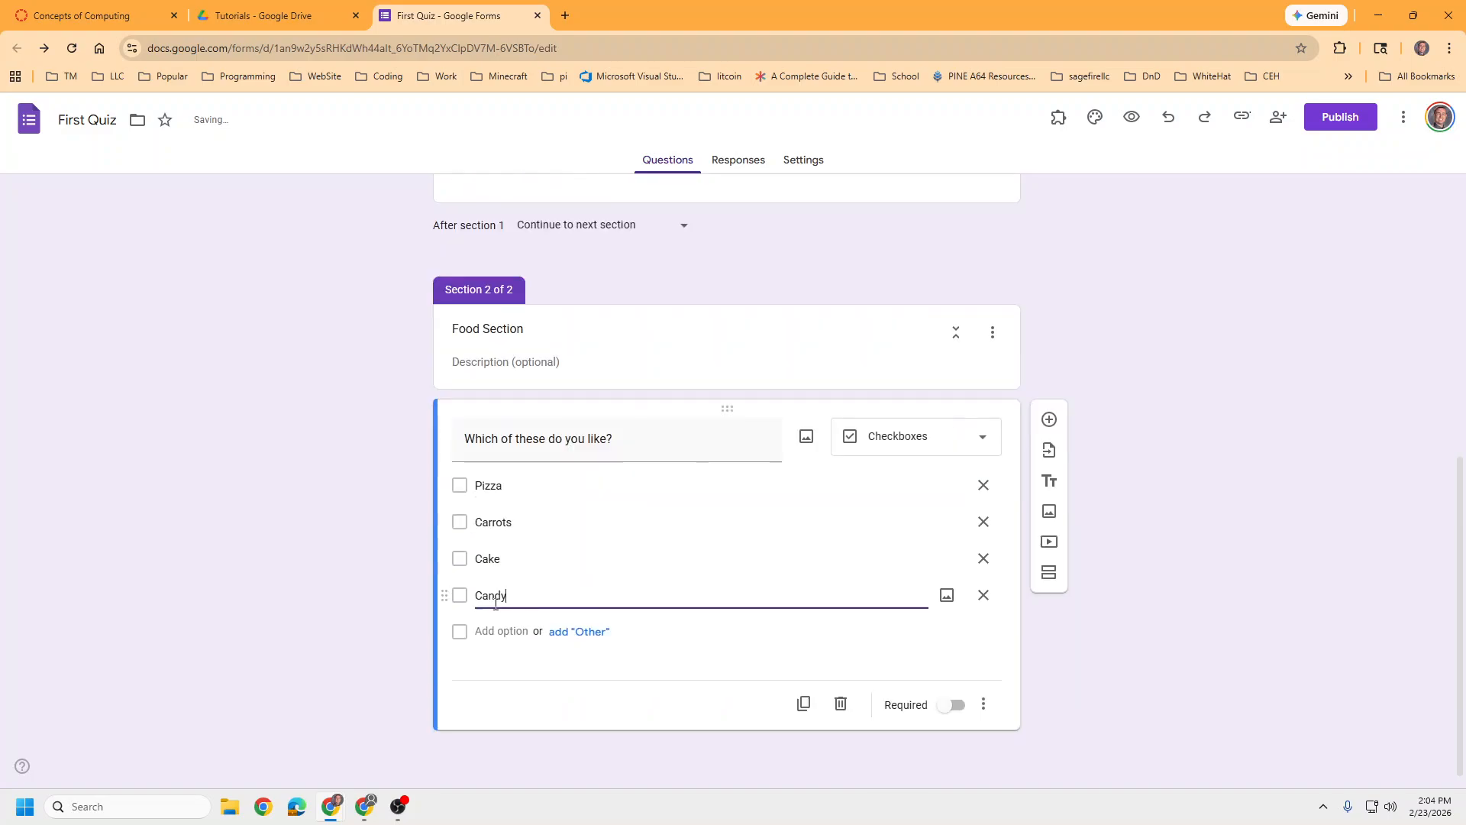
# Make the food question in Food Section required and view the available question types
pyautogui.click(950, 705)
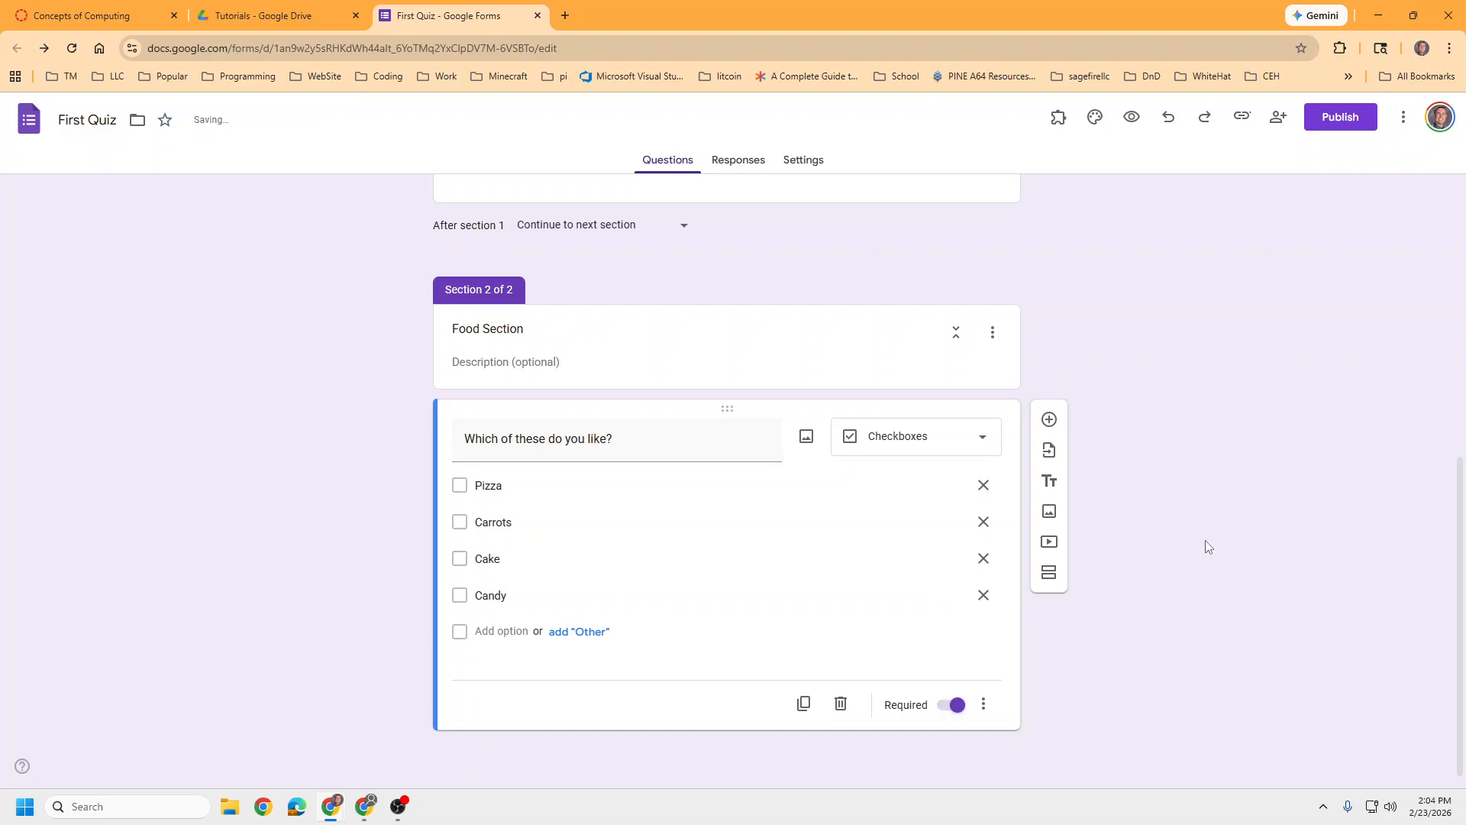
pyautogui.scroll(7, 1207, 546)
pyautogui.scroll(-7, 1207, 546)
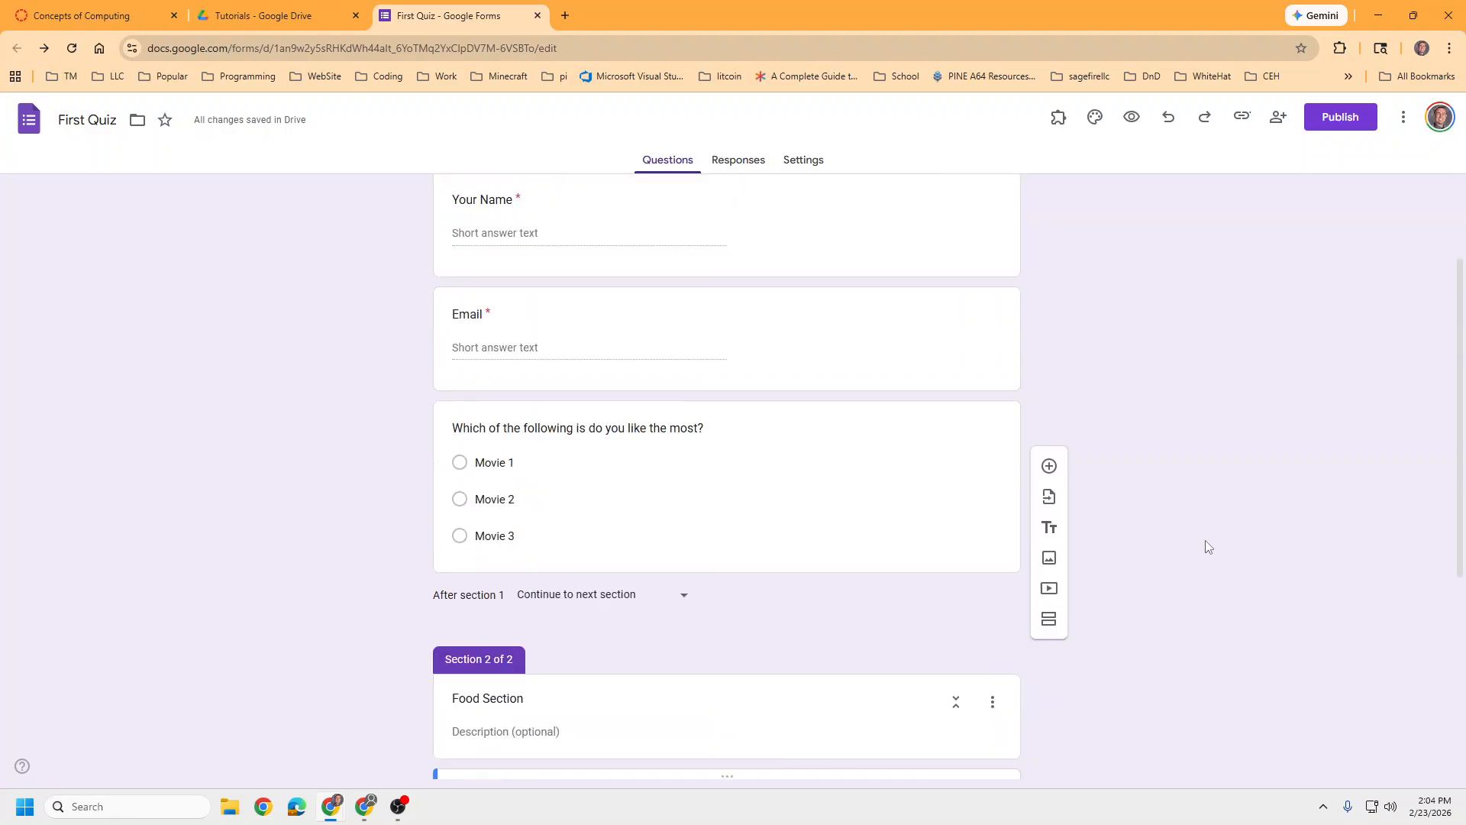
pyautogui.click(983, 437)
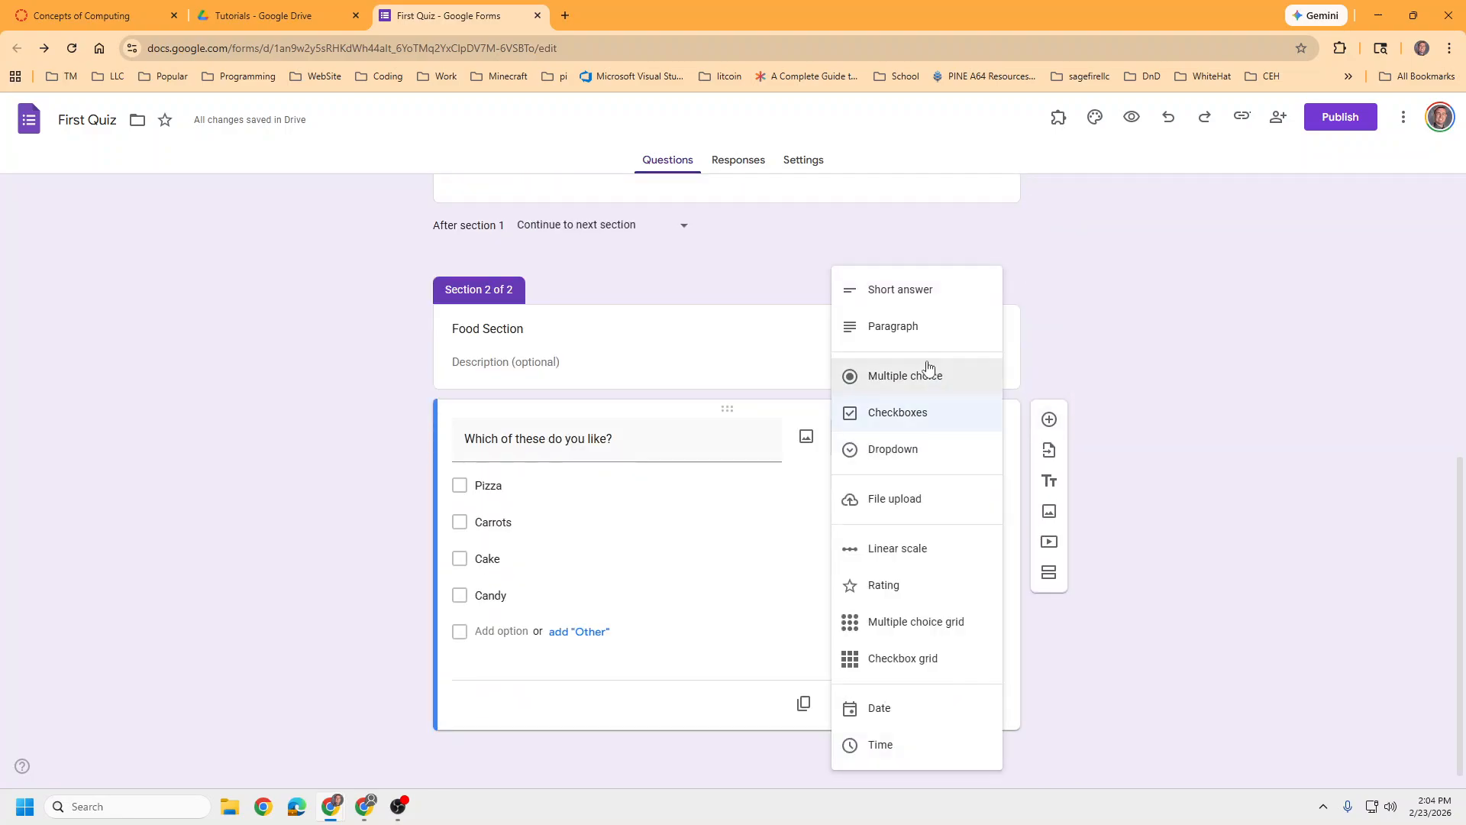
pyautogui.click(1172, 308)
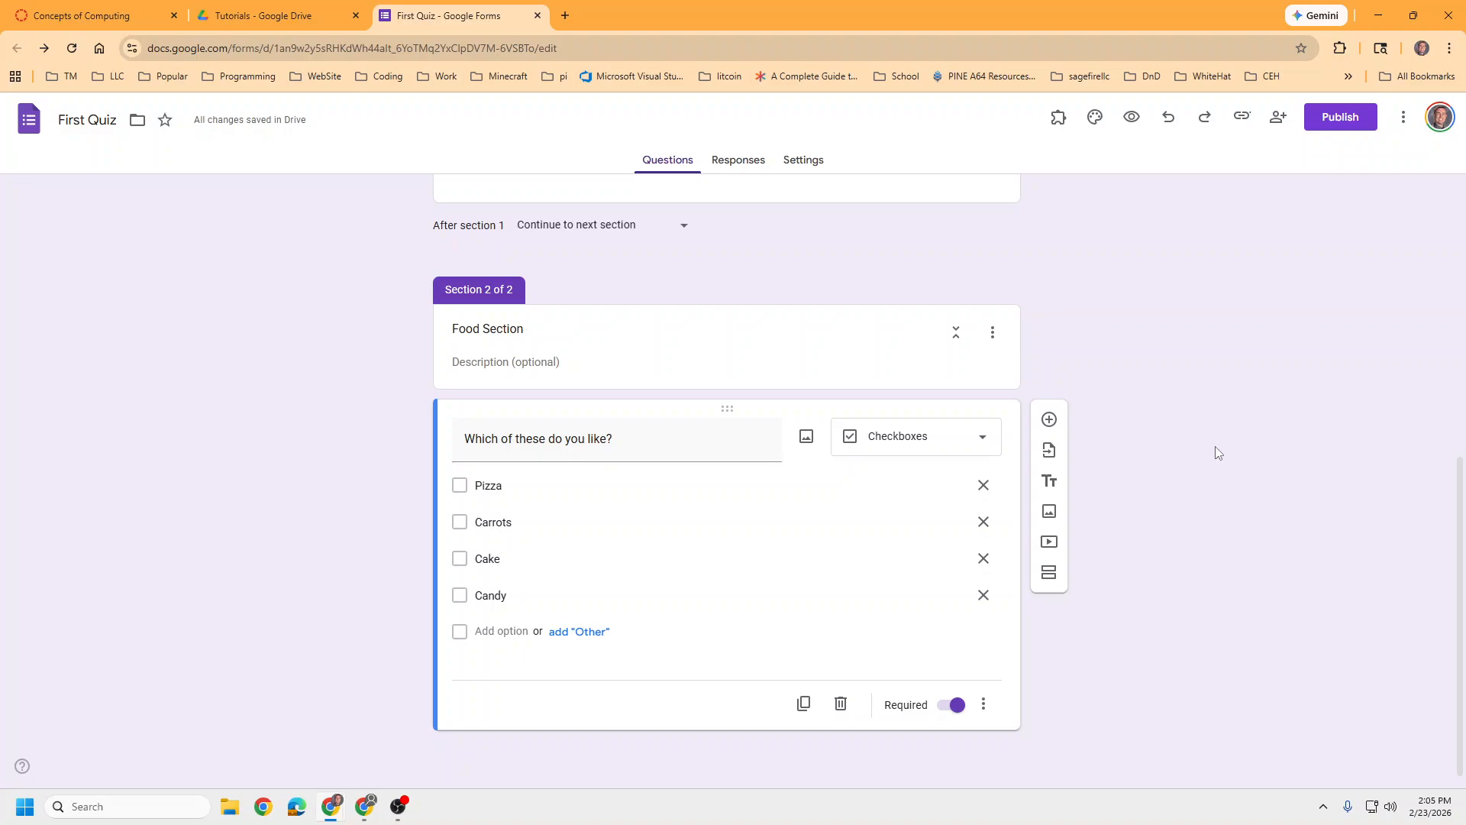
# Preview the form, answer section 1 with placeholder name and email text and Movie 2, and continue to Food Section
pyautogui.scroll(7, 1111, 341)
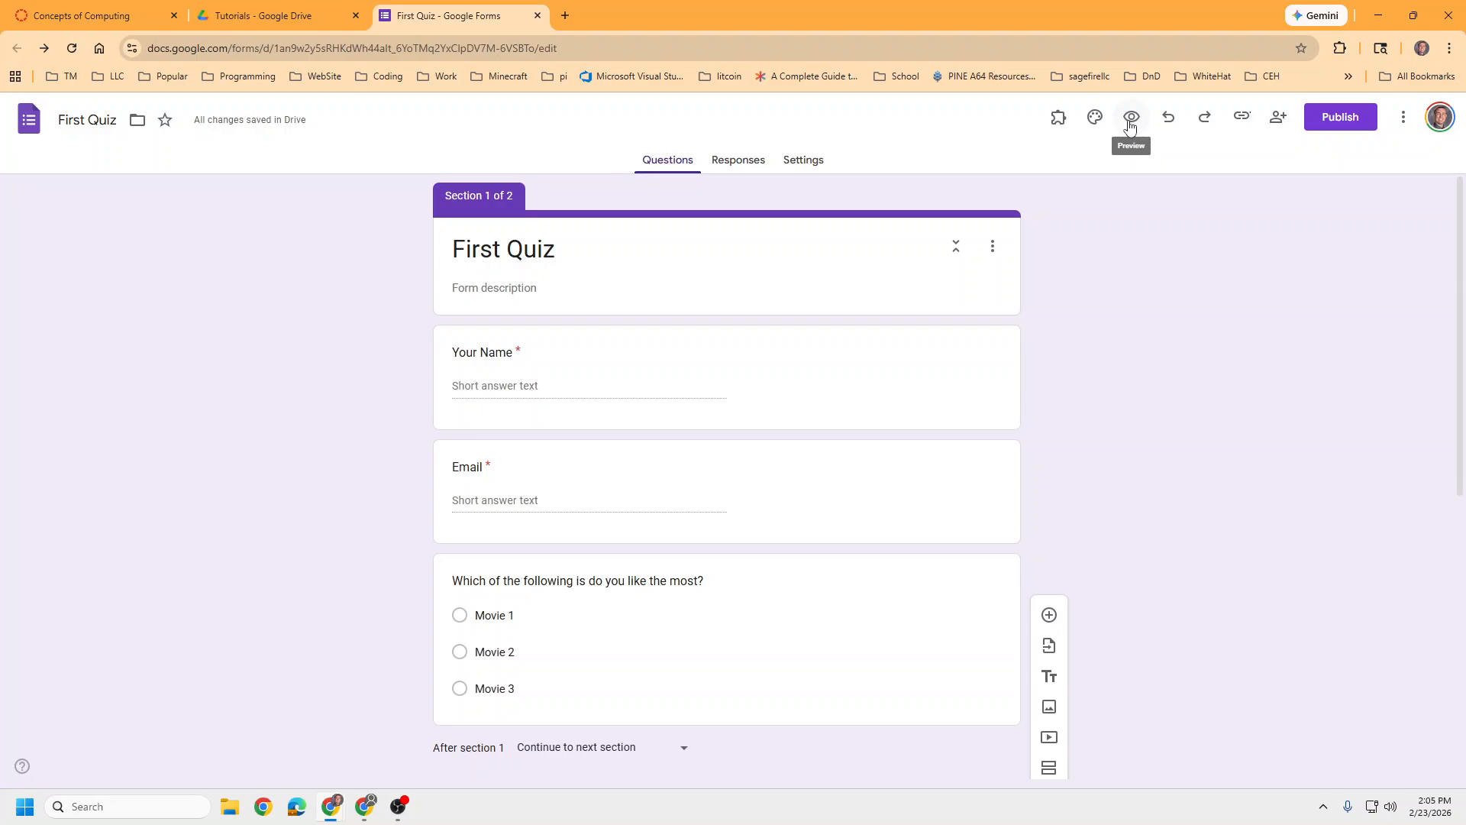
pyautogui.click(1130, 119)
pyautogui.click(513, 745)
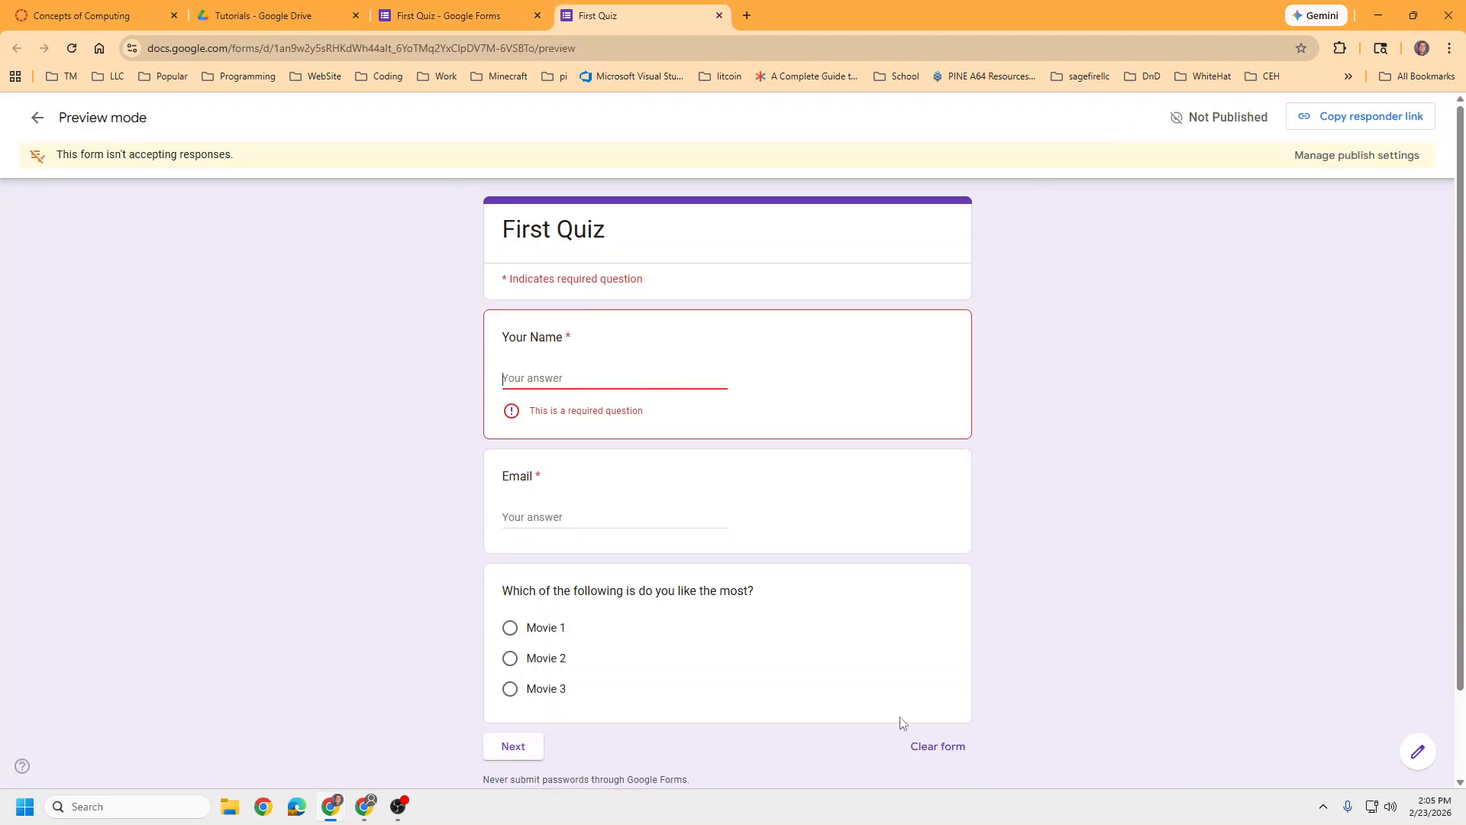
pyautogui.write('faf')
pyautogui.click(552, 496)
pyautogui.write('fgeaf')
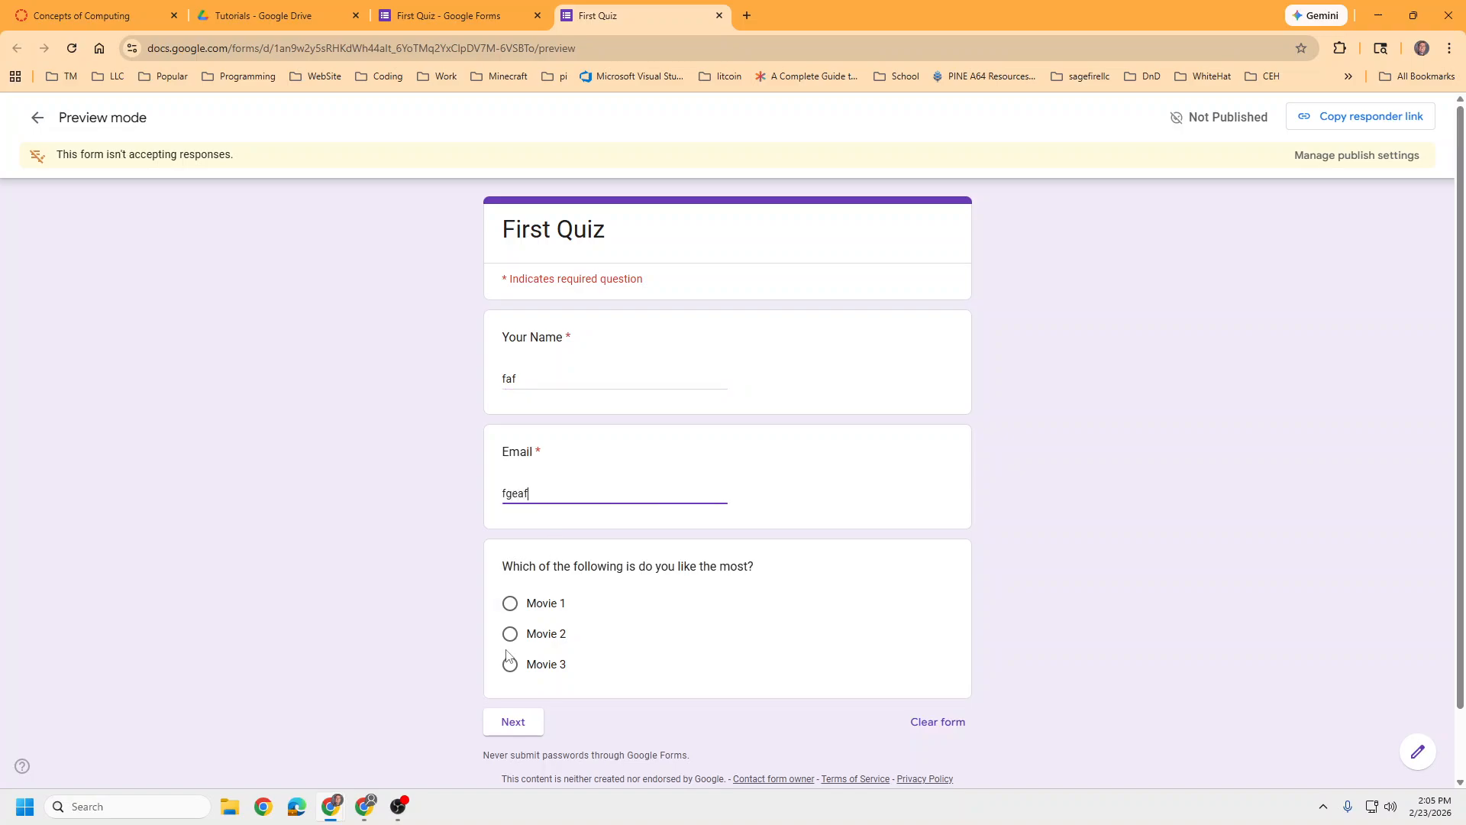
pyautogui.click(509, 637)
pyautogui.click(512, 744)
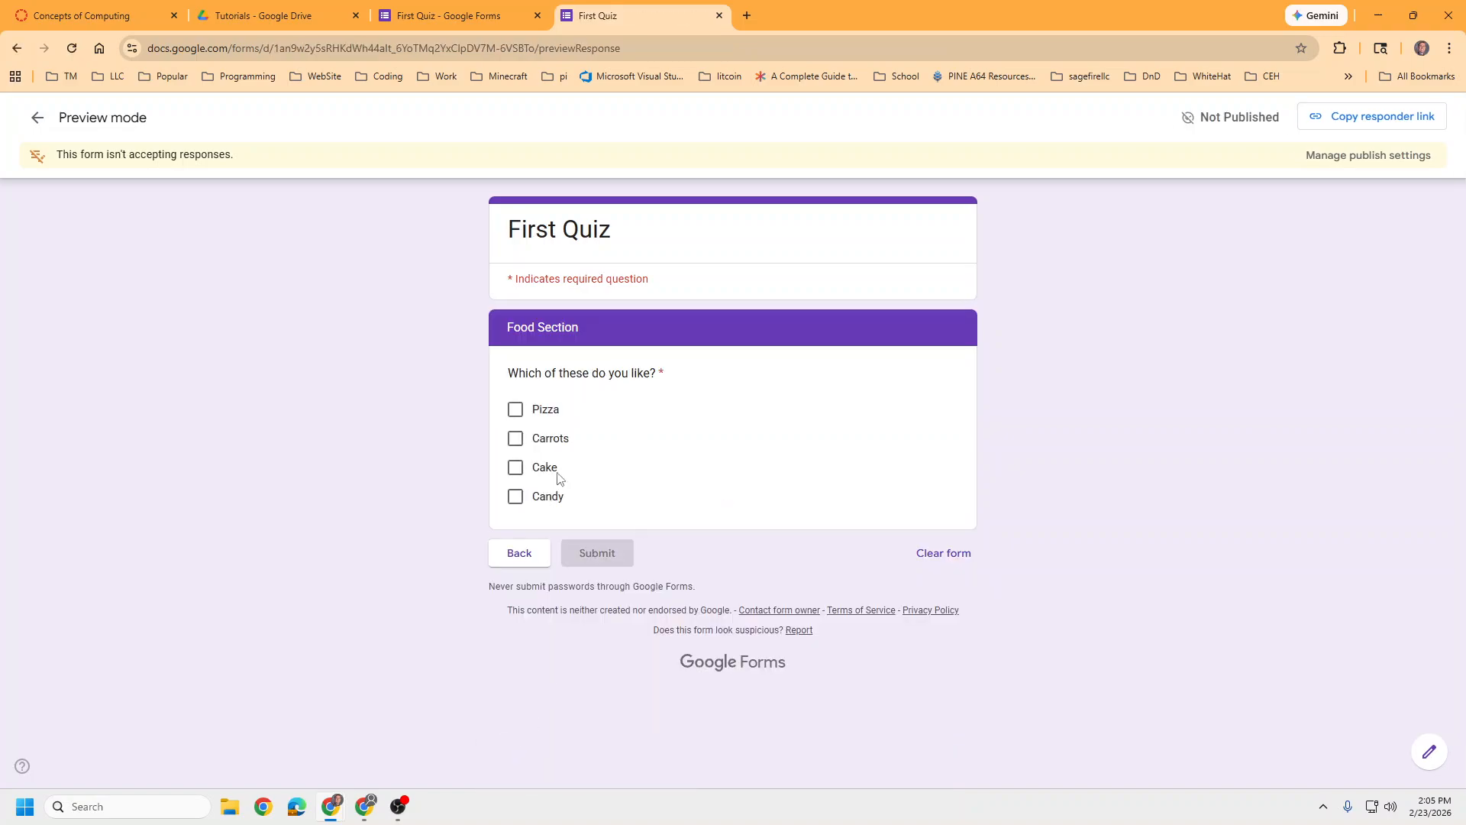
# Go back to section 1 in the preview and close it, discarding the test answers
pyautogui.click(520, 554)
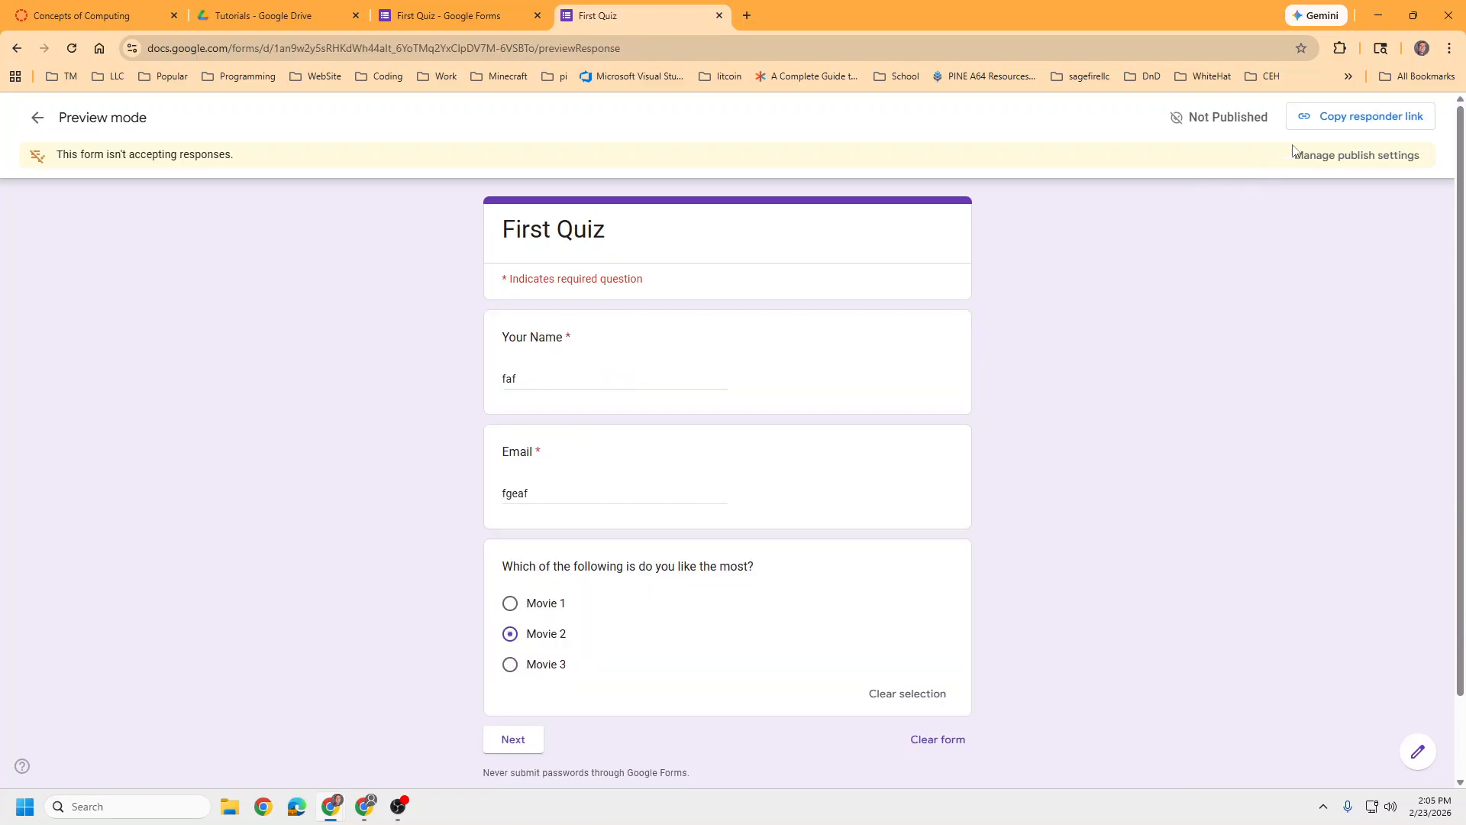
pyautogui.click(719, 15)
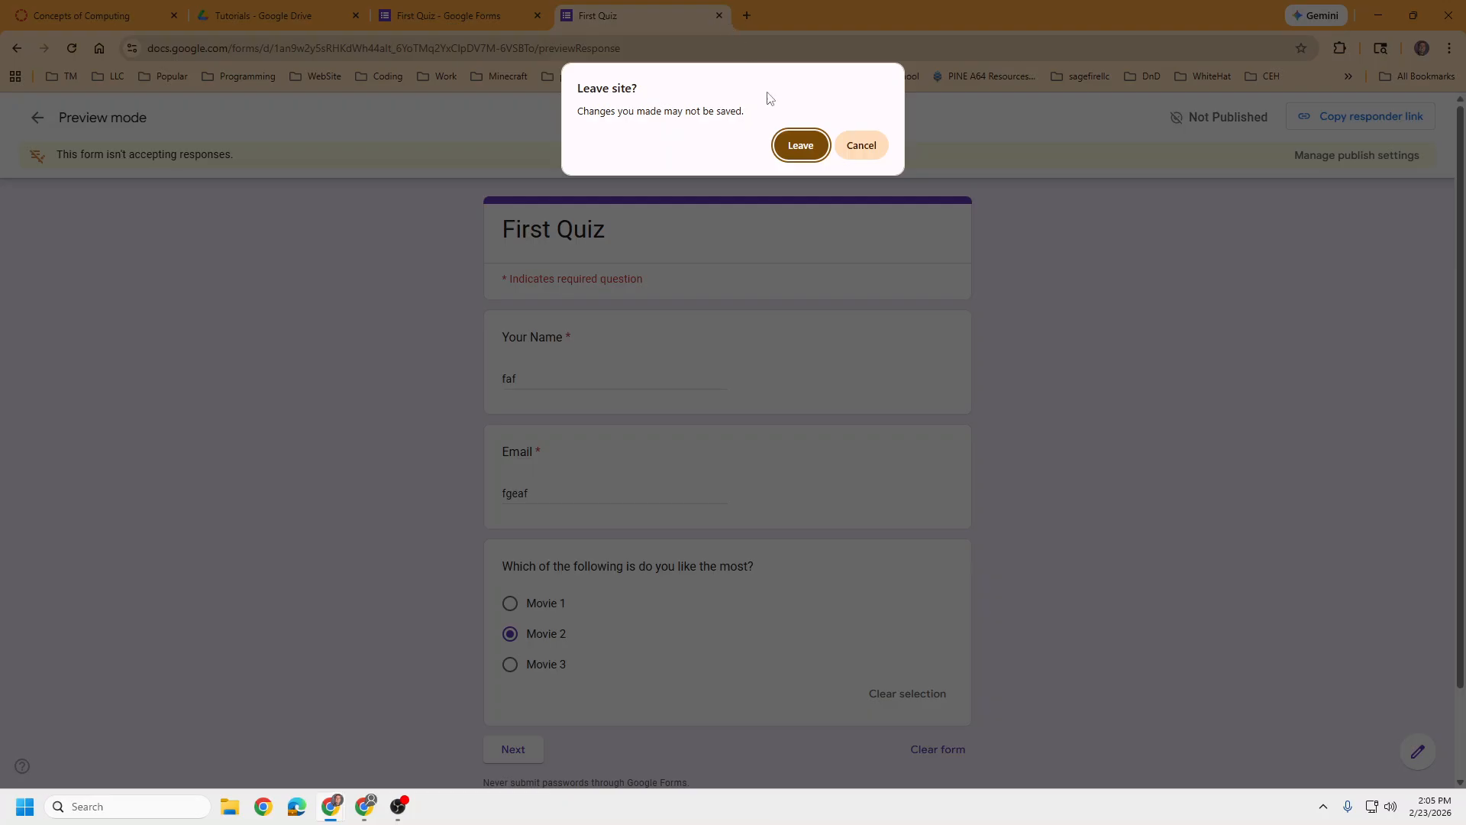
pyautogui.click(800, 146)
# Publish the form for anyone with the link and copy its responder link
pyautogui.click(1338, 119)
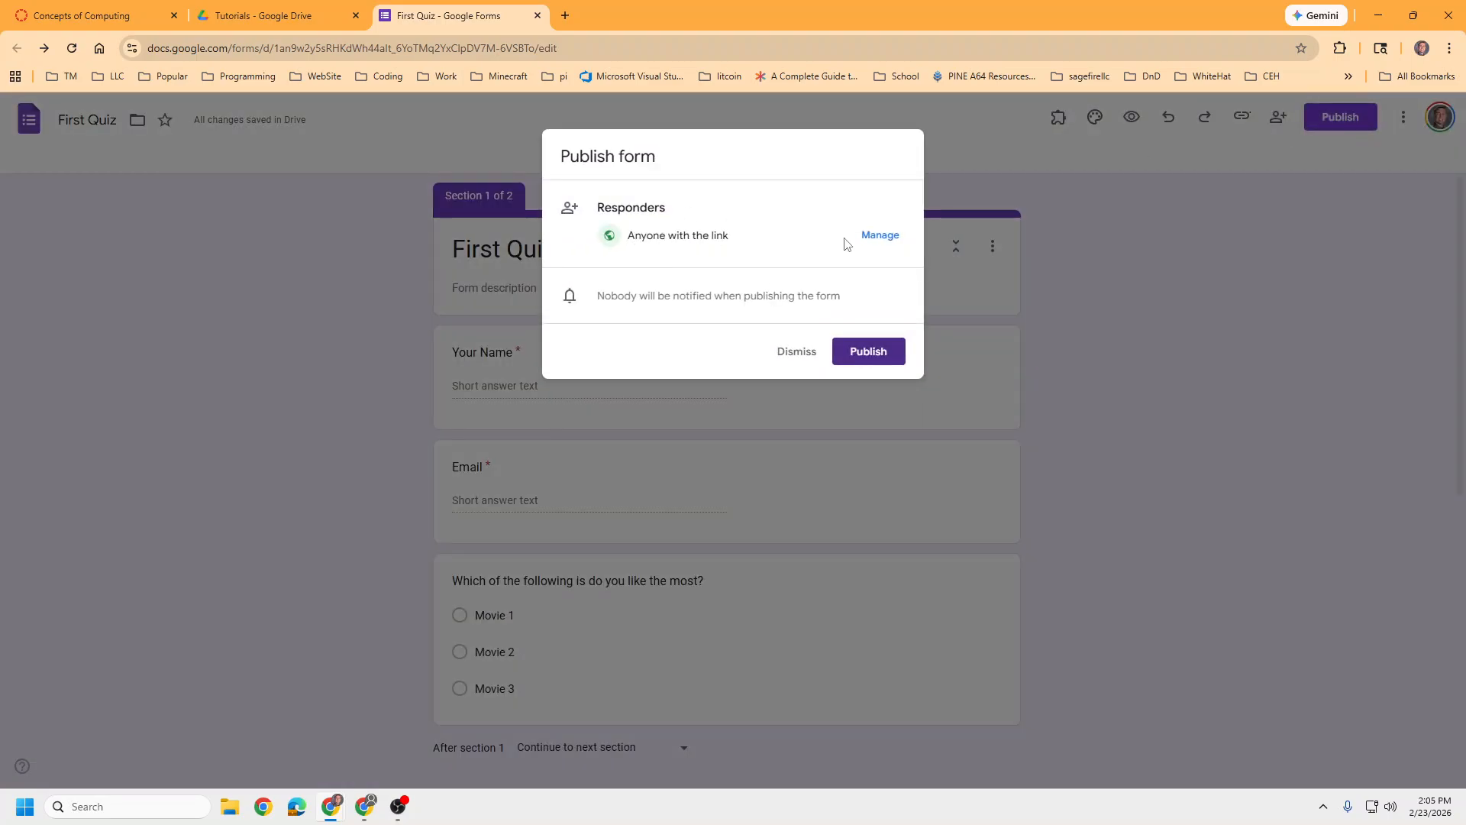
pyautogui.click(869, 352)
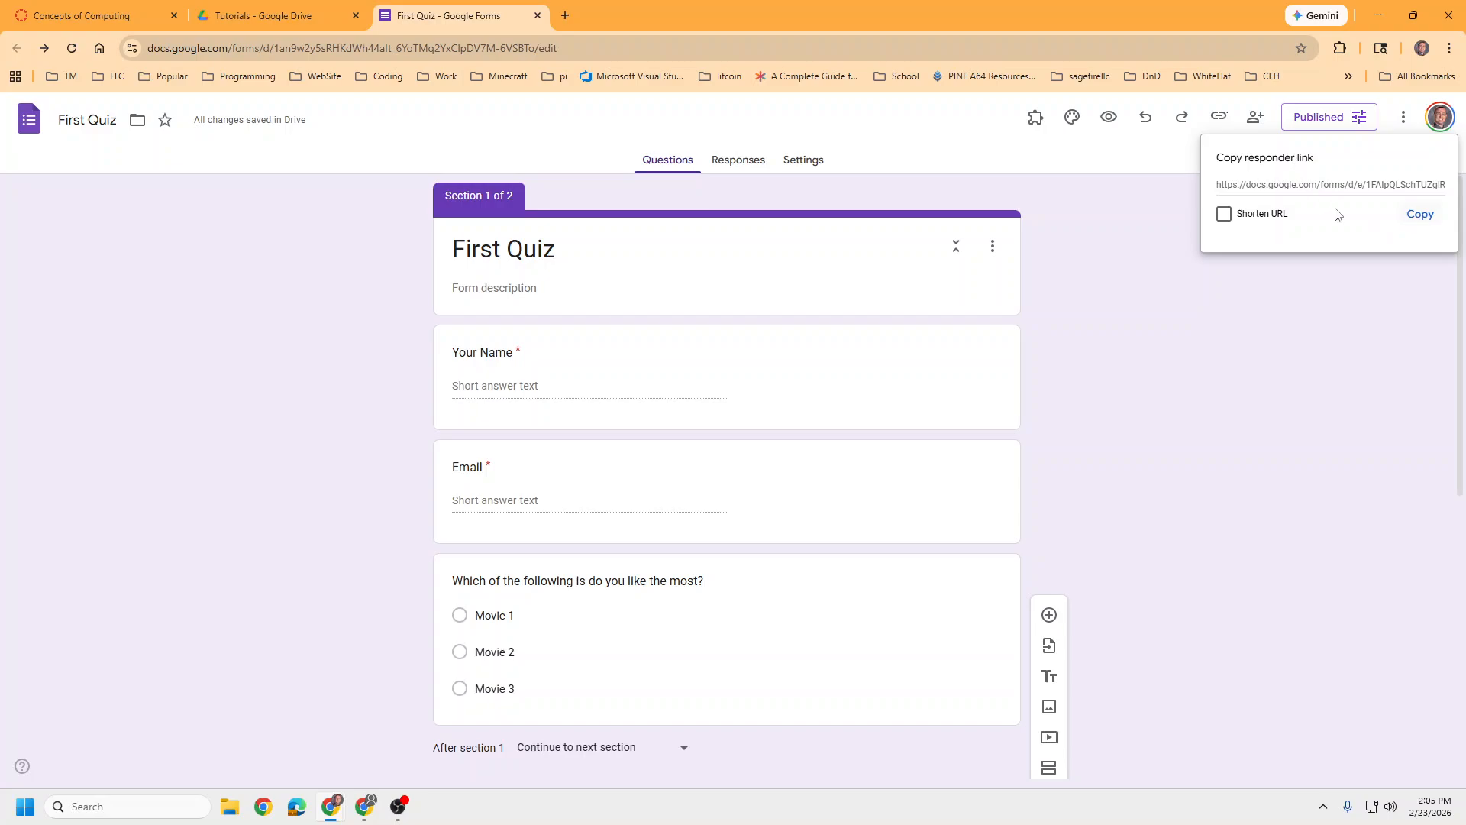
pyautogui.click(1417, 214)
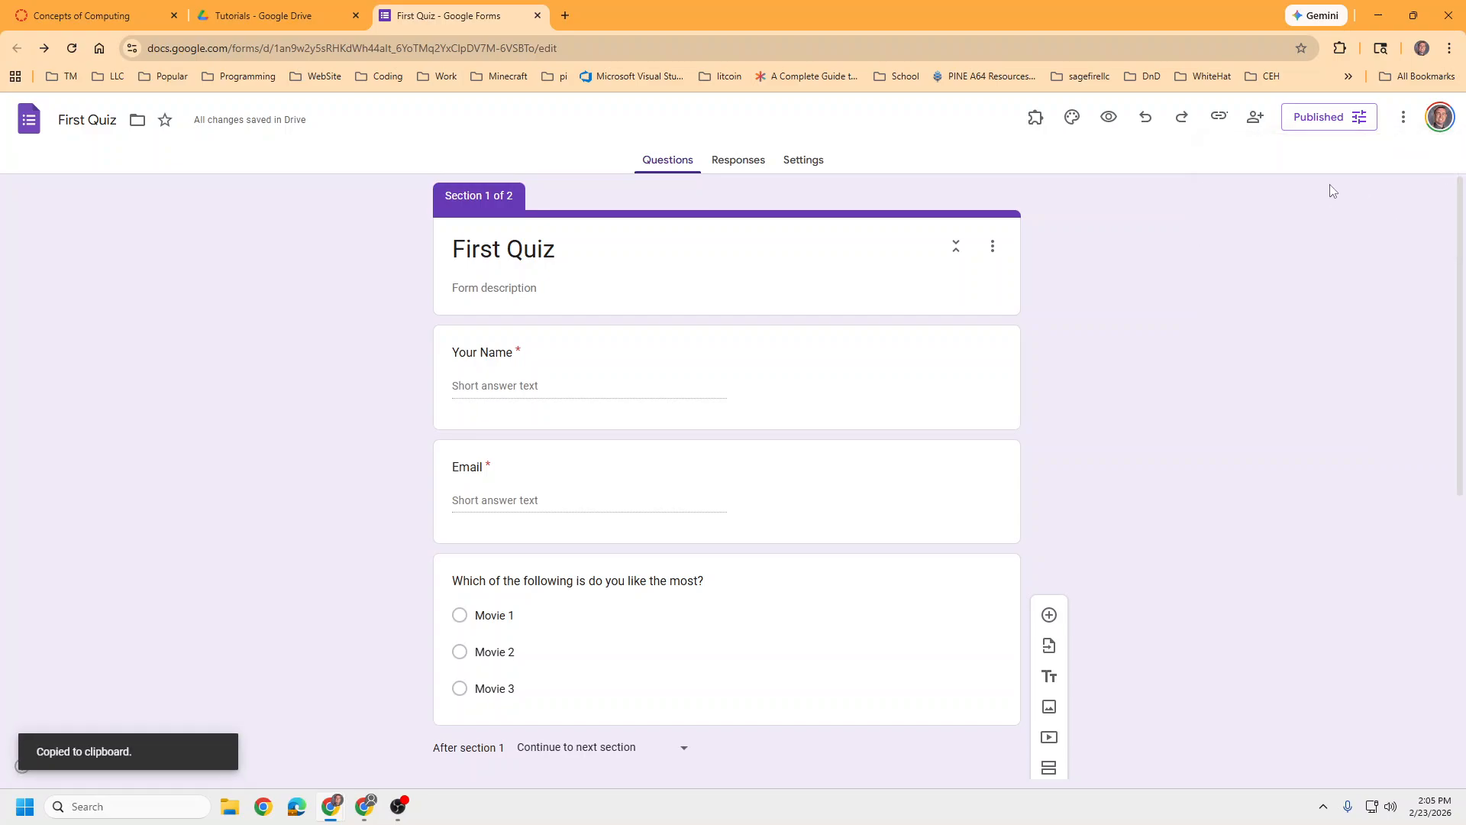
# Copy the responder link from the form's sharing settings and close them
pyautogui.click(1213, 121)
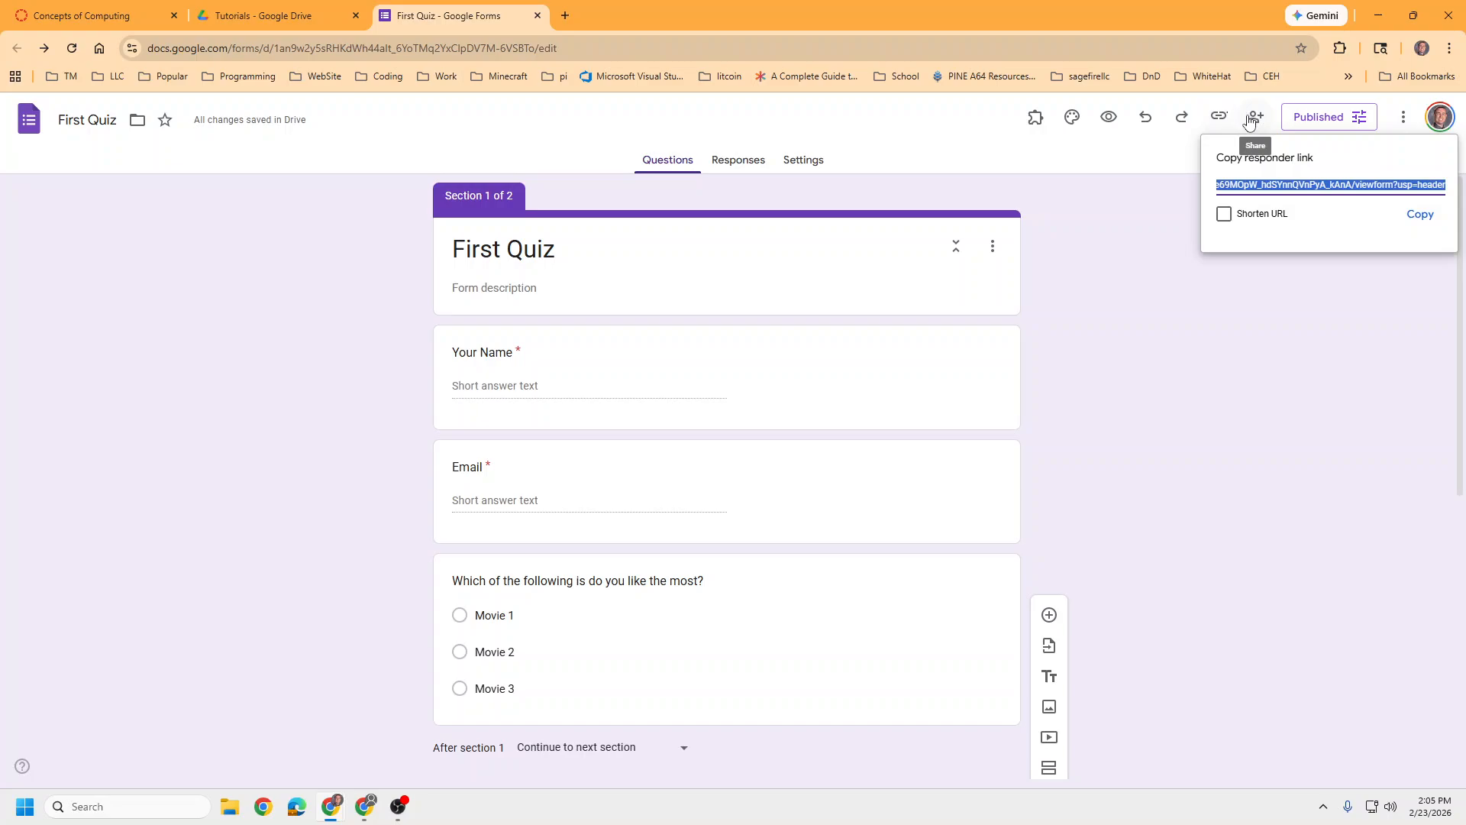
pyautogui.click(1250, 121)
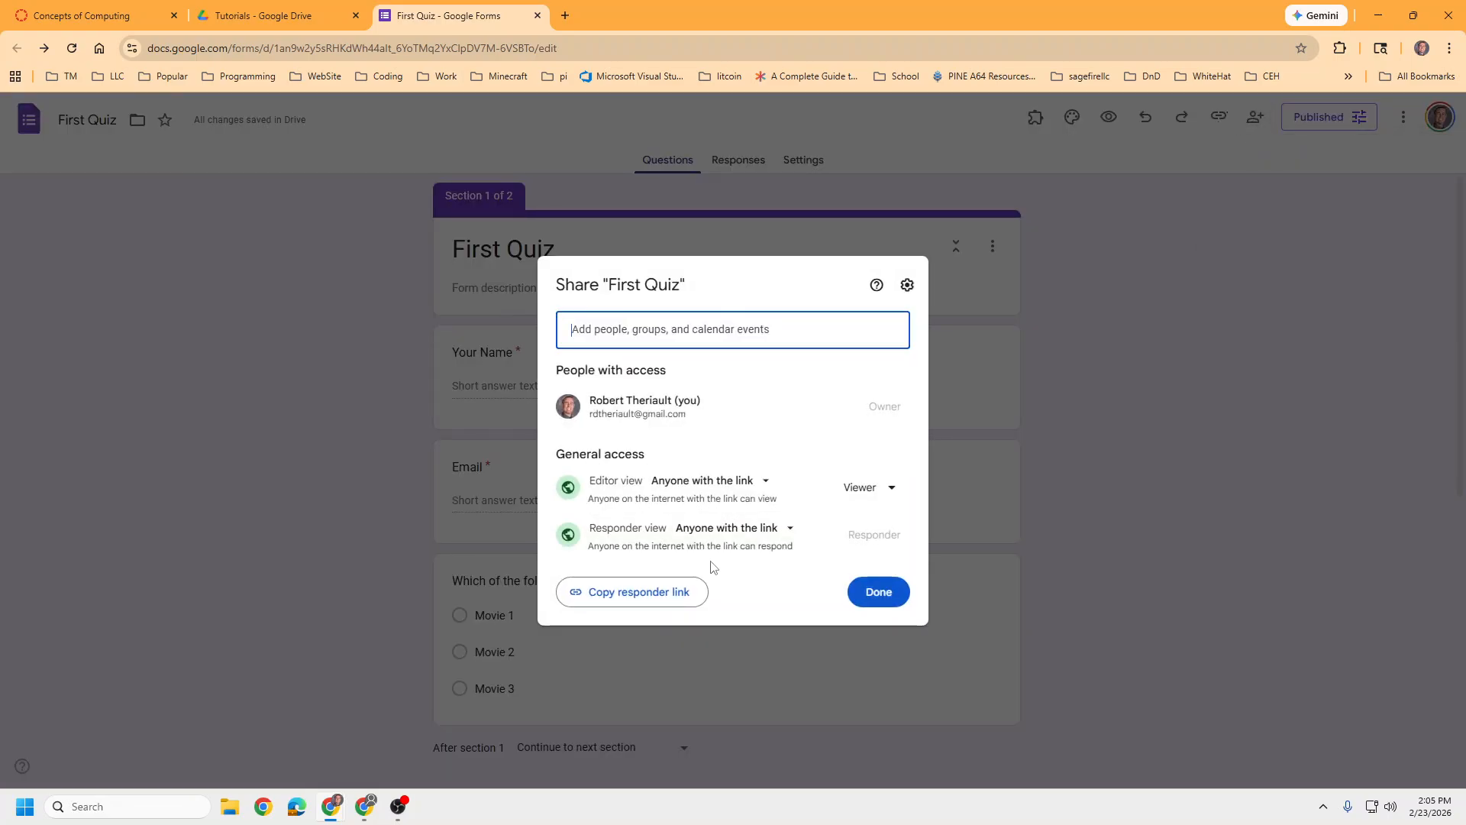
pyautogui.click(631, 593)
pyautogui.click(867, 593)
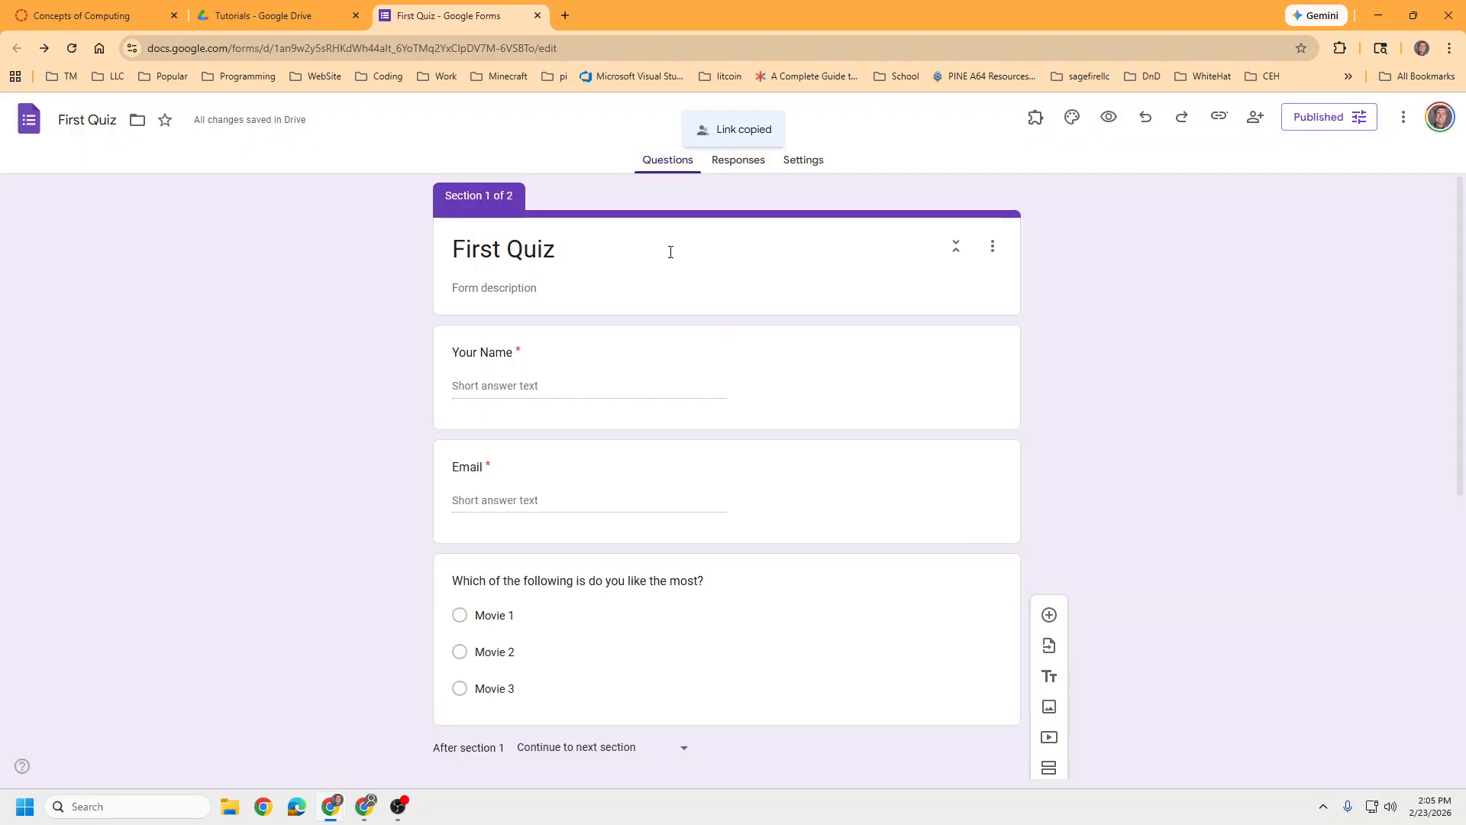
# Preview the published form, fill in the name as Teacher, a sample email and Movie 1, and continue to Food Section
pyautogui.click(1109, 116)
pyautogui.click(630, 339)
pyautogui.write('Teacher')
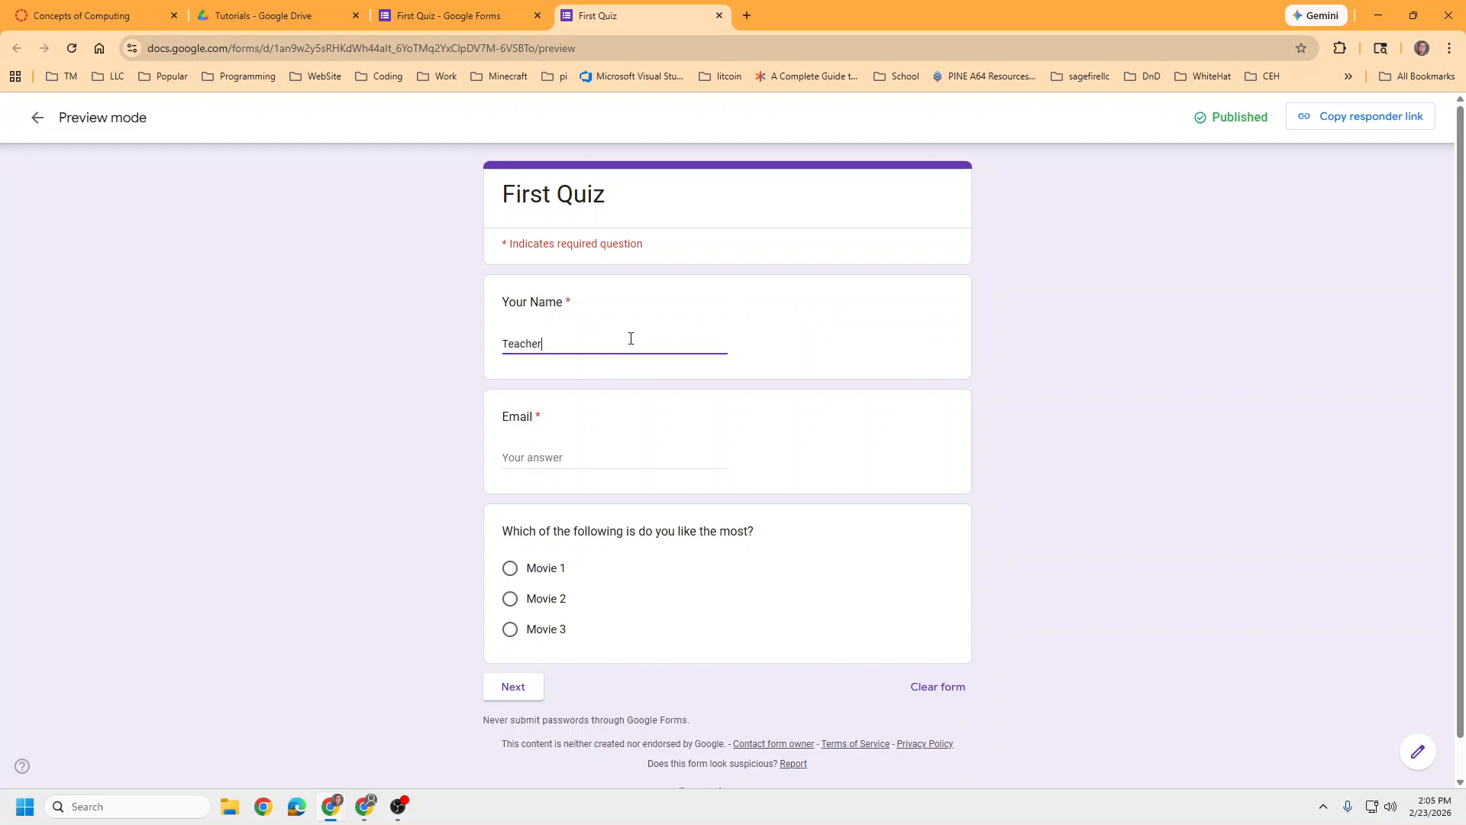
pyautogui.click(641, 450)
pyautogui.write('nunyah@biz')
pyautogui.click(510, 569)
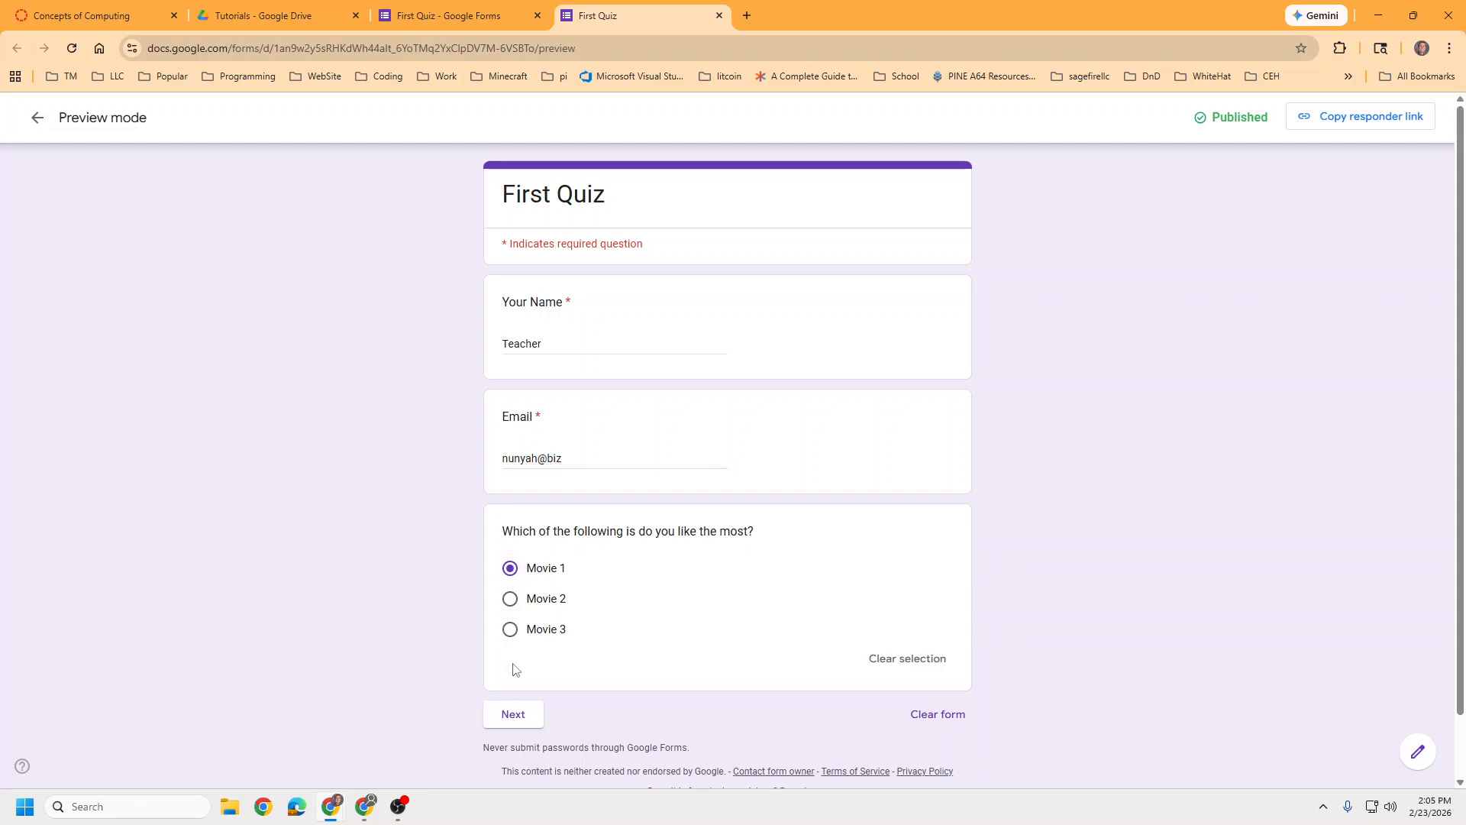
pyautogui.click(513, 714)
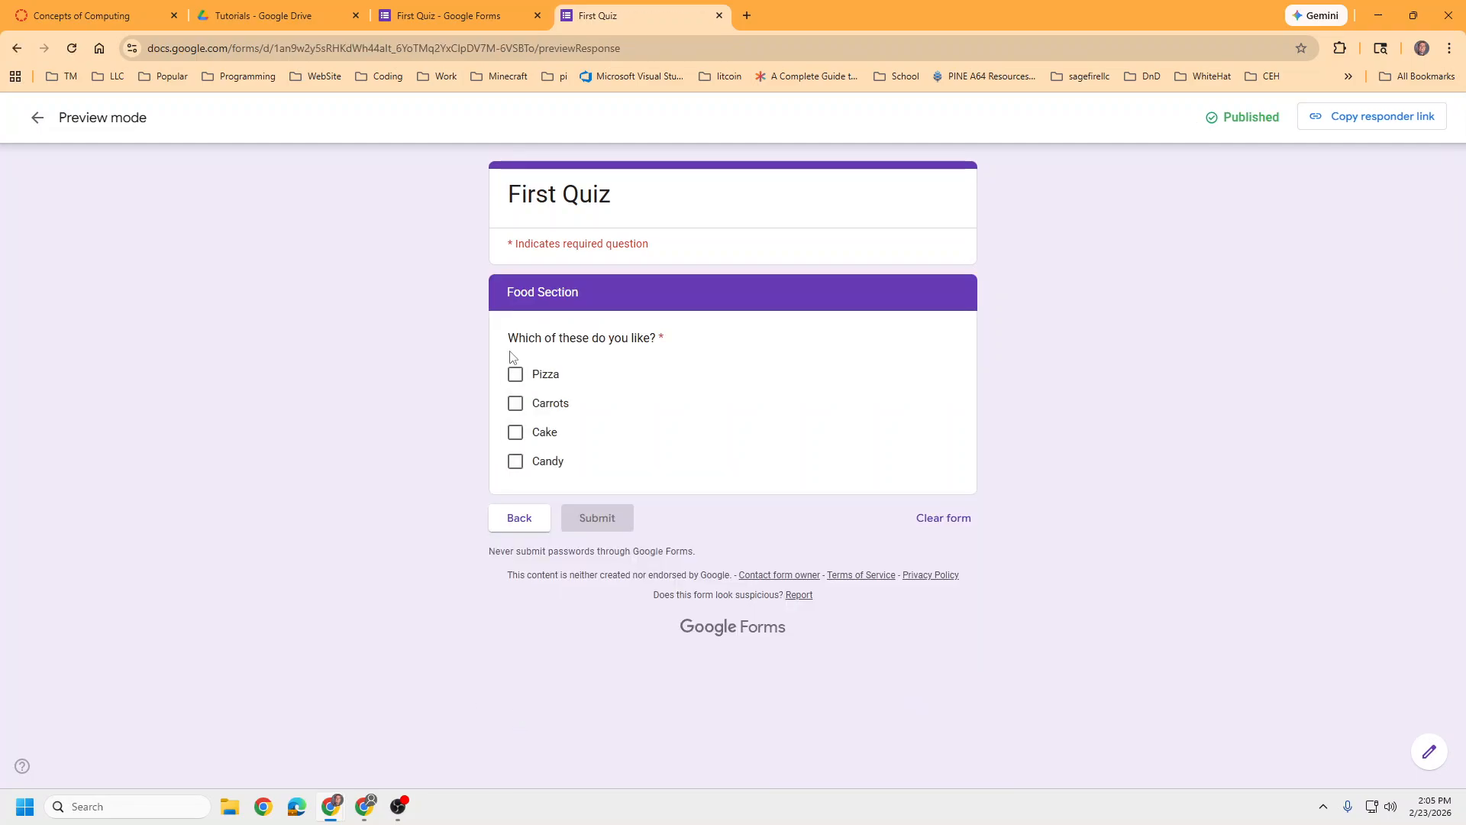
# Select Pizza, Cake and Candy in the preview, recheck the section 1 answers and return to Food Section
pyautogui.click(516, 375)
pyautogui.click(515, 432)
pyautogui.click(515, 461)
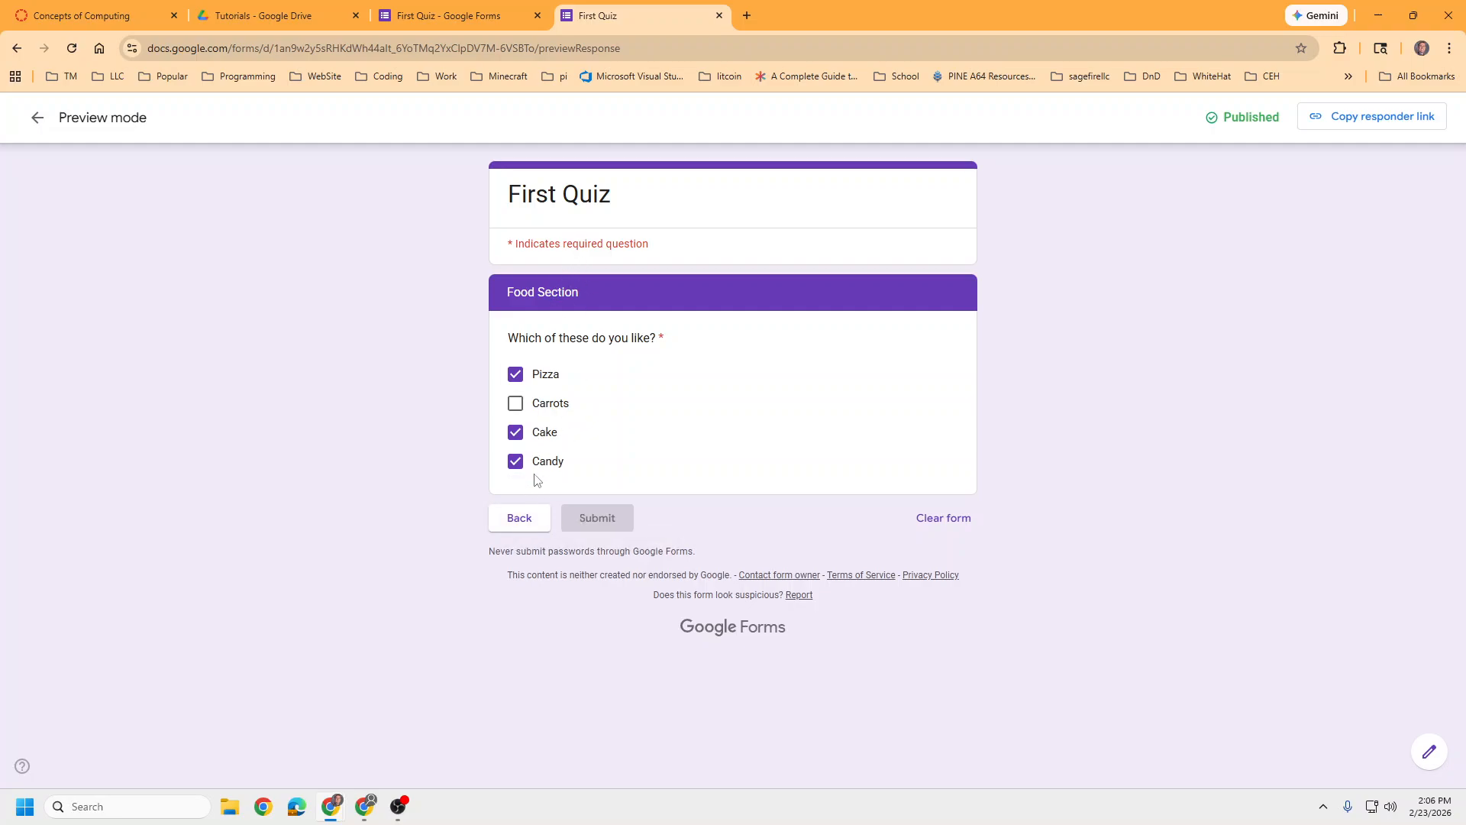
pyautogui.click(519, 517)
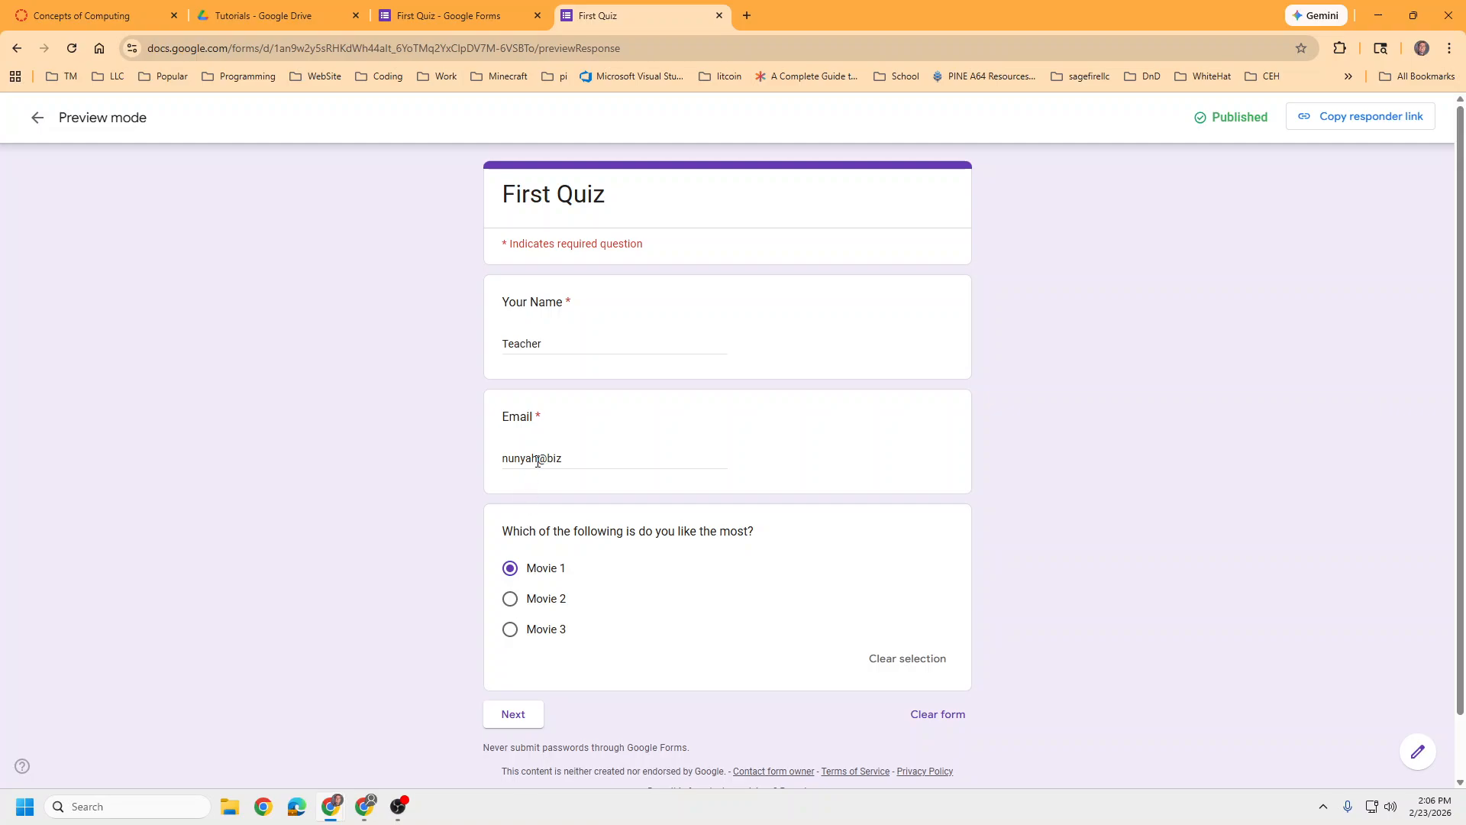
pyautogui.click(514, 715)
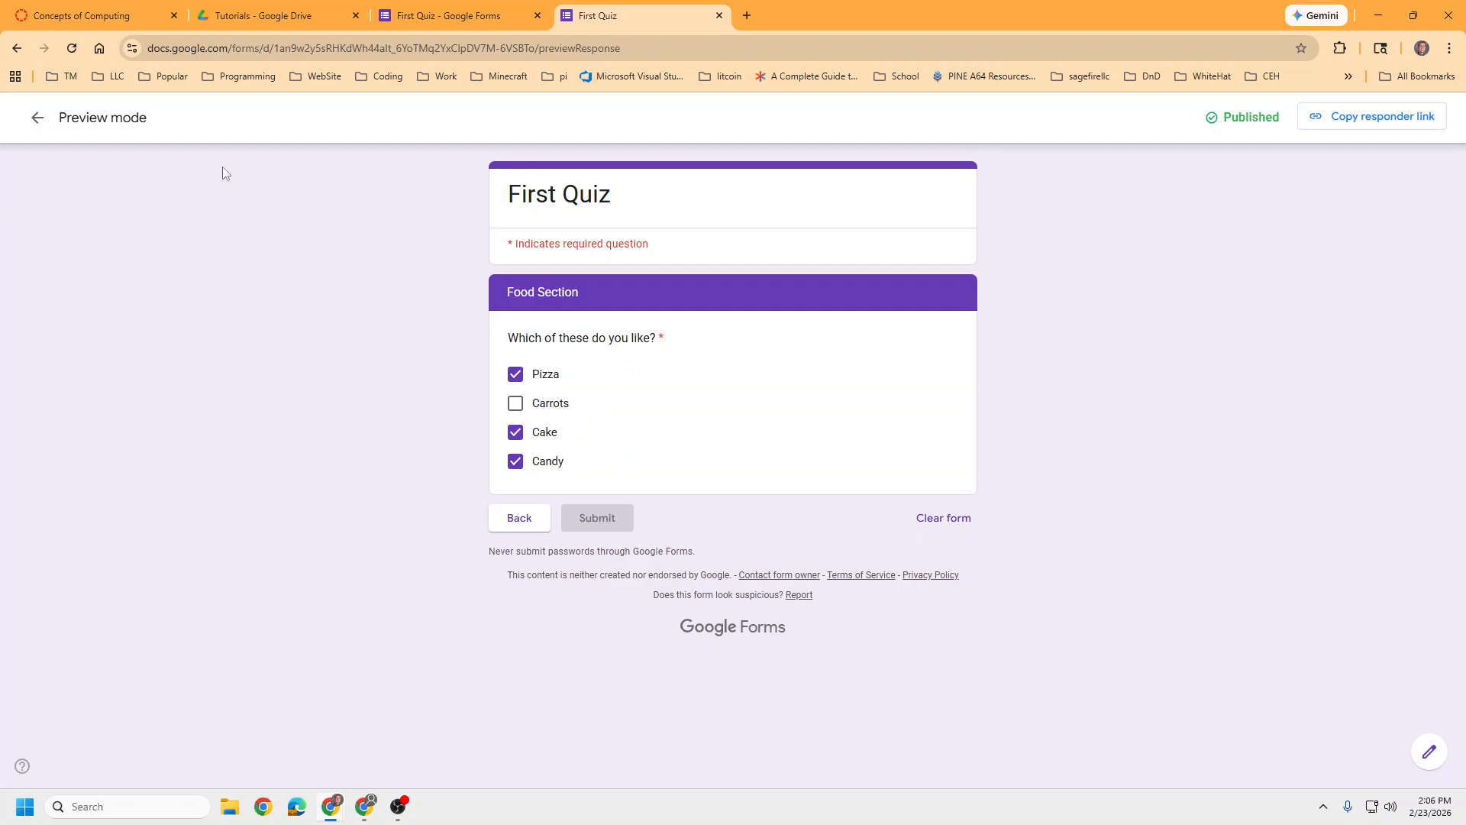
# Open the copied responder link in place of the preview page, discarding the preview answers
pyautogui.click(702, 46)
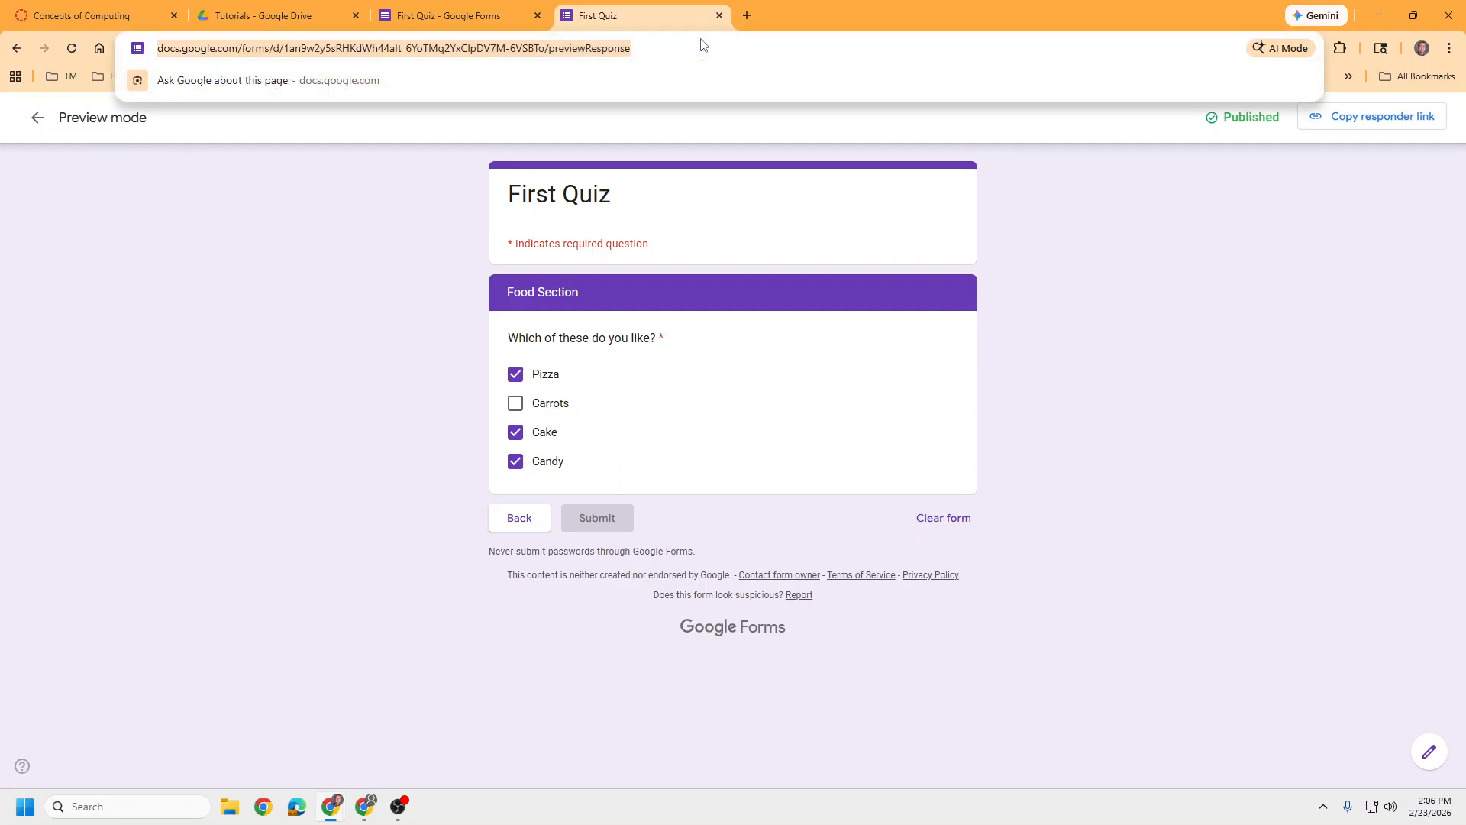
pyautogui.hotkey('ctrl', 'v')
pyautogui.press('Return')
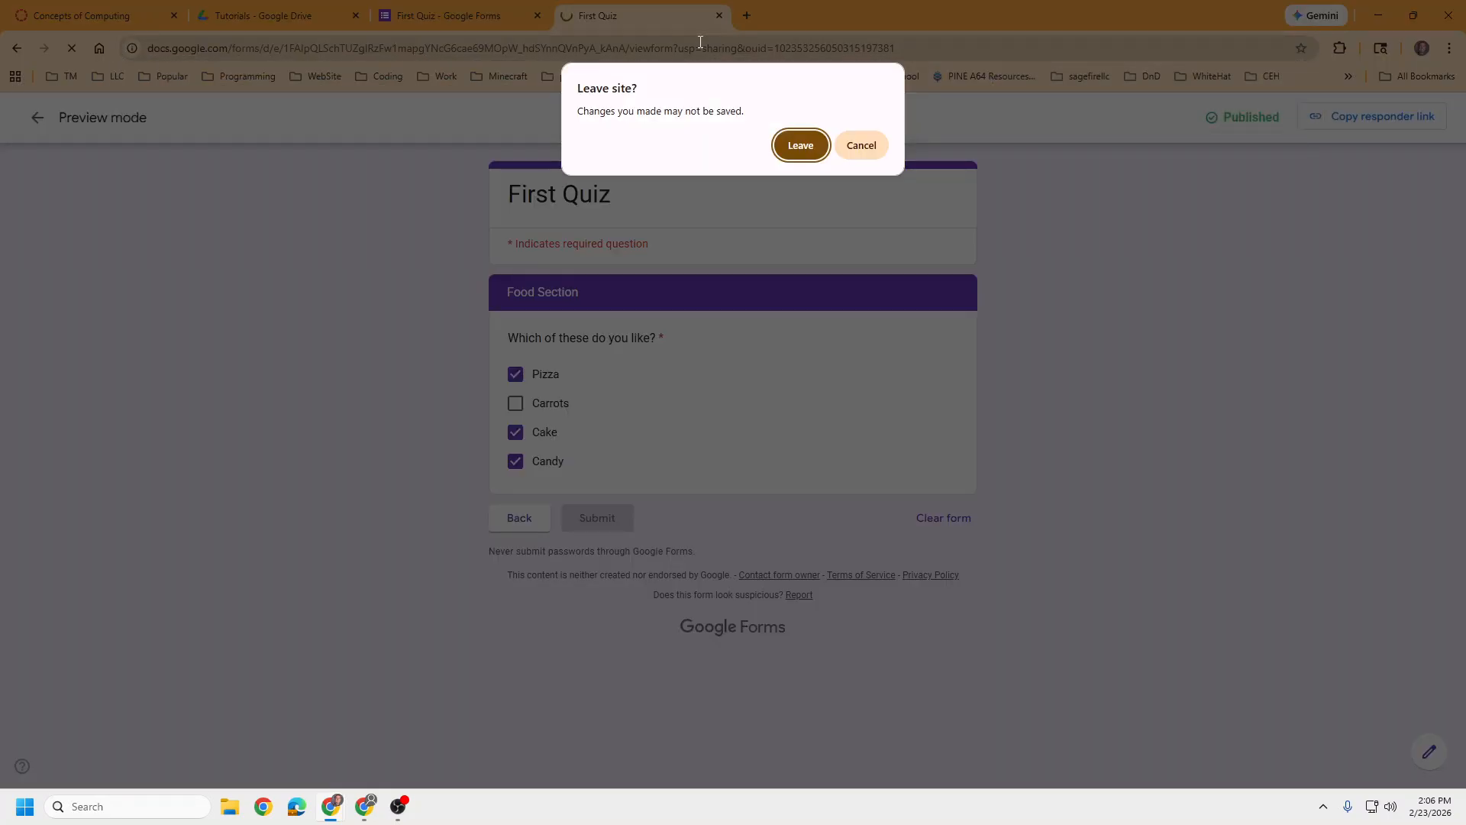
pyautogui.click(774, 145)
# Fill in section 1 of the live form with the name Teacher, a sample email and Movie 1, and continue to Food Section
pyautogui.click(597, 326)
pyautogui.write('Teacher')
pyautogui.click(517, 440)
pyautogui.write('h@biz')
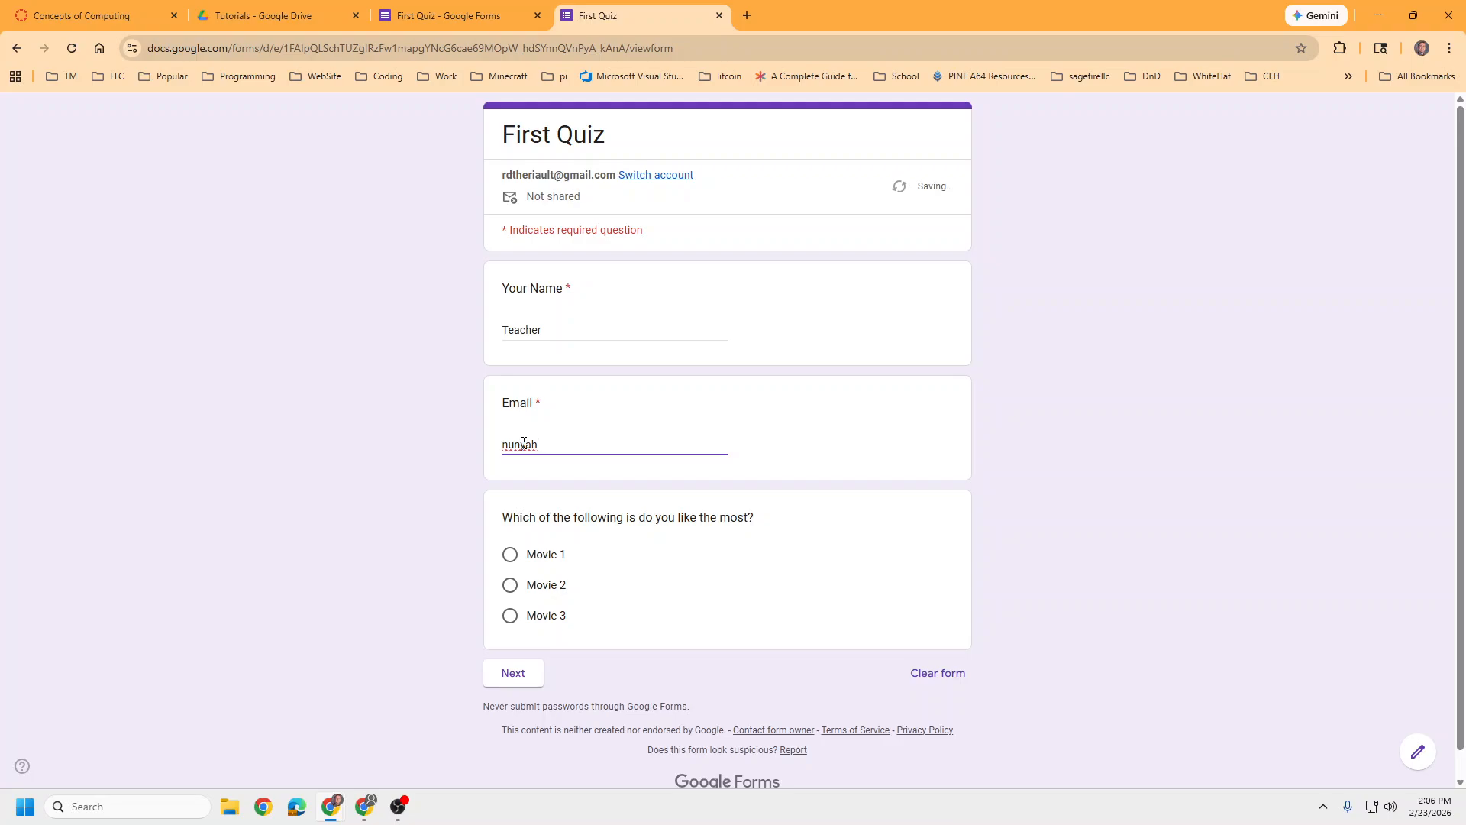
pyautogui.click(530, 555)
pyautogui.click(516, 697)
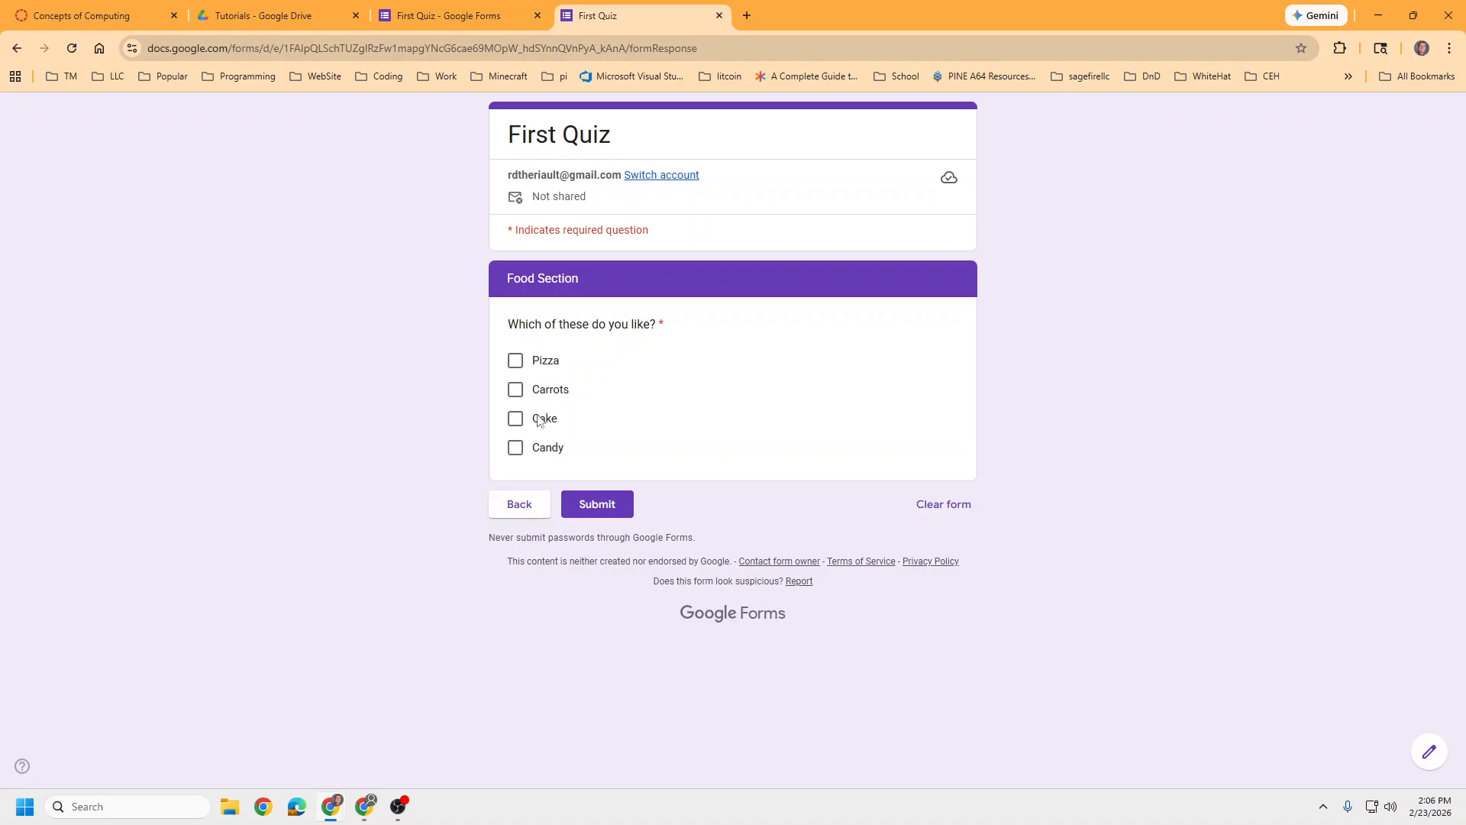
# Choose Pizza, Cake and Candy as the liked foods, leaving Carrots unselected, and submit the response
pyautogui.click(516, 361)
pyautogui.click(516, 389)
pyautogui.click(516, 419)
pyautogui.click(515, 447)
pyautogui.click(515, 390)
pyautogui.click(594, 504)
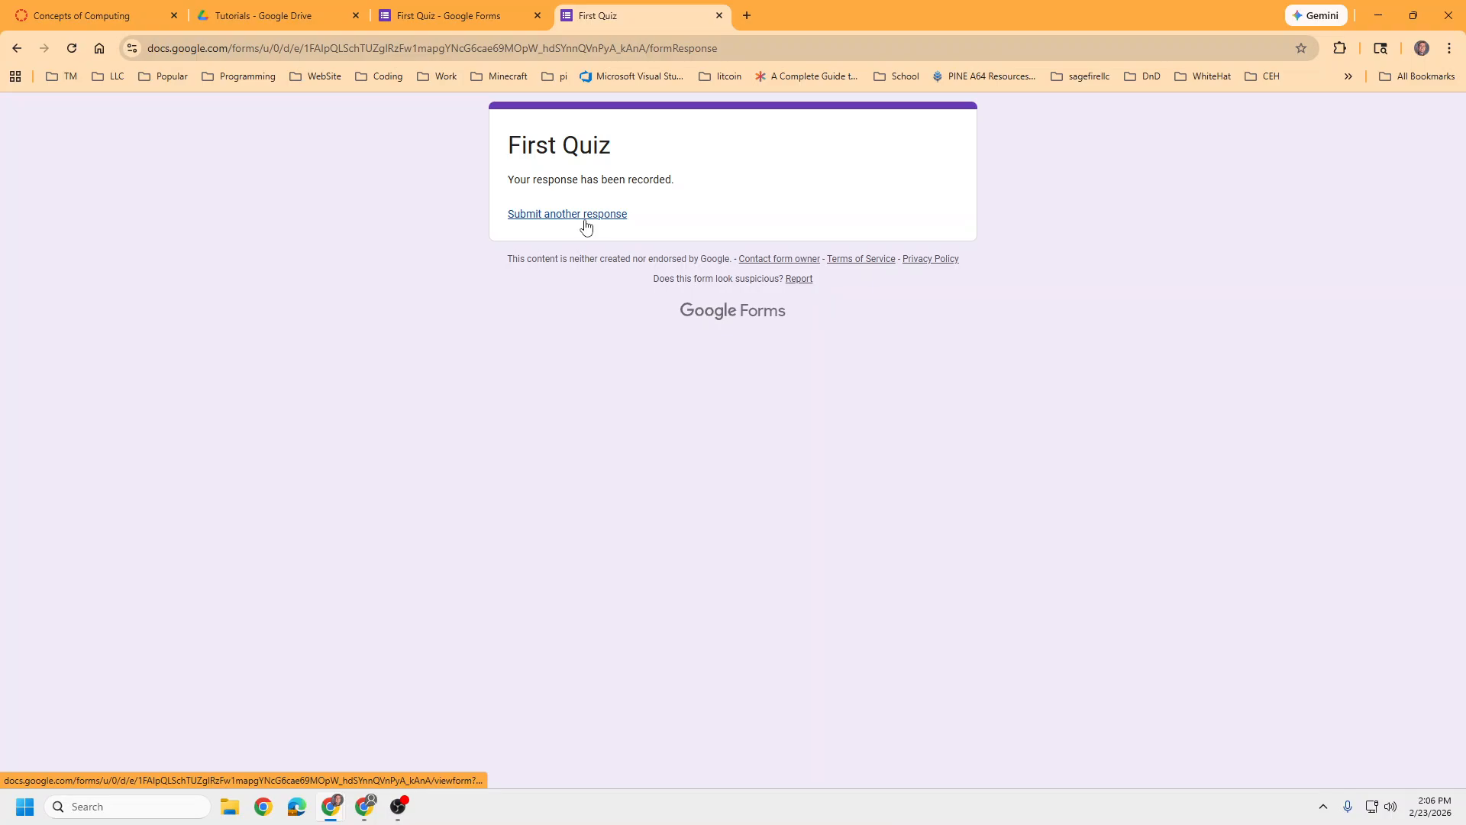
# Close the submitted form and examine the response summary for the name, email, movie and food questions
pyautogui.click(720, 16)
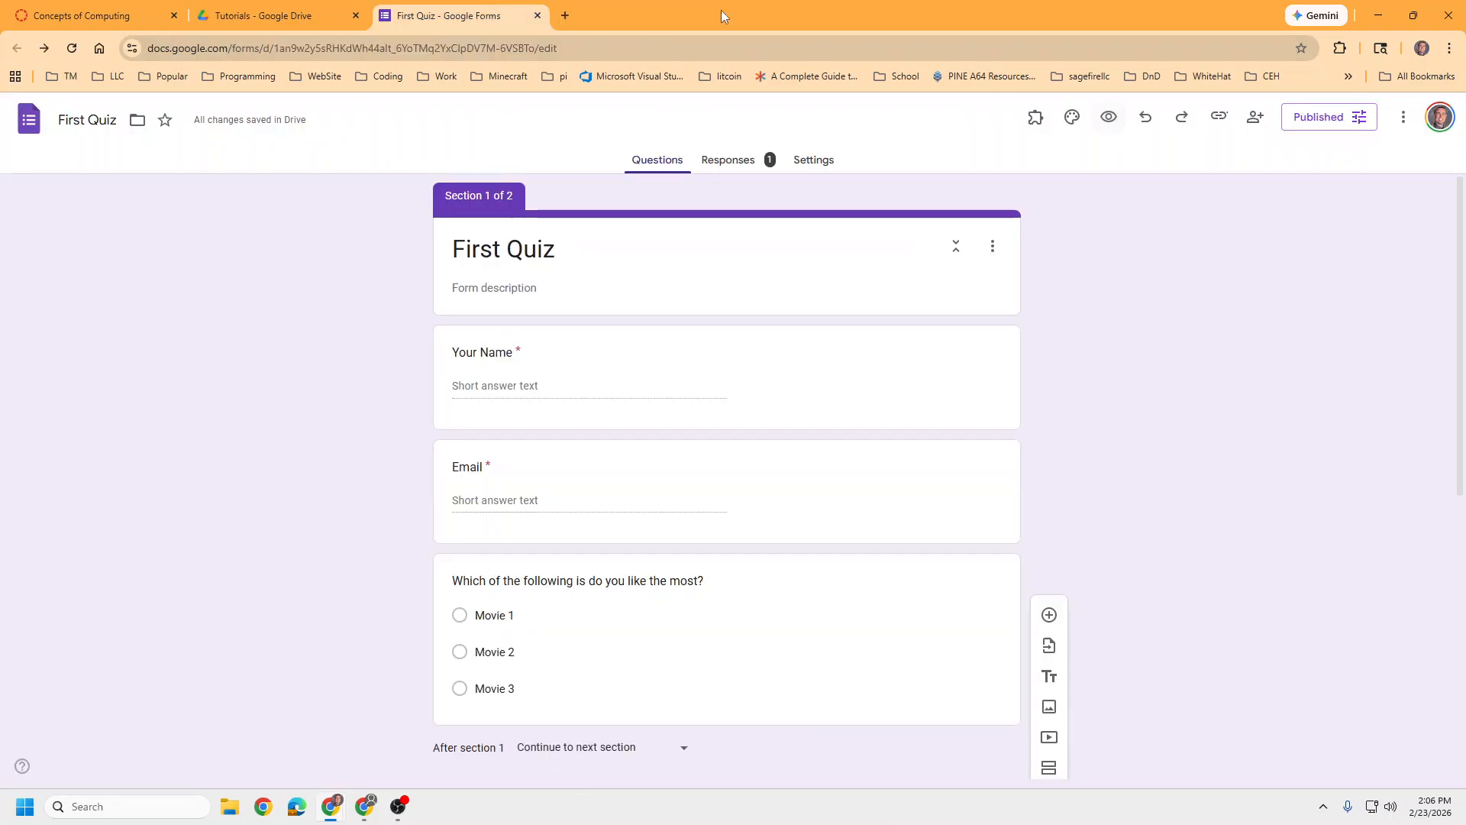
pyautogui.click(730, 165)
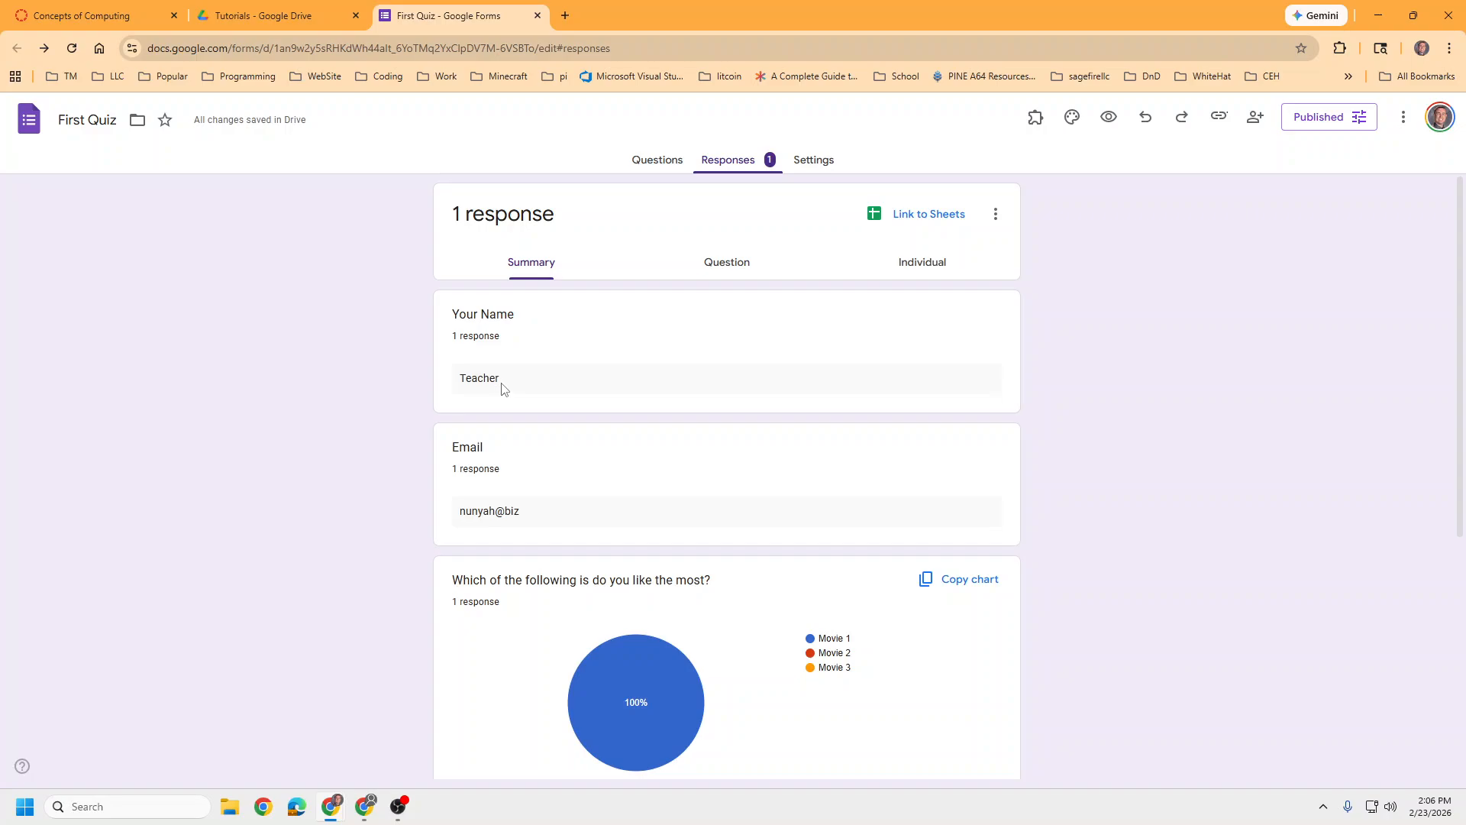
pyautogui.moveTo(522, 319); pyautogui.dragTo(442, 315)
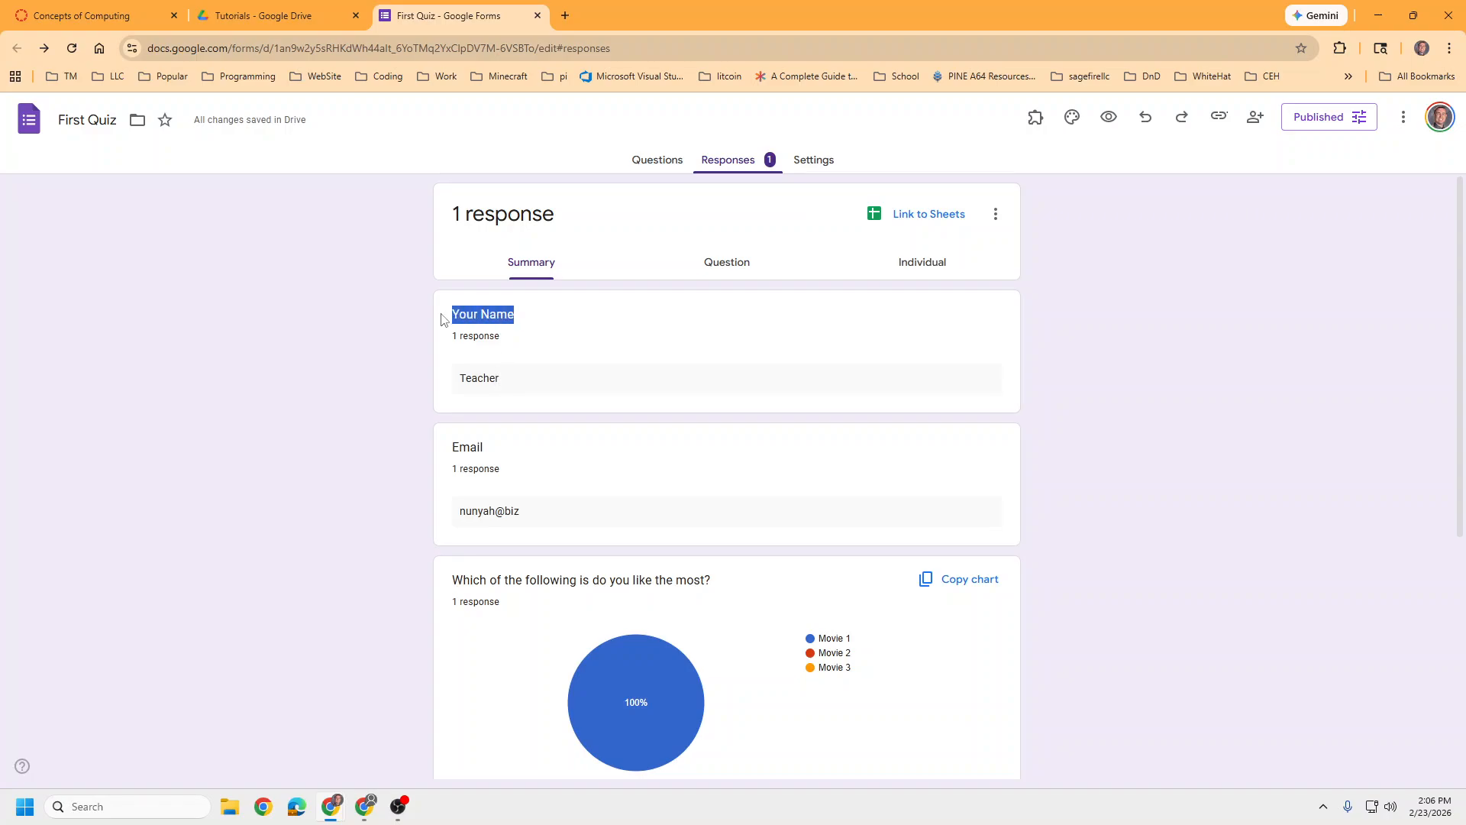
pyautogui.moveTo(500, 385); pyautogui.dragTo(448, 380)
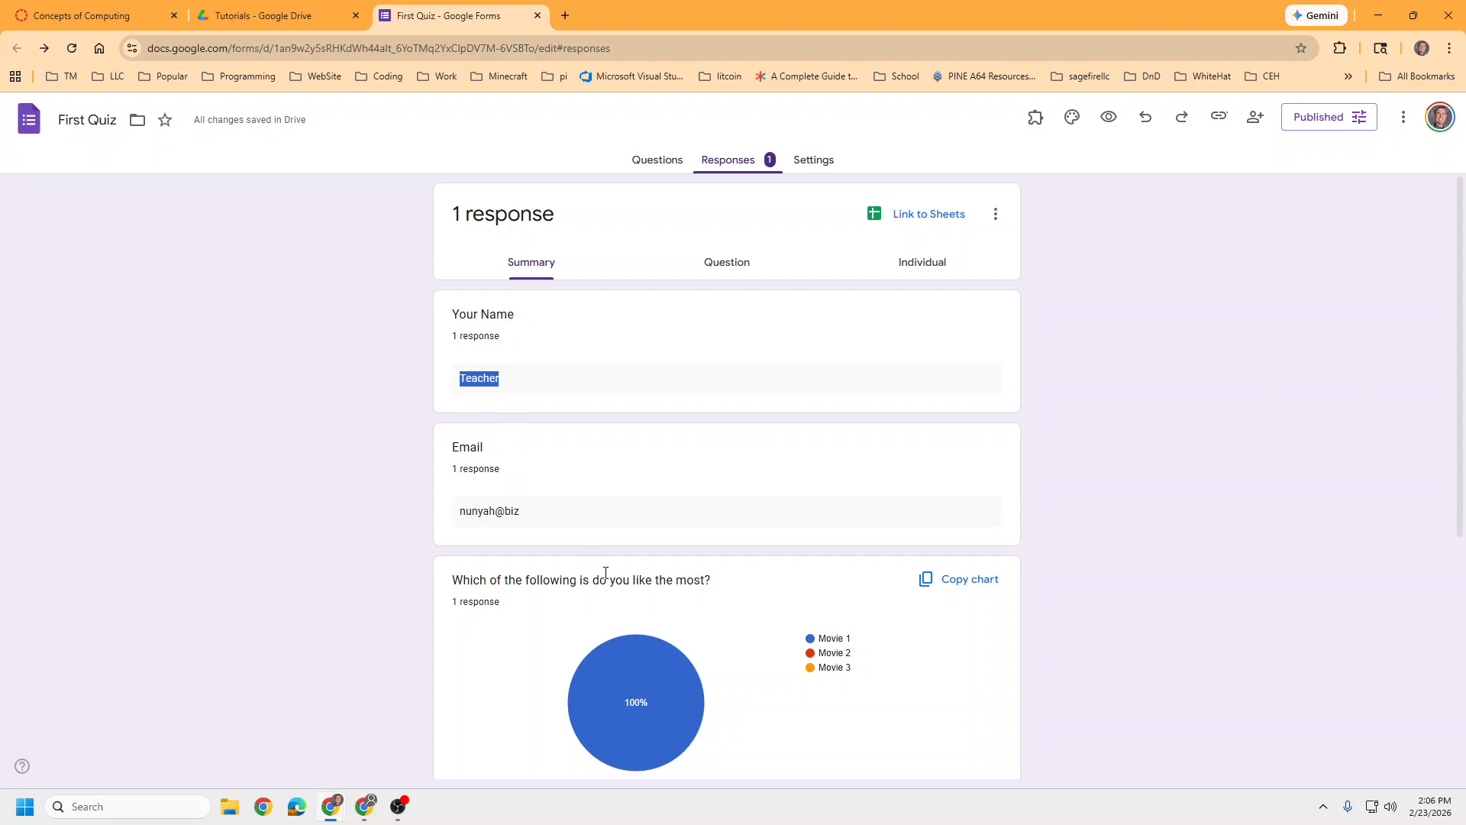
pyautogui.scroll(-1, 606, 573)
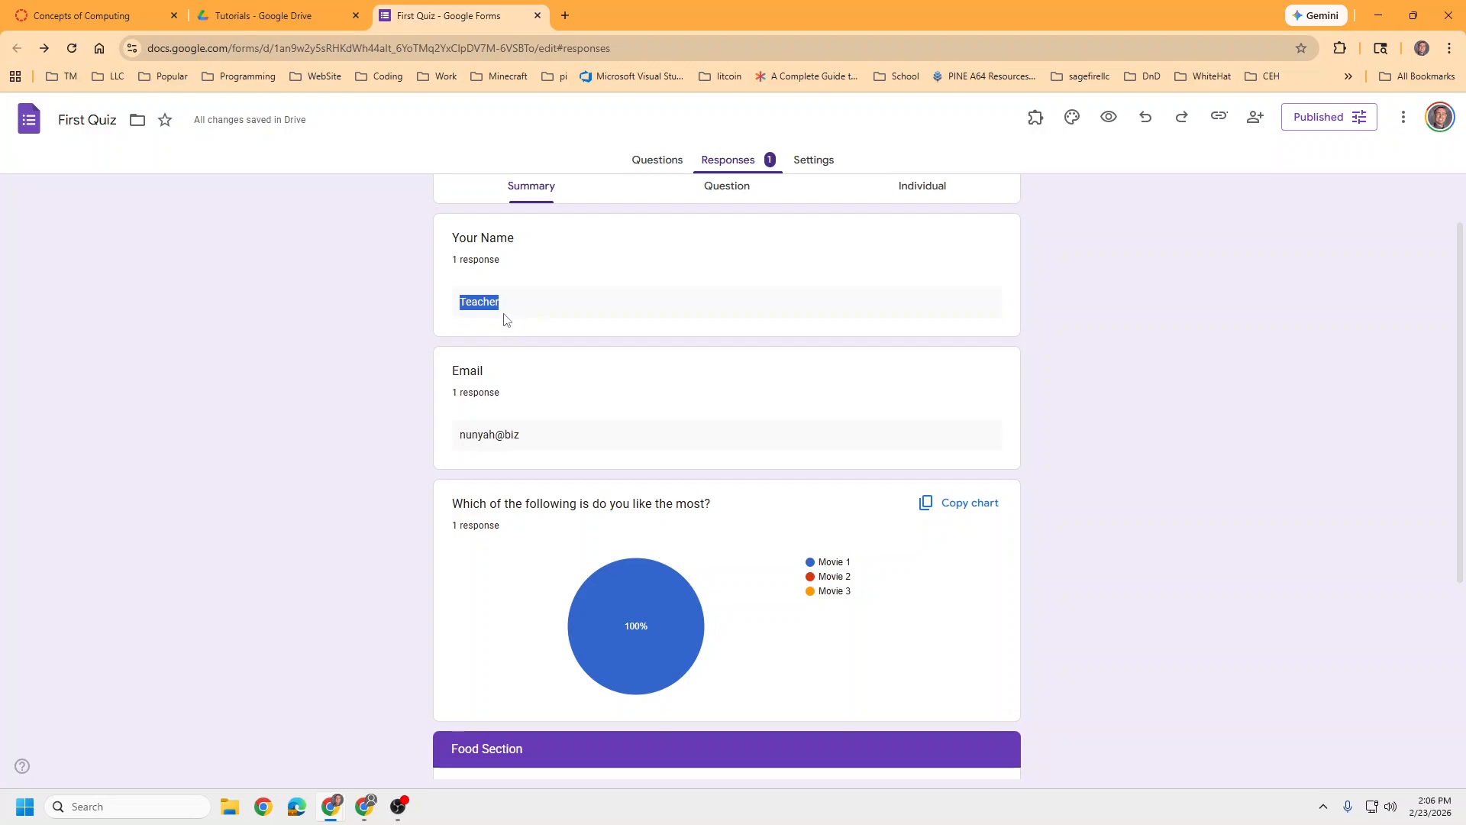
pyautogui.click(532, 432)
pyautogui.scroll(-4, 533, 430)
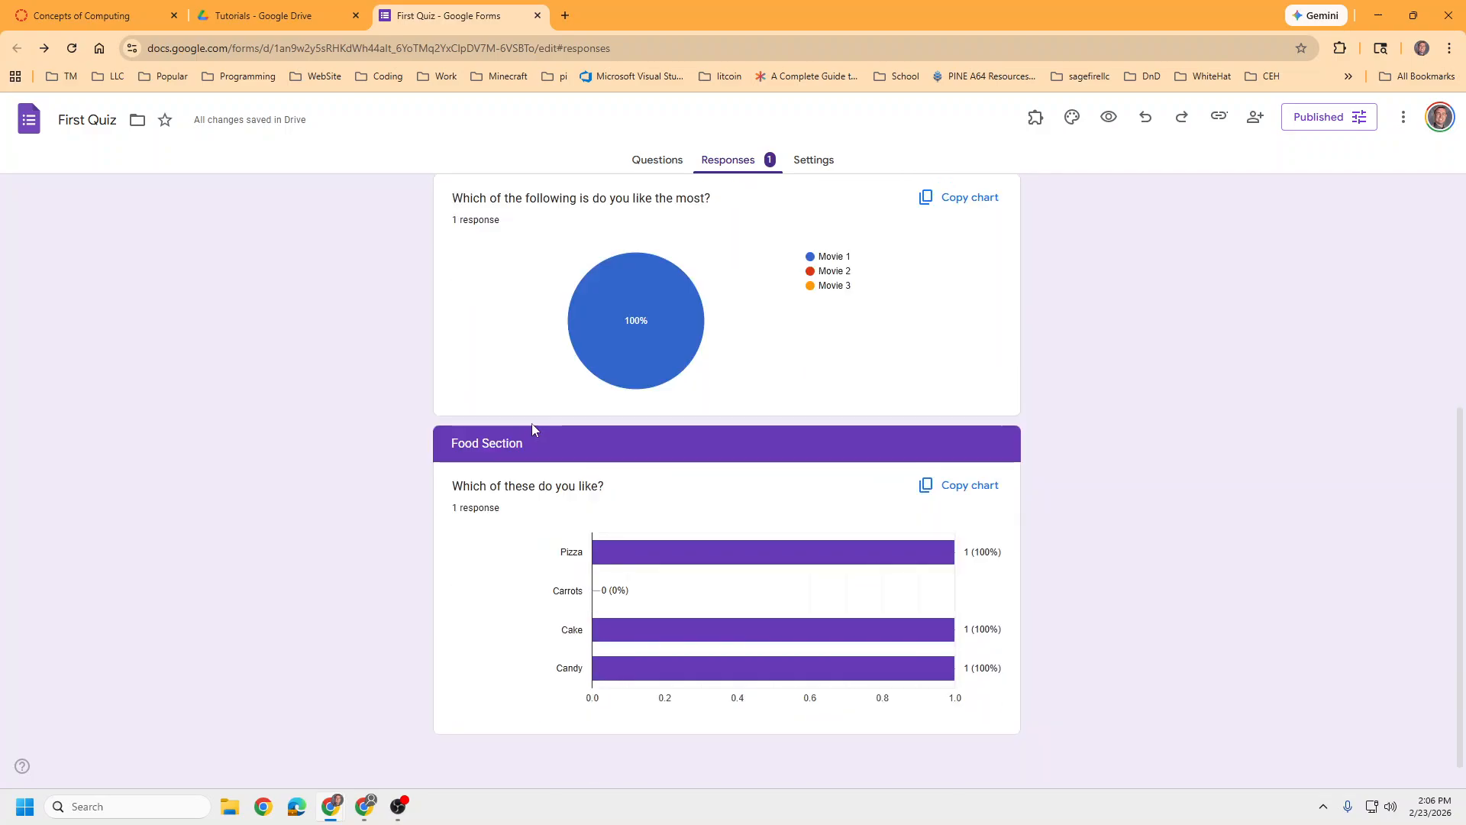
pyautogui.moveTo(669, 319)
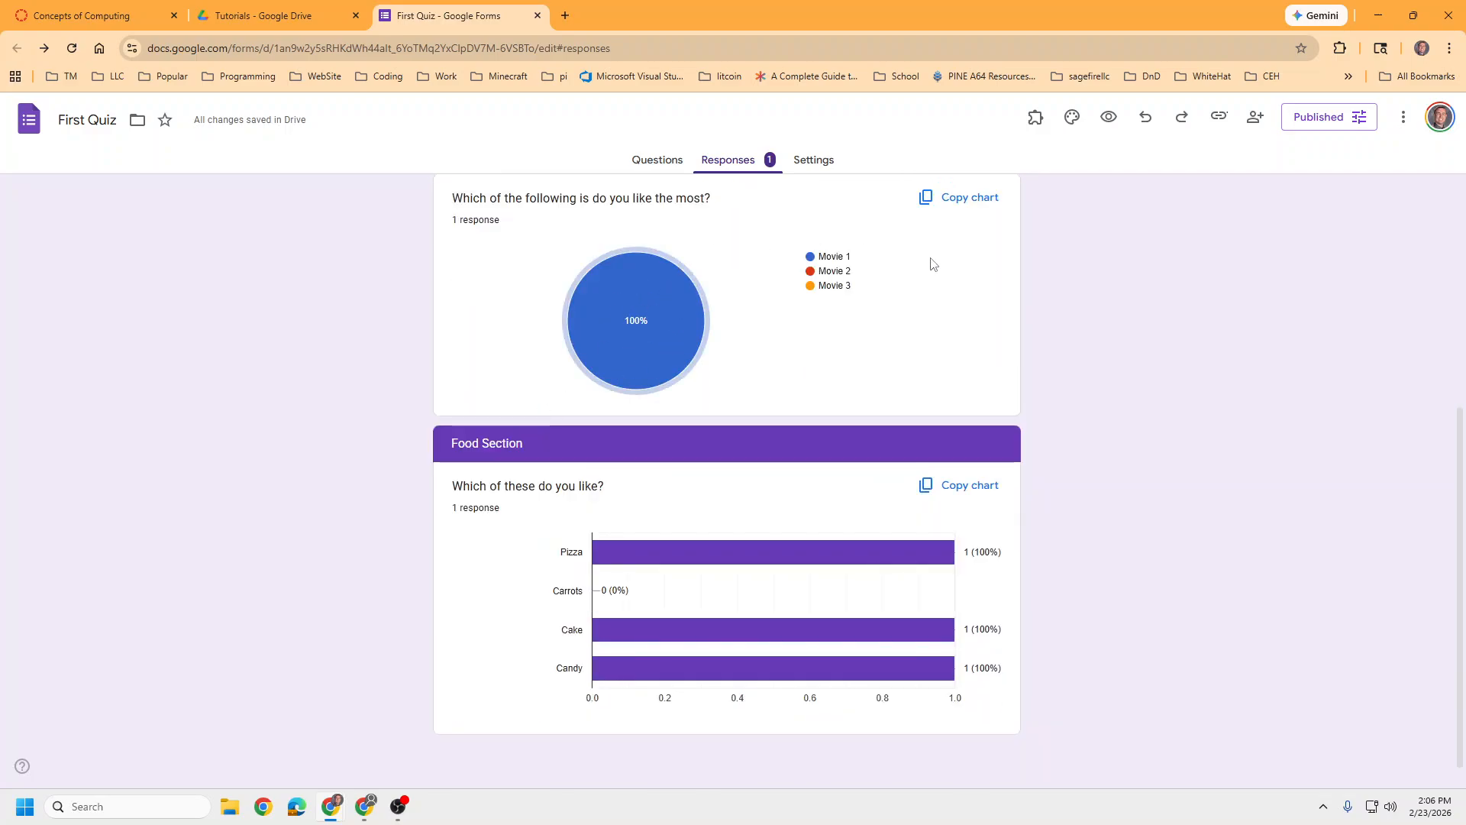
pyautogui.scroll(5, 631, 359)
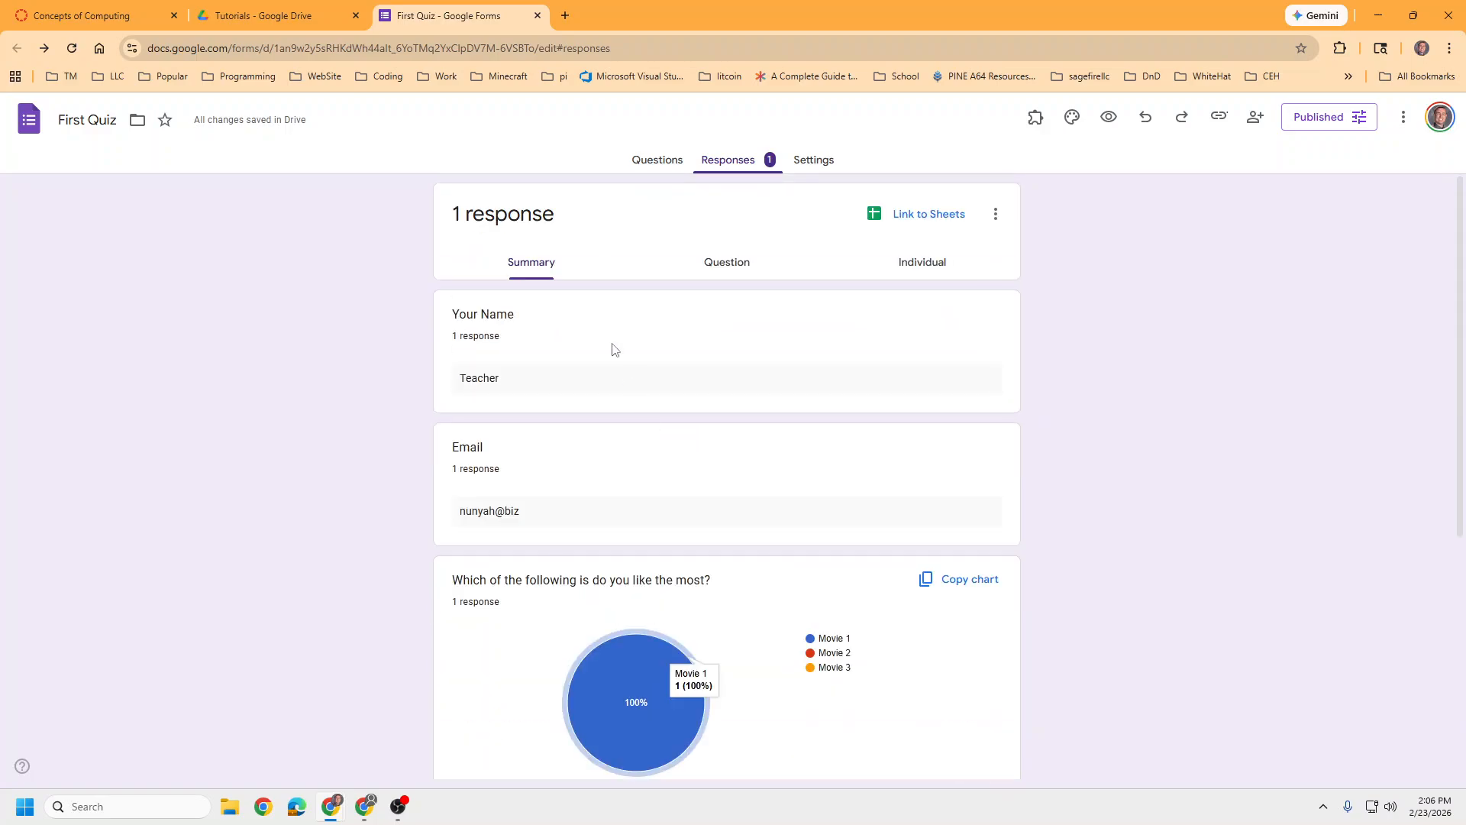
# Examine the submitted response by question and individually, and return to the response summary
pyautogui.scroll(-1, 527, 508)
pyautogui.scroll(1, 527, 500)
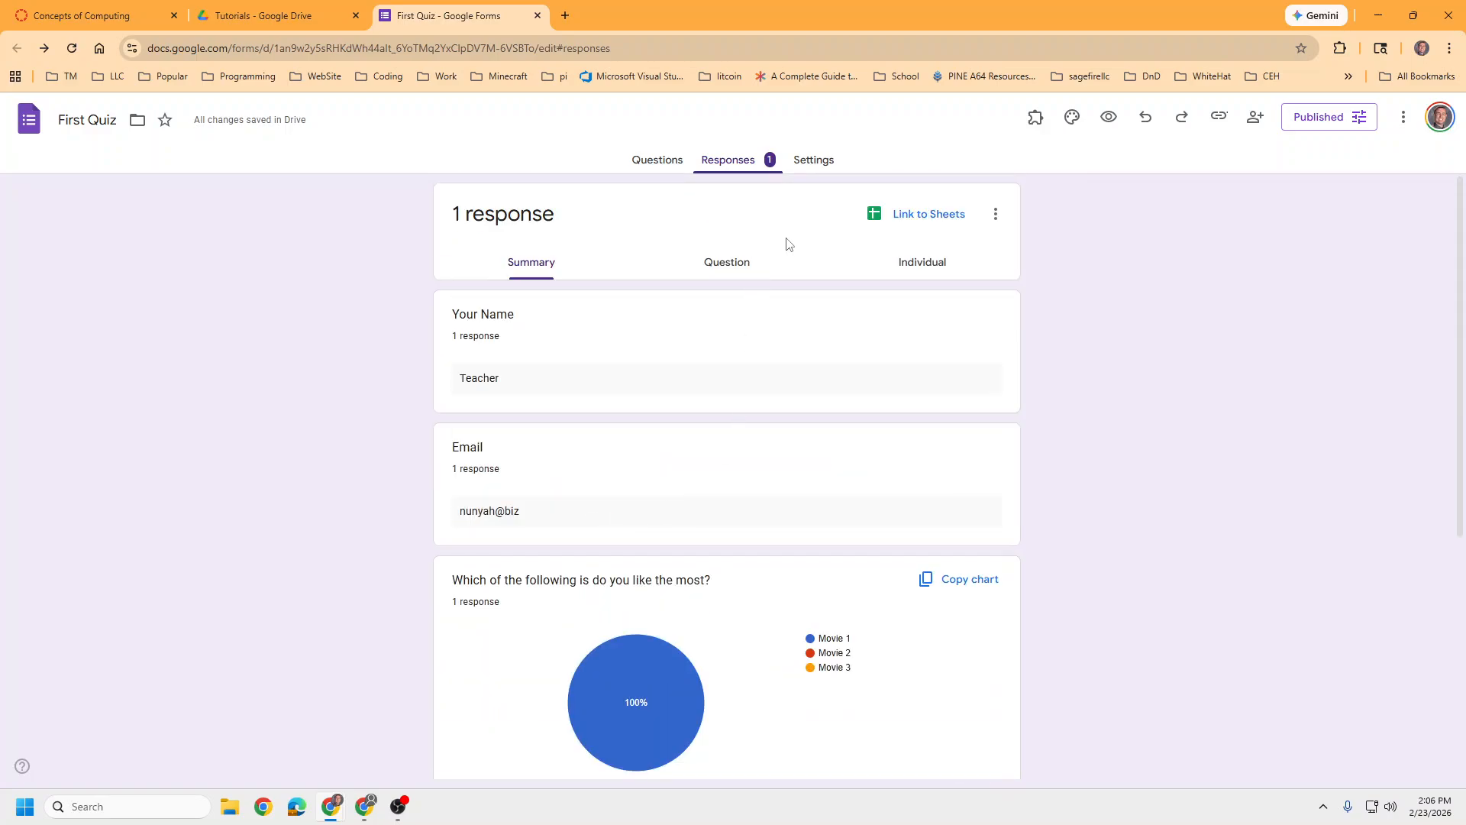
pyautogui.click(729, 268)
pyautogui.click(920, 260)
pyautogui.click(568, 266)
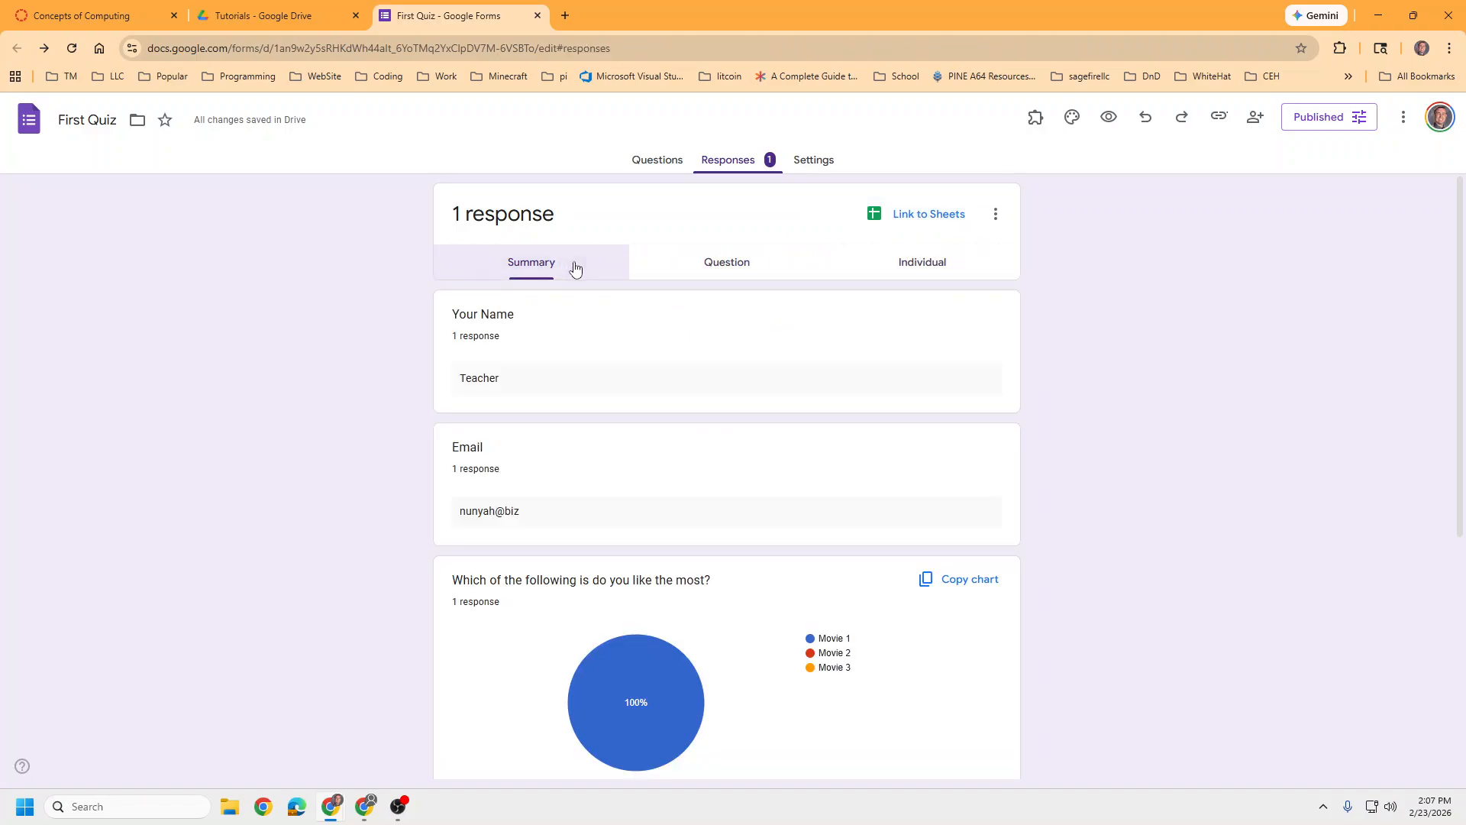
# Open the form's settings and turn on the option to make this a quiz
pyautogui.click(643, 168)
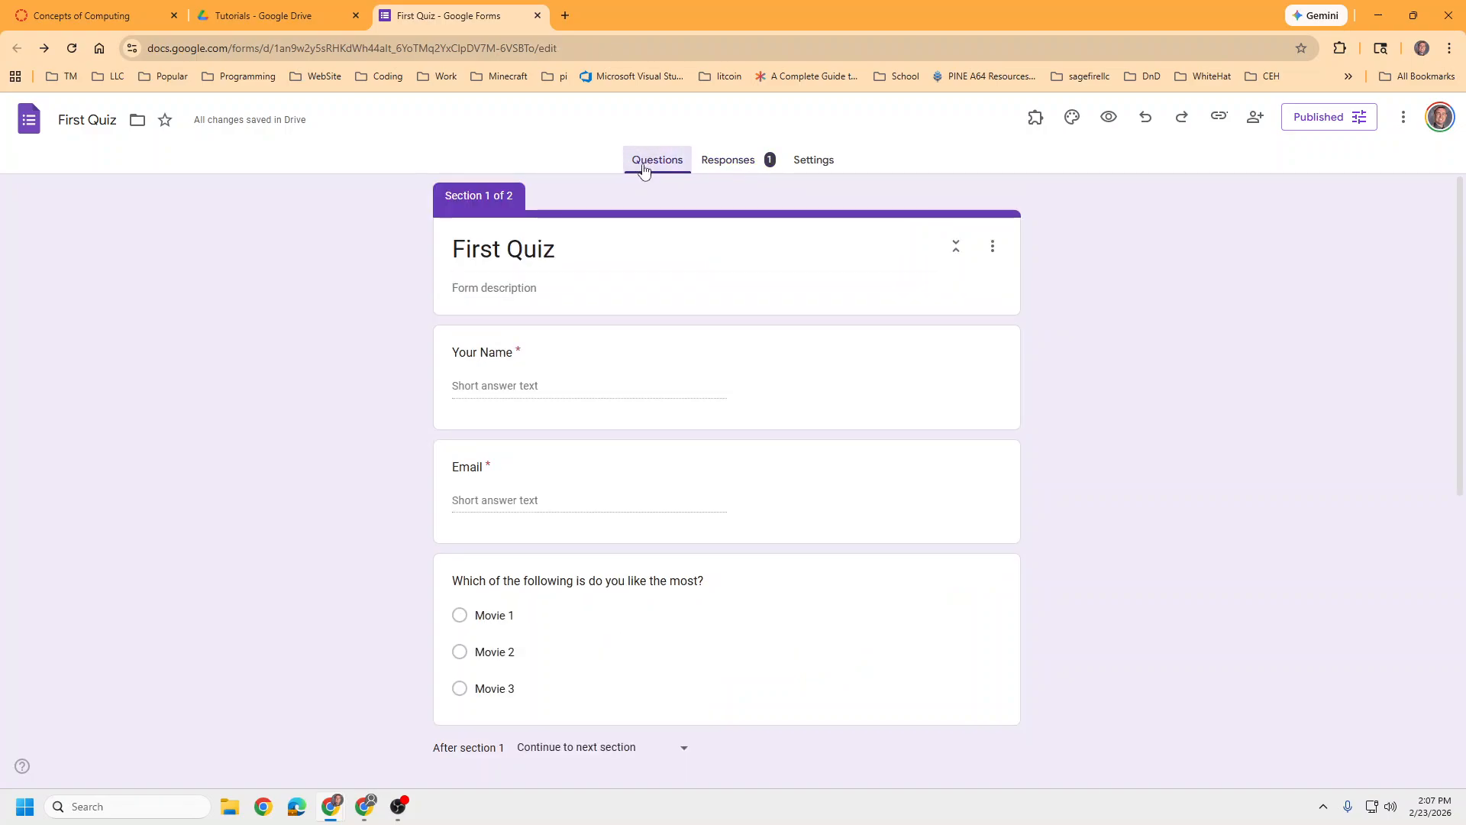
pyautogui.click(815, 162)
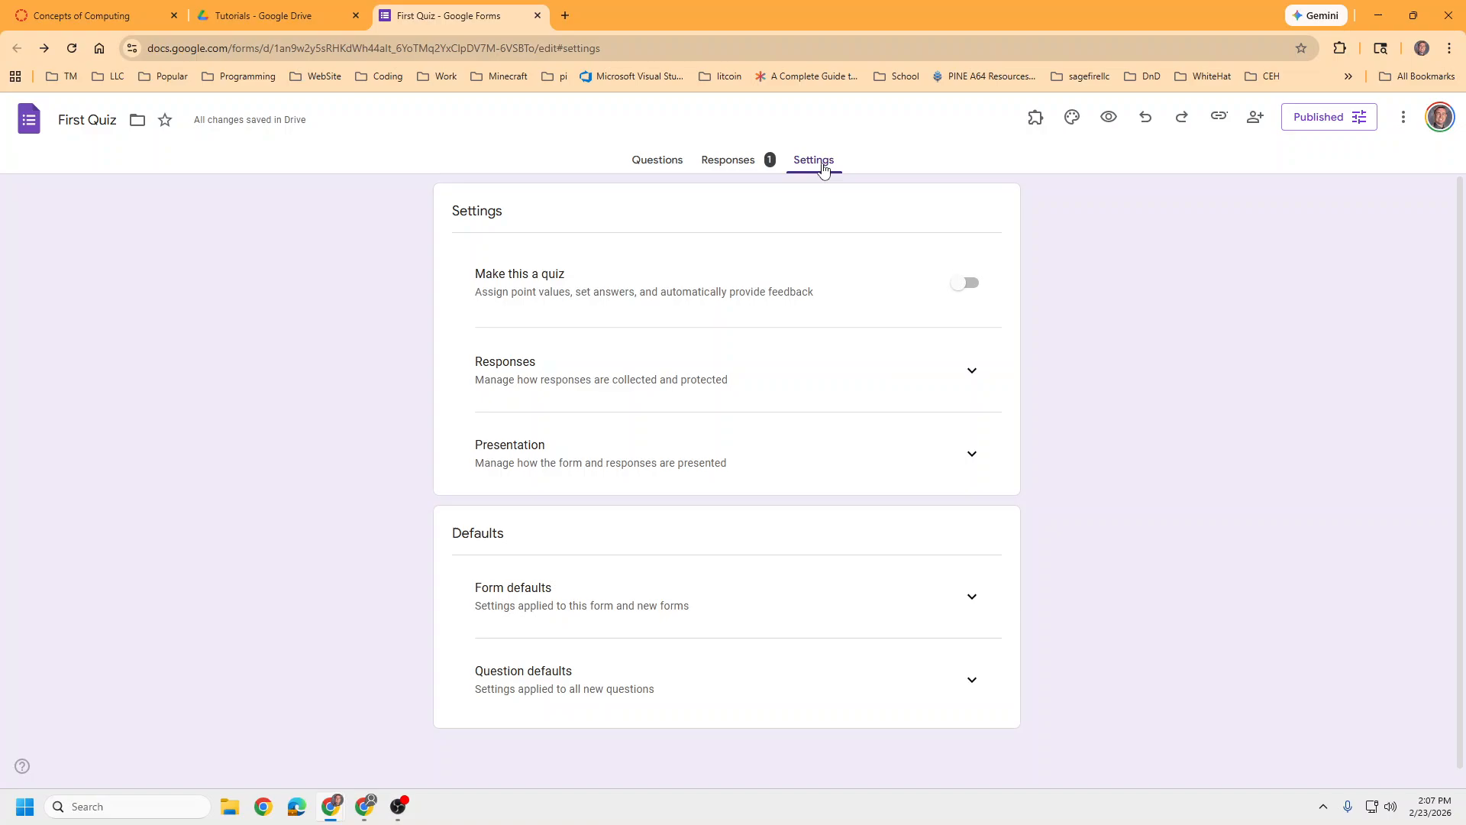
pyautogui.moveTo(570, 275); pyautogui.dragTo(474, 275)
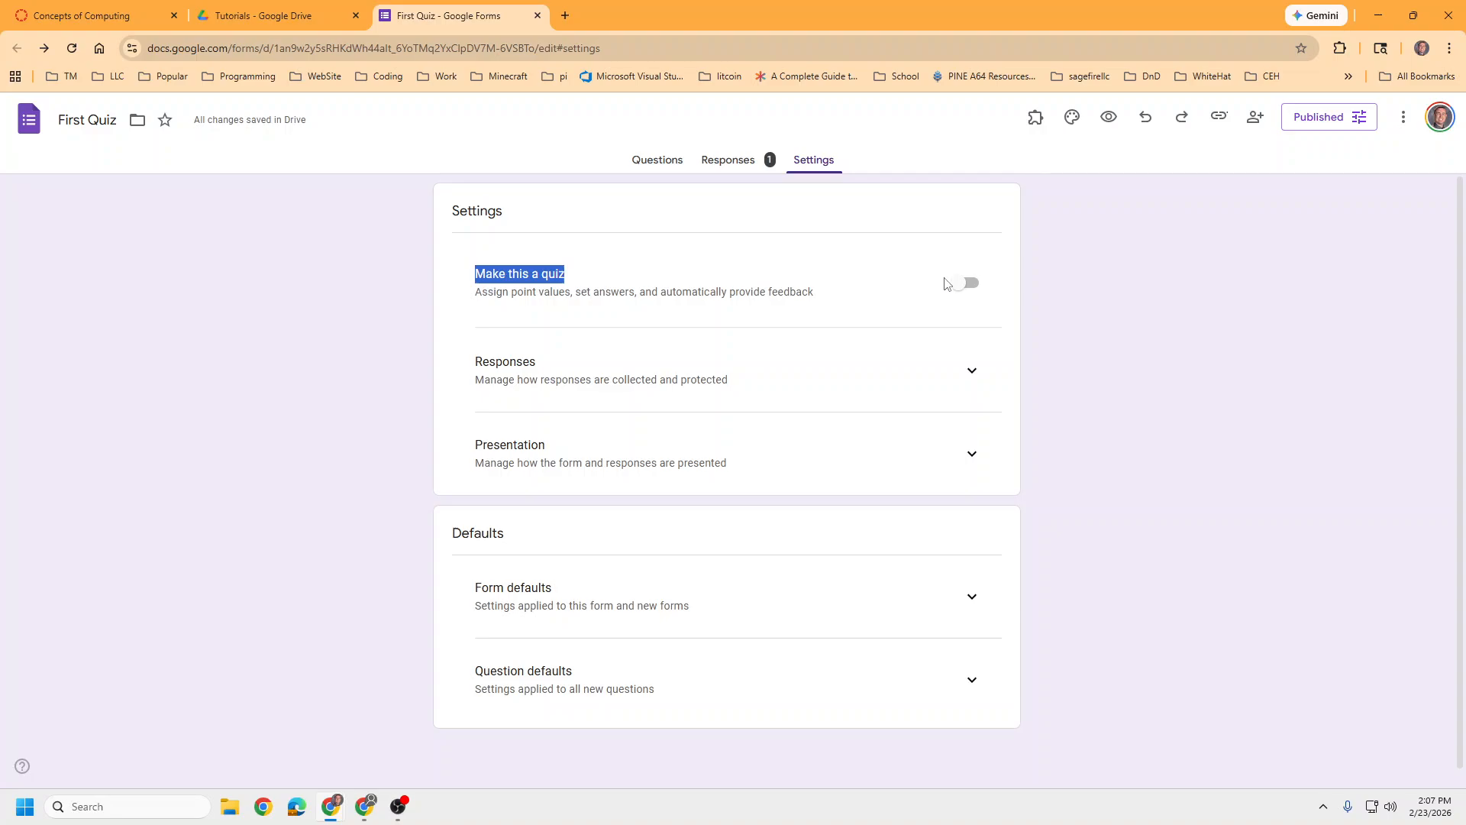
pyautogui.click(967, 285)
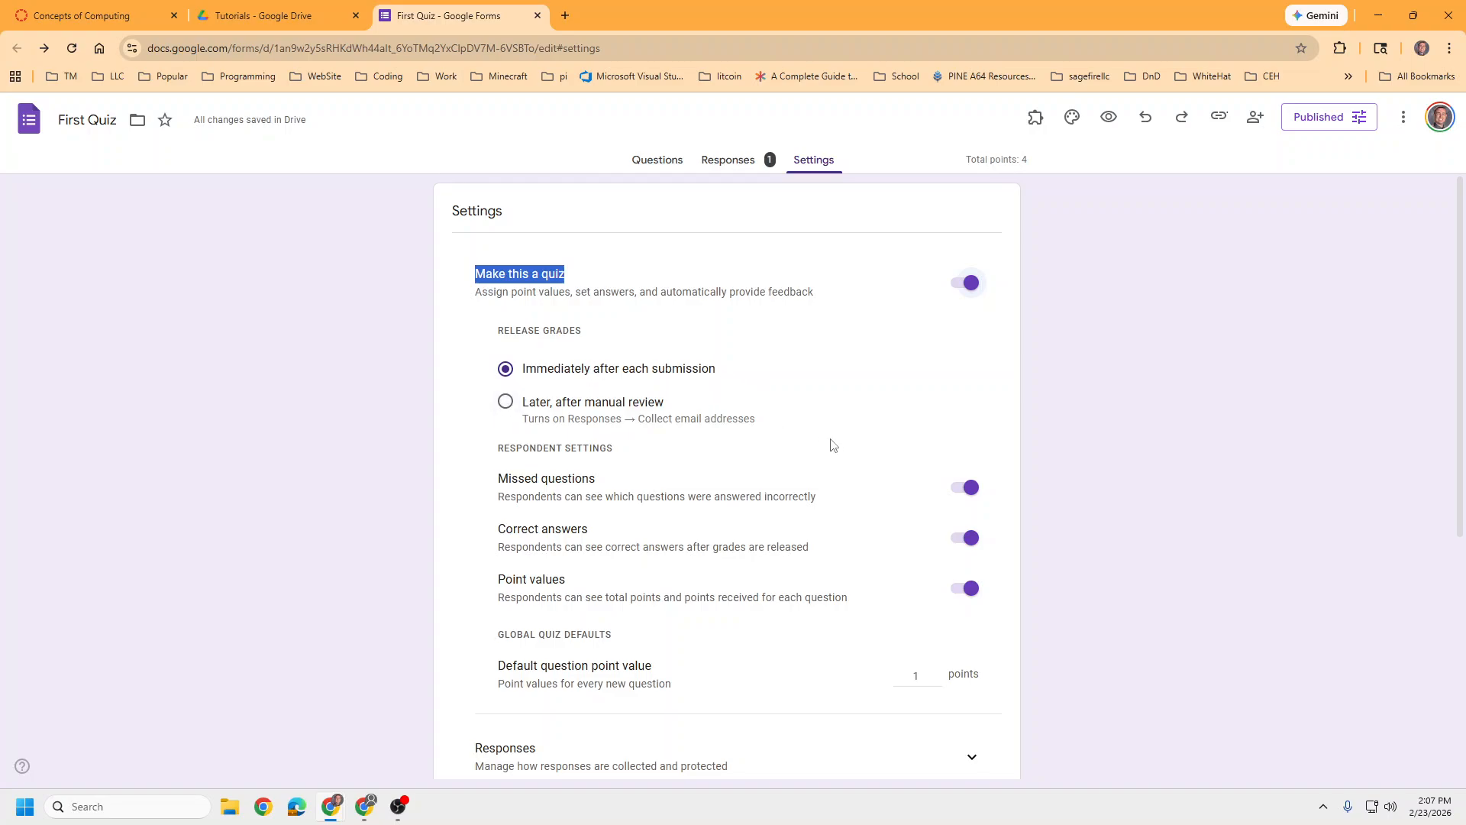
# Expand the response settings below the quiz defaults and set Collect email addresses to Verified
pyautogui.scroll(-1, 840, 447)
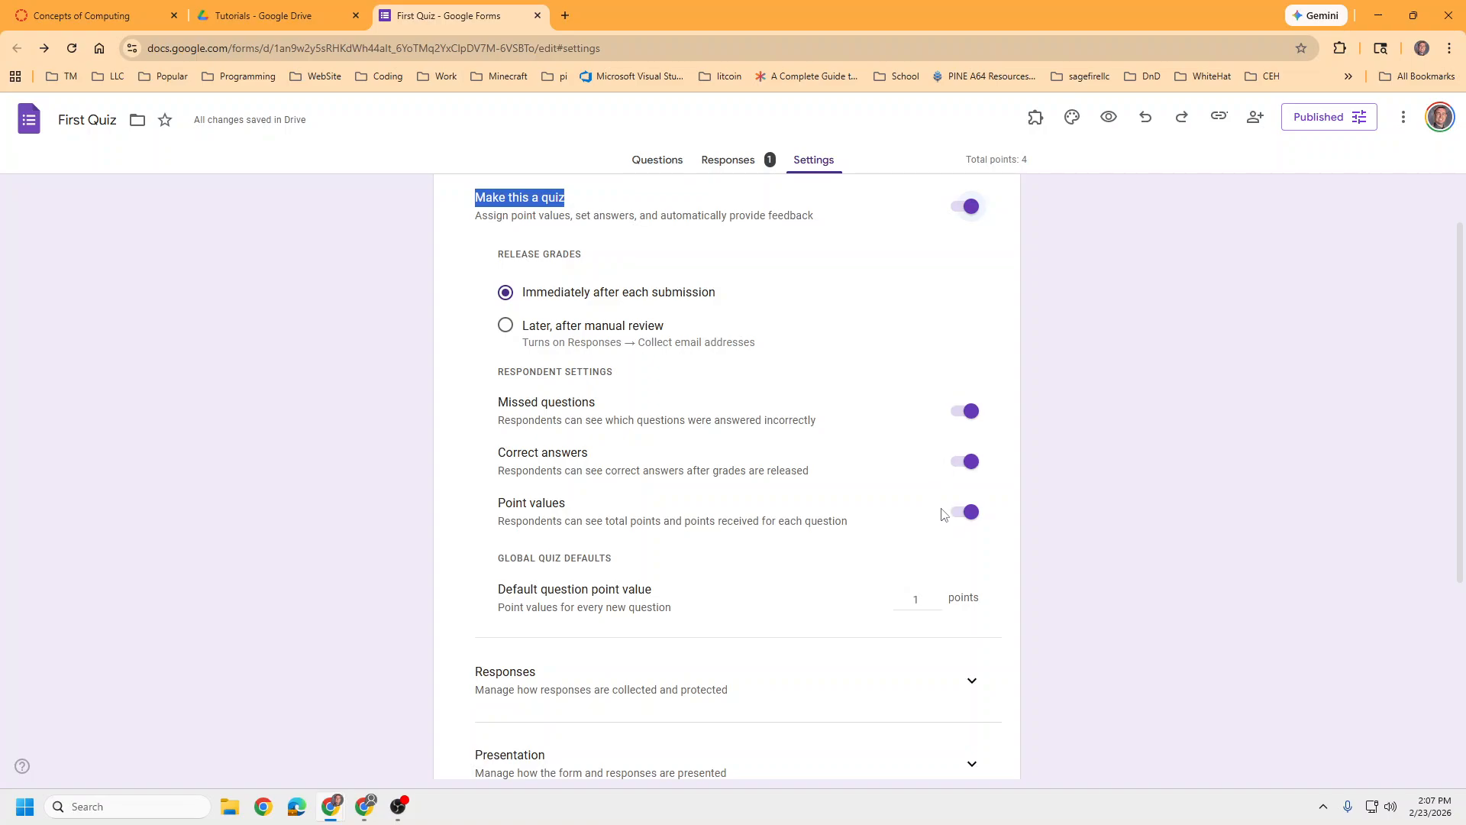
pyautogui.scroll(-2, 854, 462)
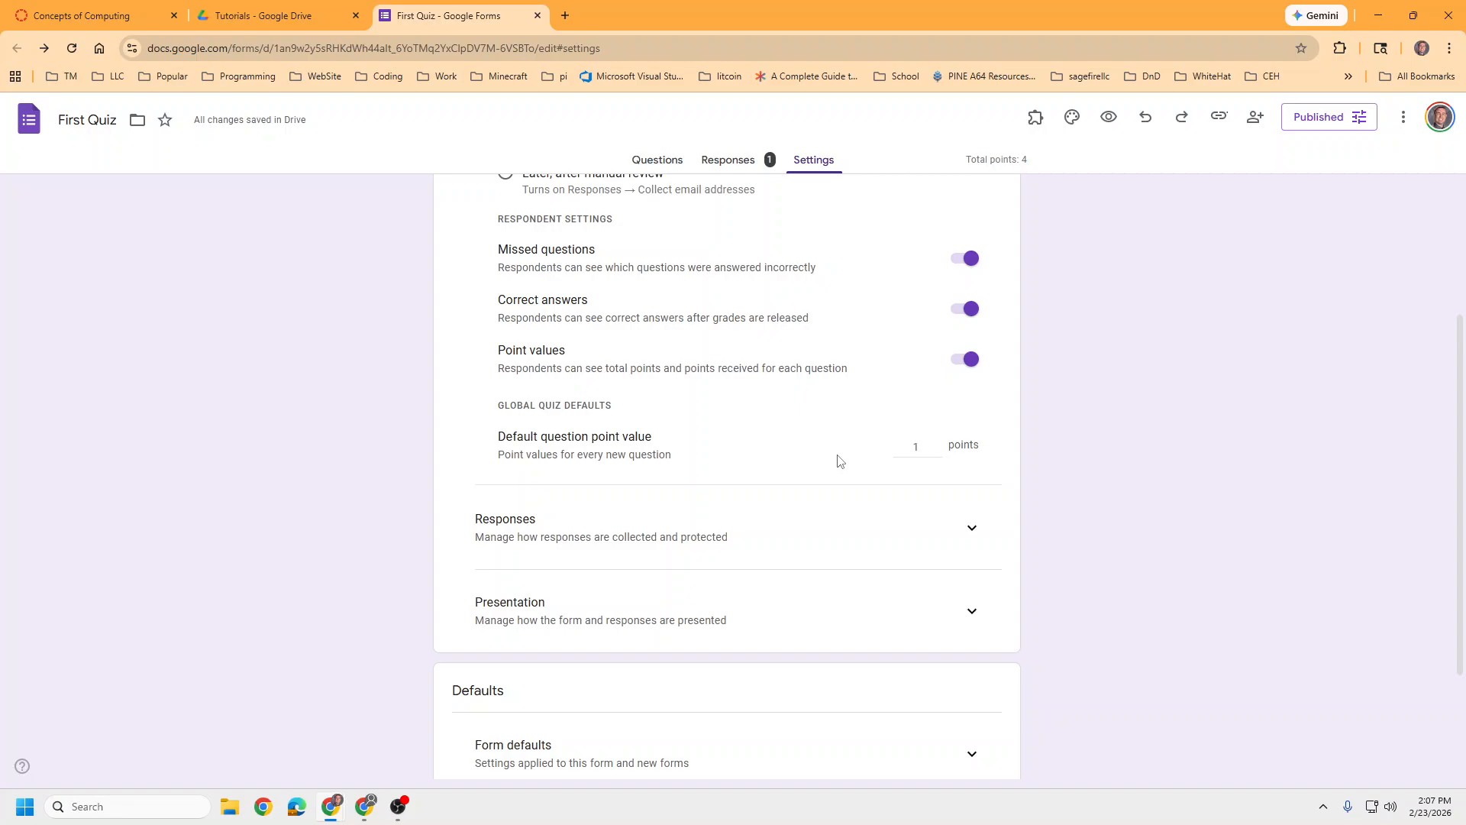
pyautogui.scroll(-1, 840, 461)
pyautogui.click(970, 452)
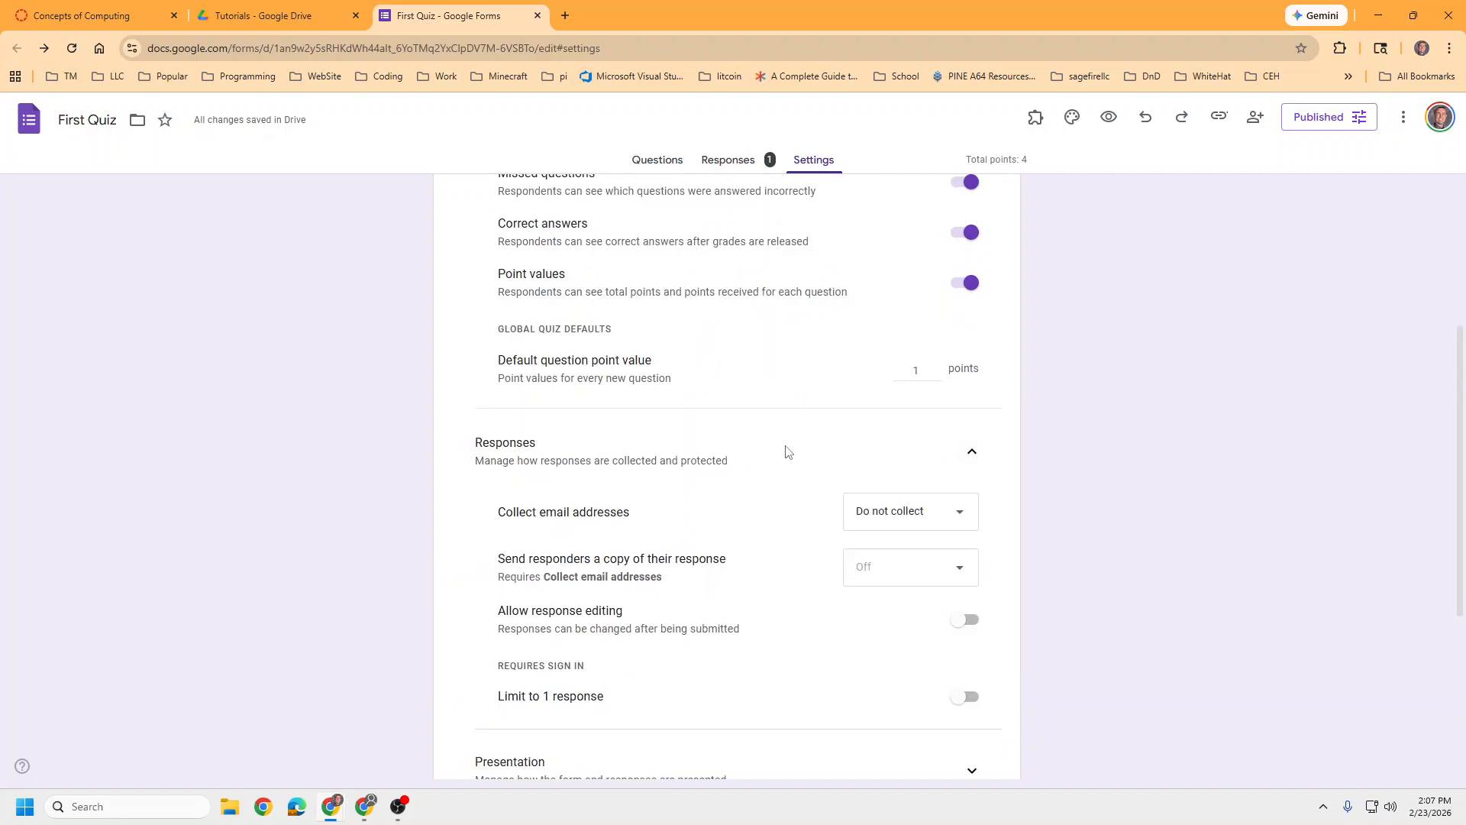
pyautogui.scroll(-2, 764, 451)
pyautogui.click(899, 368)
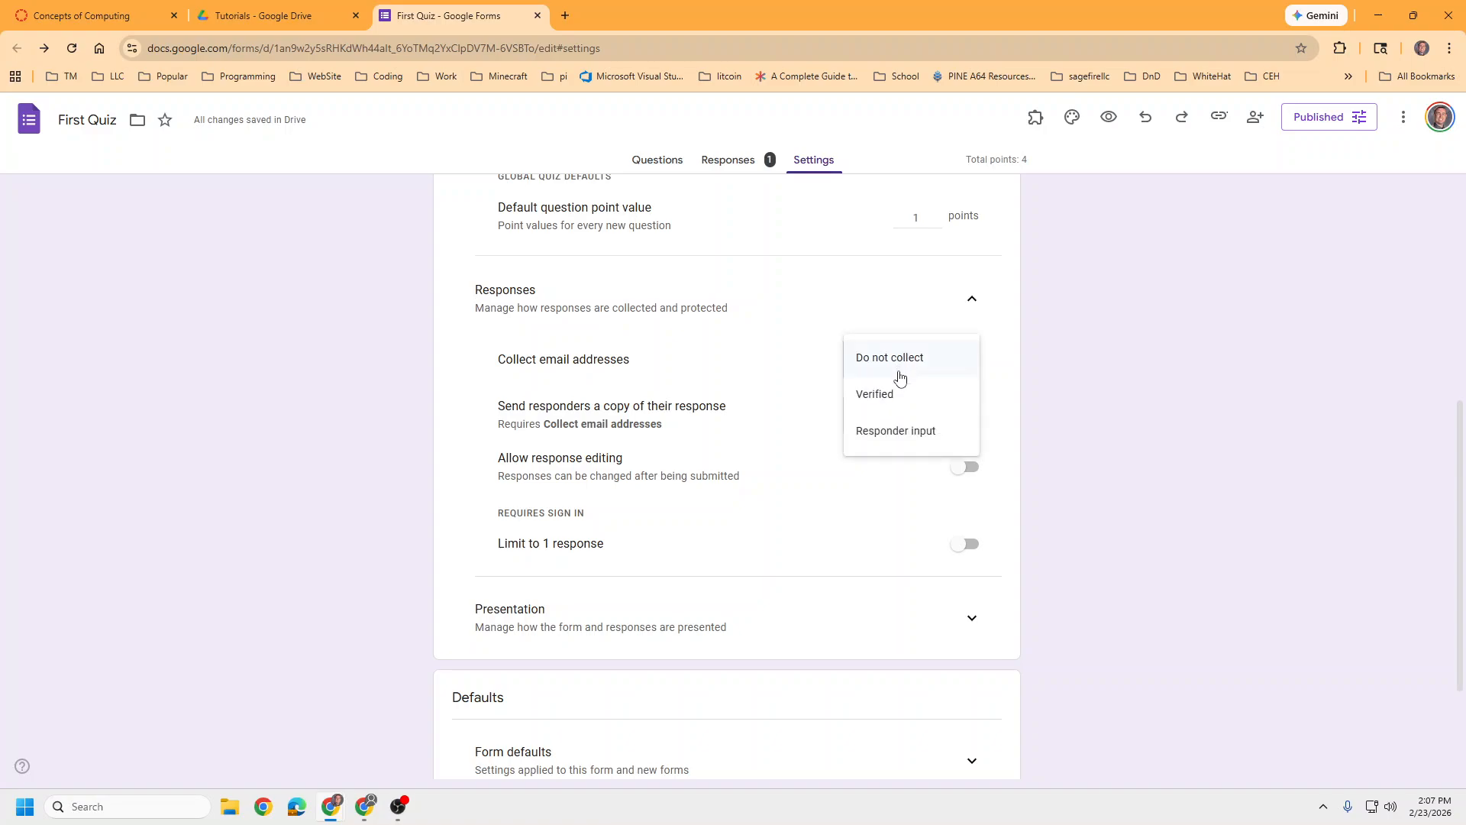
pyautogui.click(899, 397)
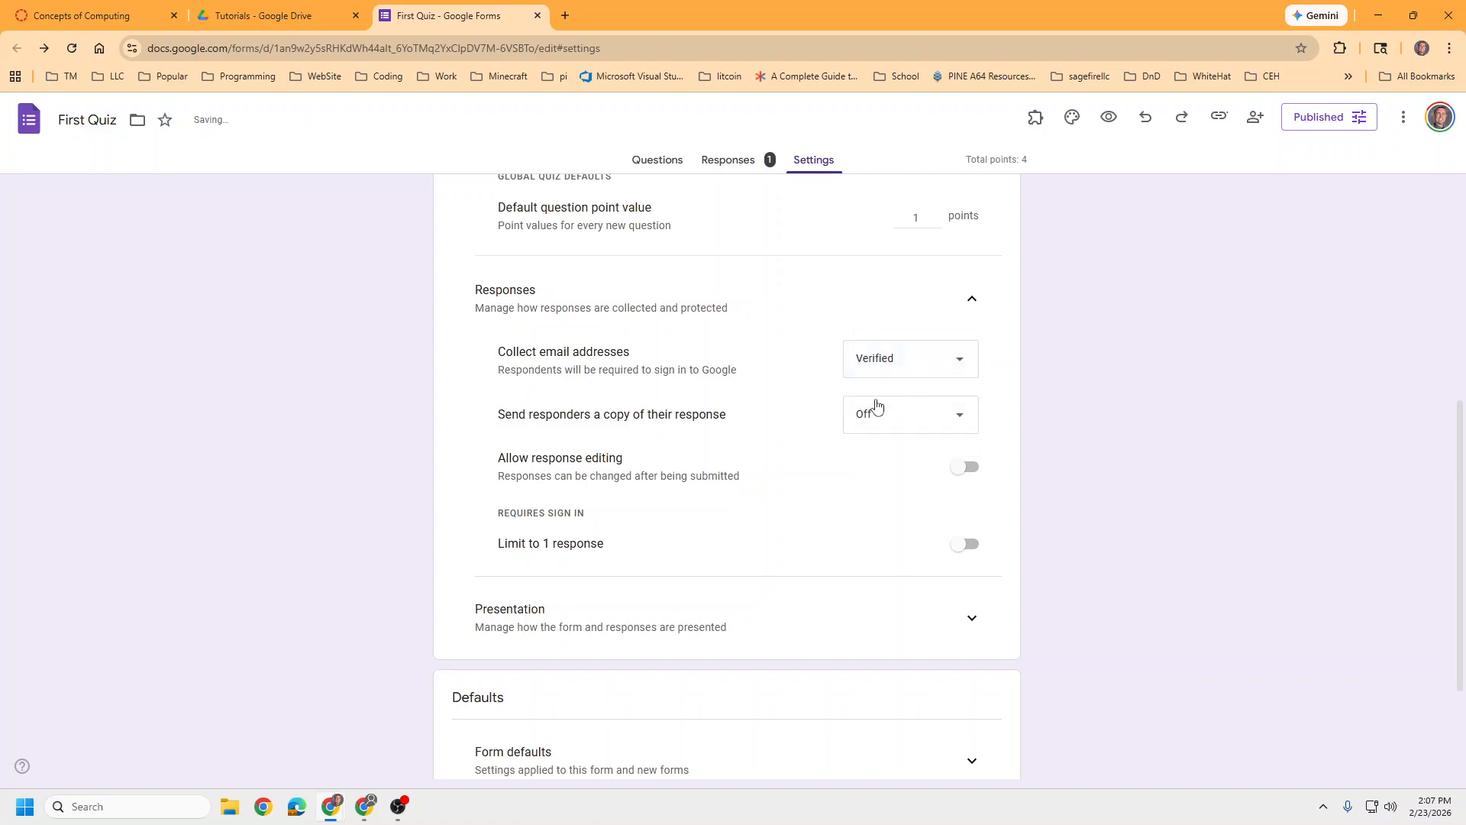
# Turn on Limit to 1 response, keeping Send responders a copy of their response set to Off
pyautogui.click(887, 416)
pyautogui.click(887, 416)
pyautogui.click(970, 544)
pyautogui.moveTo(607, 545); pyautogui.dragTo(474, 544)
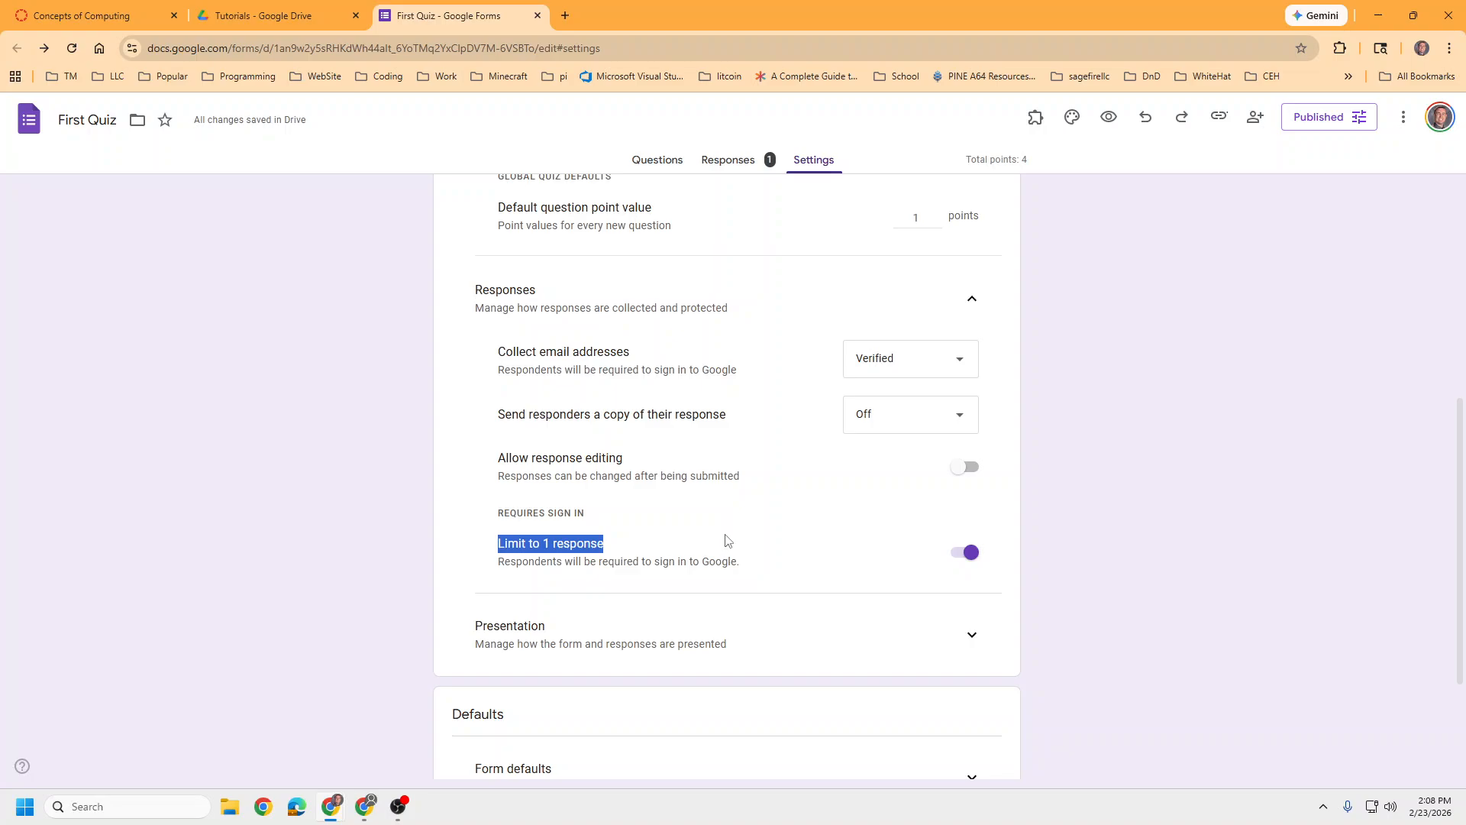
# Examine the presentation settings for form display, after submission and restrictions, and collapse the response settings
pyautogui.scroll(-2, 726, 527)
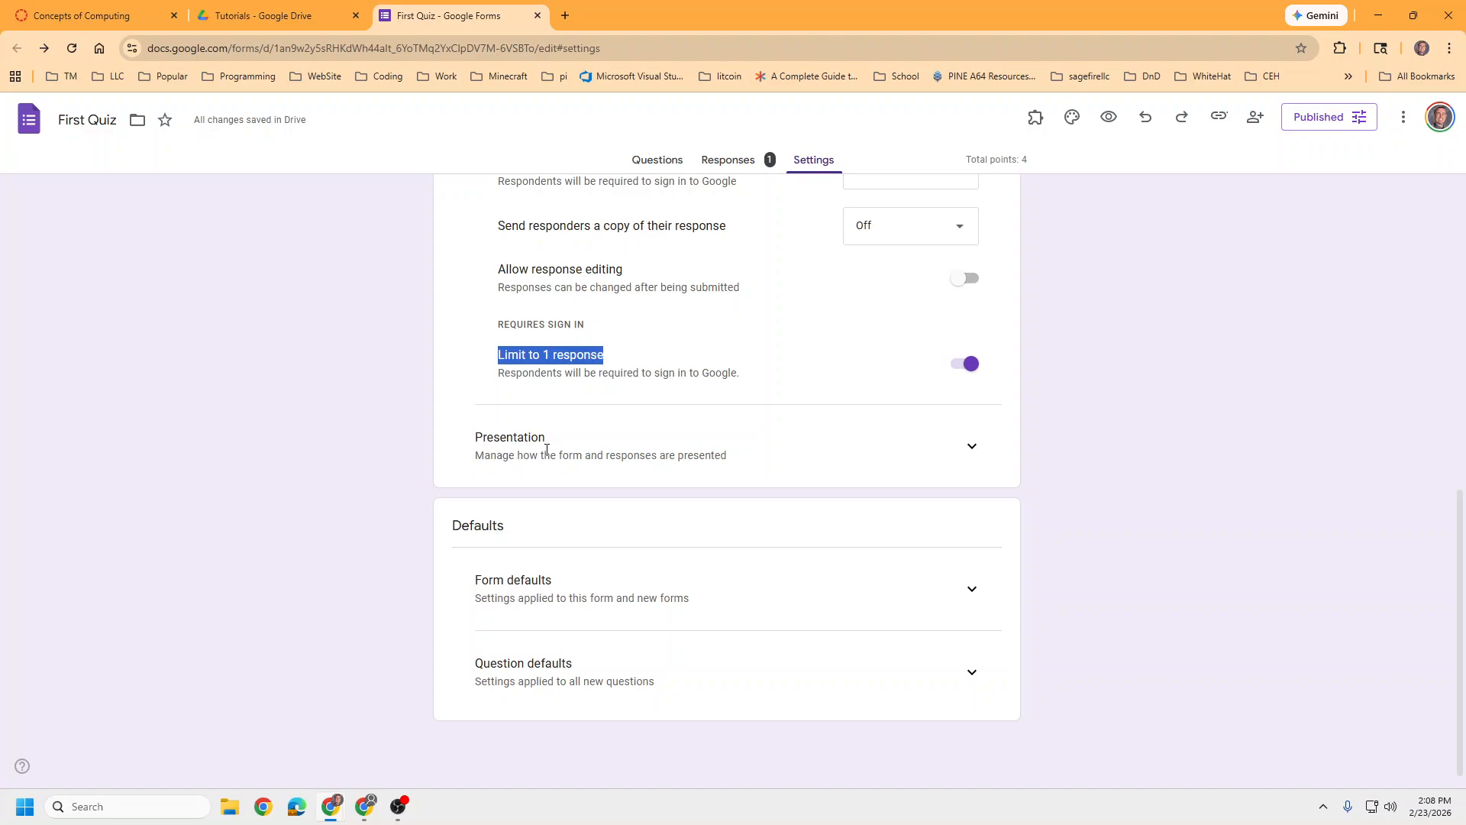
pyautogui.click(967, 446)
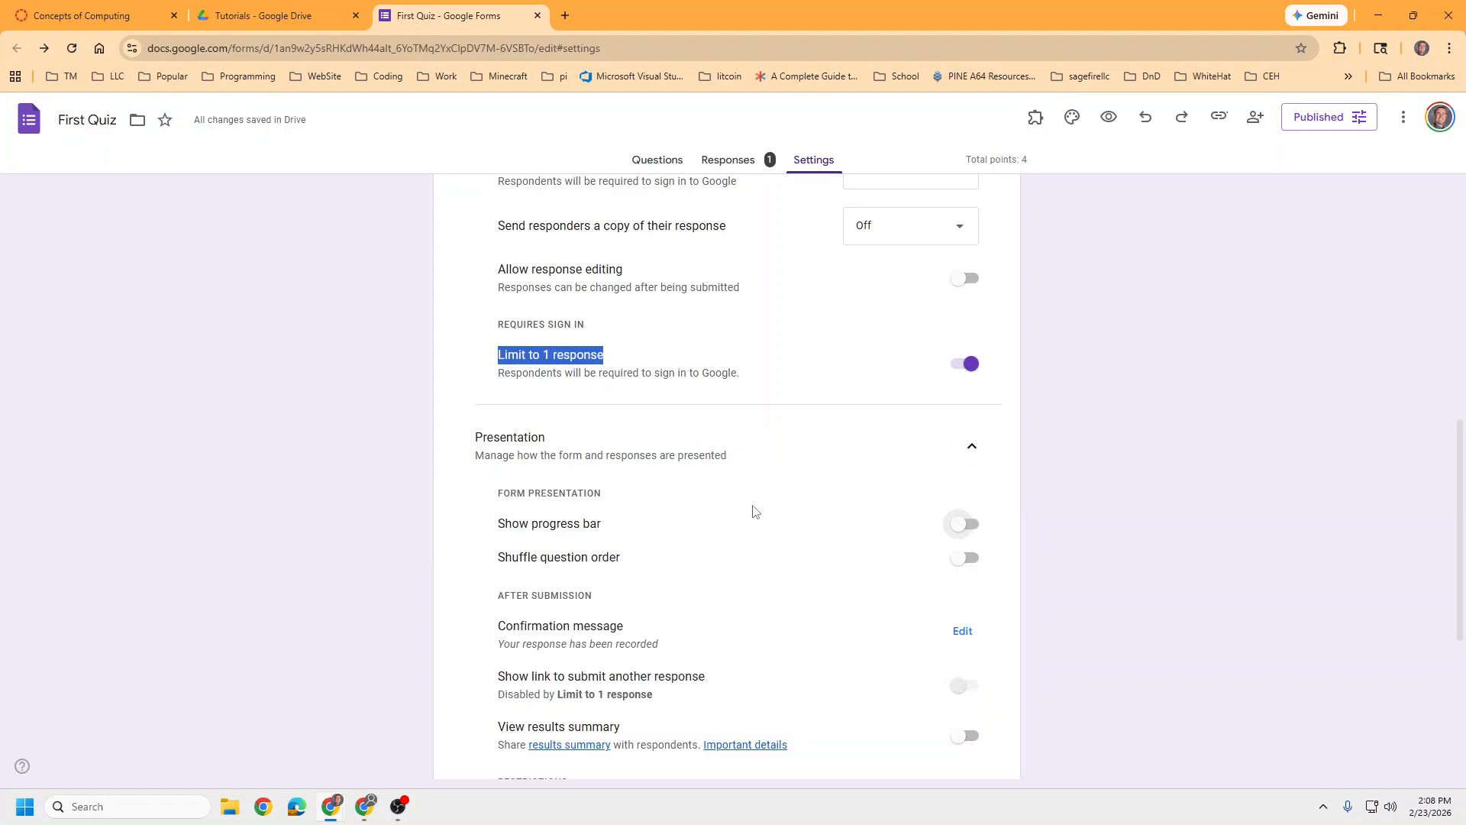
pyautogui.scroll(-1, 777, 642)
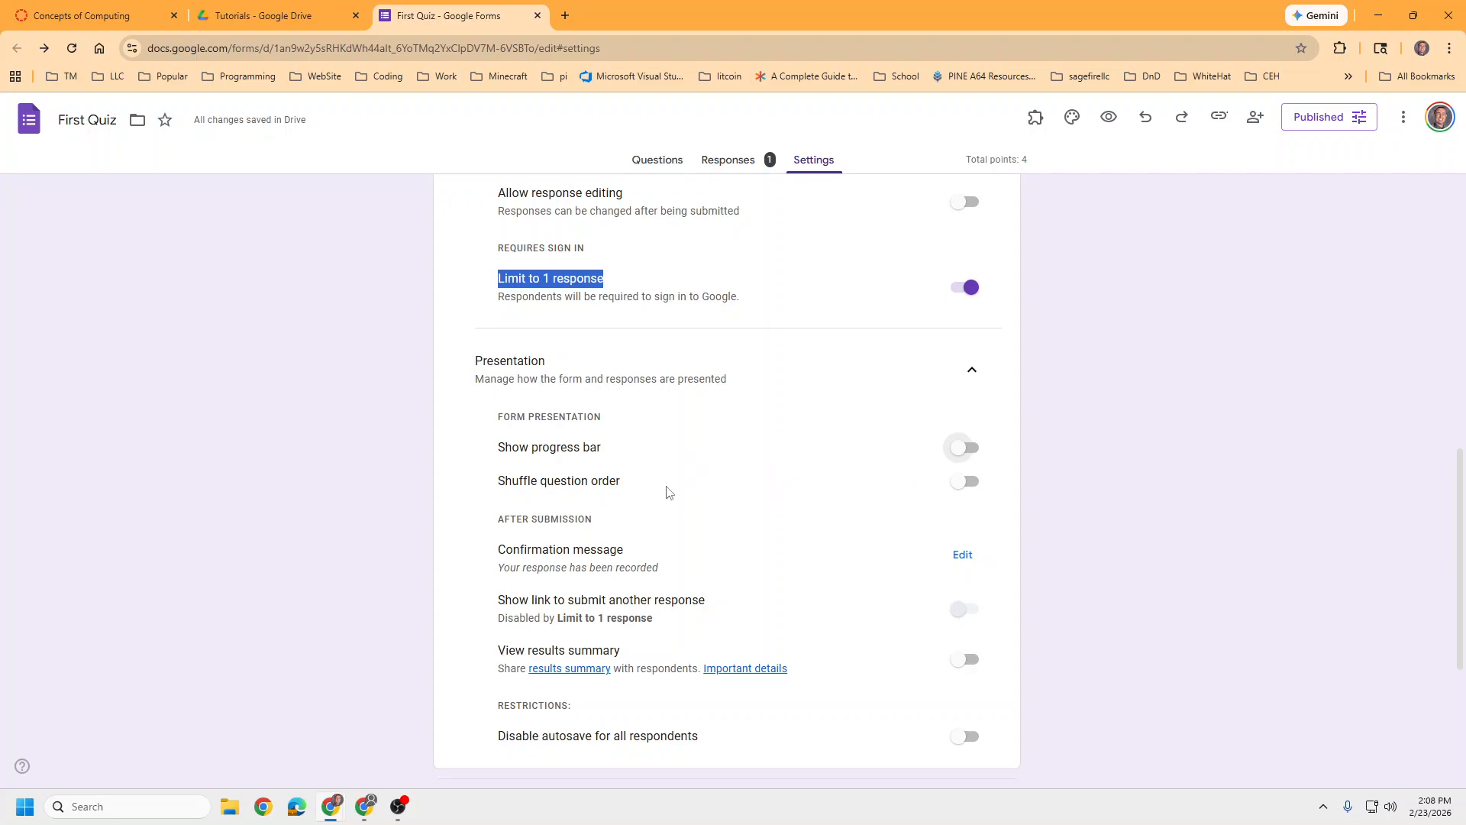
pyautogui.scroll(-4, 893, 599)
pyautogui.scroll(8, 895, 600)
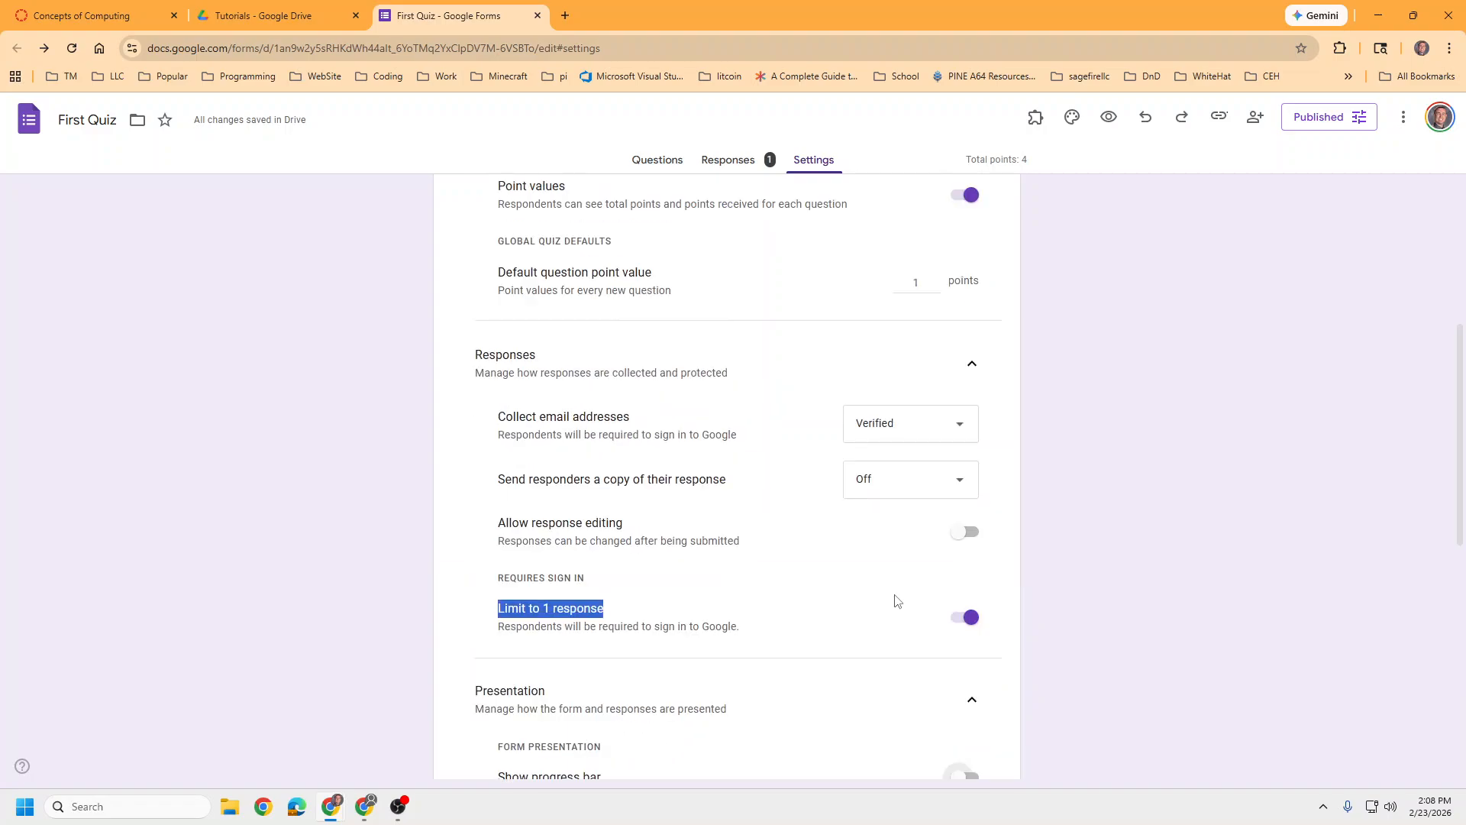
pyautogui.scroll(2, 896, 601)
pyautogui.click(965, 527)
pyautogui.scroll(3, 964, 531)
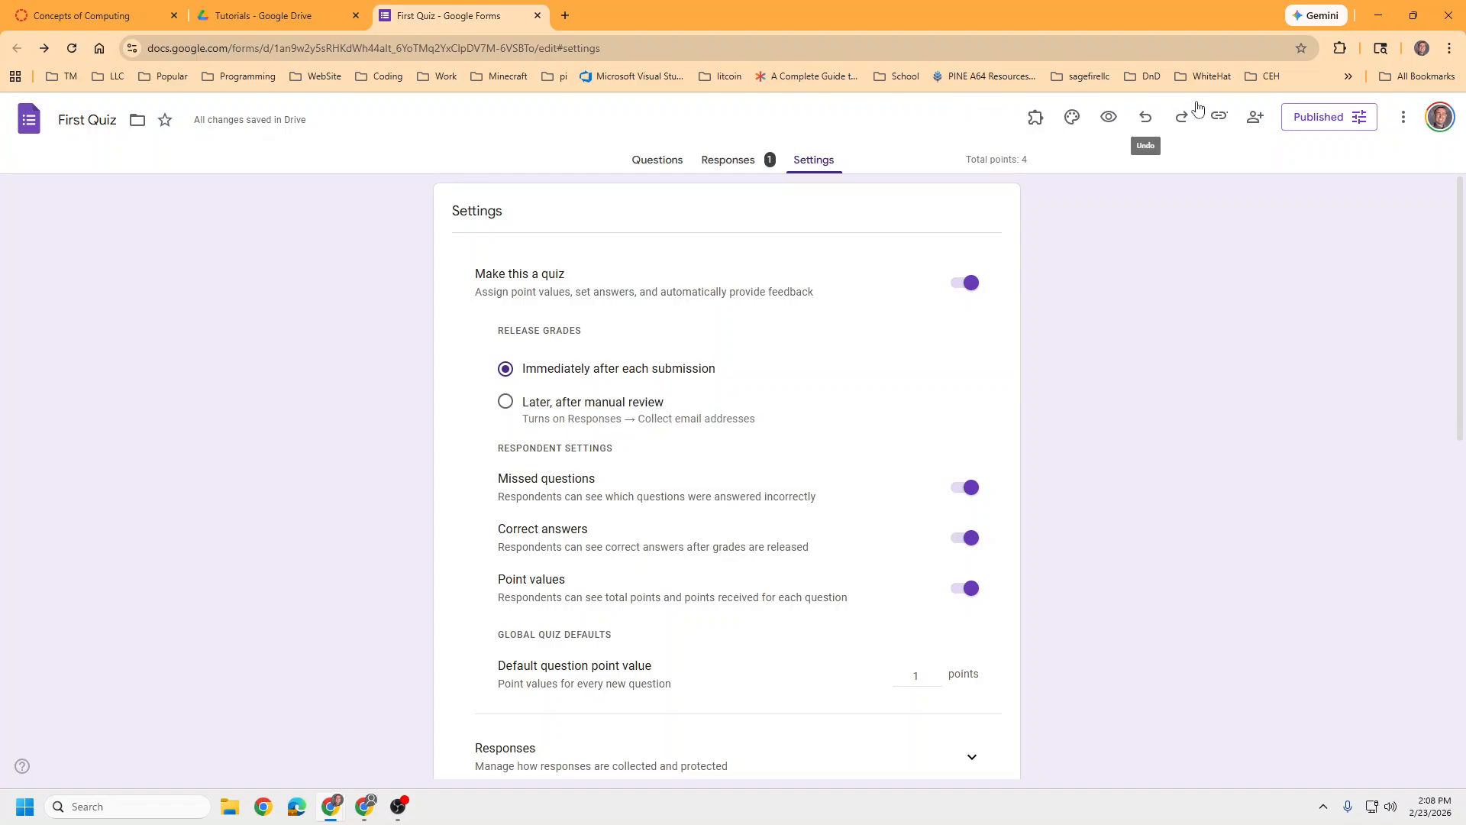
# Return to the form's questions and look over both sections for what needs an answer key
pyautogui.click(1401, 119)
pyautogui.click(1398, 122)
pyautogui.click(725, 160)
pyautogui.click(804, 162)
pyautogui.click(670, 155)
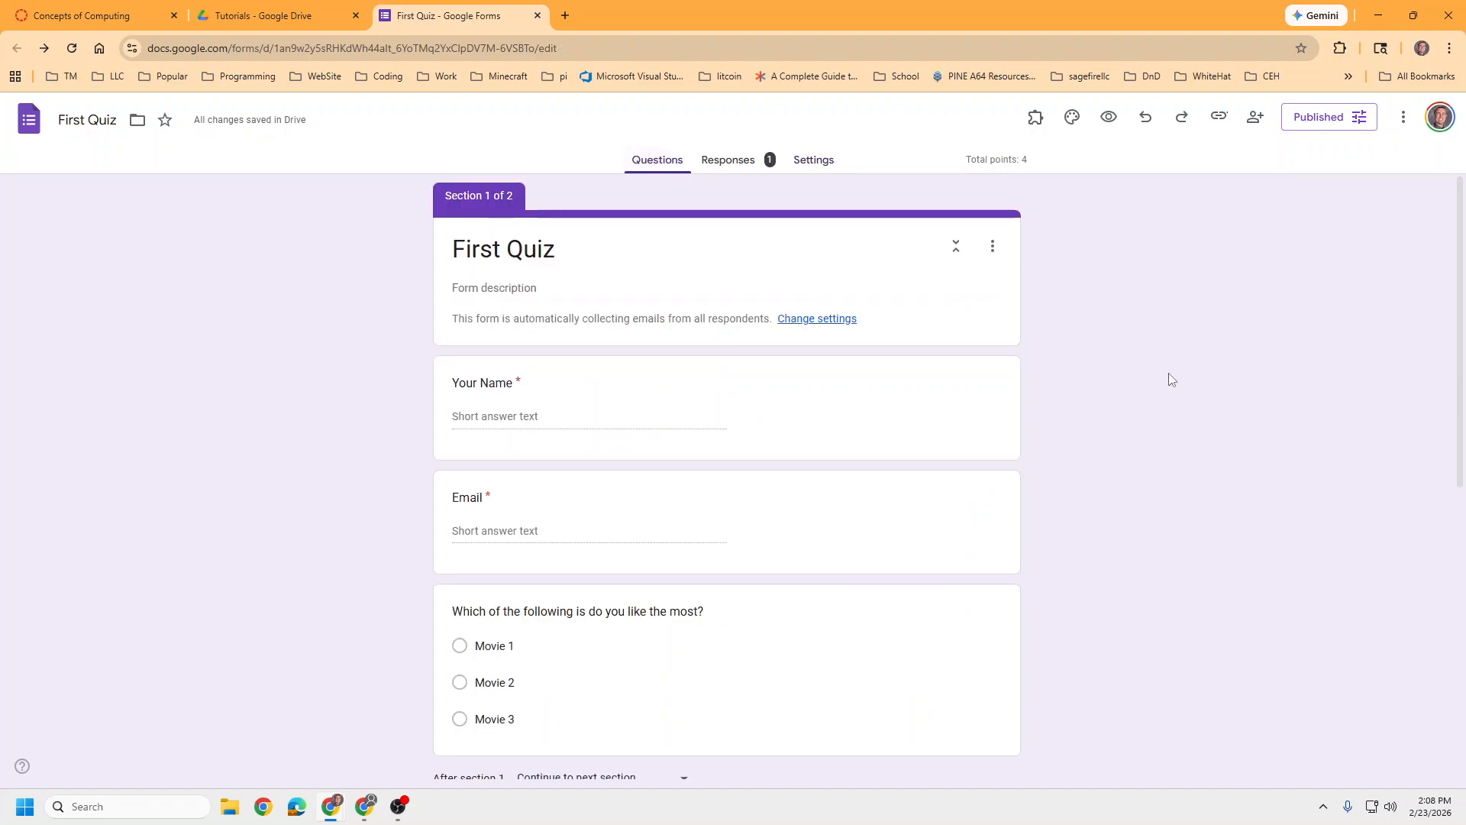
pyautogui.scroll(-7, 1095, 457)
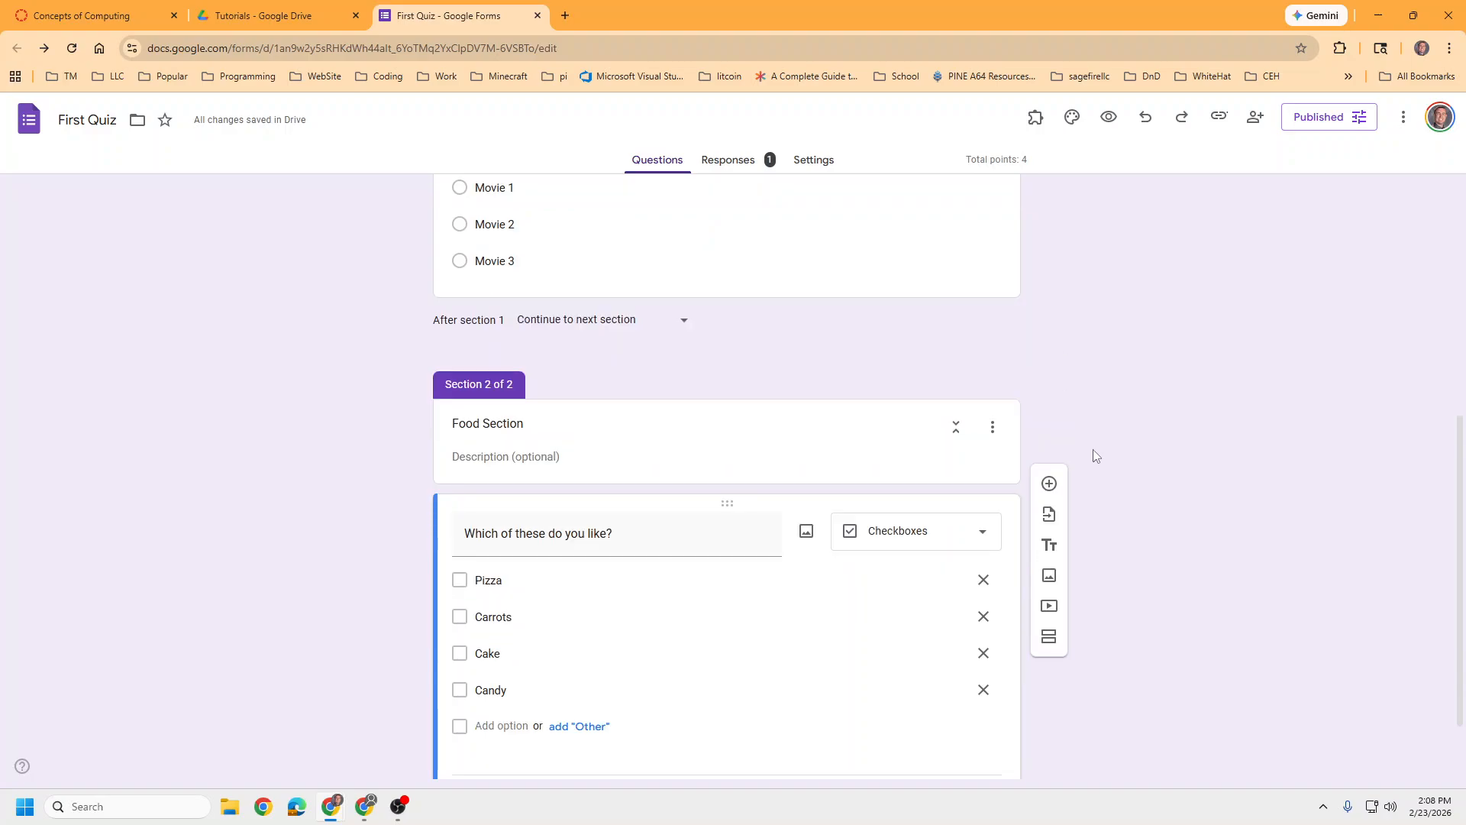
pyautogui.scroll(8, 1092, 429)
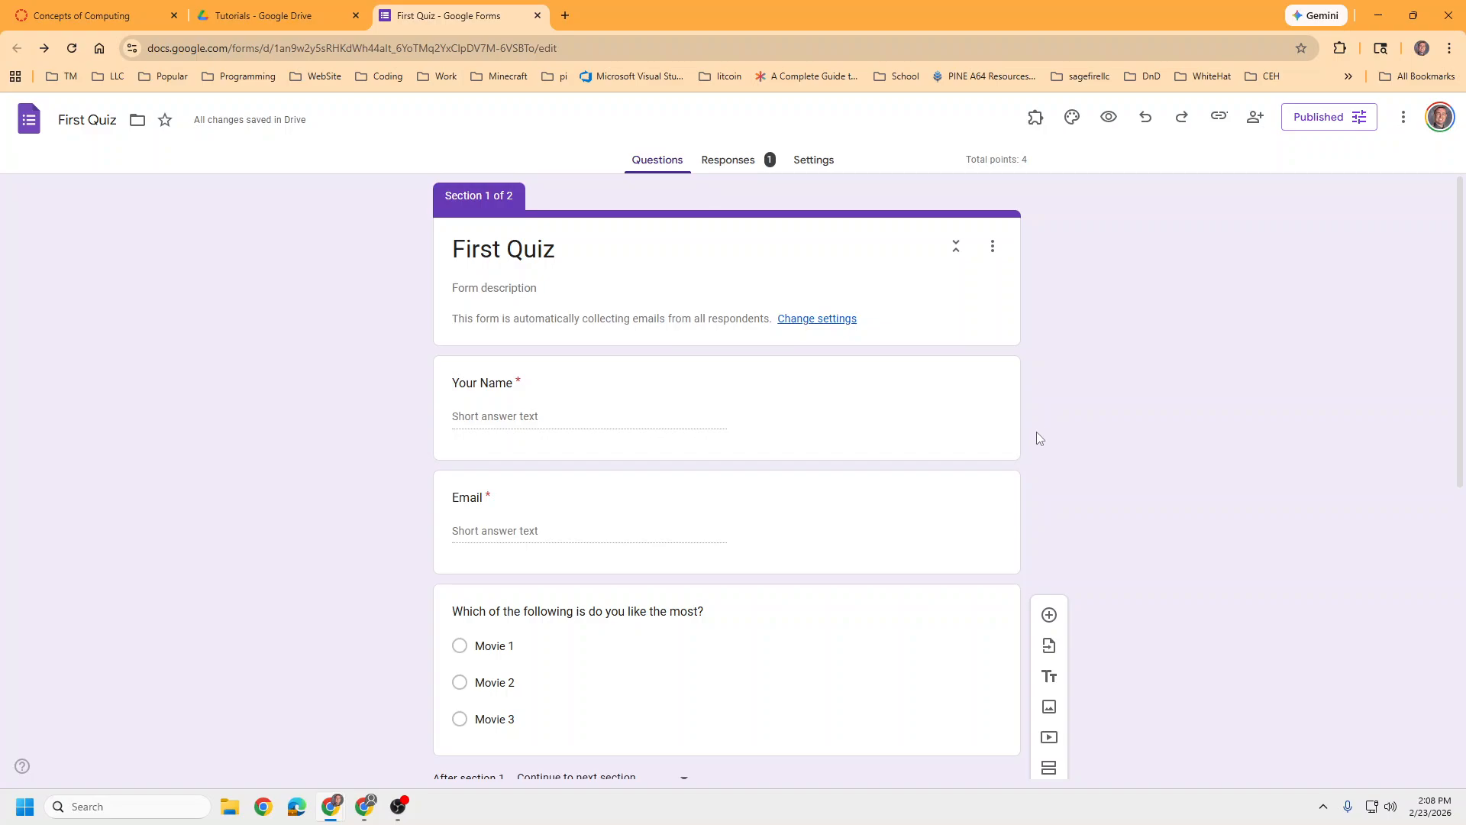
# Set the Your Name question to 0 points in its answer key
pyautogui.click(814, 384)
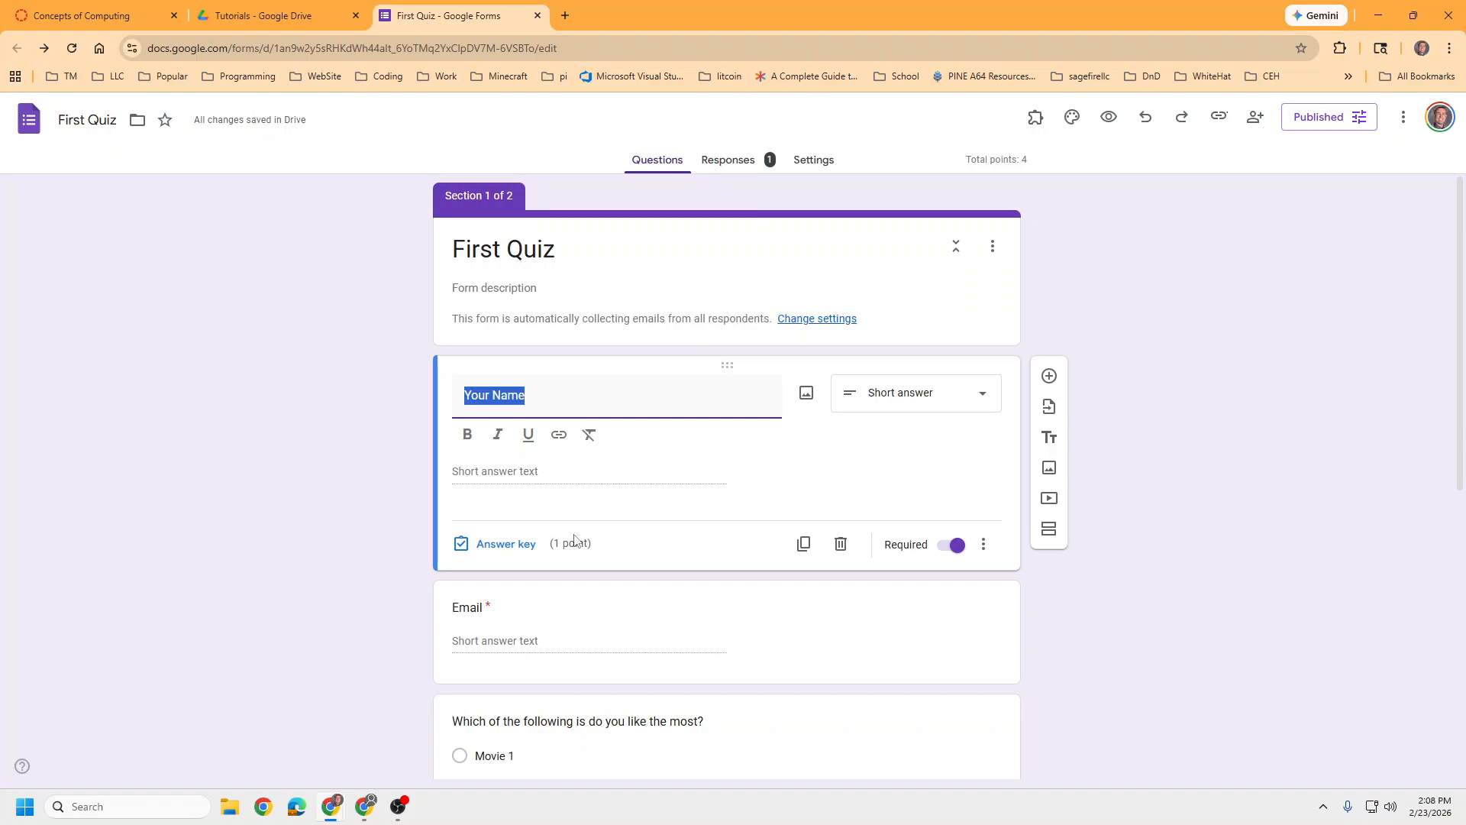
pyautogui.click(522, 547)
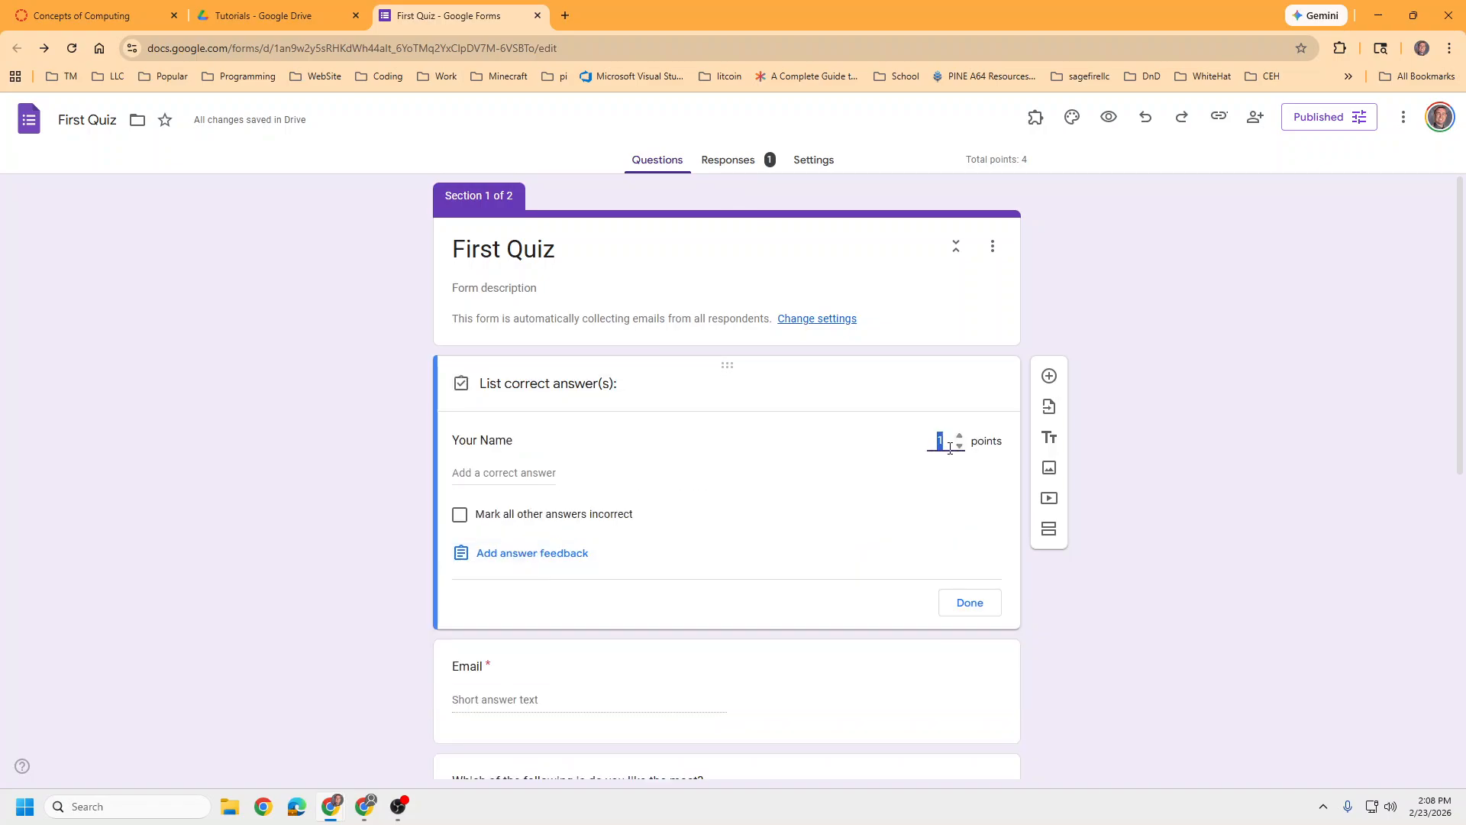
pyautogui.click(967, 602)
# Set the Email question to 0 points in its answer key
pyautogui.scroll(-5, 650, 488)
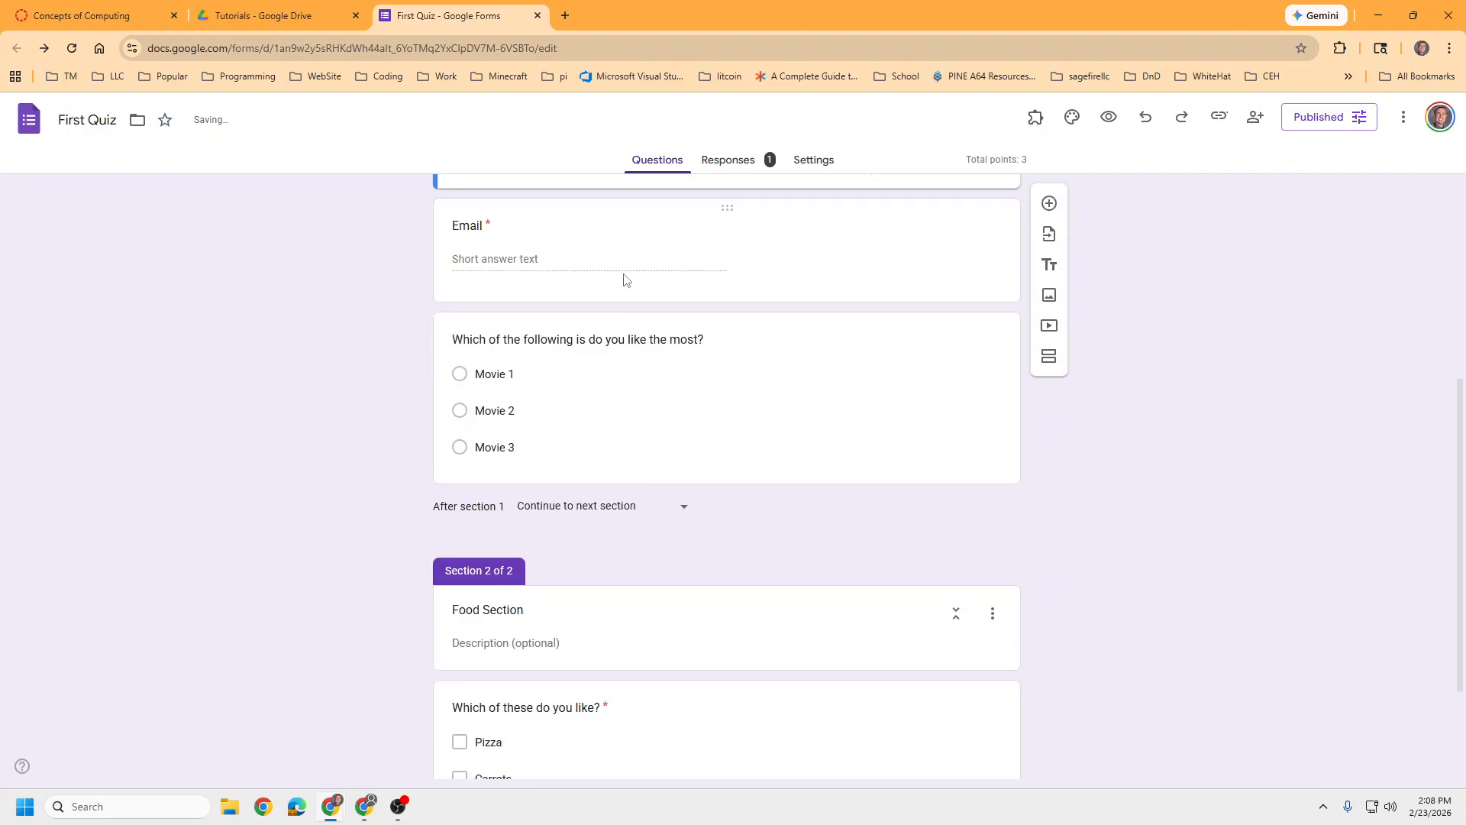
pyautogui.click(682, 285)
pyautogui.click(514, 593)
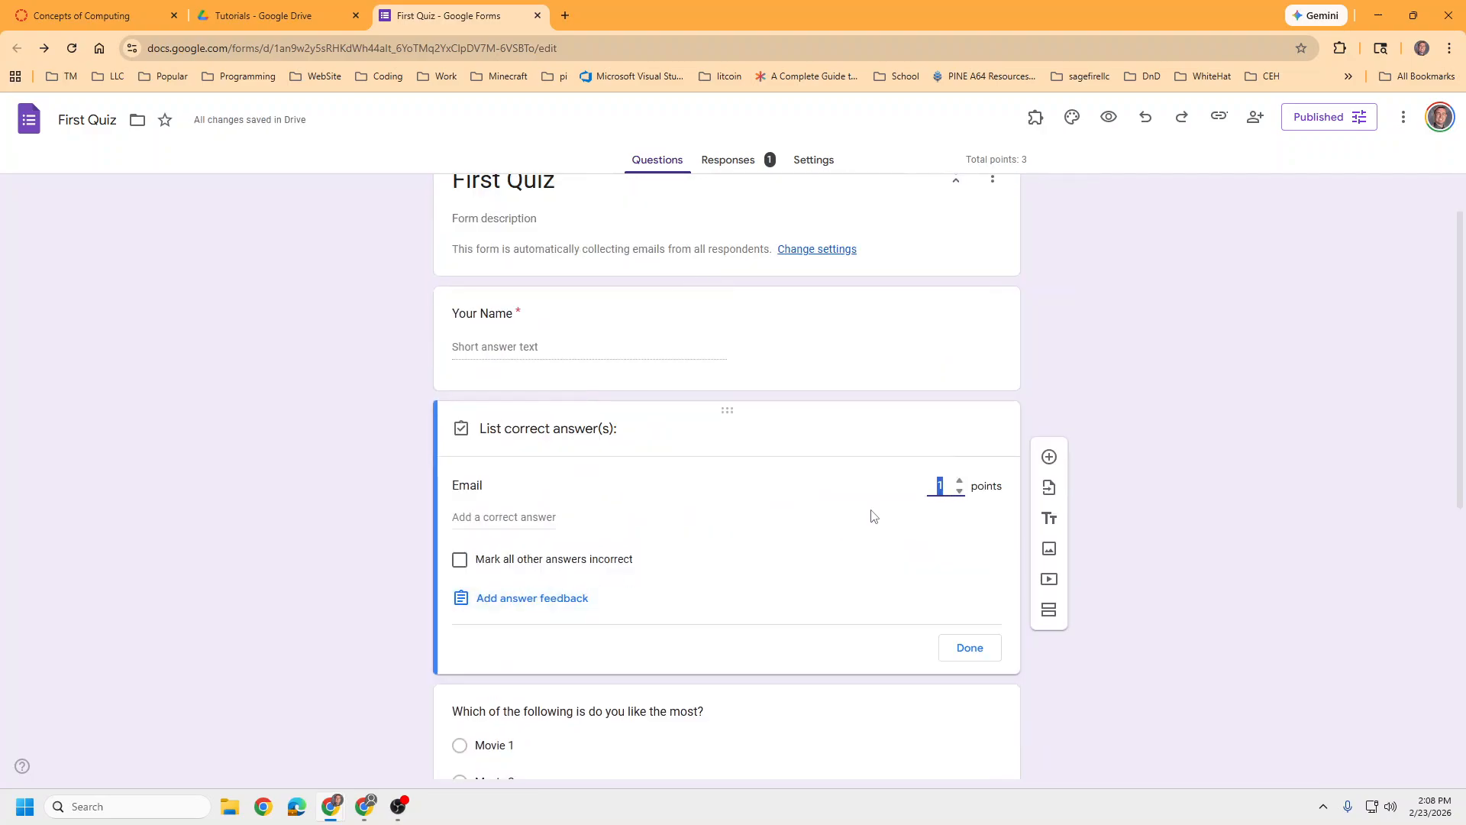
pyautogui.press('BackSpace')
pyautogui.click(970, 648)
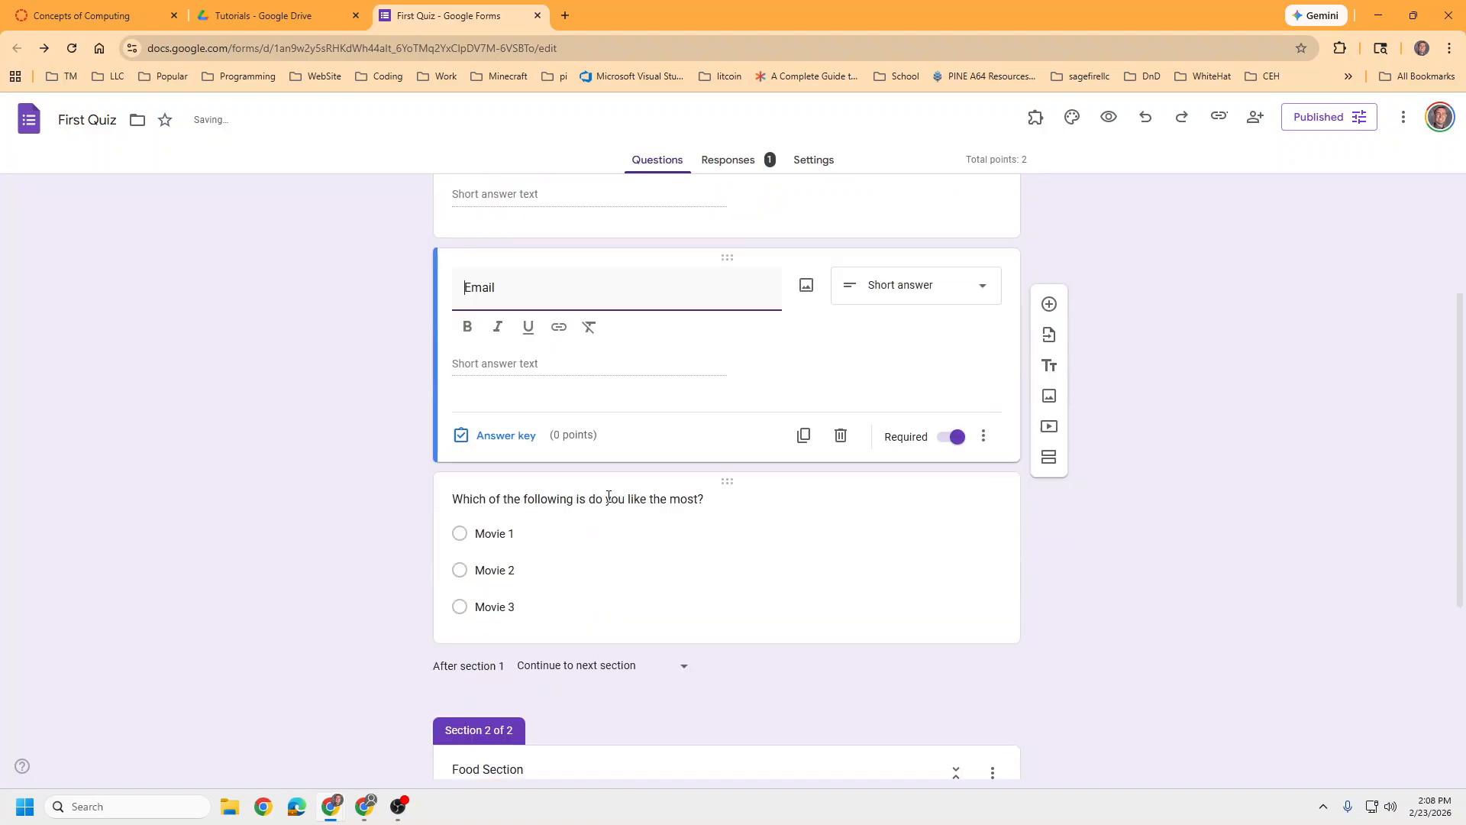
# Mark Movie 2 as the correct answer in the movie question's answer key, keeping it at 1 point
pyautogui.click(628, 629)
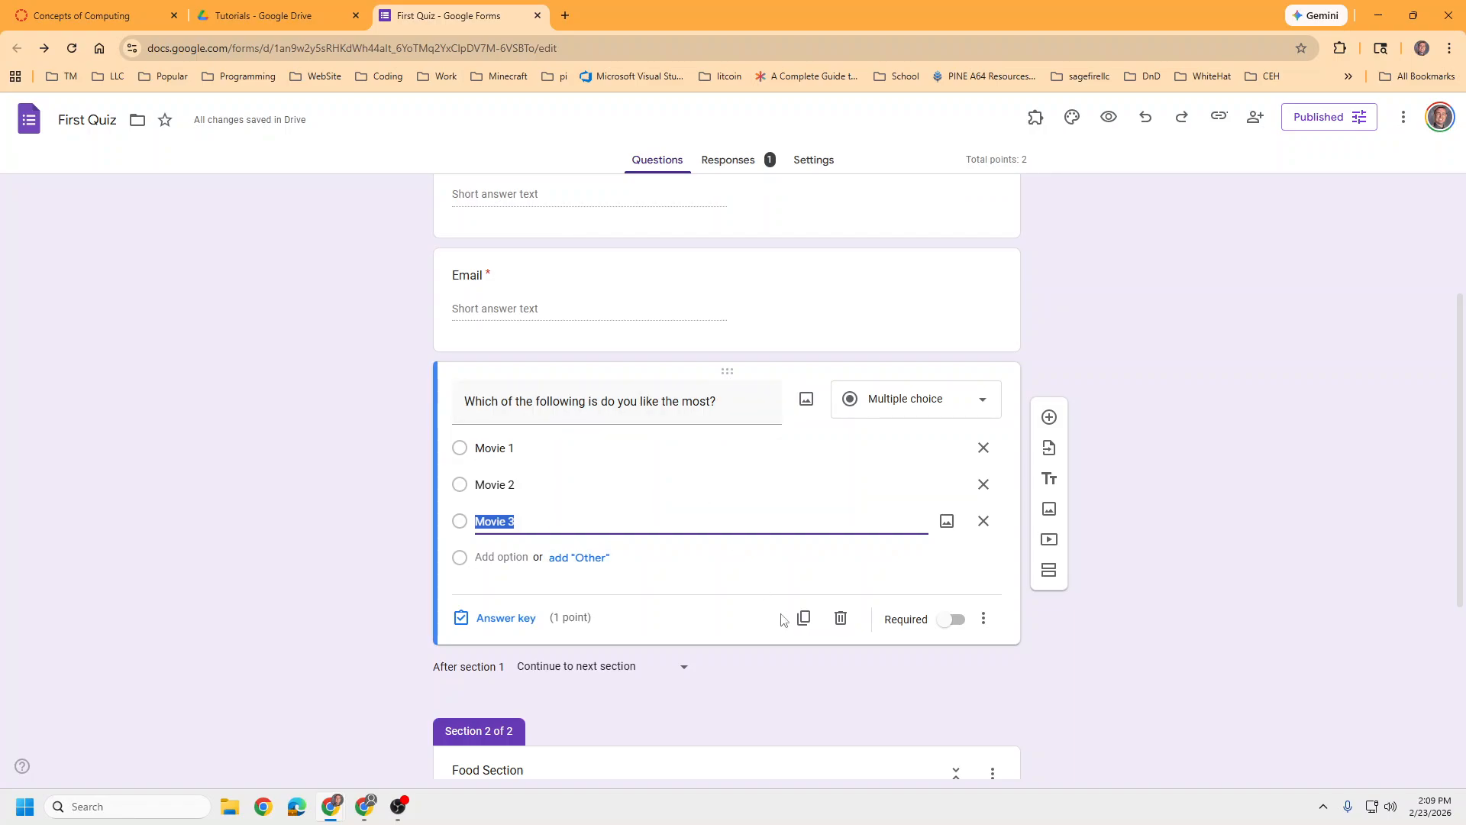
pyautogui.click(508, 631)
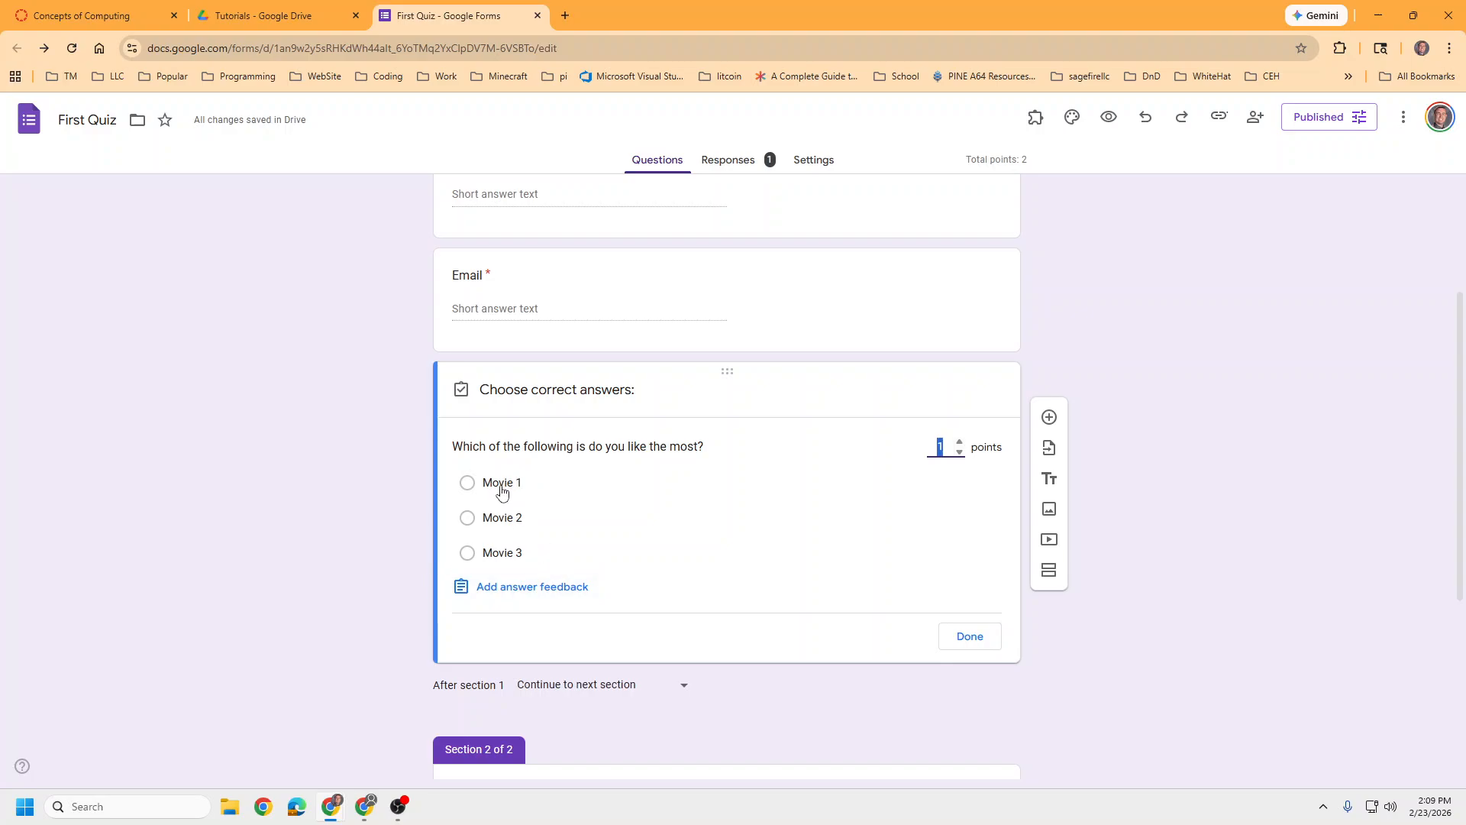
pyautogui.click(468, 518)
pyautogui.click(956, 634)
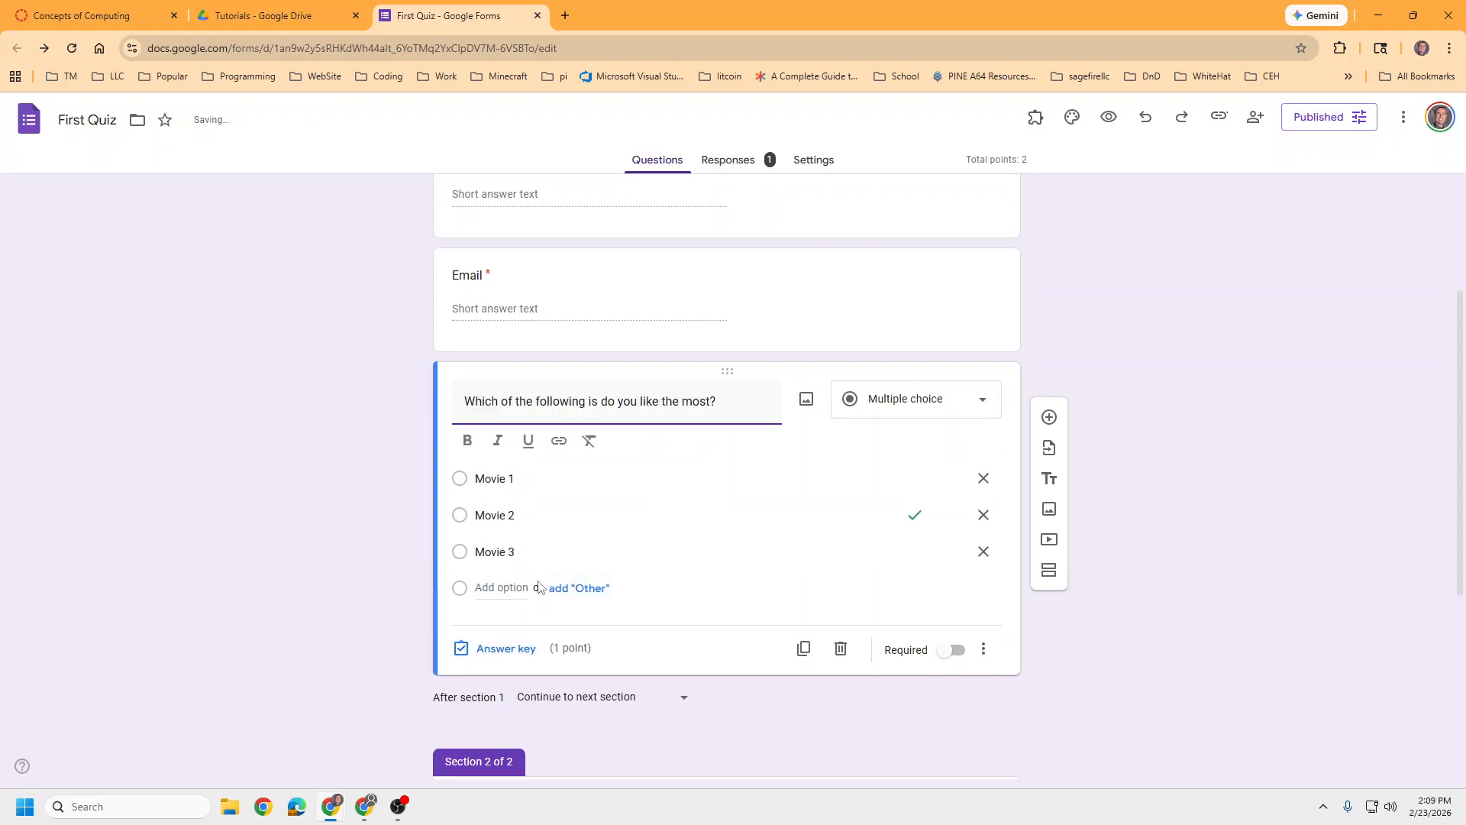
# Check the correct answer mark on the movie question and look over the Food Section below it
pyautogui.scroll(-5, 547, 588)
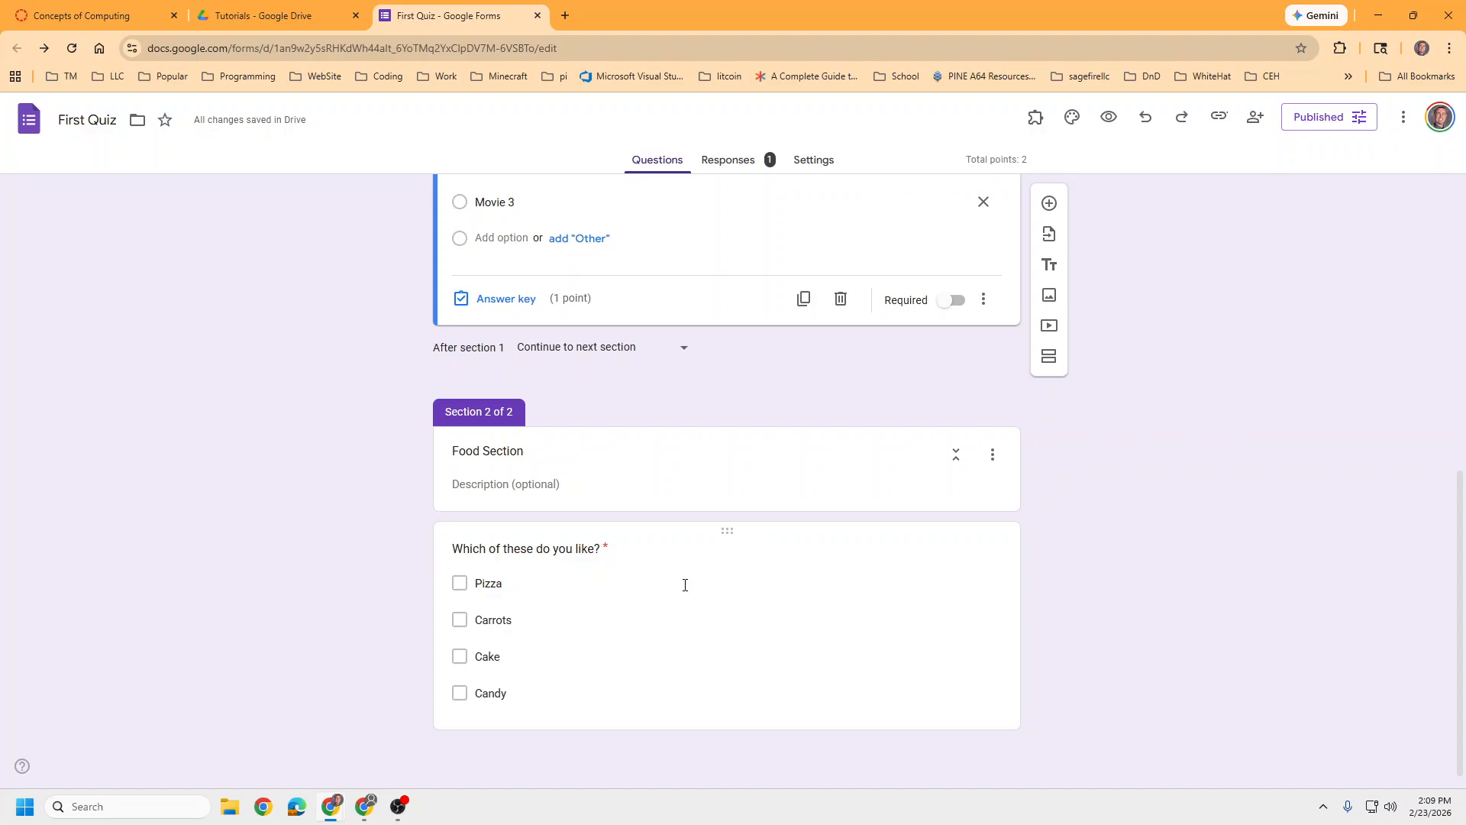
pyautogui.click(685, 585)
pyautogui.scroll(5, 685, 589)
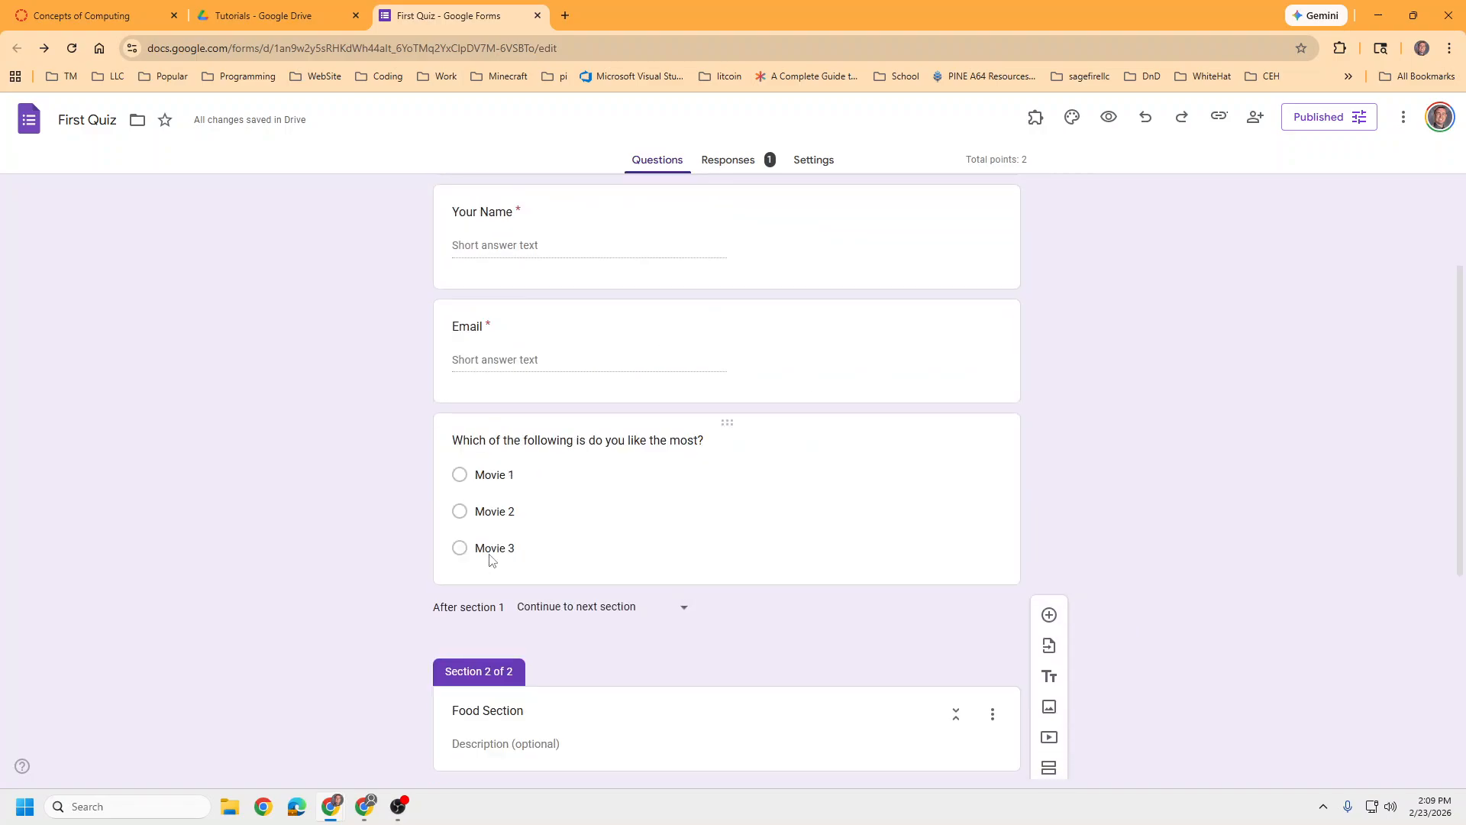
pyautogui.click(743, 480)
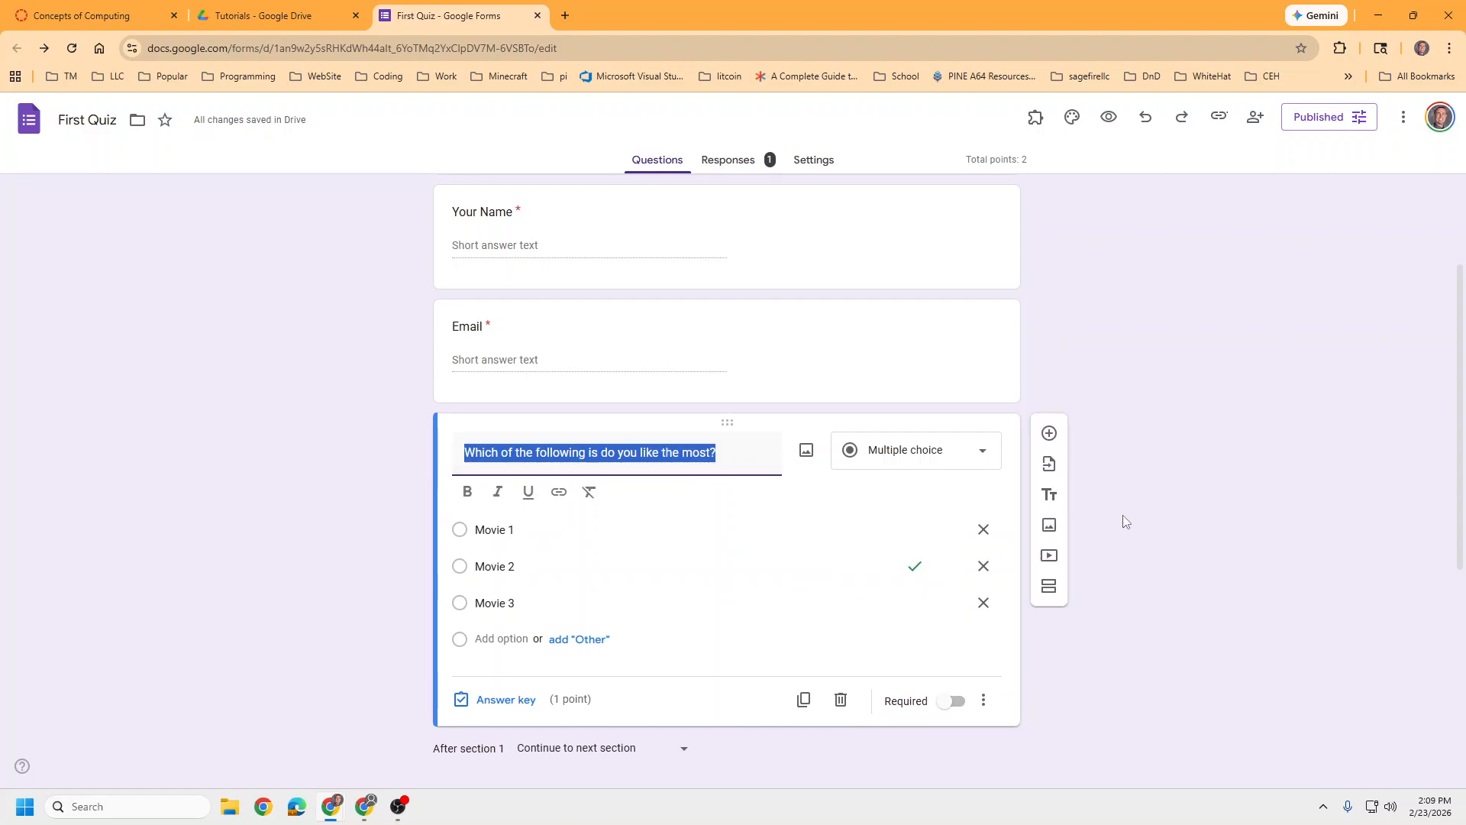
pyautogui.scroll(-2, 1169, 603)
pyautogui.click(881, 702)
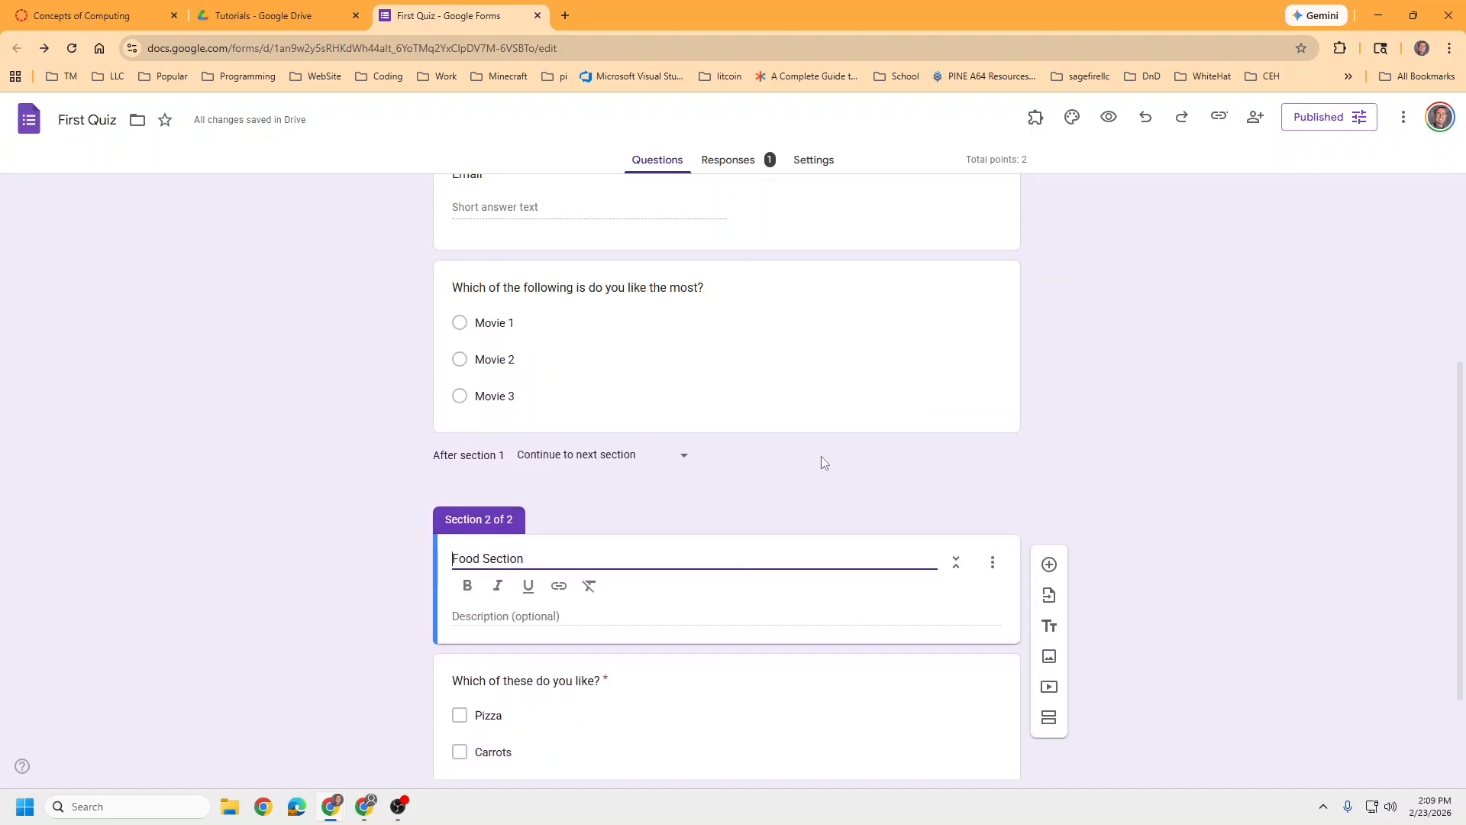
pyautogui.scroll(2, 821, 458)
pyautogui.click(787, 523)
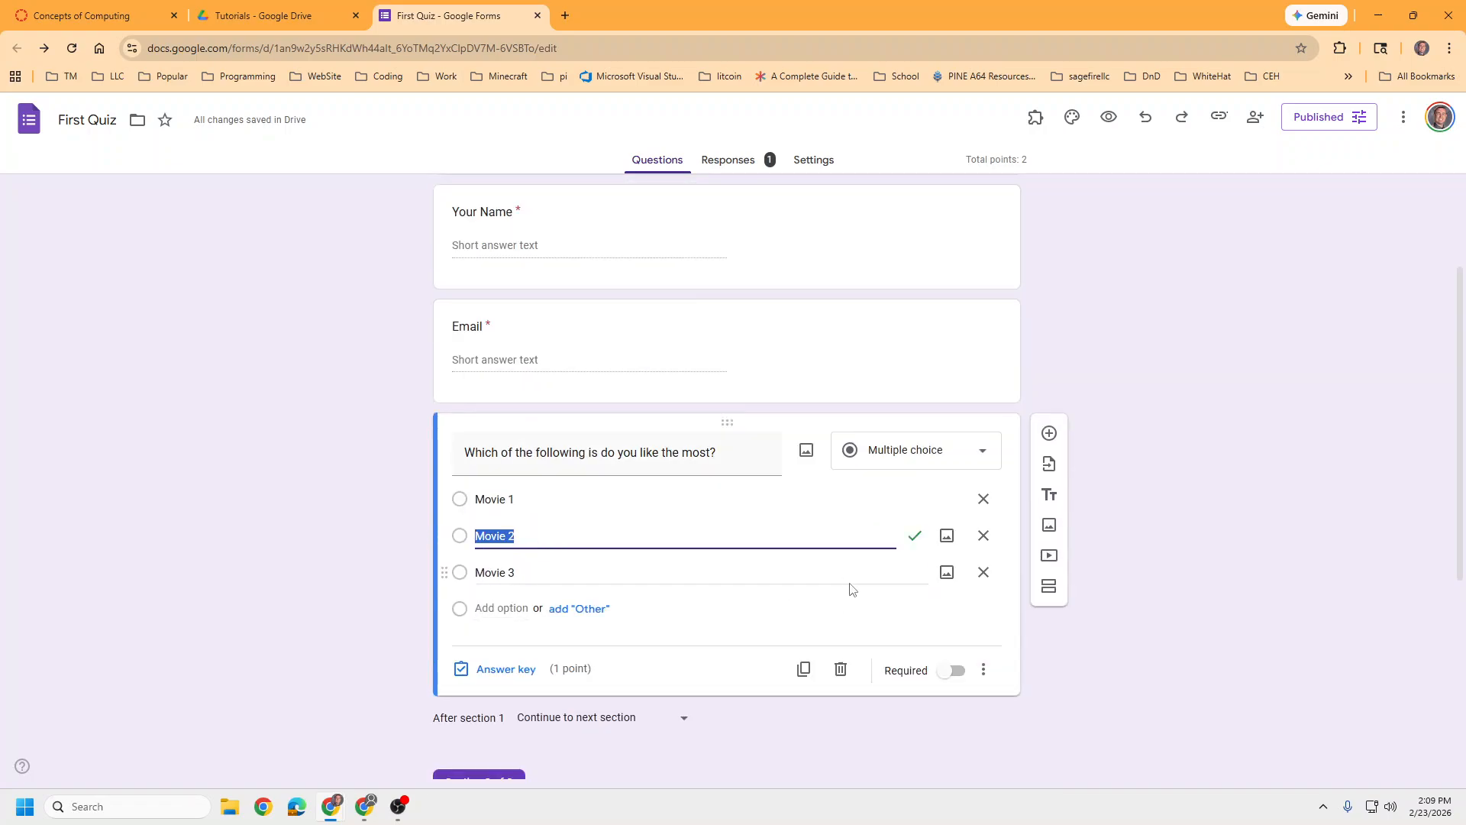
# Mark Pizza, Cake and Candy as the correct answers in the food question's answer key, keeping it at 1 point
pyautogui.scroll(-5, 853, 592)
pyautogui.click(753, 653)
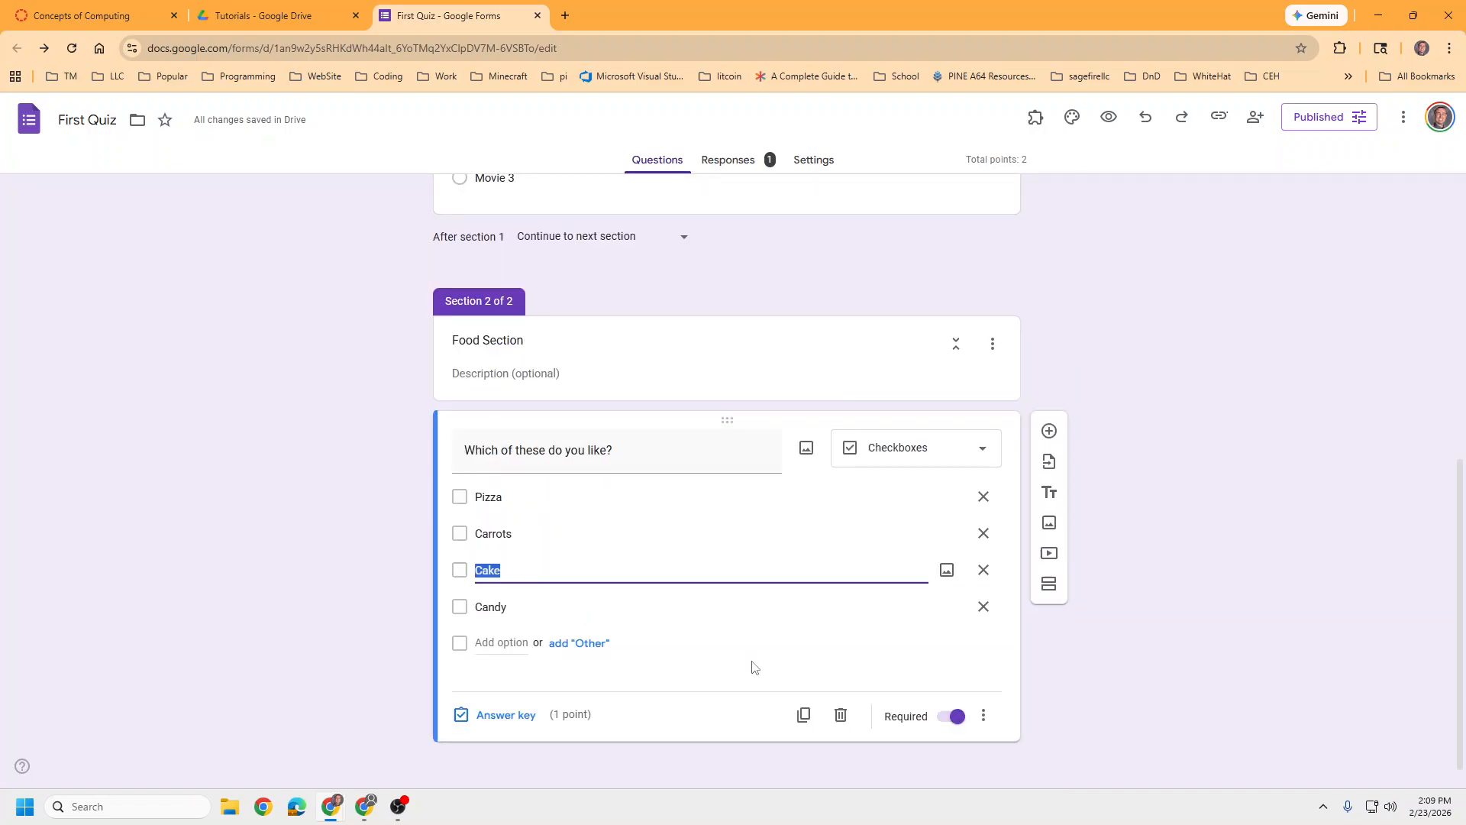
pyautogui.click(522, 721)
pyautogui.click(478, 550)
pyautogui.click(466, 624)
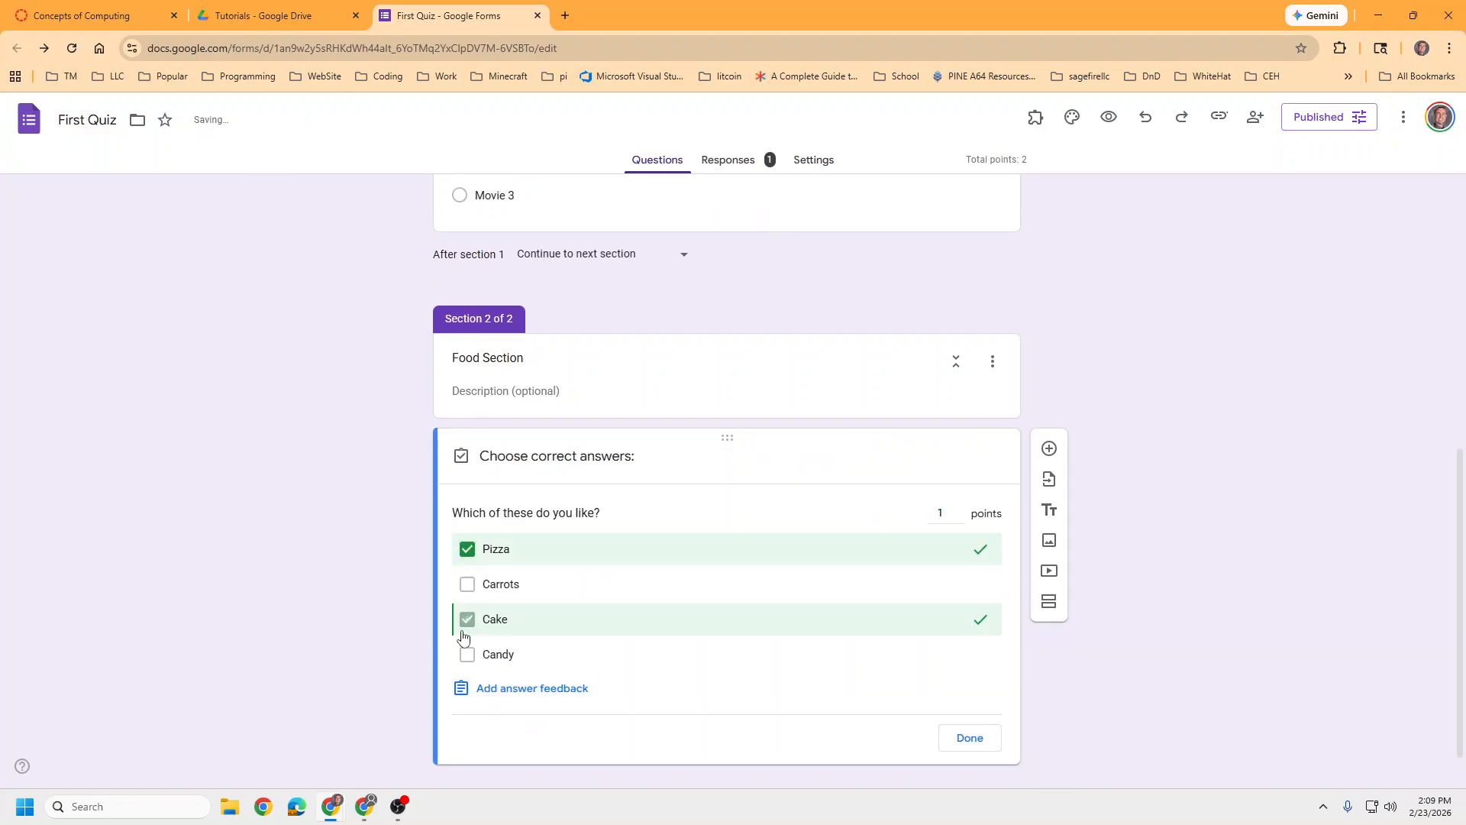
pyautogui.click(466, 655)
pyautogui.click(950, 737)
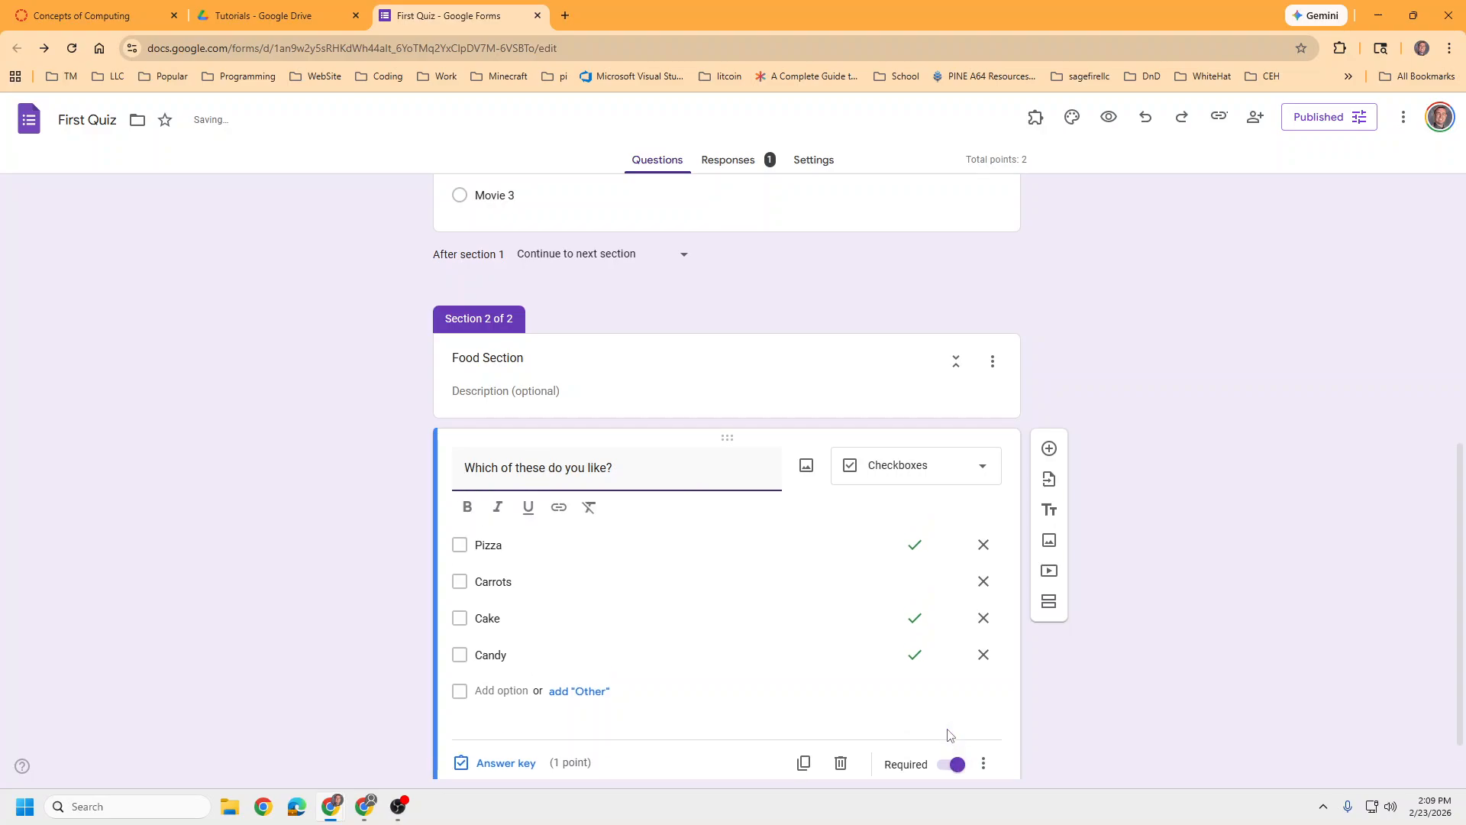
pyautogui.scroll(-1, 947, 649)
# Copy the form's responder link and open it in a new browser tab
pyautogui.scroll(8, 949, 620)
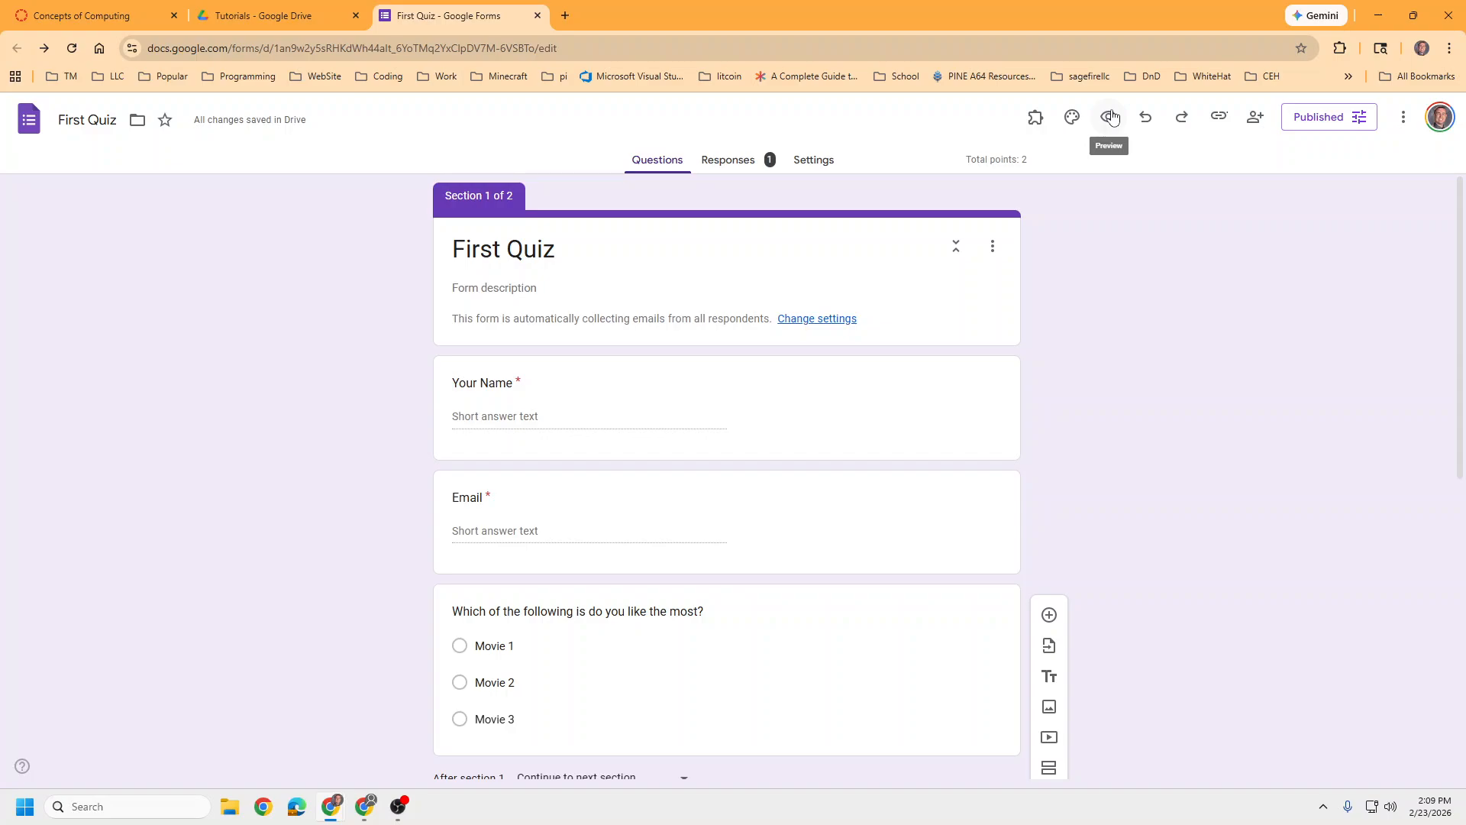
pyautogui.click(1218, 119)
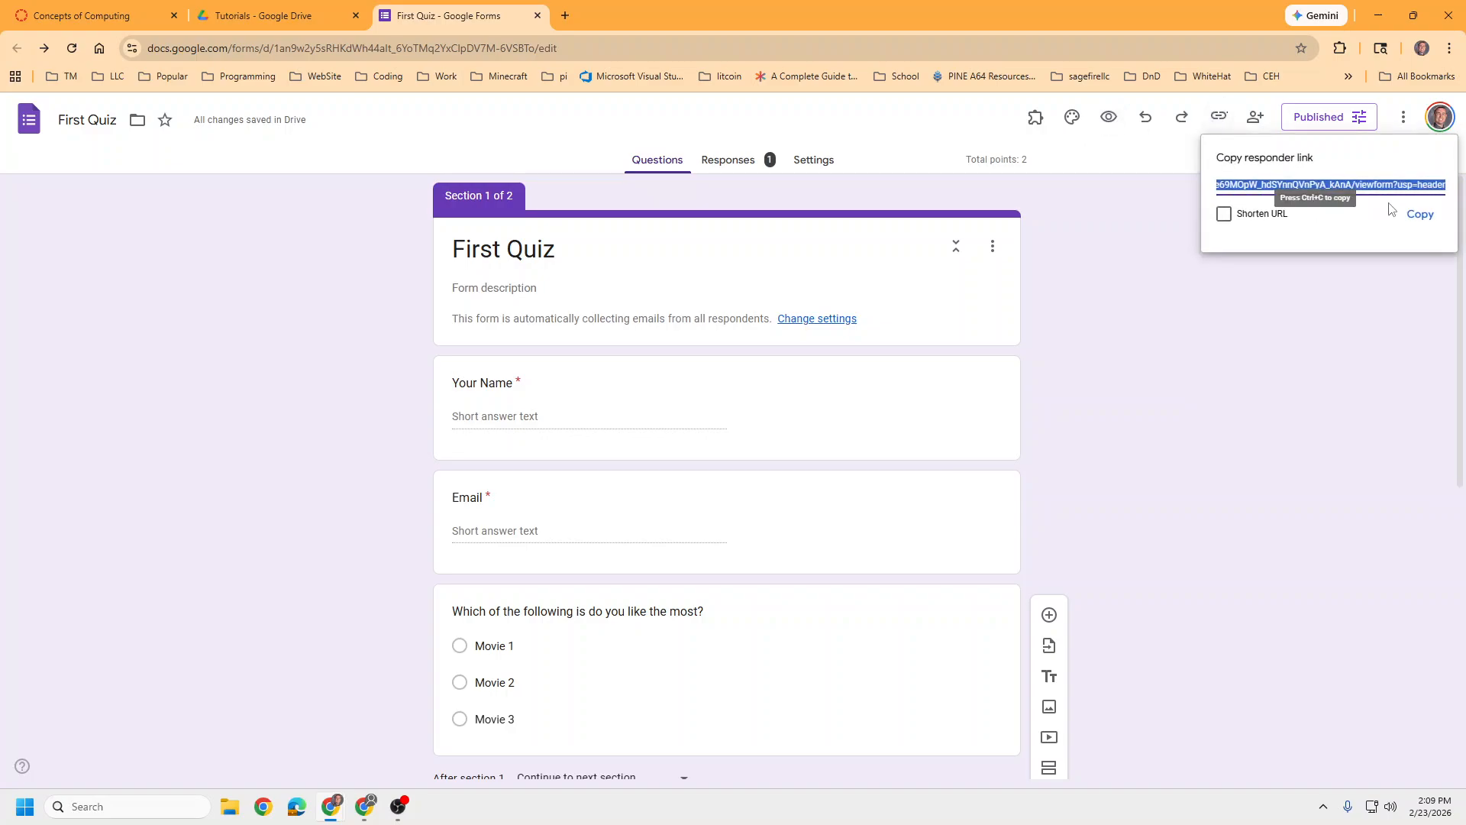
pyautogui.click(1418, 215)
pyautogui.click(565, 16)
pyautogui.hotkey('ctrl', 'v')
pyautogui.press('Return')
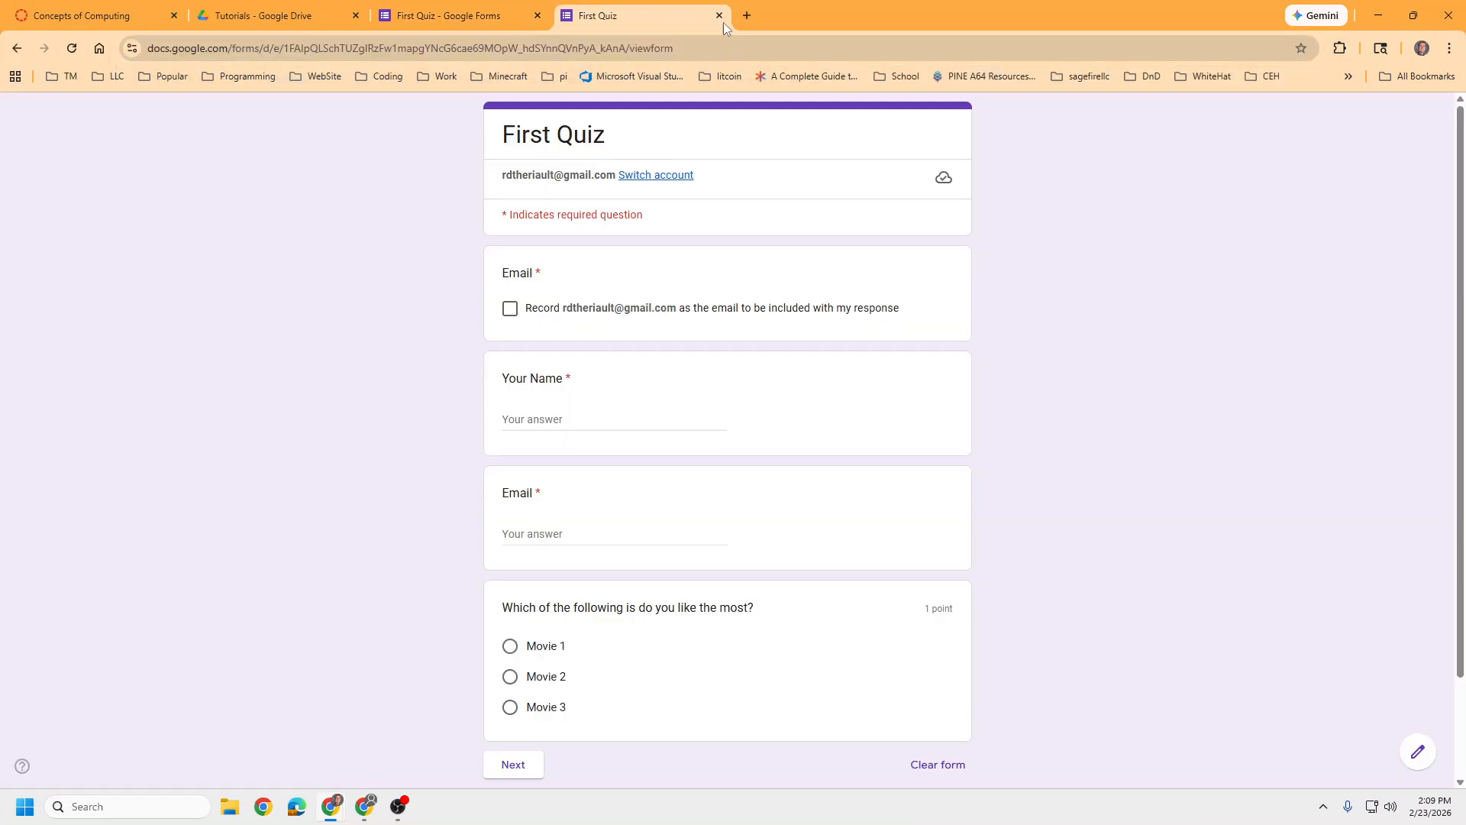
# Agree to record the account's e-mail, enter "Still Me" under Your Name, and fill in the Email question with the account's address
pyautogui.click(510, 313)
pyautogui.scroll(-2, 549, 413)
pyautogui.click(631, 297)
pyautogui.write('Still Me')
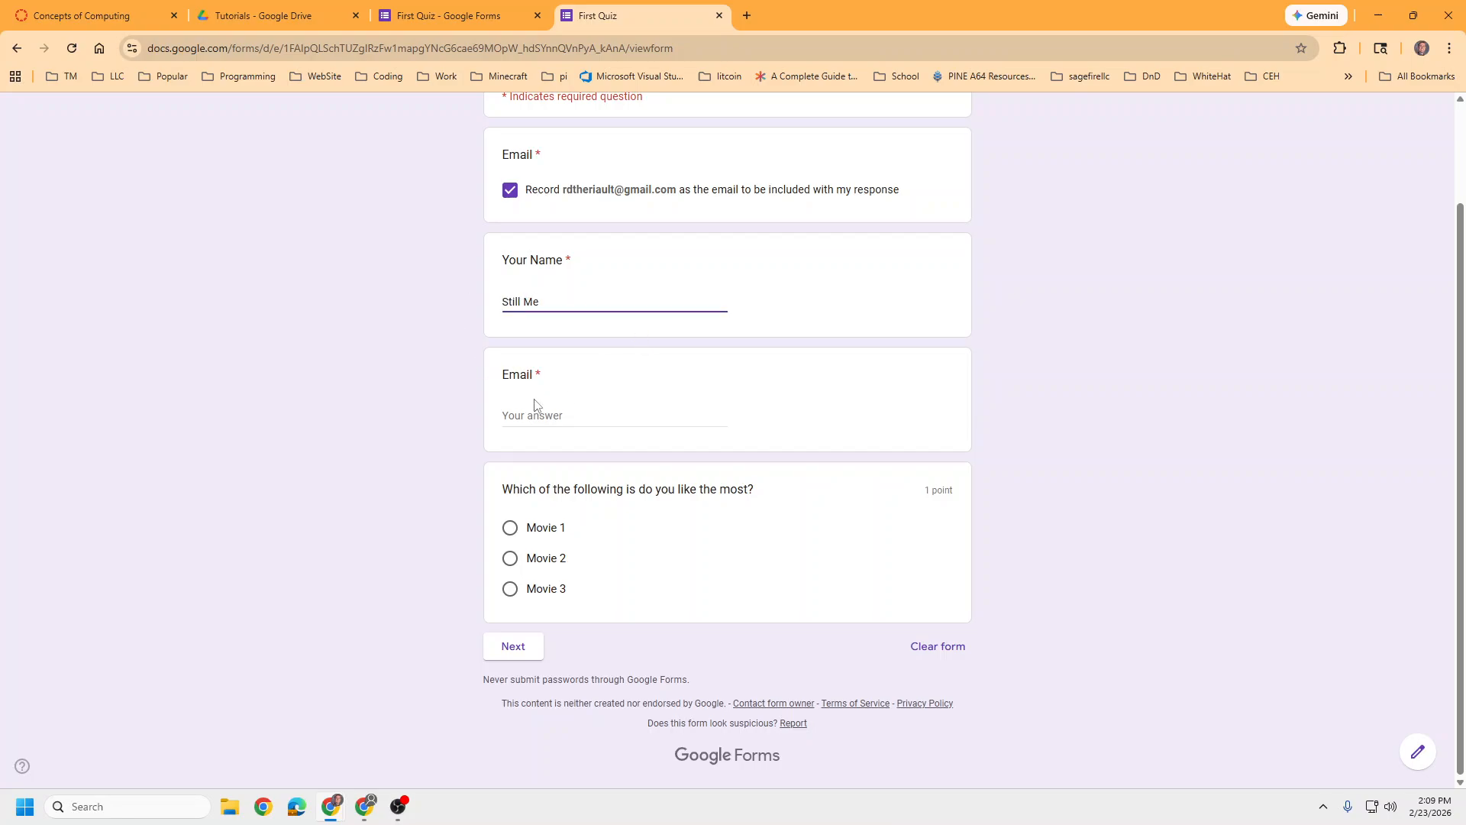
pyautogui.click(539, 412)
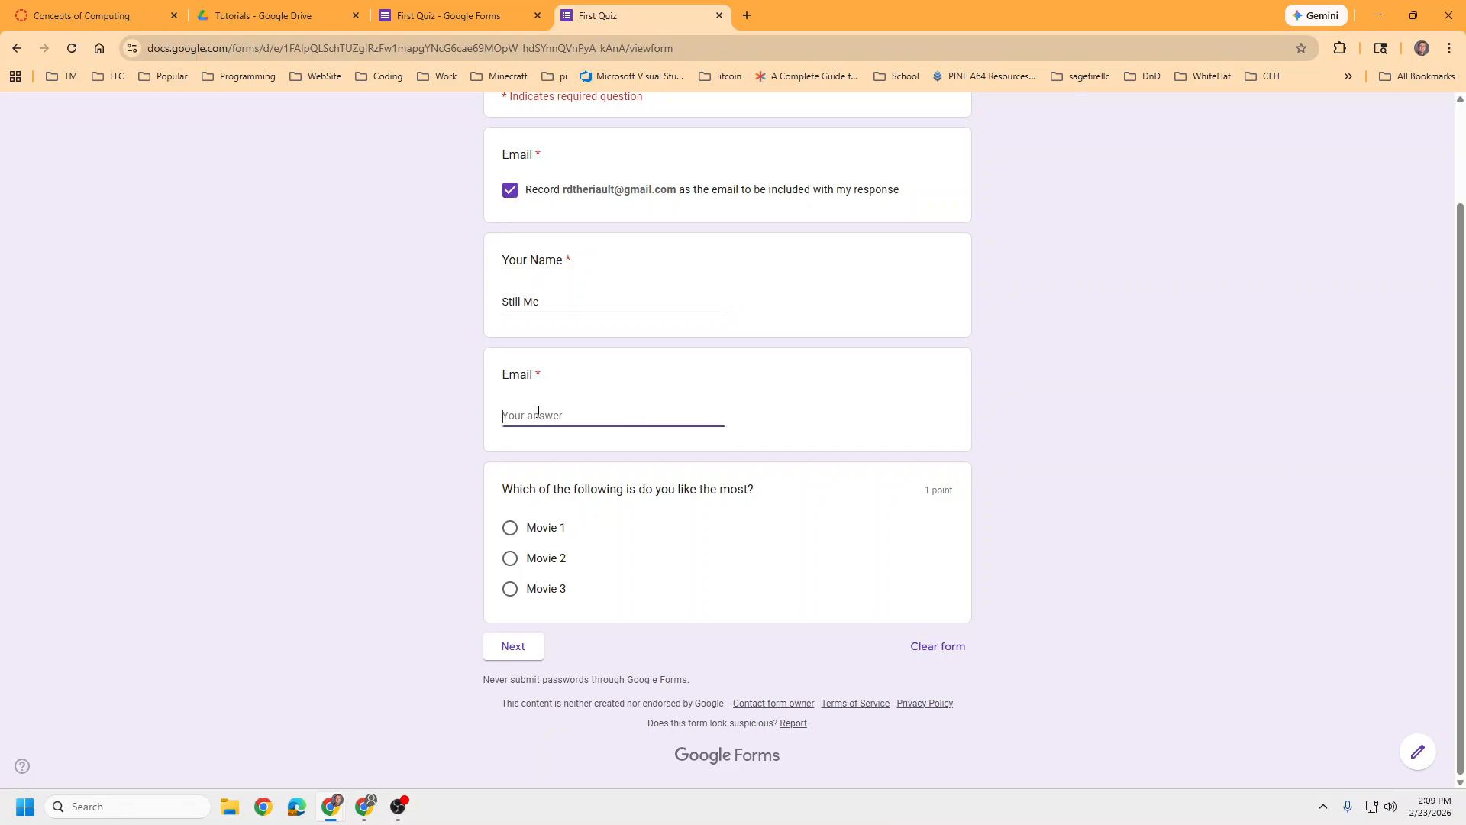
pyautogui.moveTo(562, 193); pyautogui.dragTo(675, 190)
pyautogui.click(587, 417)
pyautogui.hotkey('ctrl', 'v')
# Answer the movie question with Movie 2, agree again to record the account's e-mail, and continue to the Food Section
pyautogui.click(510, 560)
pyautogui.click(512, 674)
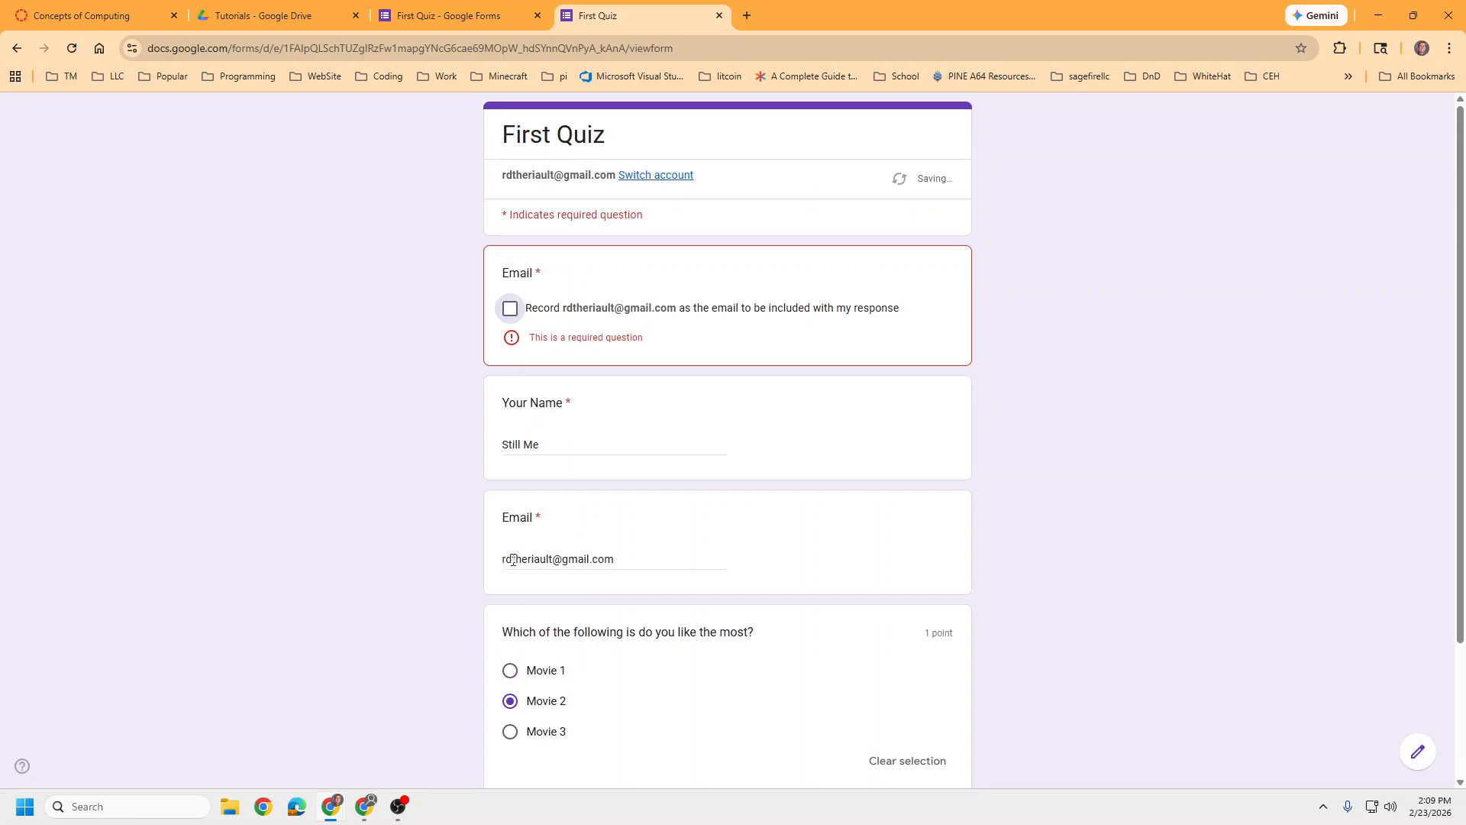
pyautogui.click(510, 309)
pyautogui.scroll(-2, 512, 534)
pyautogui.click(516, 659)
# Select Pizza, Cake and Candy in the food question and submit the response
pyautogui.click(516, 372)
pyautogui.click(517, 430)
pyautogui.click(516, 460)
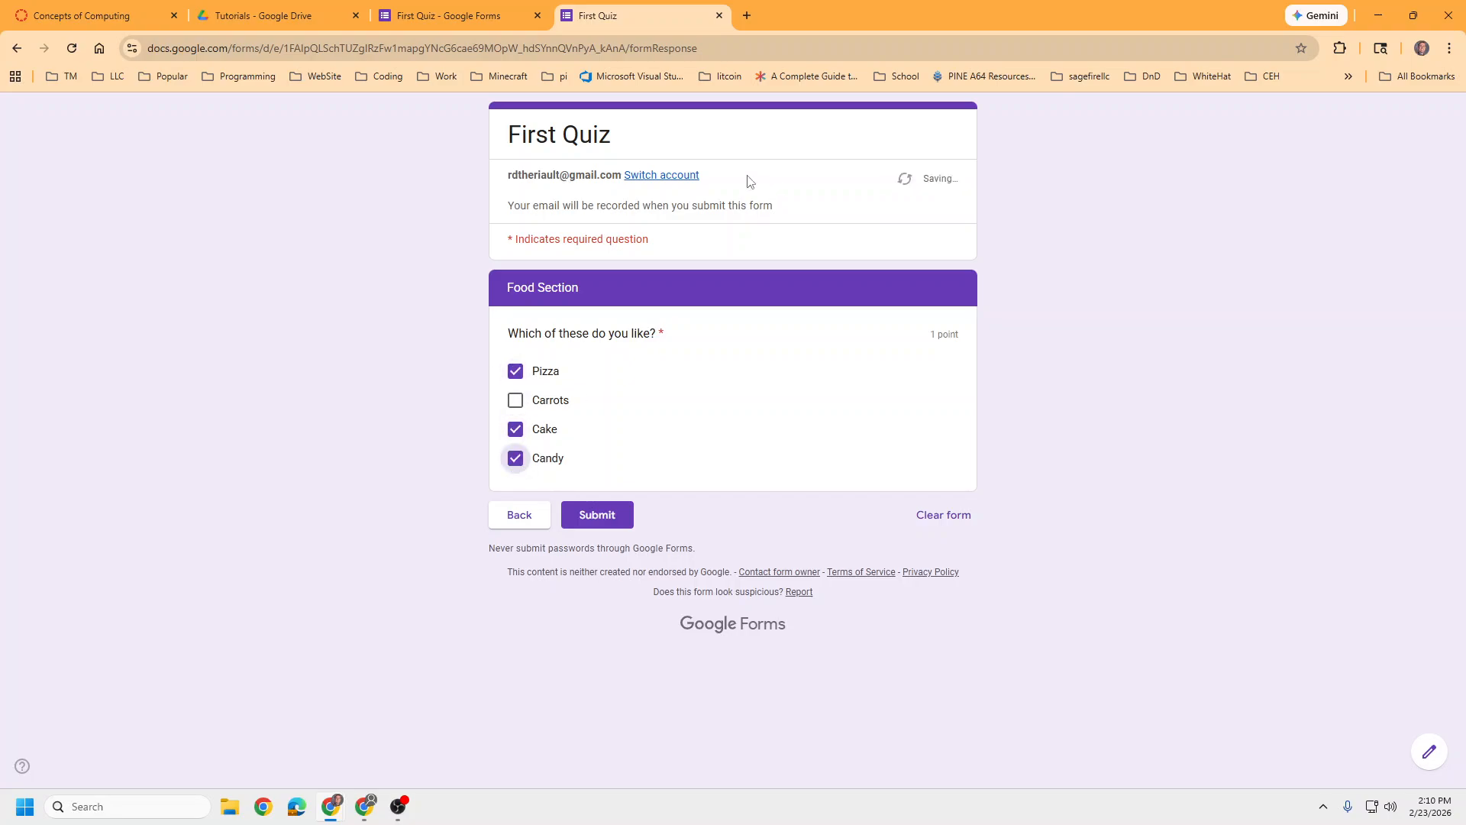
pyautogui.click(607, 517)
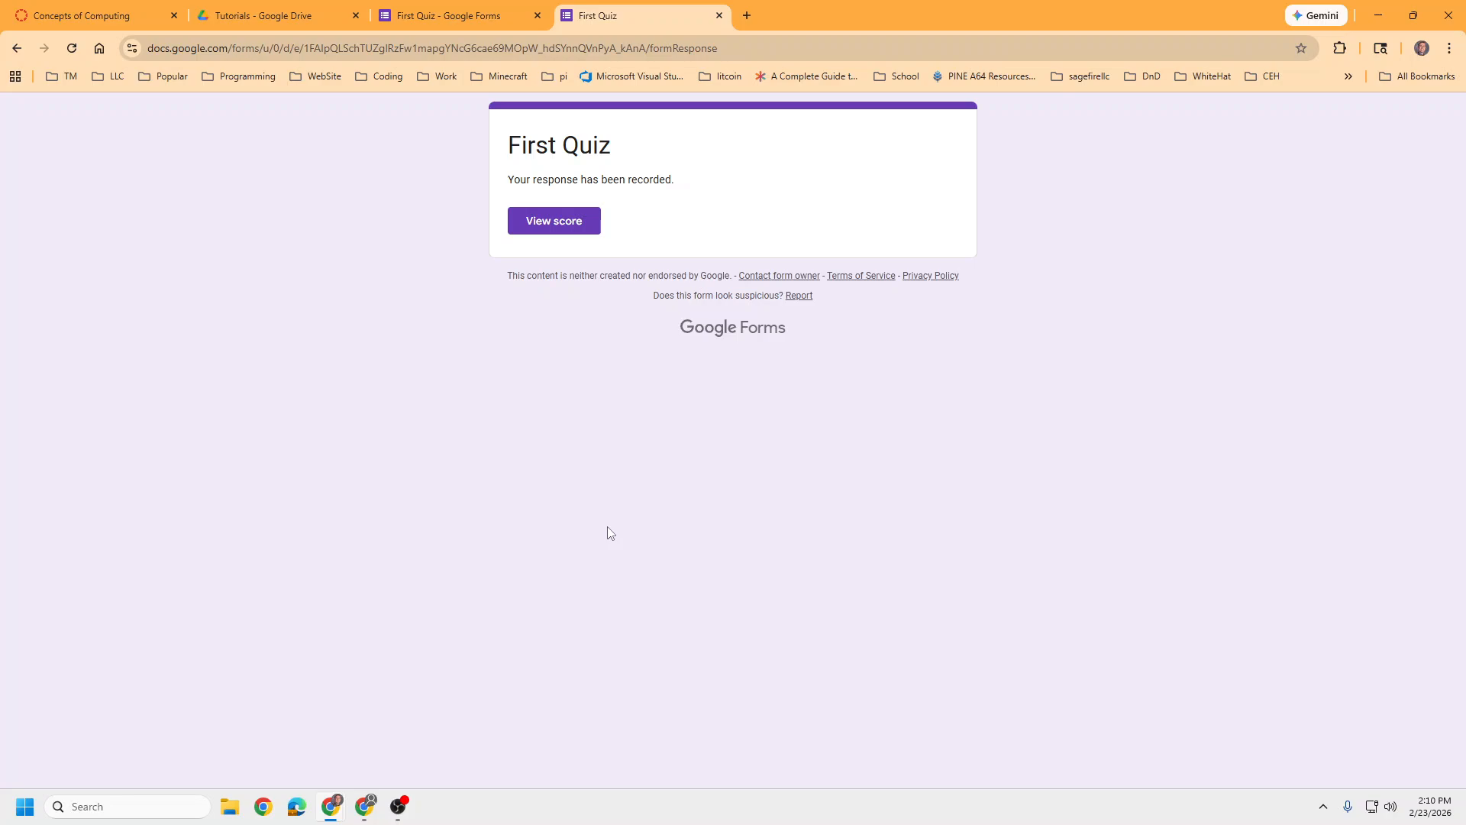
# View the submitted response's score and graded answers, and close both respondent tabs to return to the form editor
pyautogui.click(571, 232)
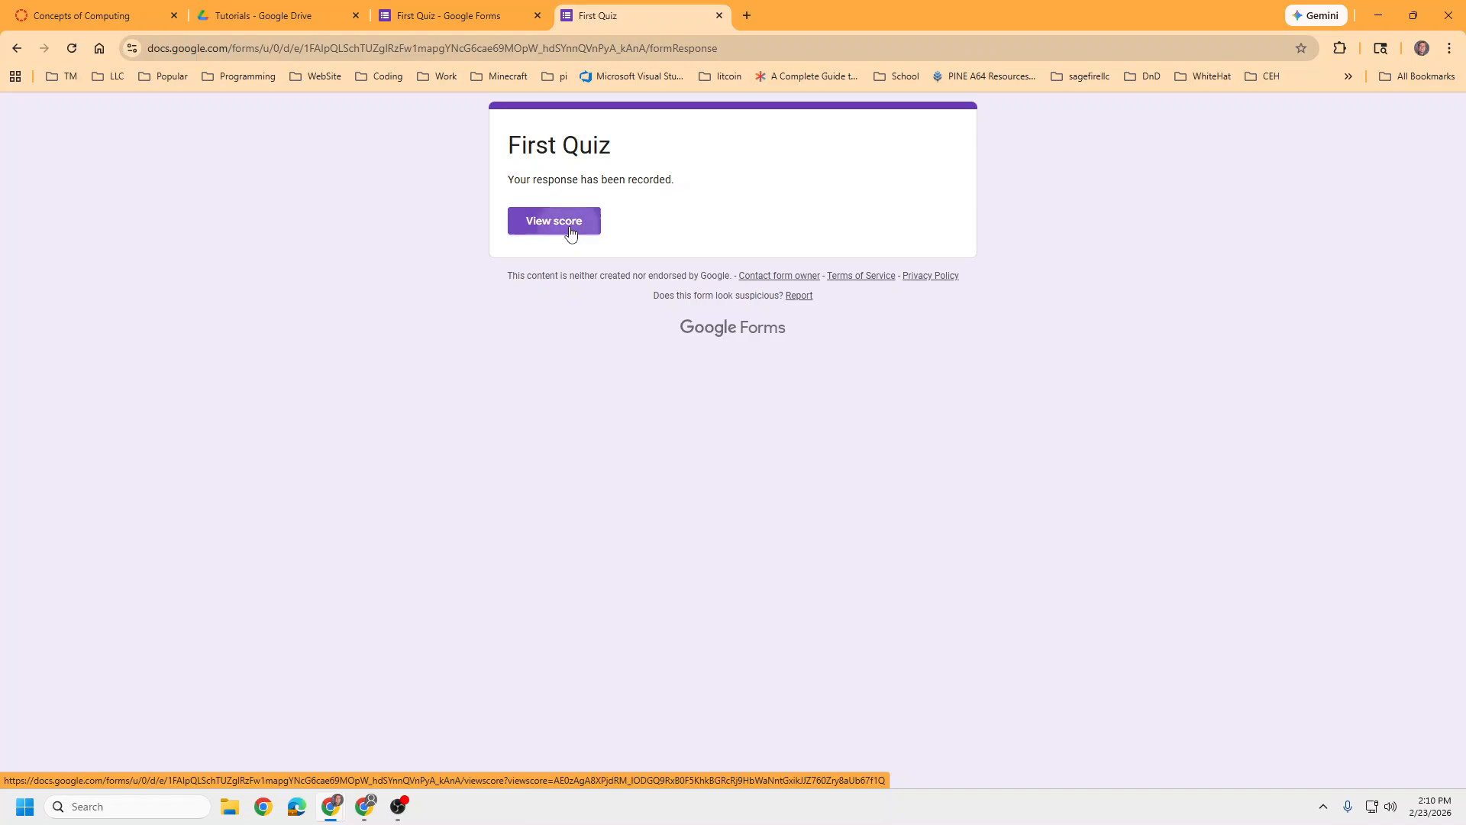
pyautogui.scroll(-3, 640, 357)
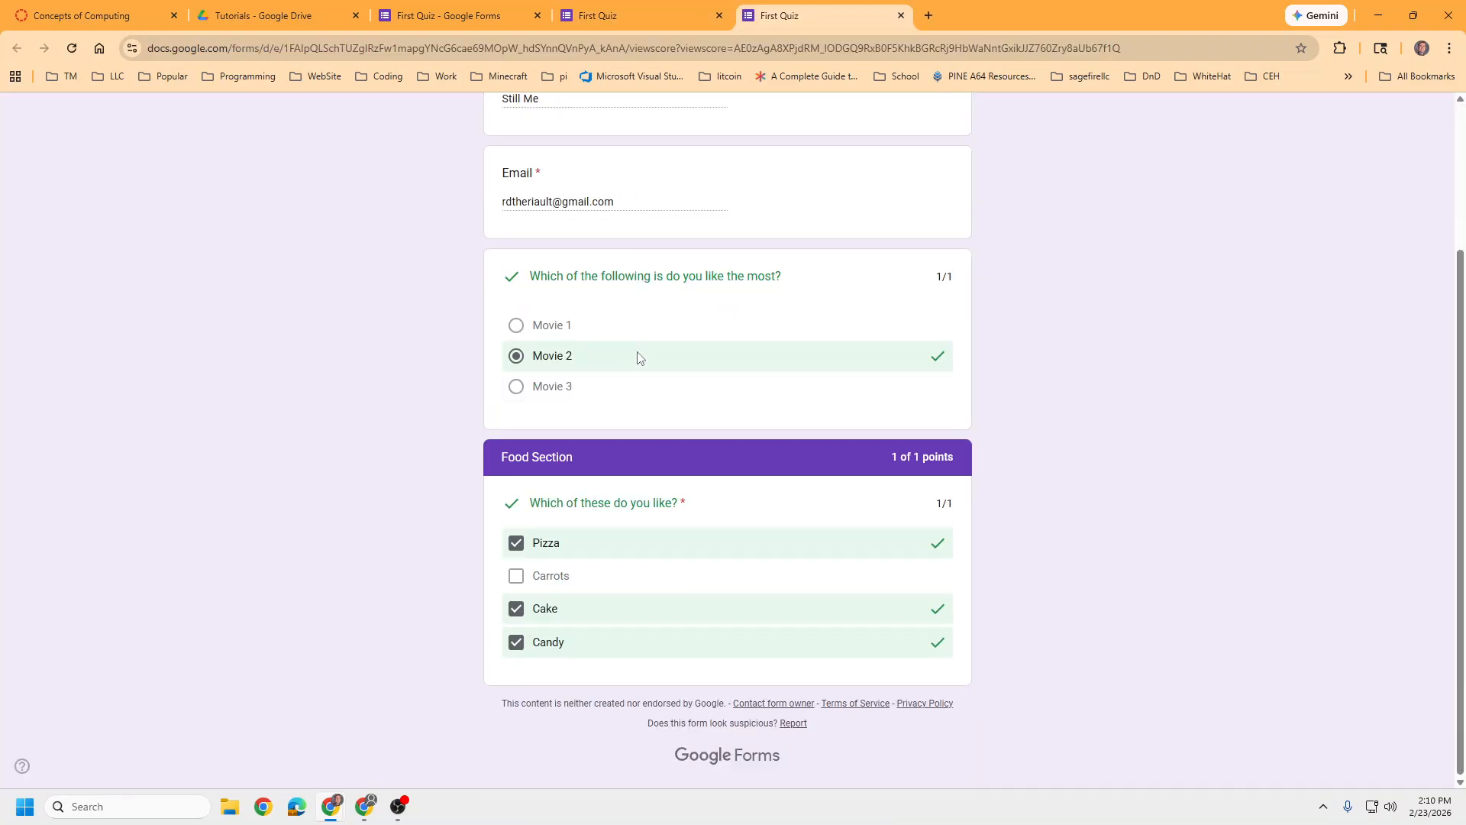
pyautogui.scroll(3, 638, 359)
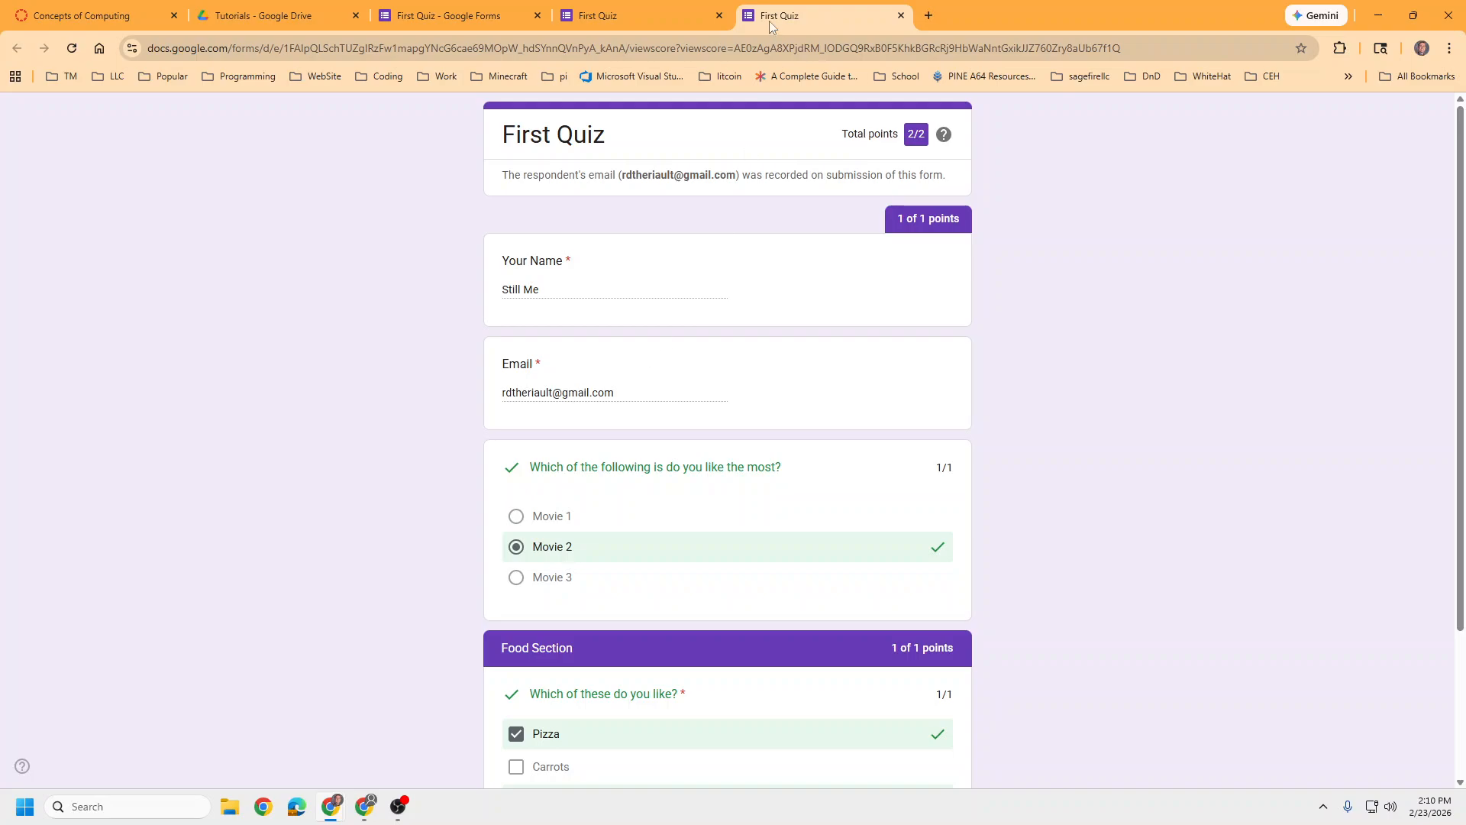
pyautogui.click(901, 15)
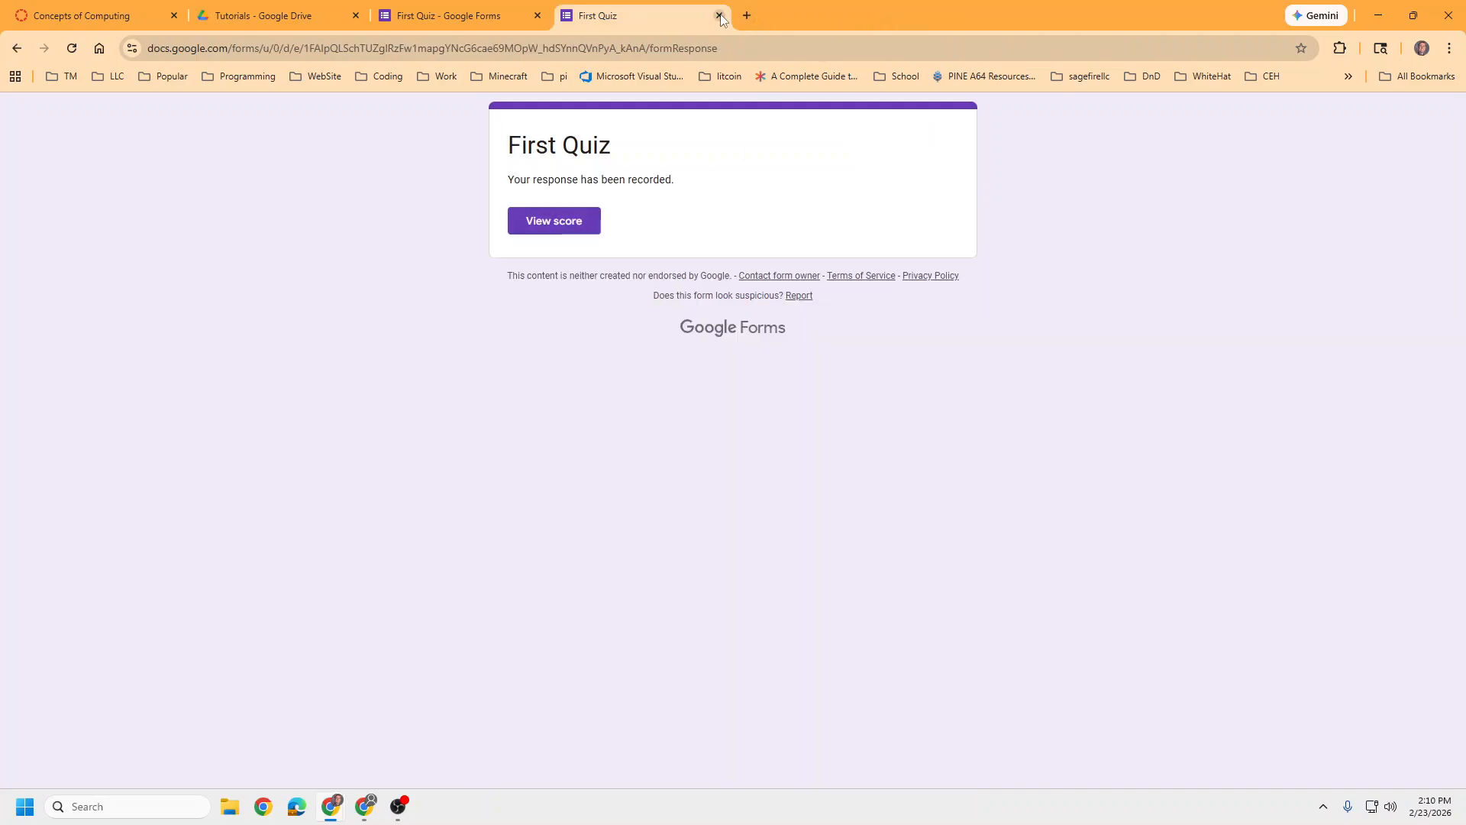
pyautogui.click(719, 15)
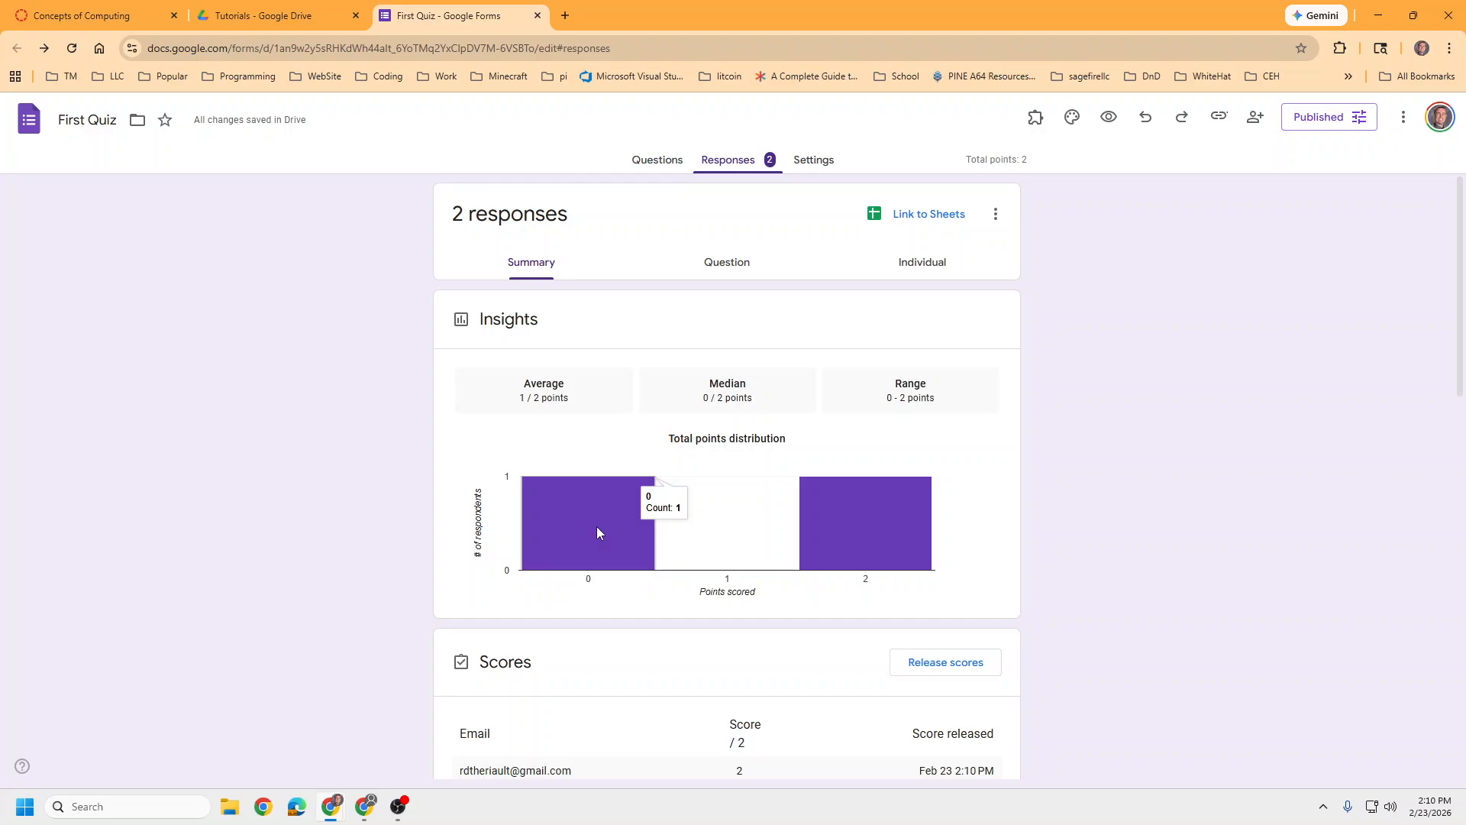
# Look through the form's response summary, from the points distribution and scores down to the charts for each question
pyautogui.scroll(-3, 727, 514)
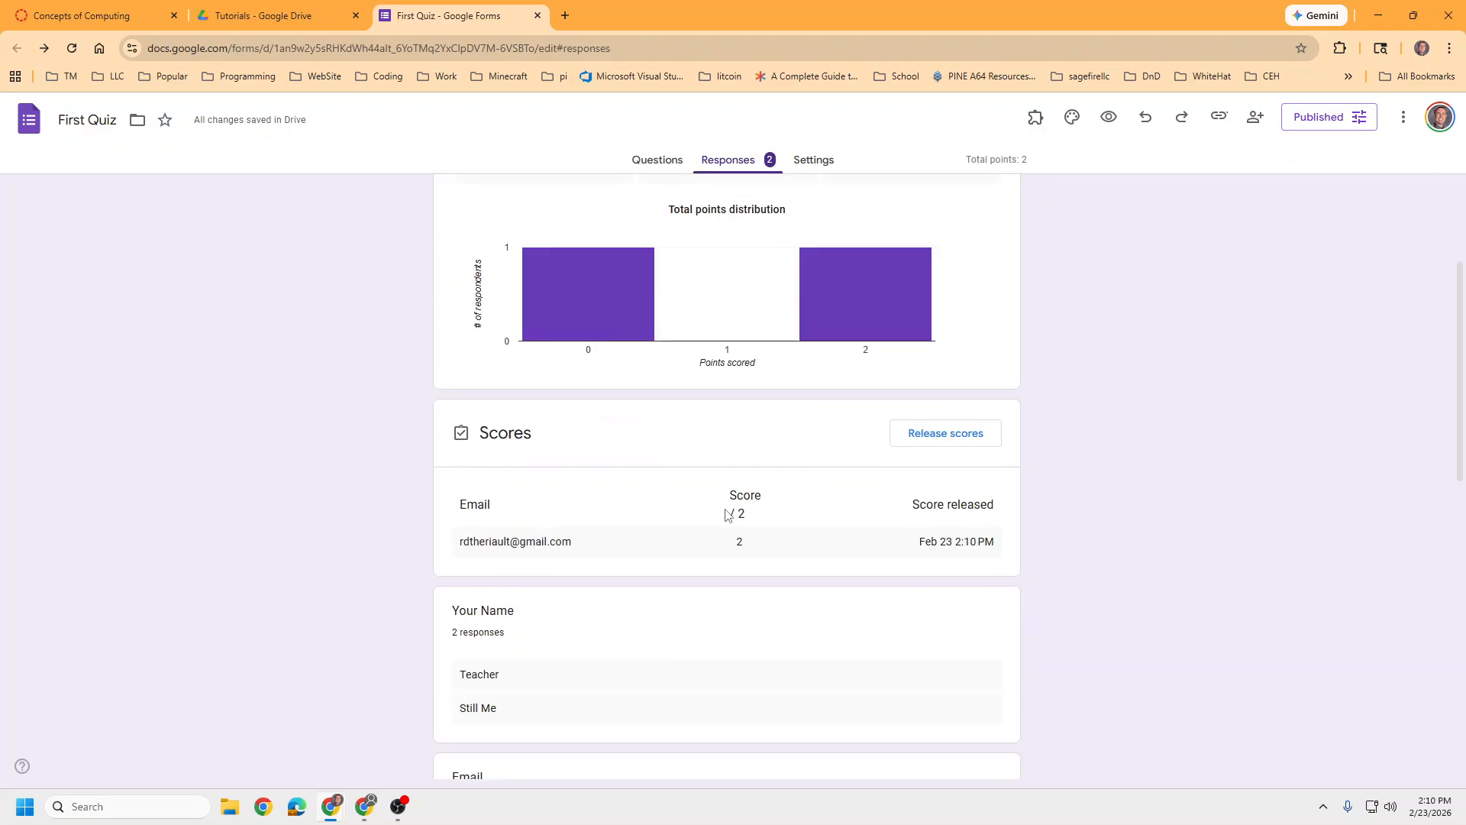
pyautogui.scroll(-3, 727, 514)
pyautogui.scroll(-3, 727, 514)
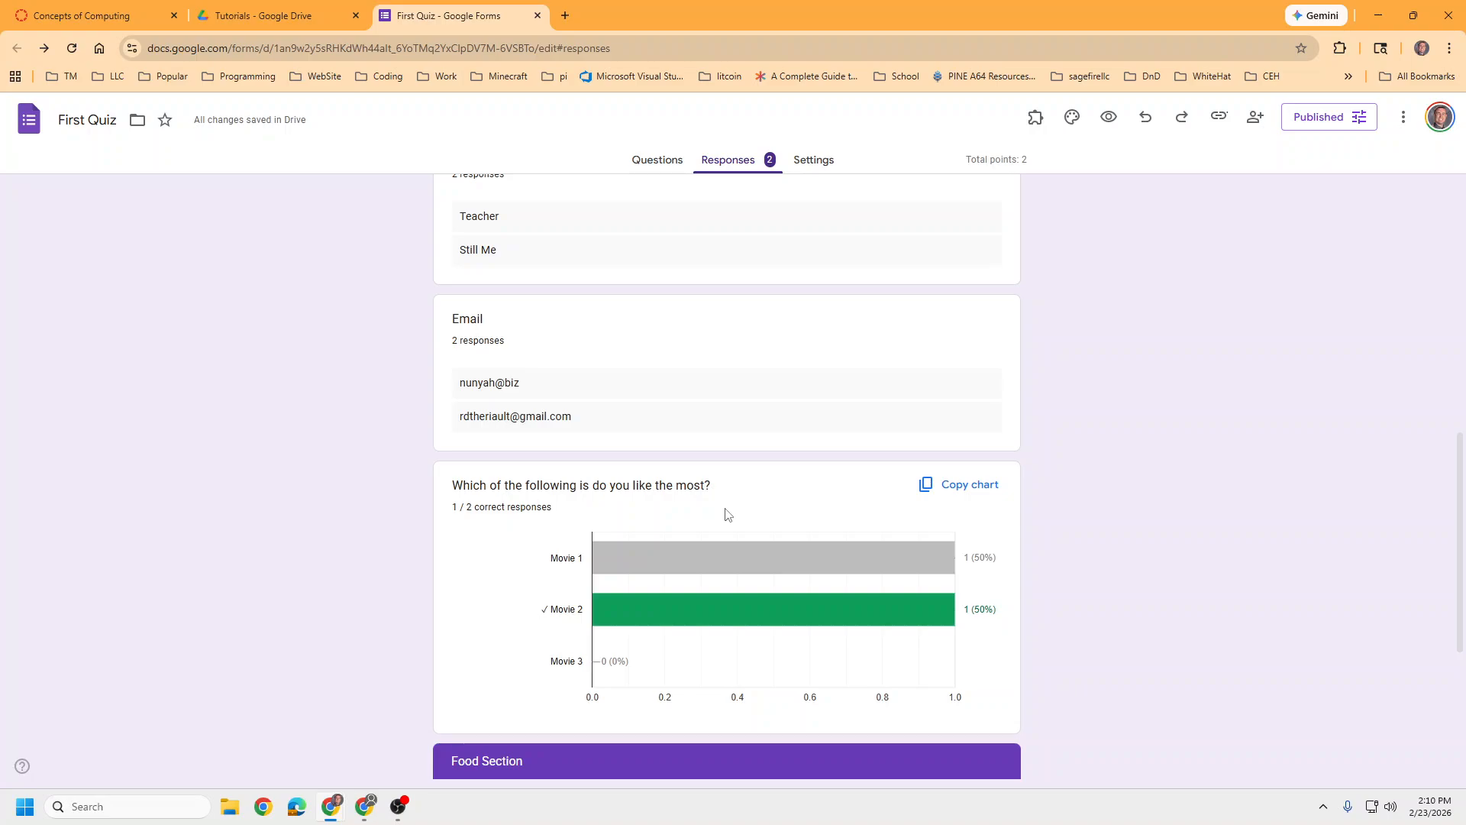
pyautogui.scroll(-4, 727, 513)
pyautogui.scroll(10, 727, 513)
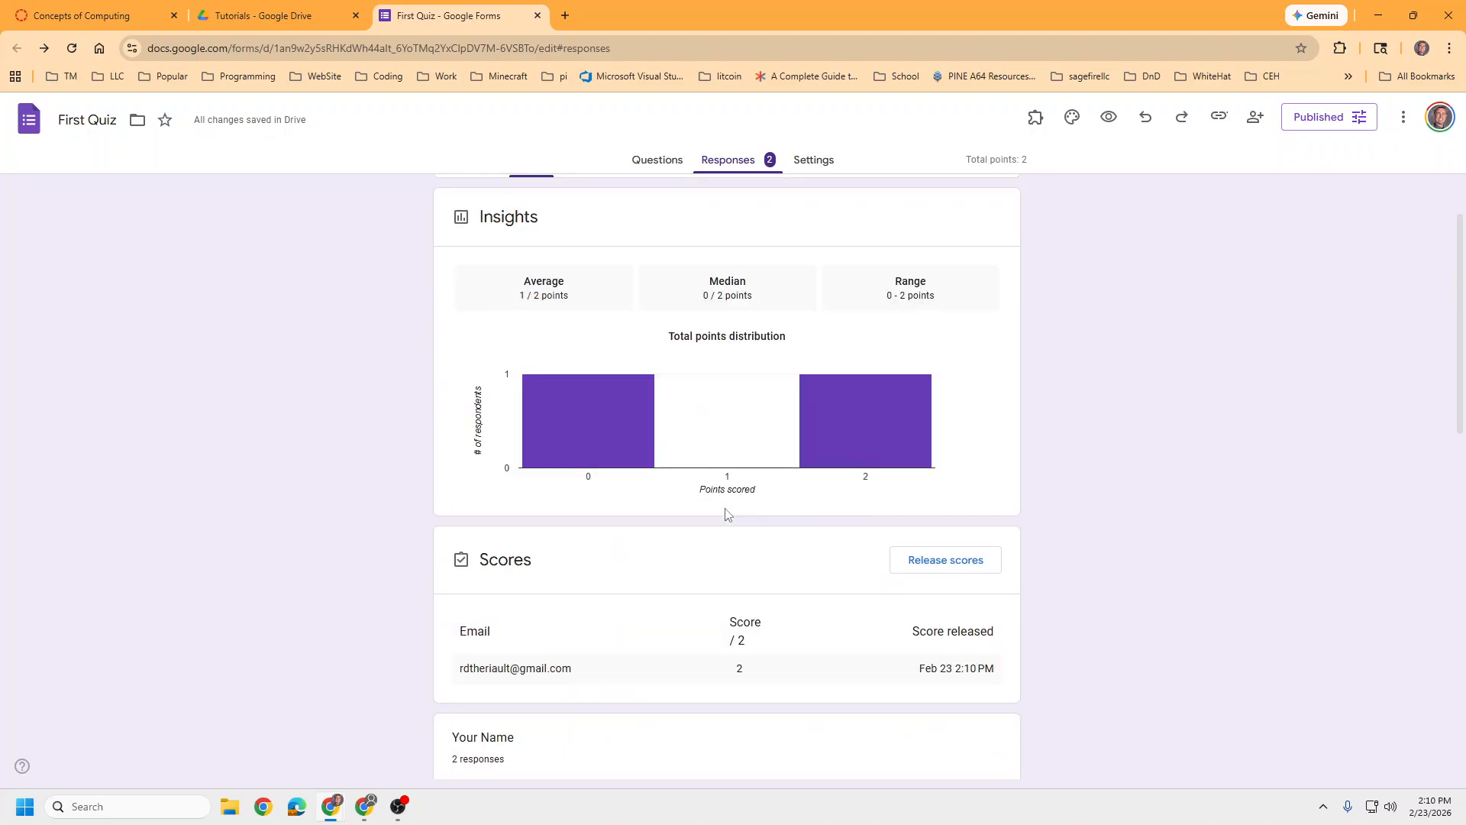
pyautogui.moveTo(656, 466)
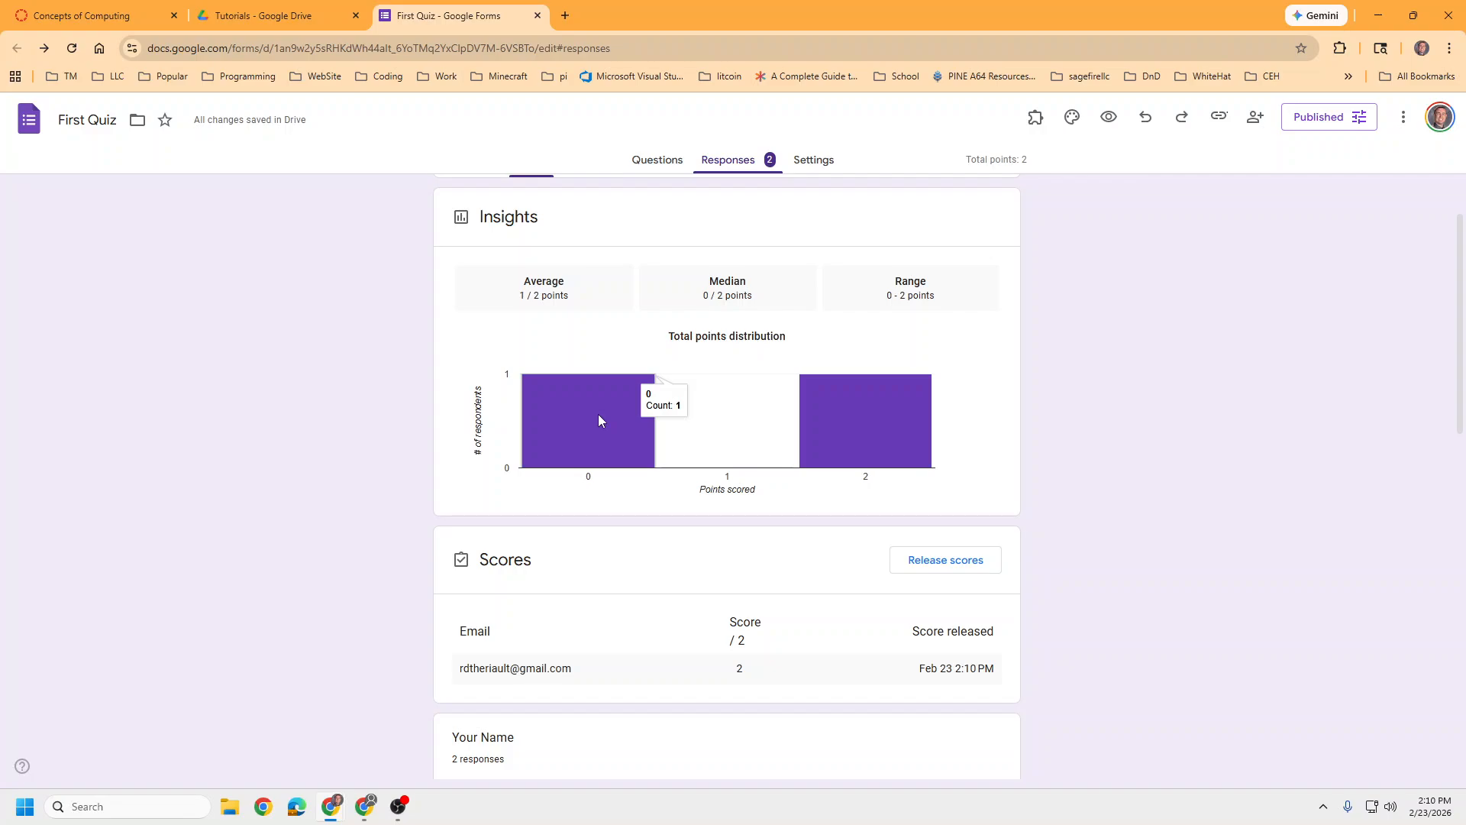
# Examine the first respondent's name and e-mail entries and compare the movie and food answer charts
pyautogui.scroll(-6, 728, 450)
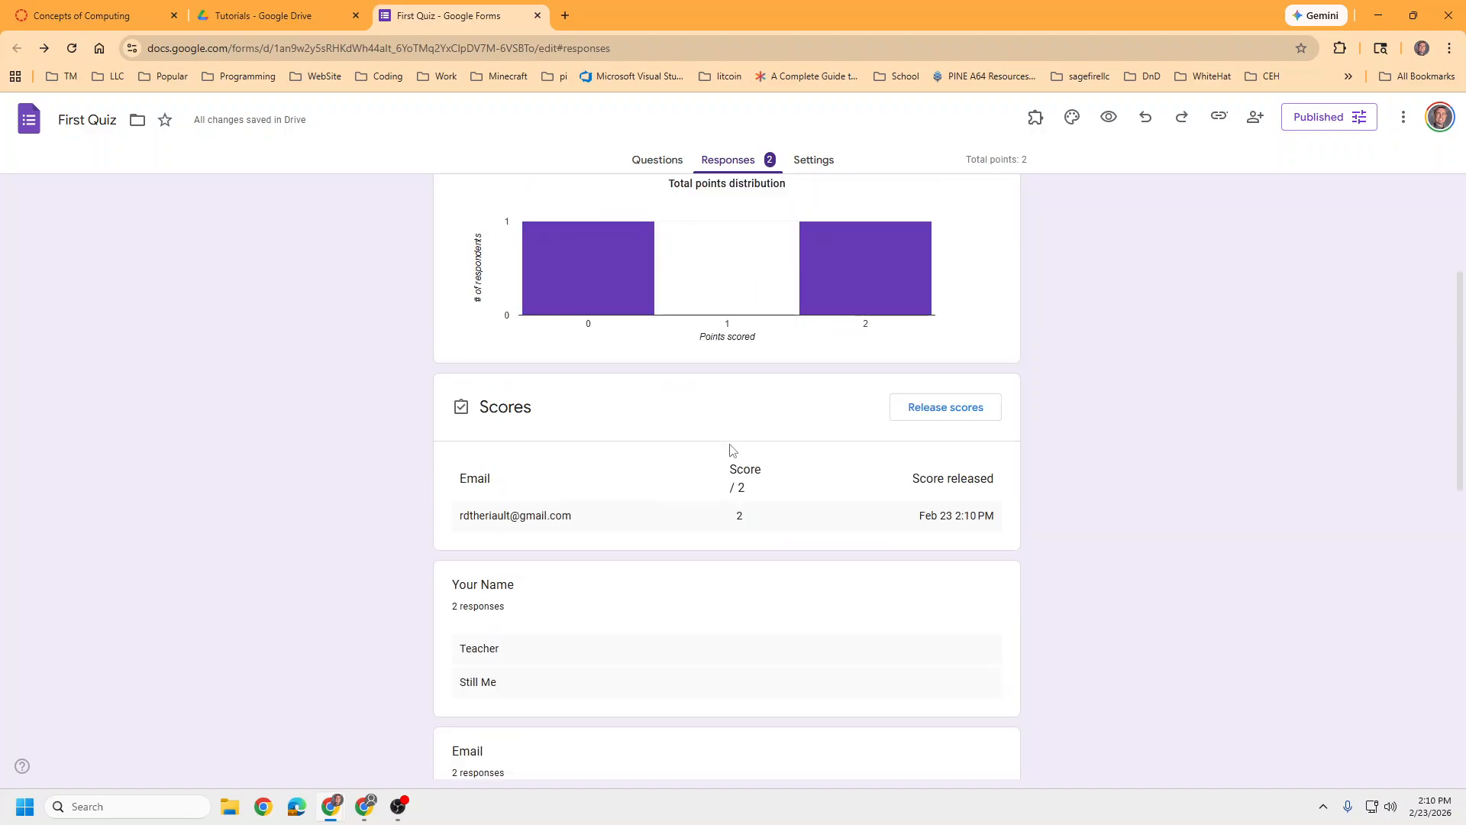
pyautogui.moveTo(548, 345); pyautogui.dragTo(457, 357)
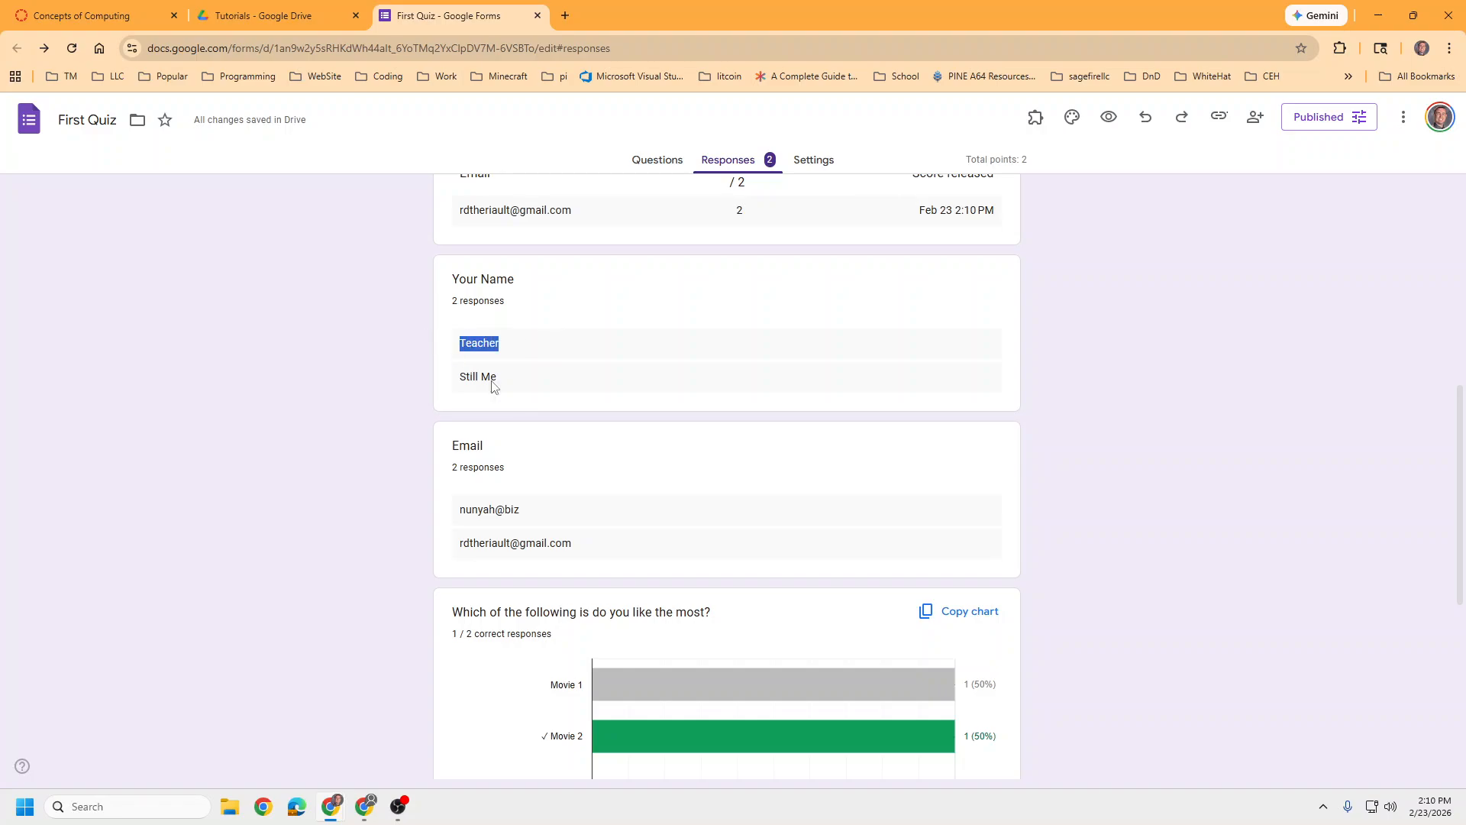
pyautogui.moveTo(550, 510); pyautogui.dragTo(441, 513)
pyautogui.scroll(-4, 577, 524)
pyautogui.moveTo(598, 378)
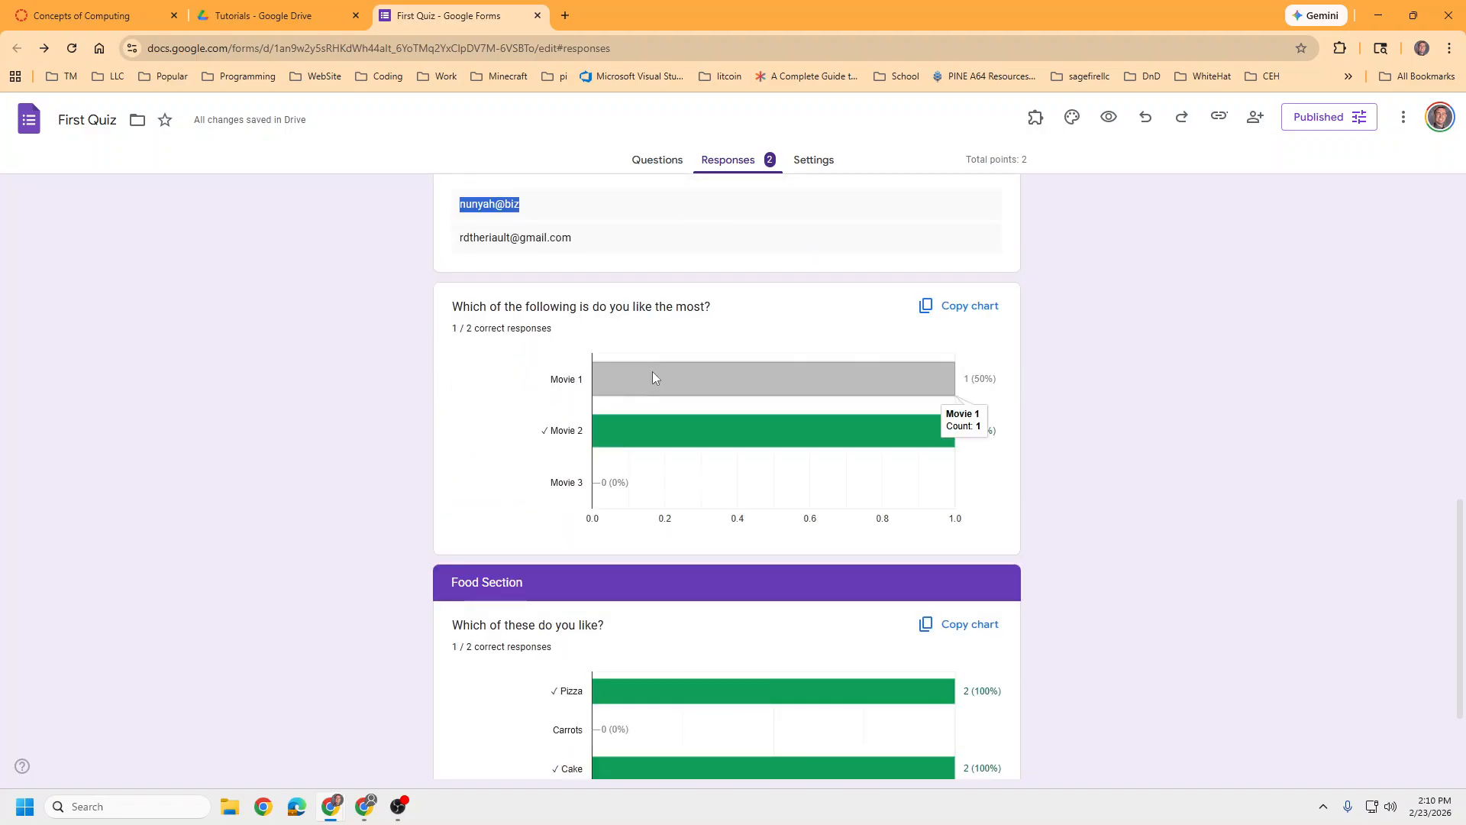
pyautogui.scroll(-2, 622, 483)
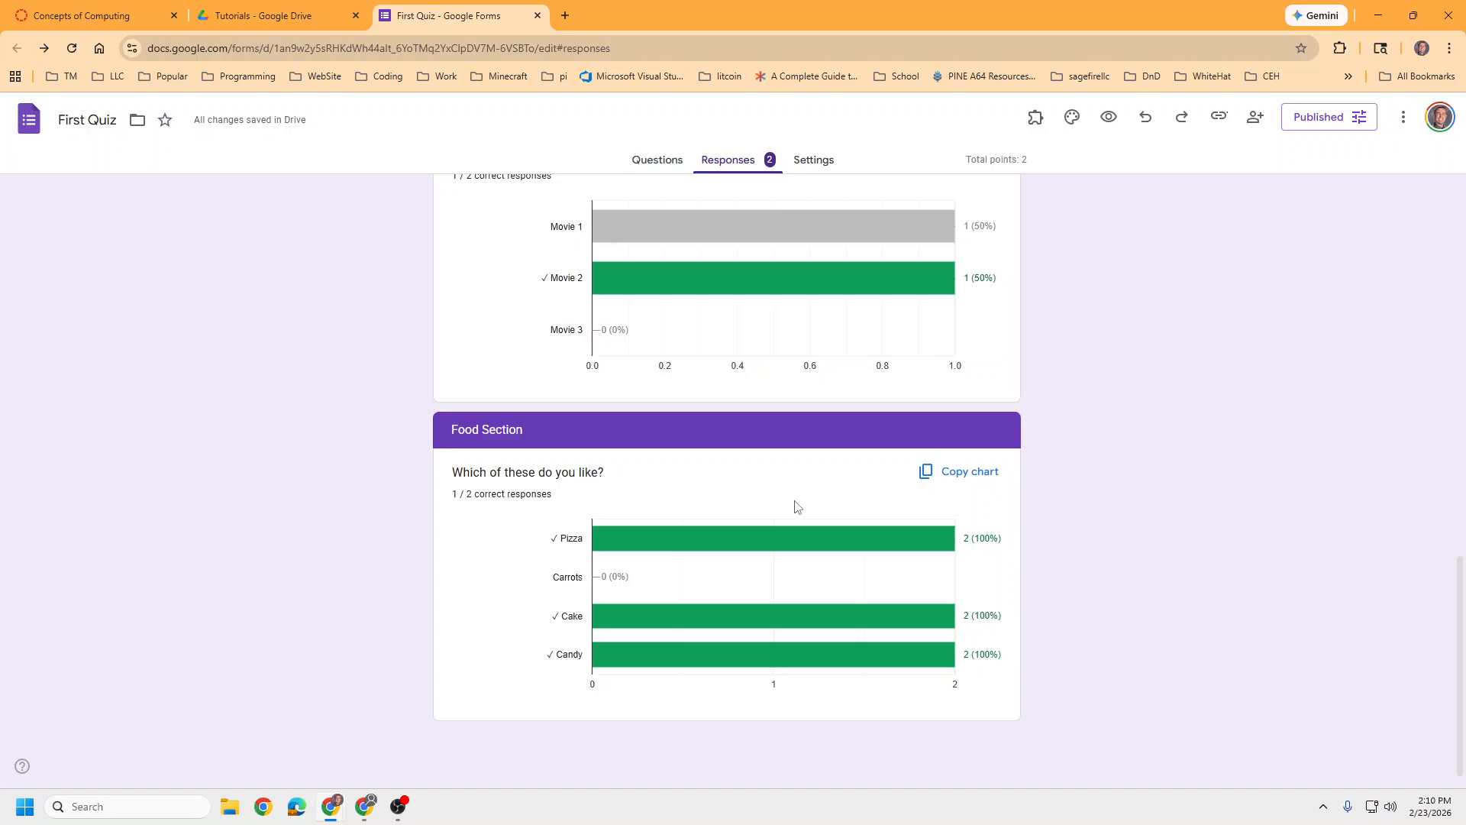
pyautogui.scroll(15, 802, 501)
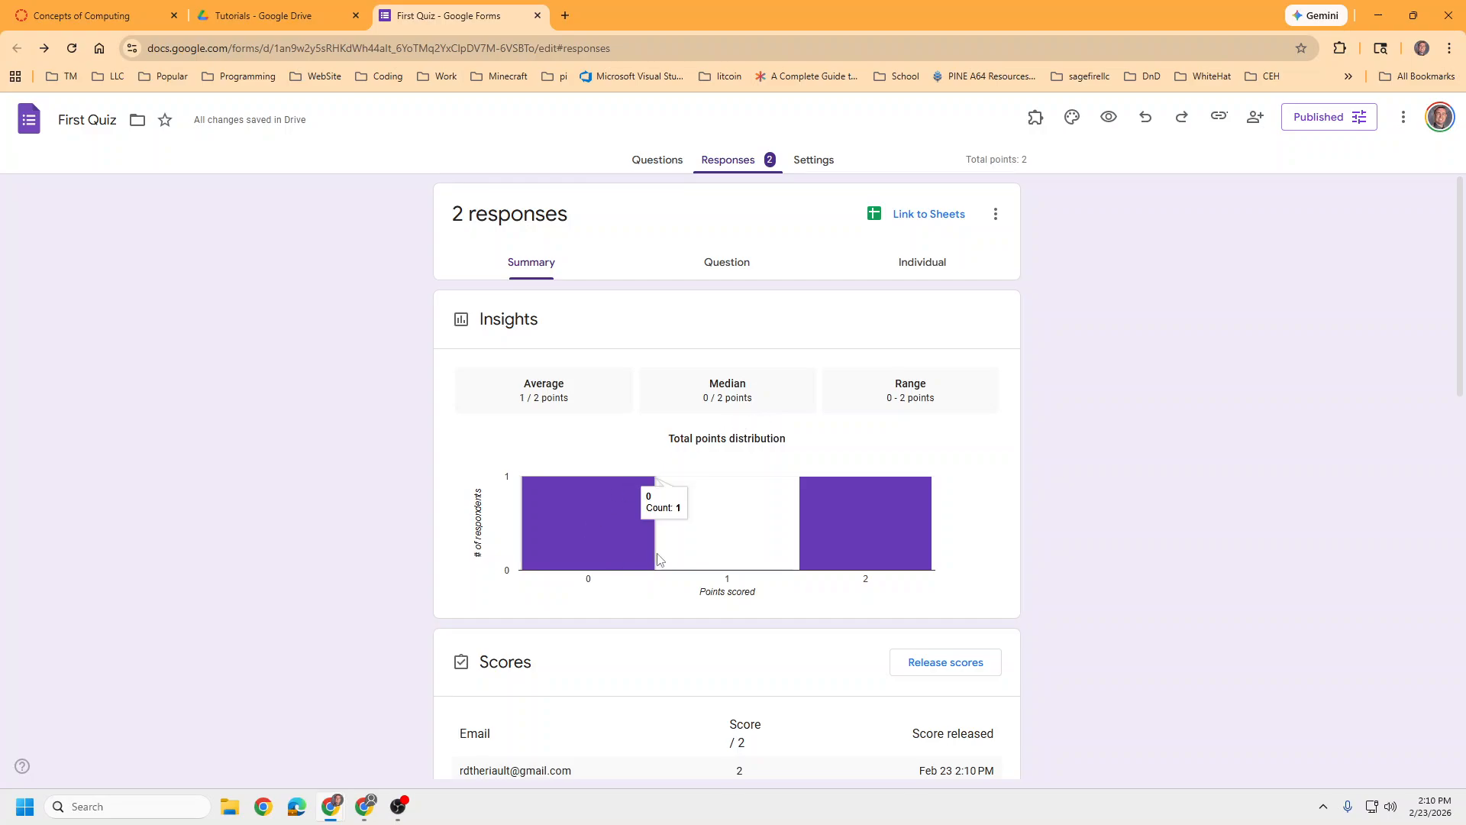
# Recheck the submitted Email entries against the movie chart and return to the start of the response summary
pyautogui.scroll(-7, 692, 512)
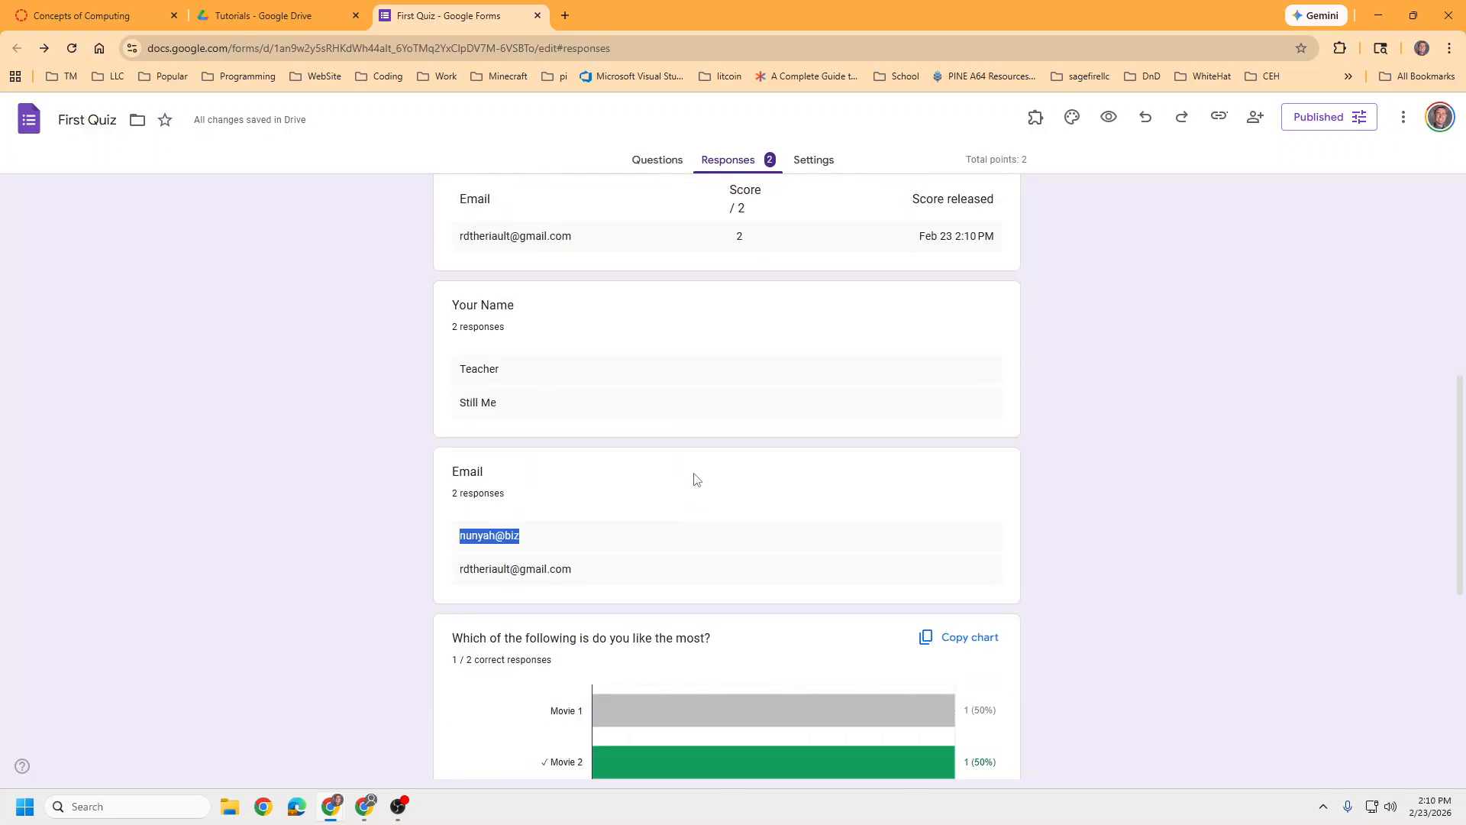
pyautogui.scroll(-4, 692, 488)
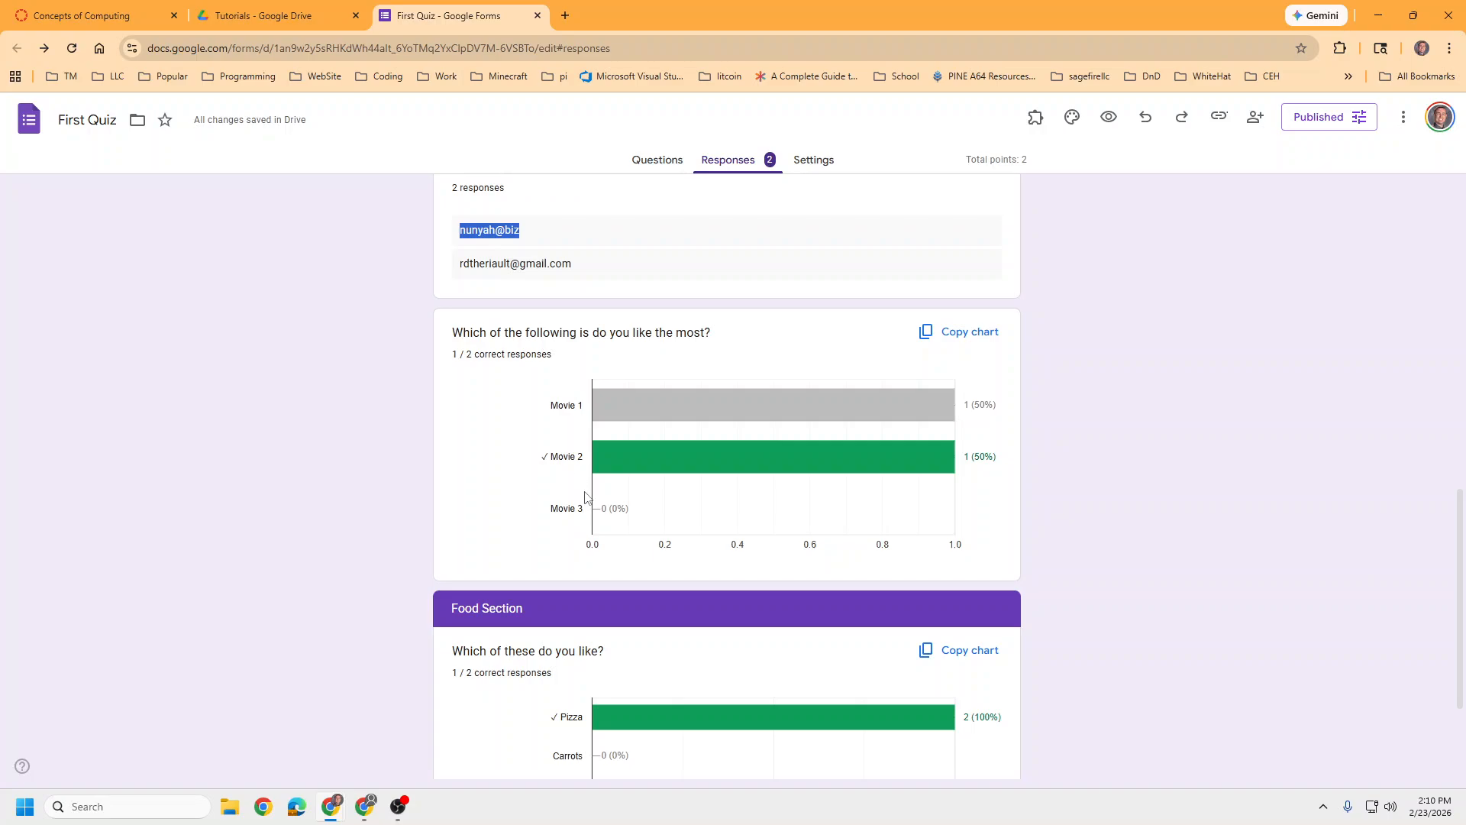
pyautogui.scroll(4, 576, 493)
pyautogui.click(595, 566)
pyautogui.moveTo(597, 571); pyautogui.dragTo(461, 537)
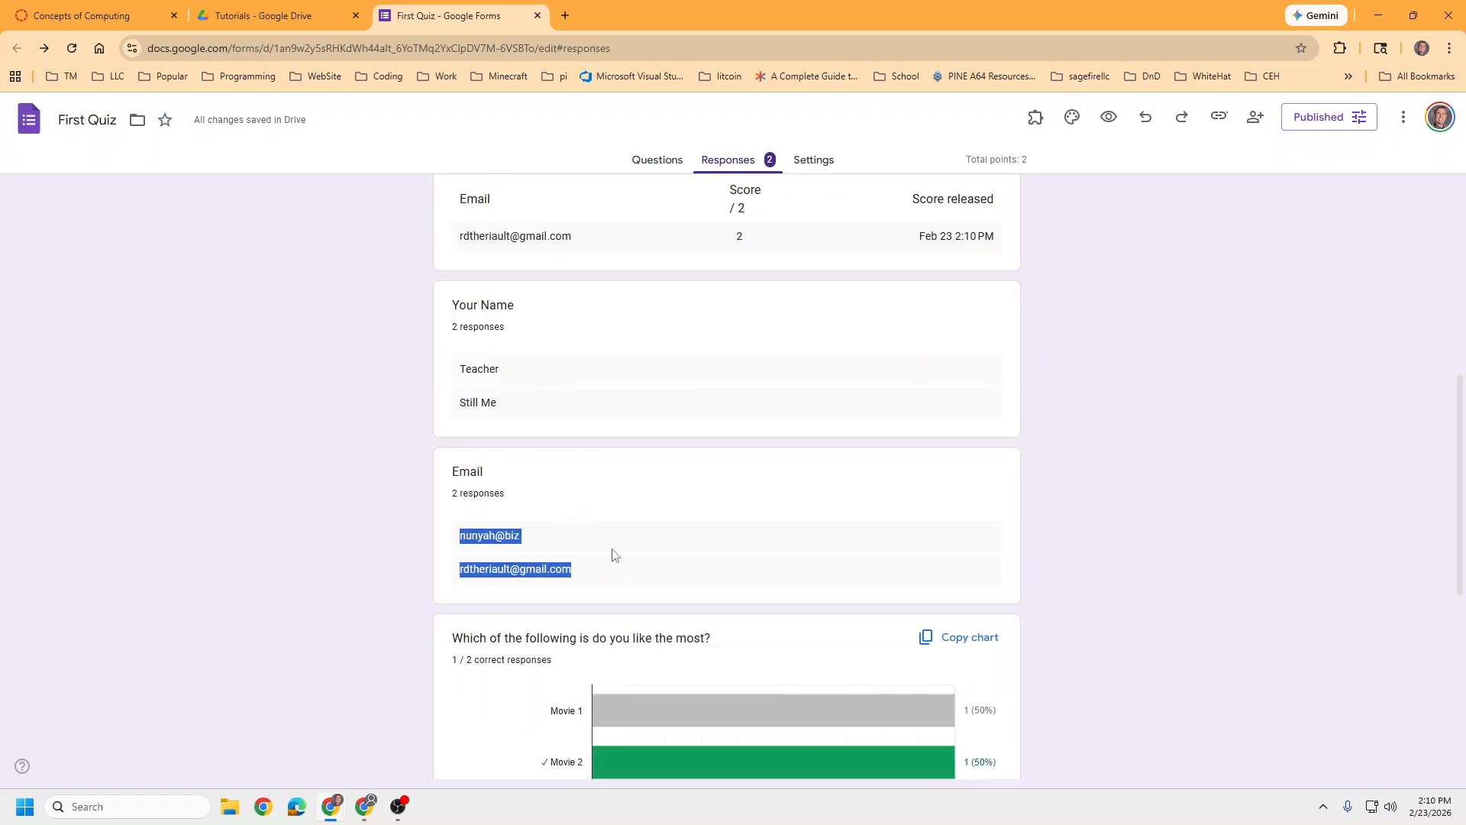
pyautogui.scroll(-5, 645, 507)
pyautogui.scroll(12, 648, 510)
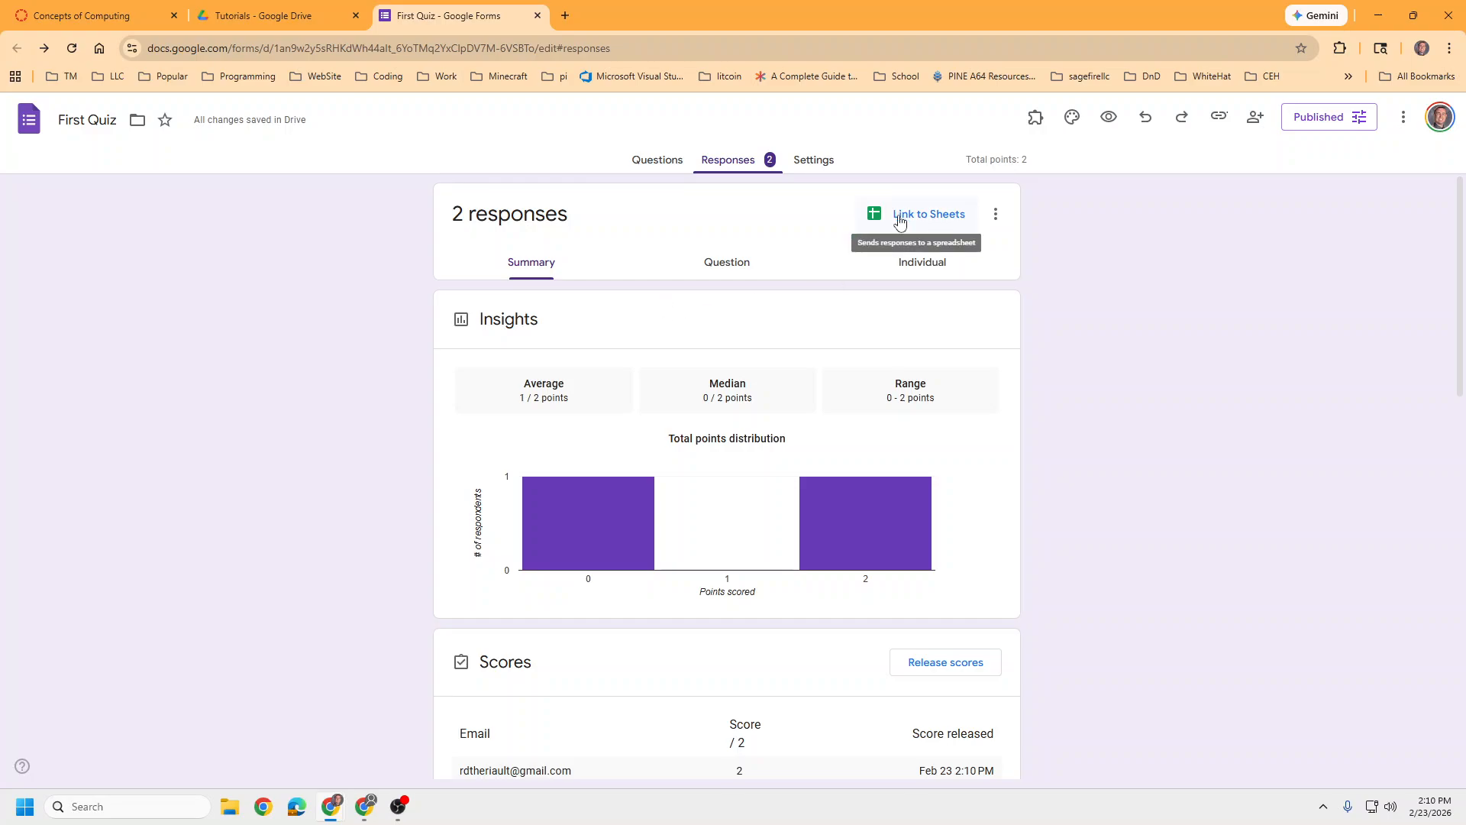
# Review the form's Settings, Questions and Responses pages, including the Make this a quiz option, and return to the questions
pyautogui.click(815, 164)
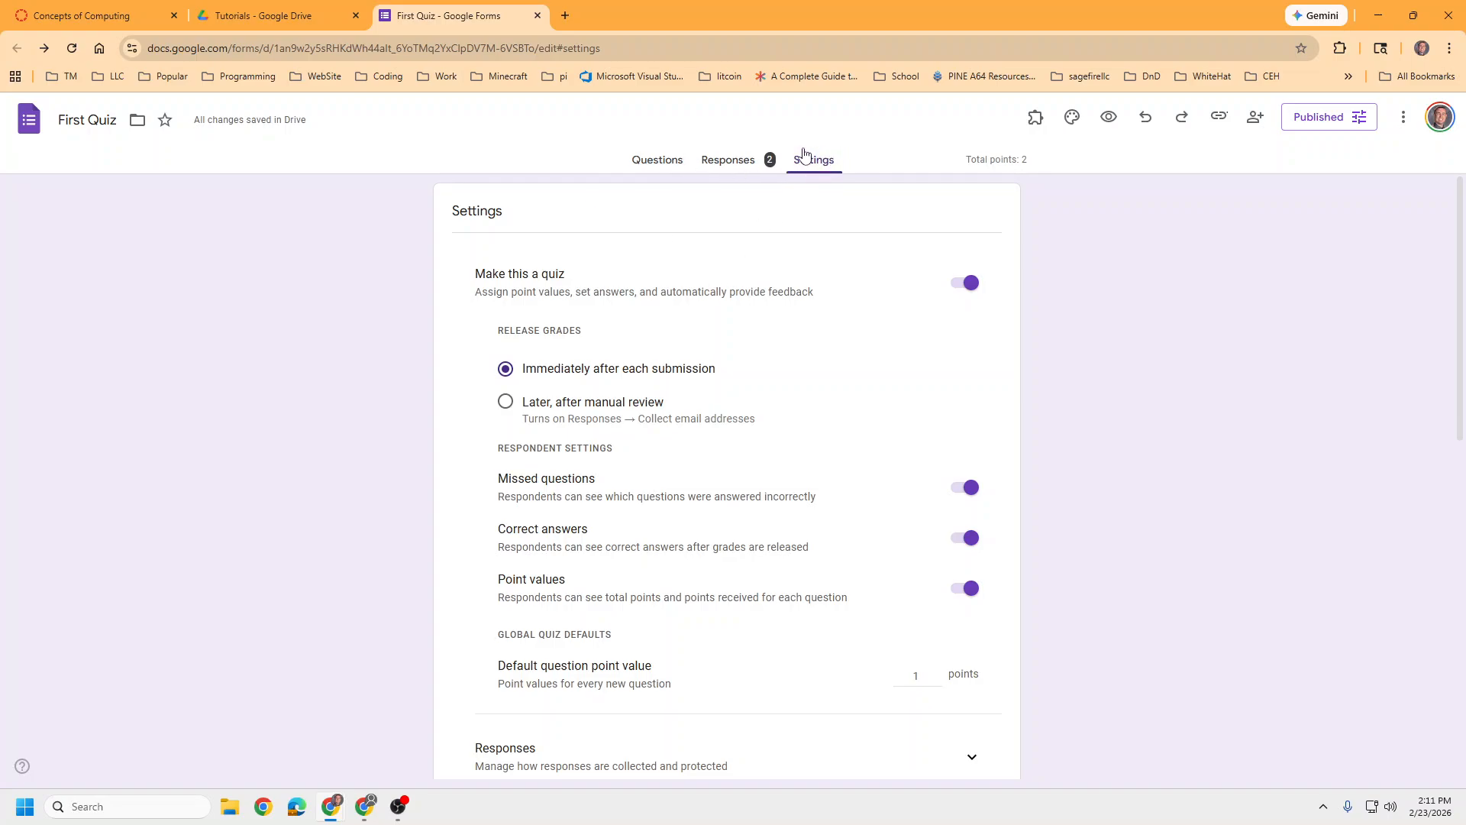
pyautogui.click(658, 162)
pyautogui.click(718, 159)
pyautogui.click(642, 159)
pyautogui.click(714, 159)
pyautogui.click(814, 162)
pyautogui.moveTo(474, 273); pyautogui.dragTo(609, 275)
pyautogui.click(640, 162)
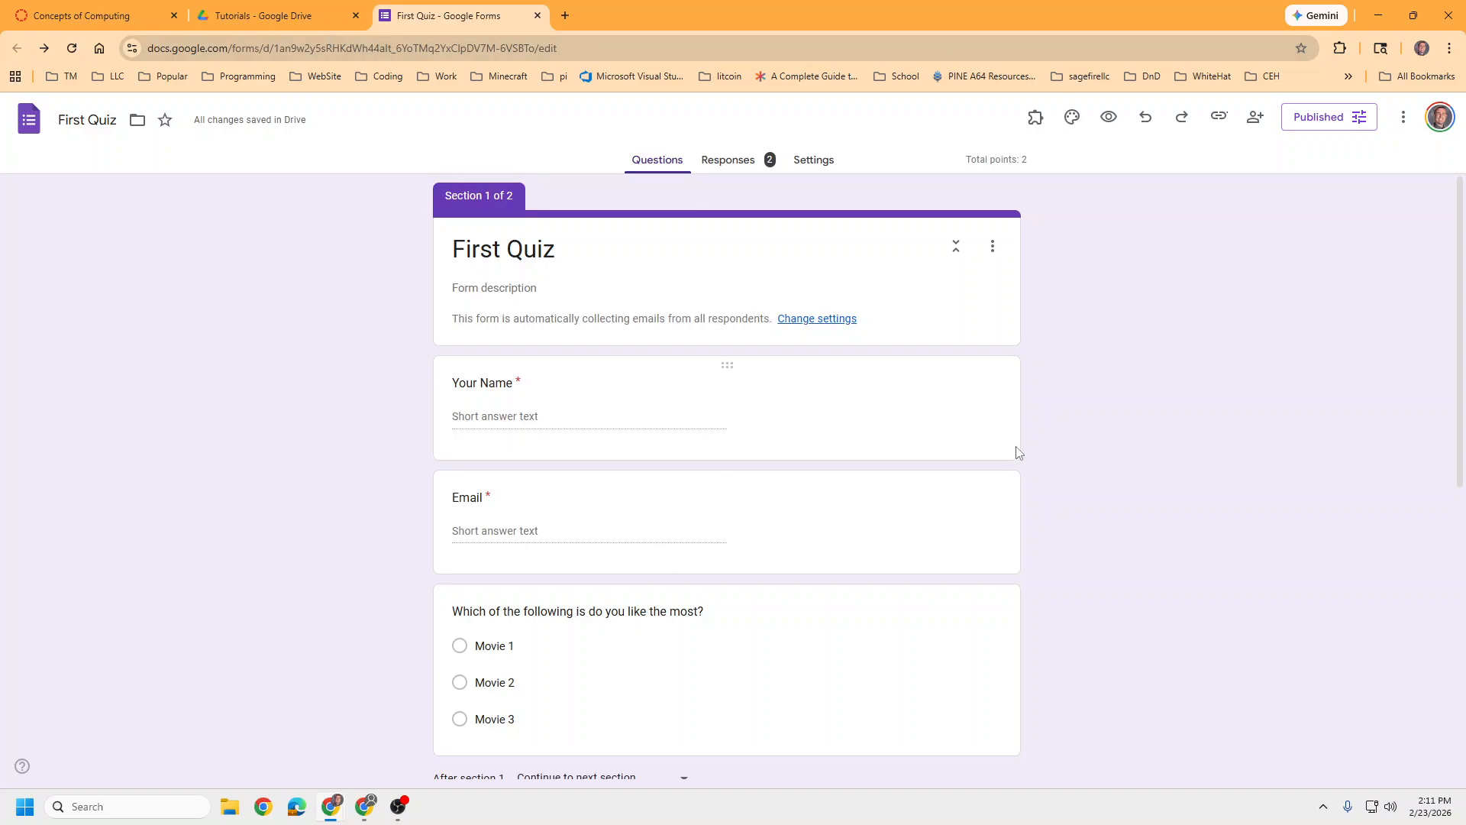
# Check the form's sharing options for adding people and general access, and close them without adding anyone
pyautogui.click(1252, 121)
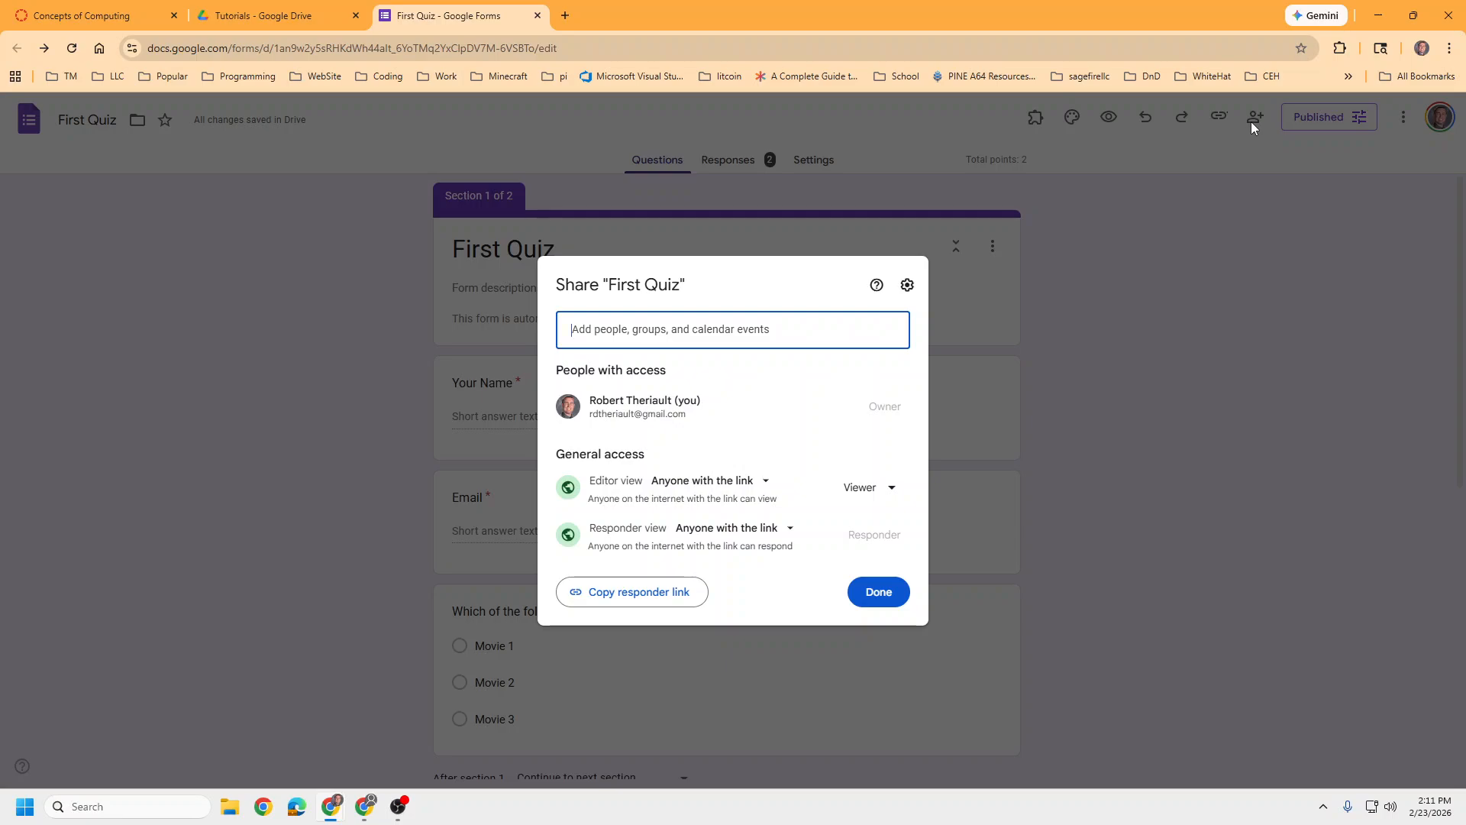
pyautogui.click(733, 330)
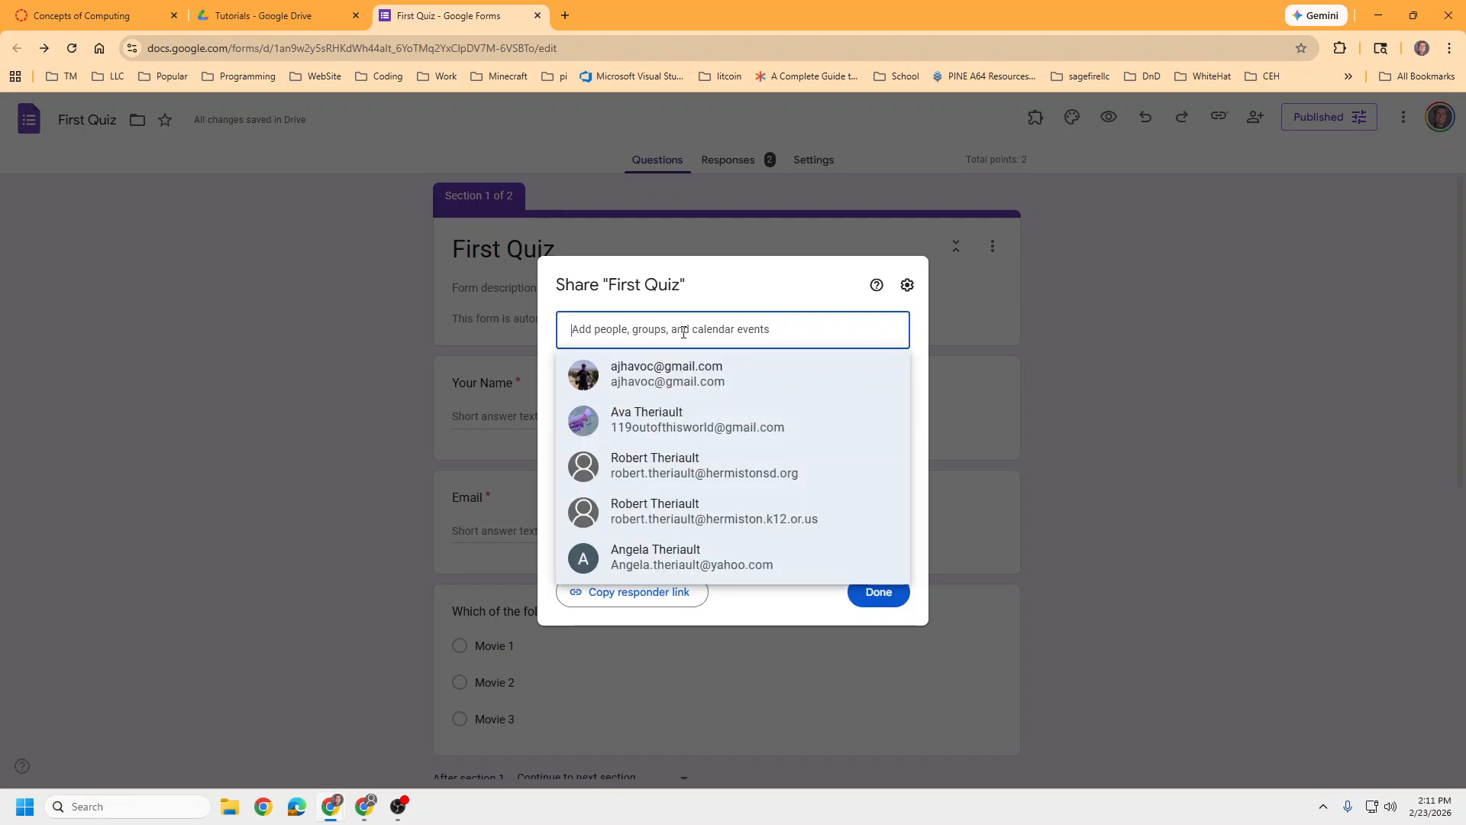
pyautogui.click(792, 287)
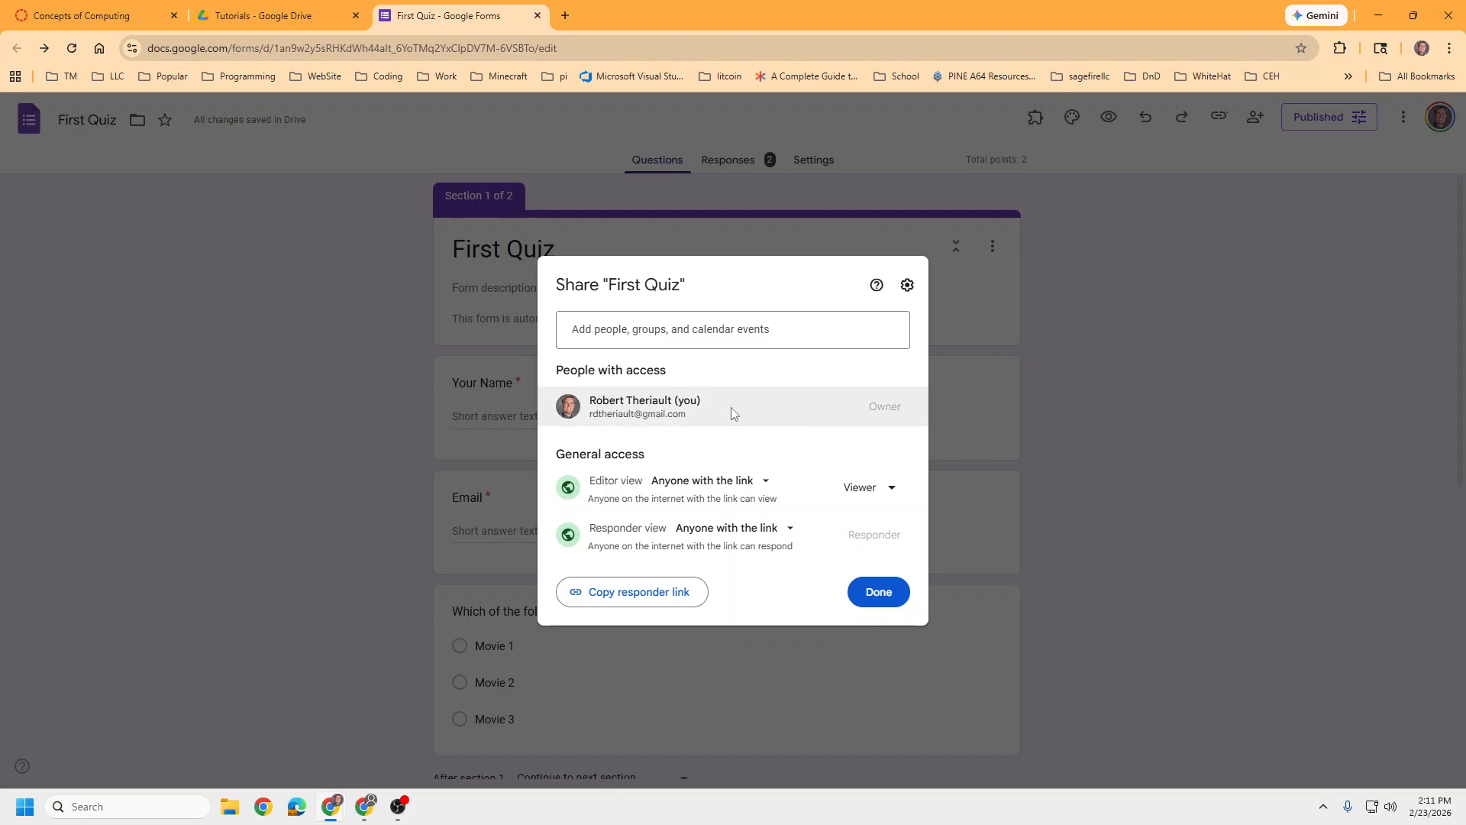
pyautogui.moveTo(737, 416)
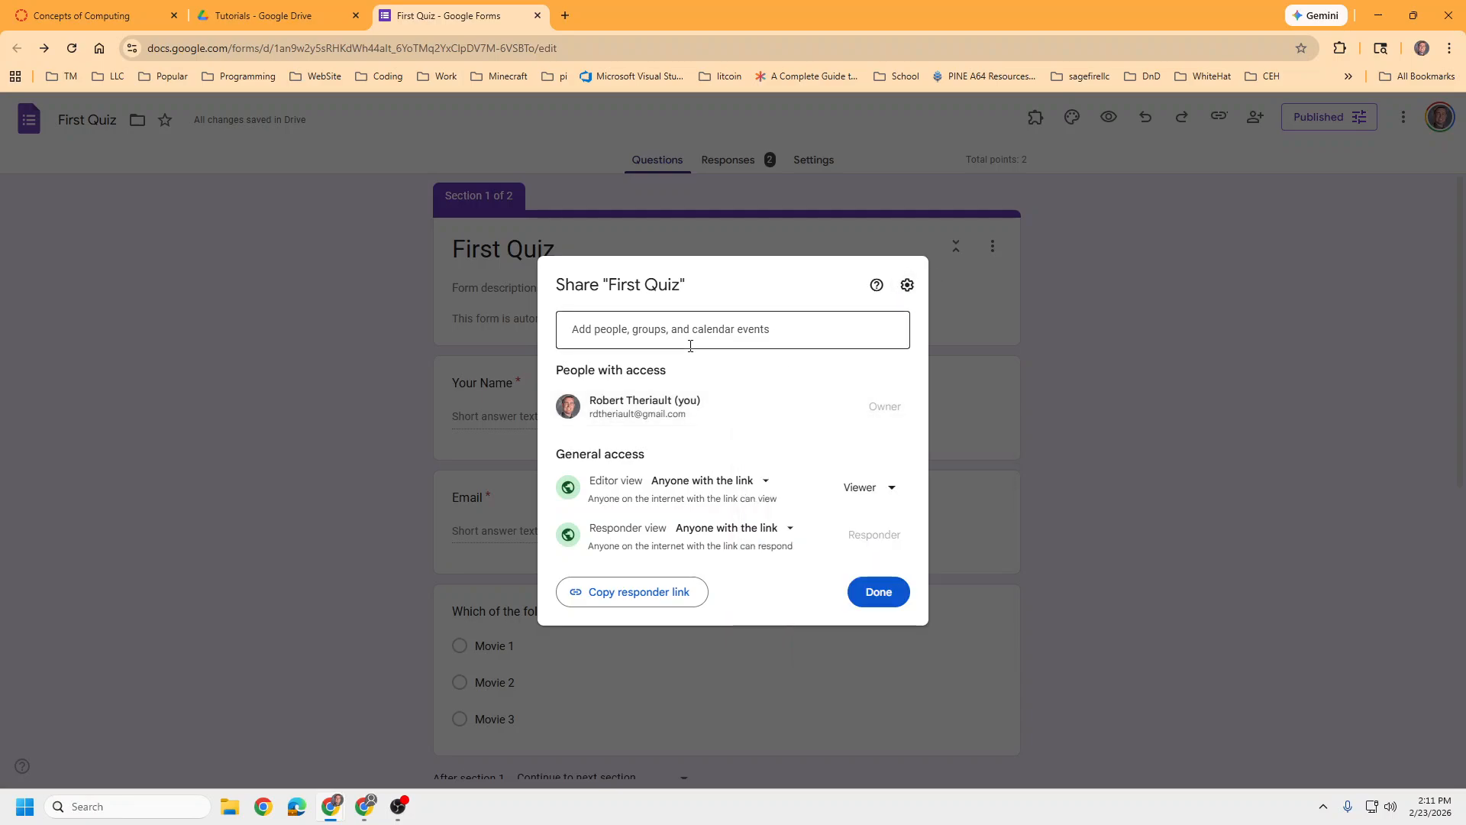
pyautogui.click(886, 600)
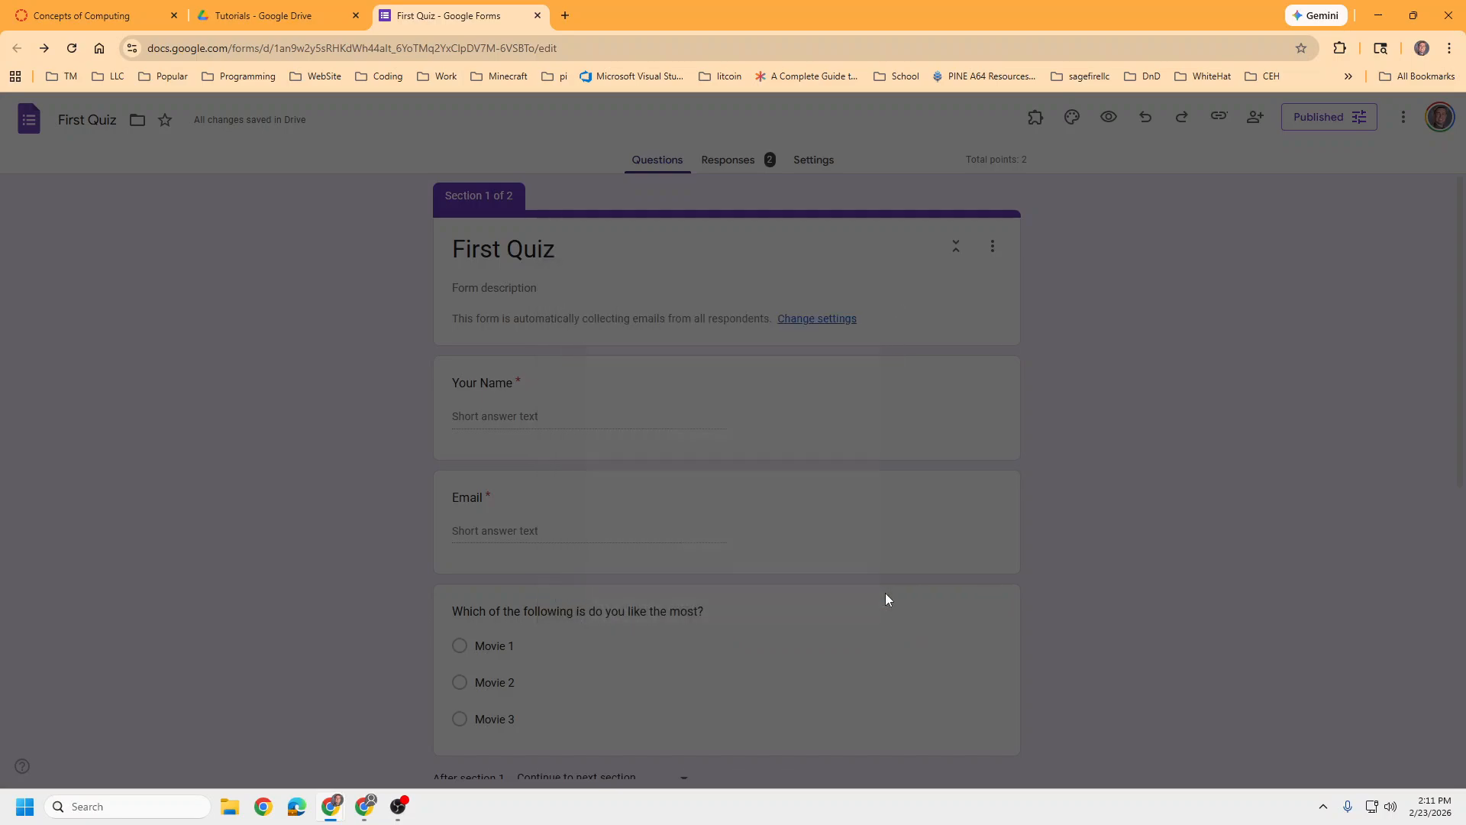